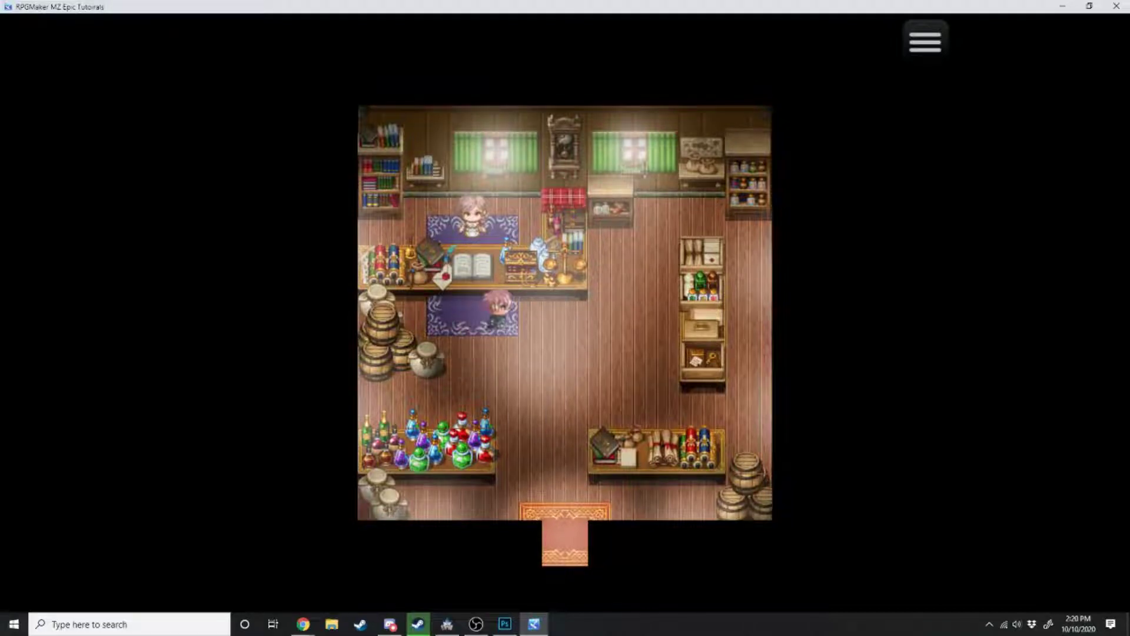
key("Down")
key("Down")
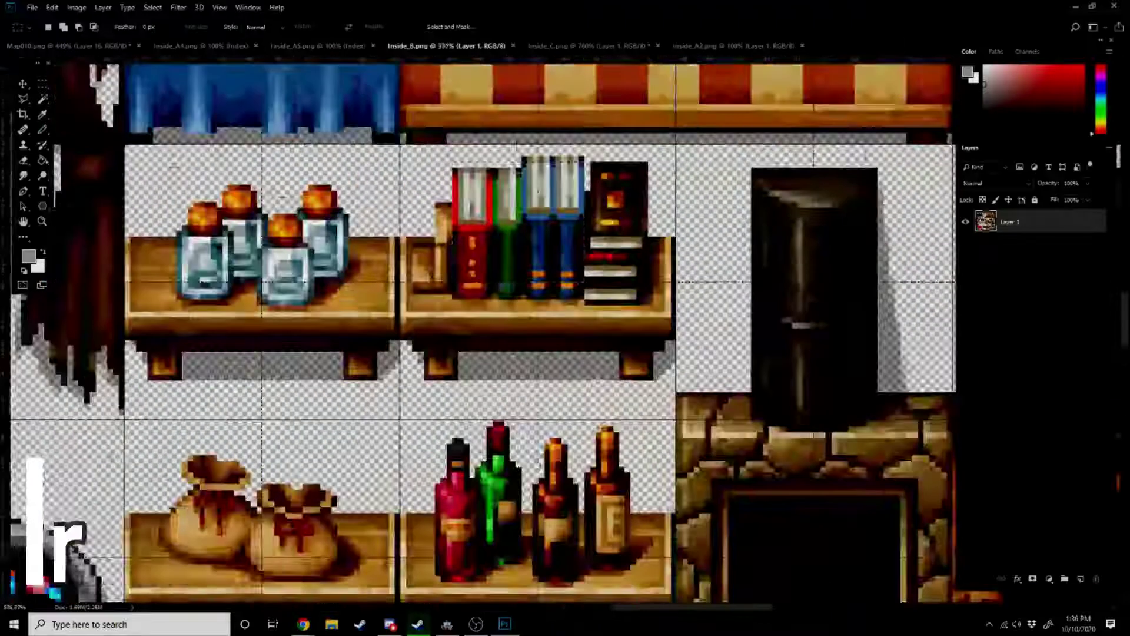
Place the row of books from the Inside_B tileset on the shelf below the red plaid cloth beside the counter.
scroll(502, 298, "up", 3, "alt")
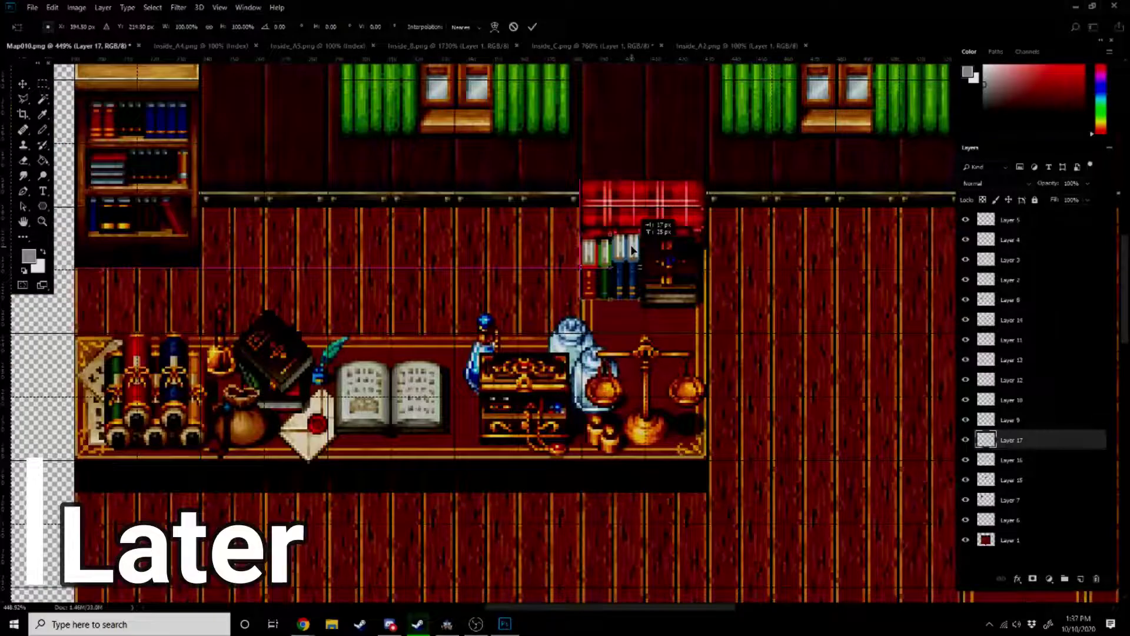
left_click_drag(633, 250, 683, 256)
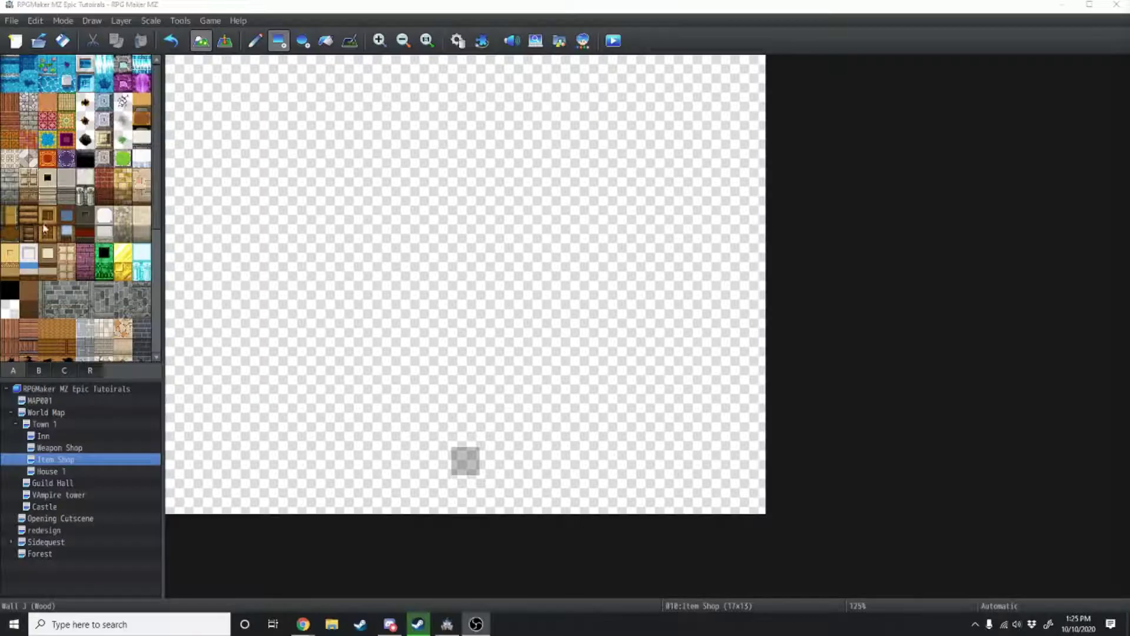
Paint the Item Shop room with a reddish wood plank floor, a one-tile entrance and a wooden back wall.
left_click(18, 122)
left_click(9, 102)
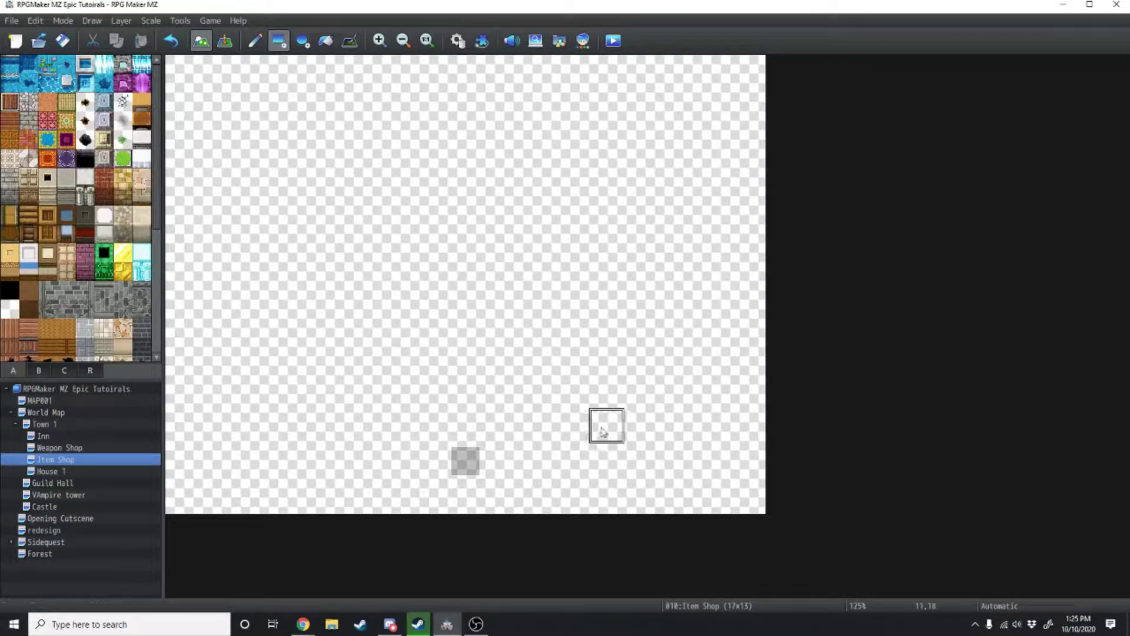
left_click(465, 461)
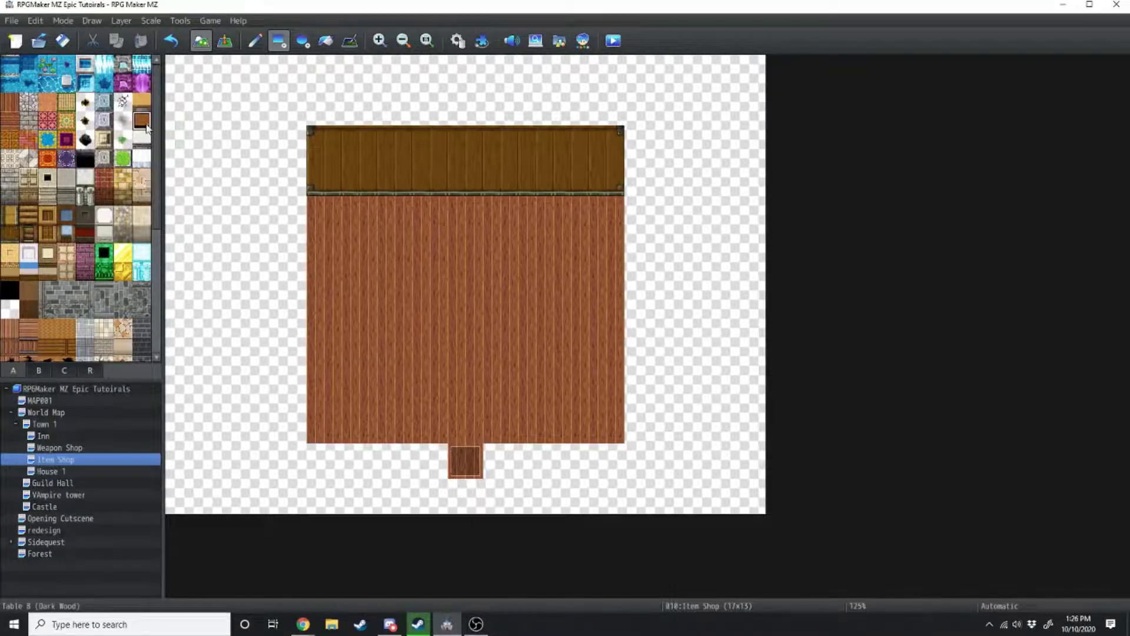
Build an L-shaped dark wood counter five tiles wide and add two green-curtained windows to the back wall.
left_click_drag(325, 263, 478, 265)
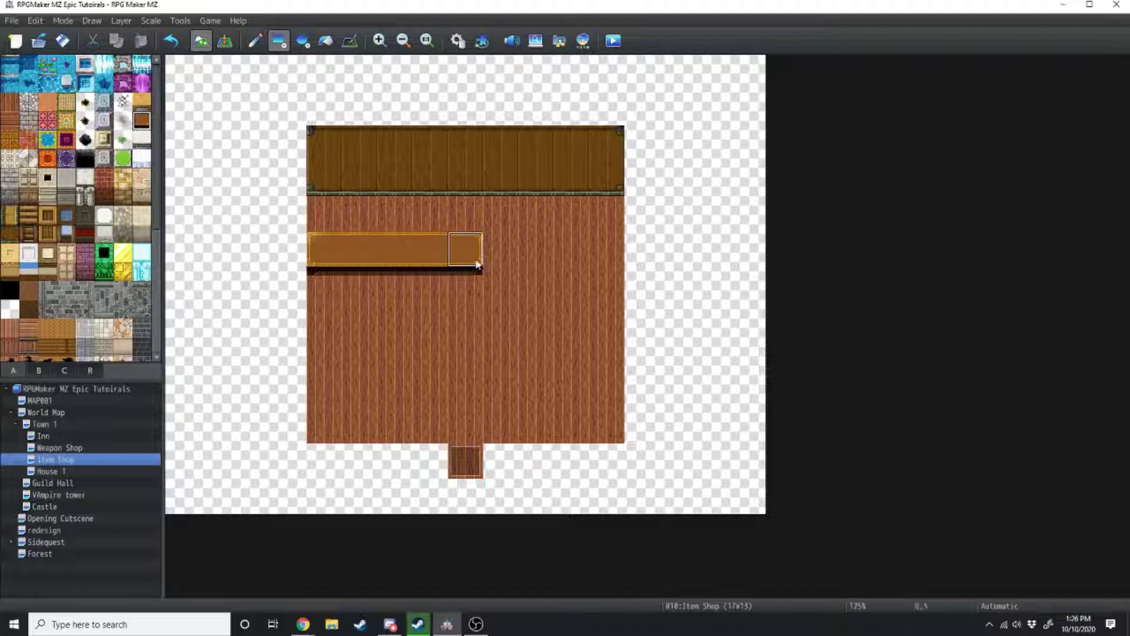
left_click(41, 371)
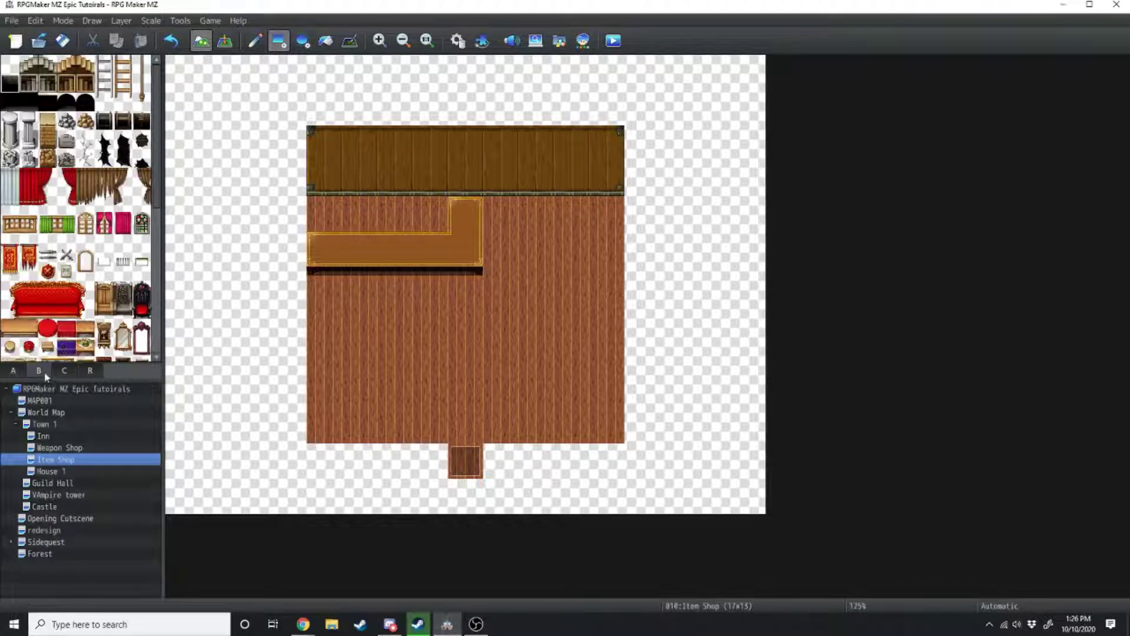
left_click(75, 369)
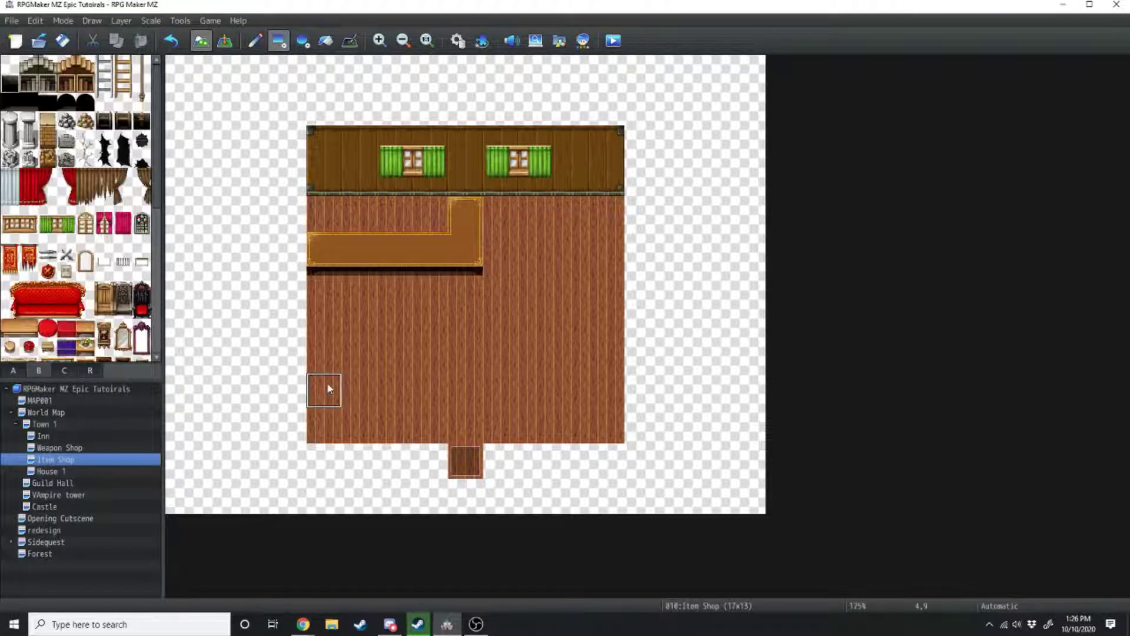
Add three three-tile display tables: horizontal ones in the room's lower left and lower right, and a vertical one near the right wall.
left_click_drag(326, 383, 395, 394)
left_click_drag(570, 248, 576, 313)
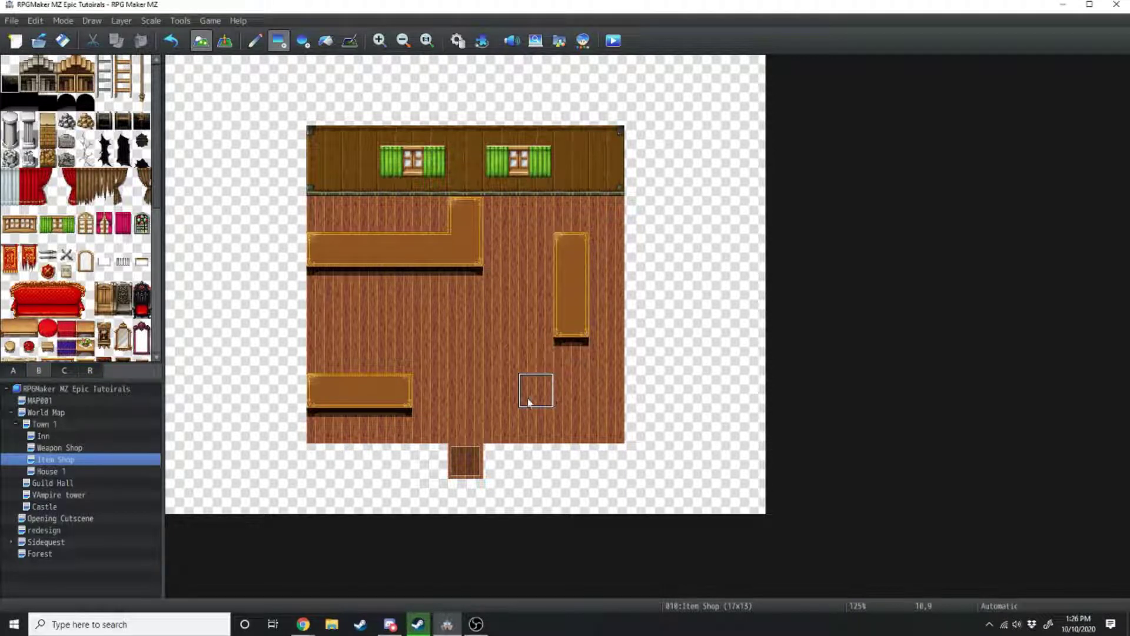
left_click_drag(500, 401, 568, 404)
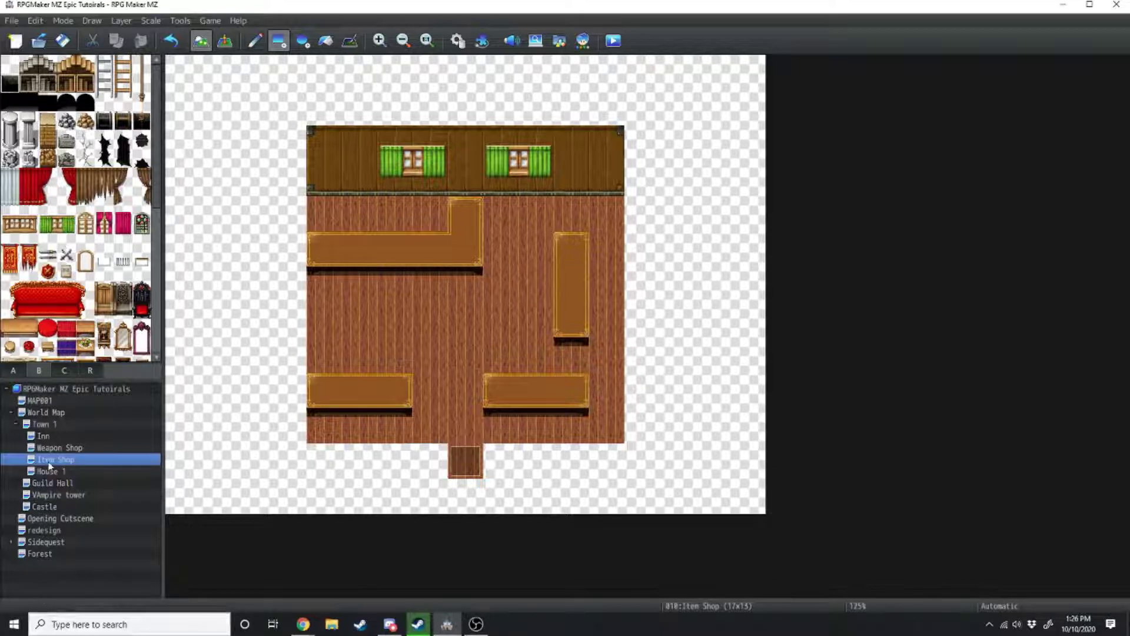
Save the Item Shop map as an image, choosing its output location.
right_click(49, 465)
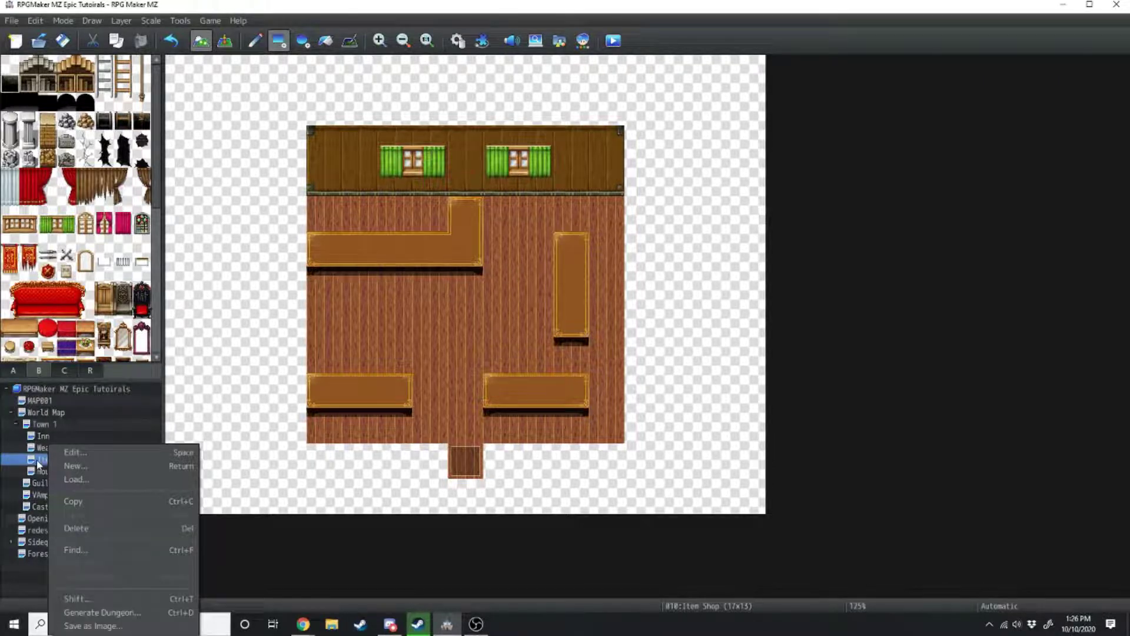
left_click(93, 626)
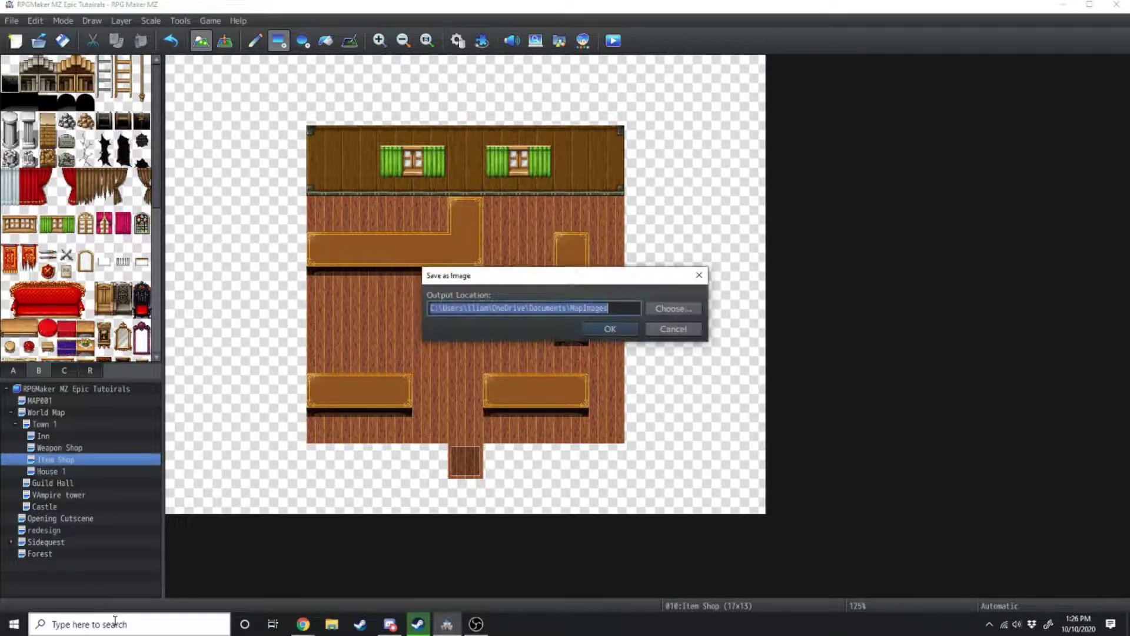
left_click(668, 309)
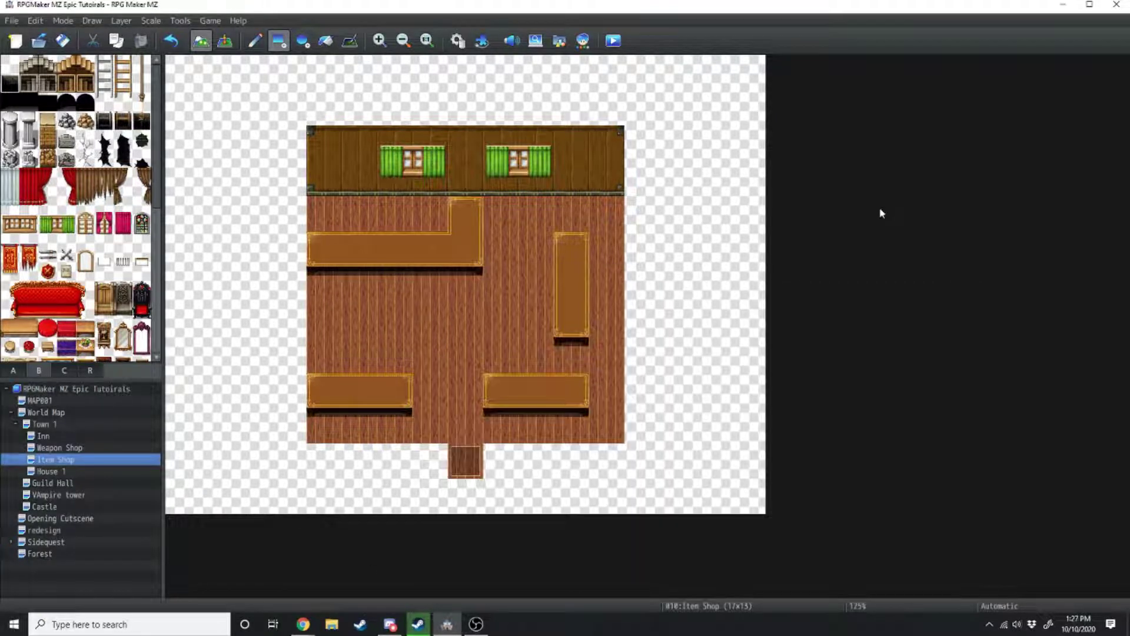
Start Adobe Photoshop CC 2018 and open the exported Map010.png.
key("super")
type("phot")
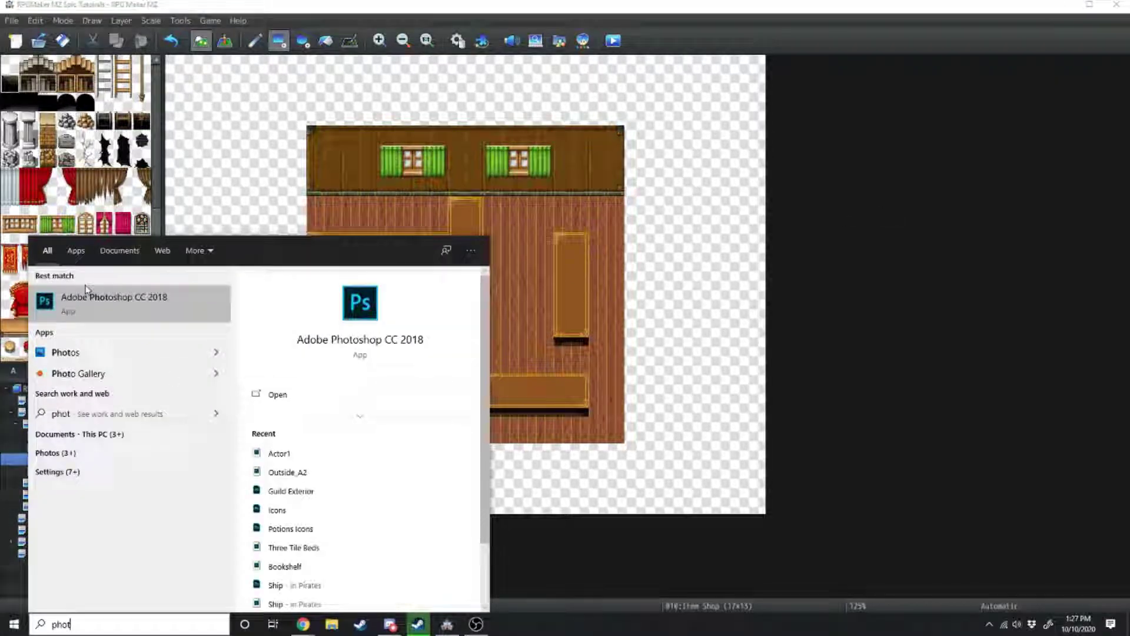
key("Return")
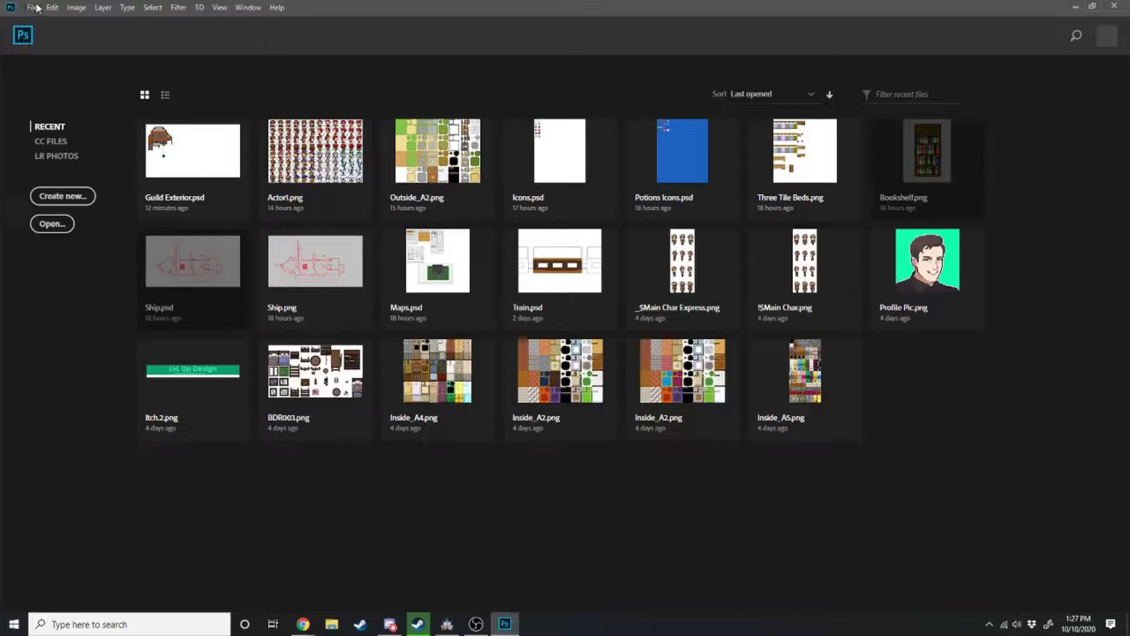
left_click(33, 8)
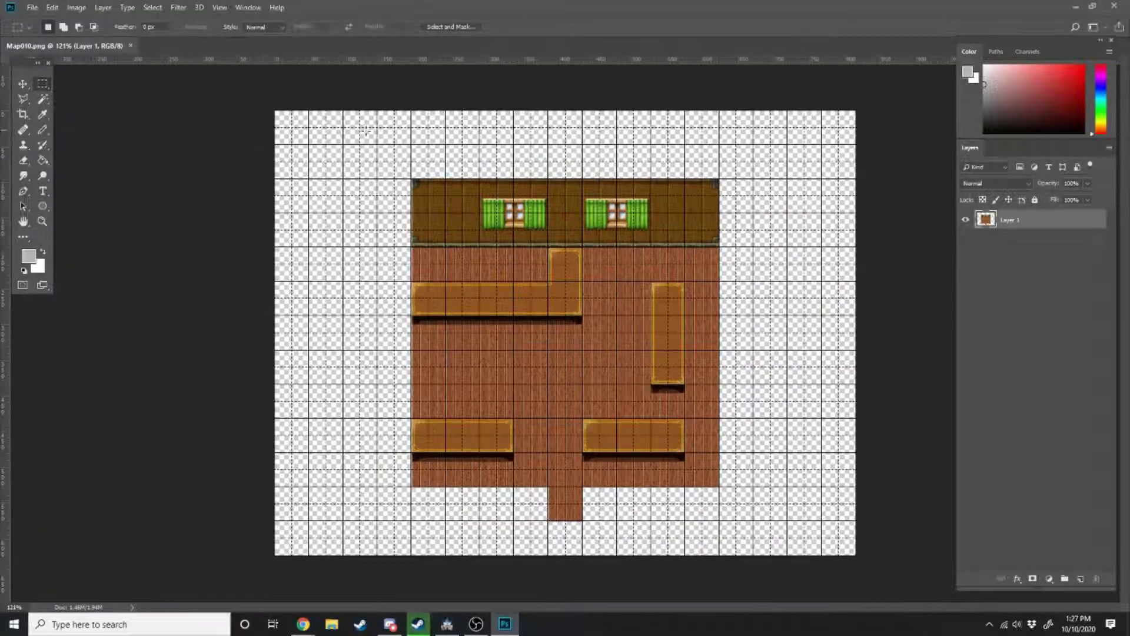
Open the Inside_A2, Inside_A4, Inside_A5, Inside_B and Inside_C tileset images from the project's img/tilesets folder.
key("alt+Tab")
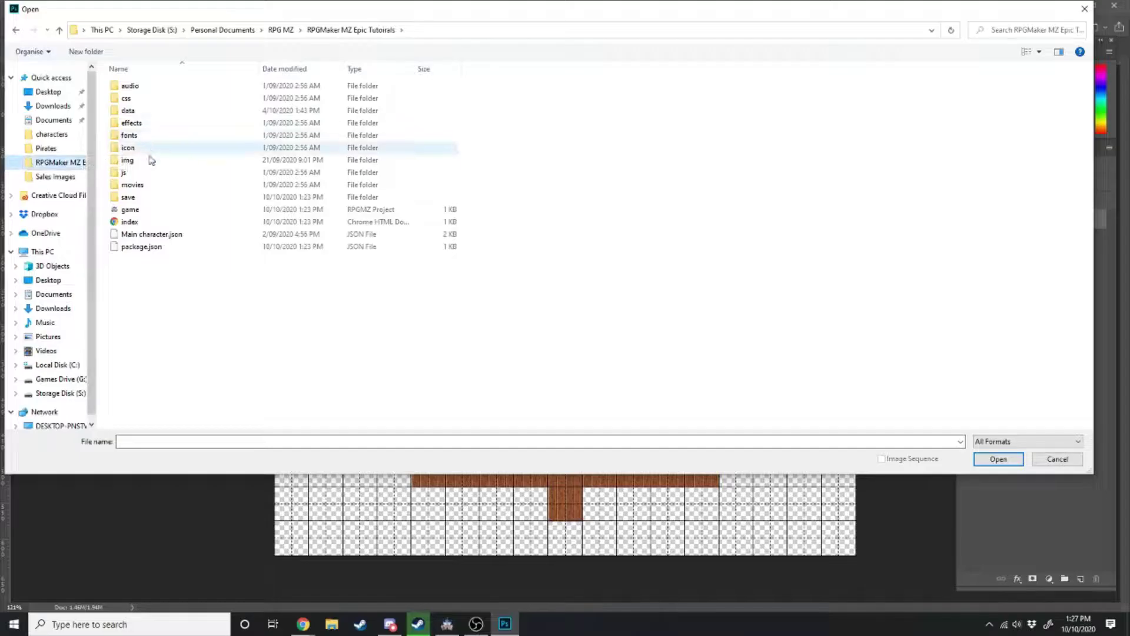
double_click(127, 159)
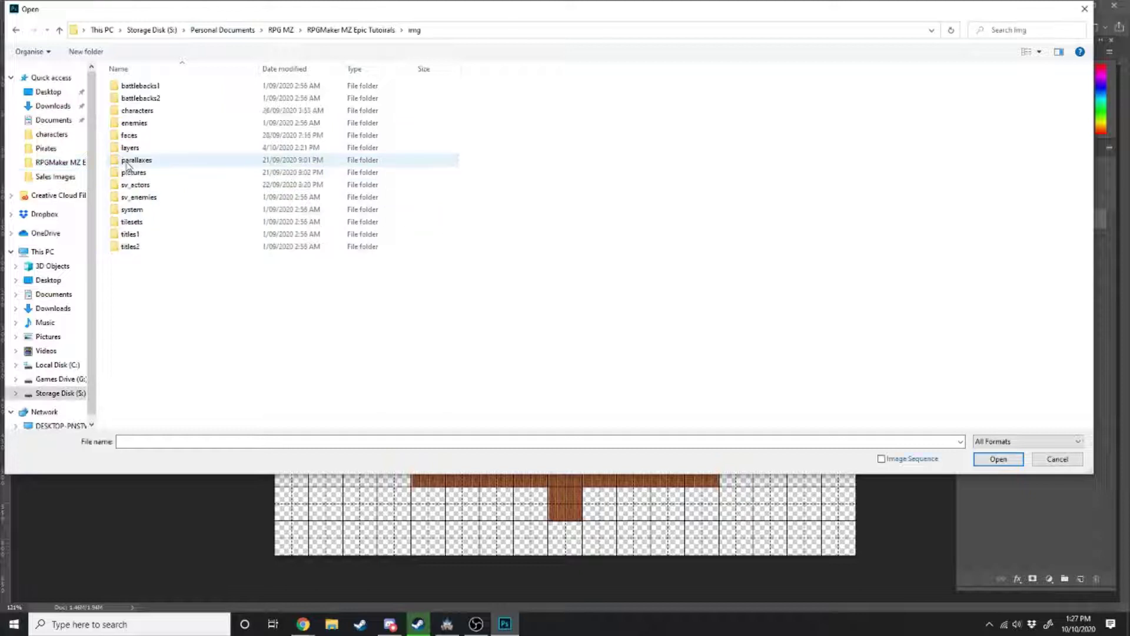
double_click(132, 222)
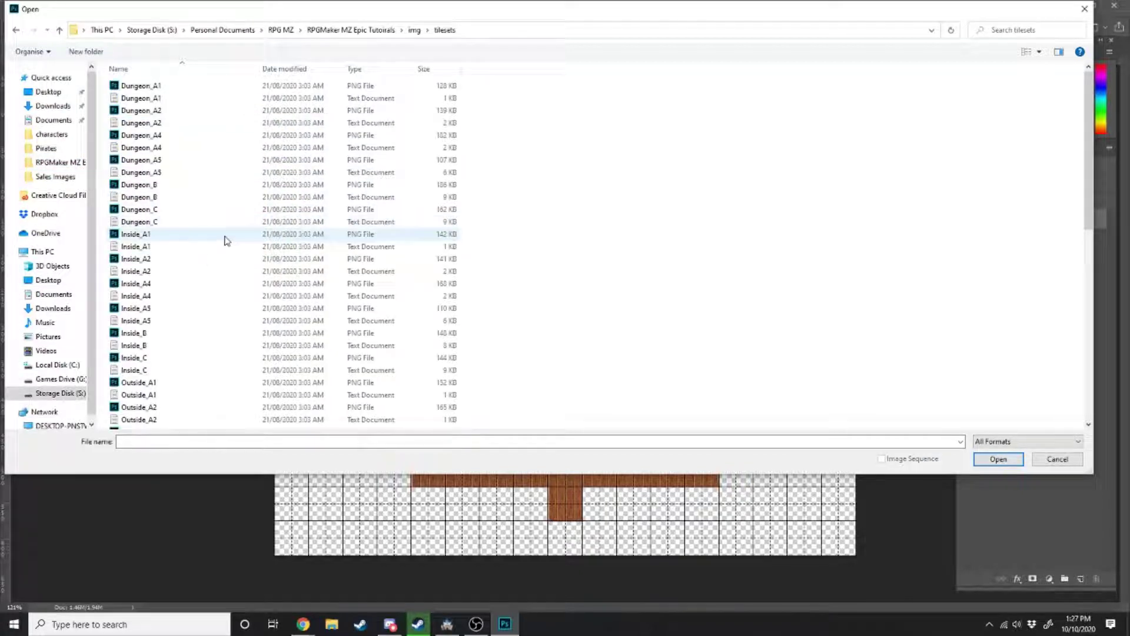
scroll(135, 232, "down", 4)
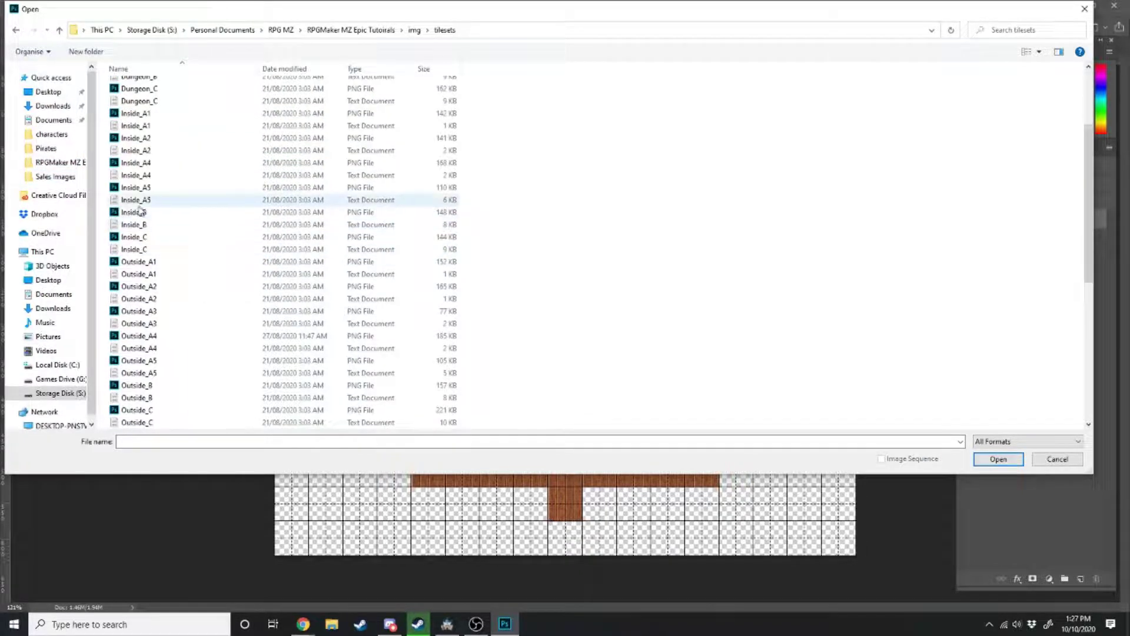
double_click(134, 236)
Look through the Inside_A4, Inside_A5 and Inside_B tilesets and return to the Map010.png image.
left_click(193, 52)
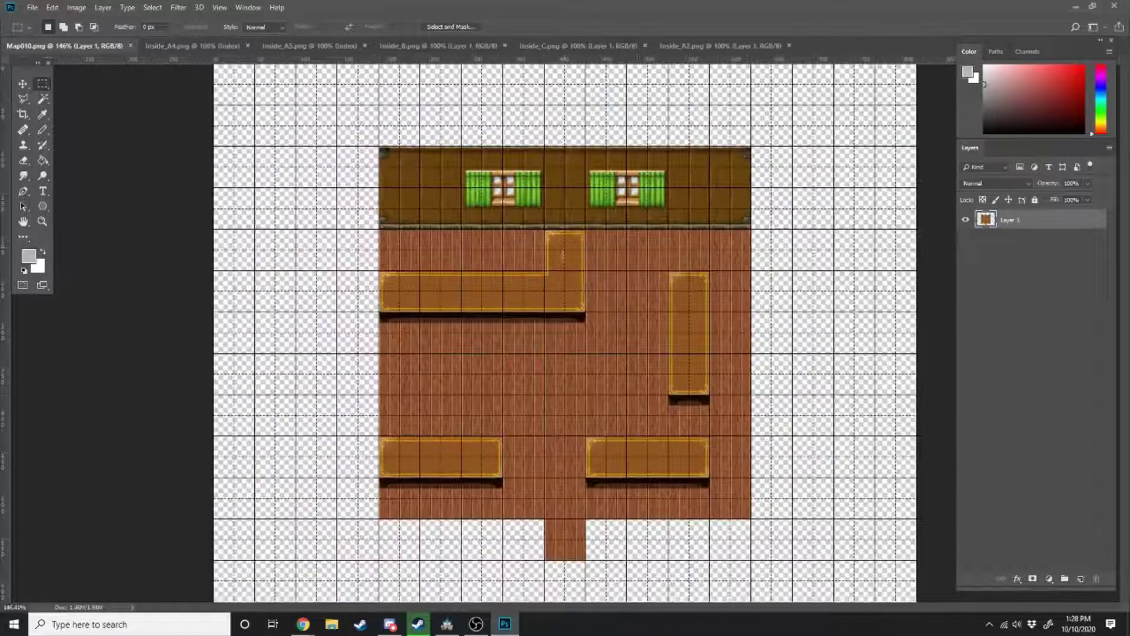
left_click(202, 47)
left_click(310, 46)
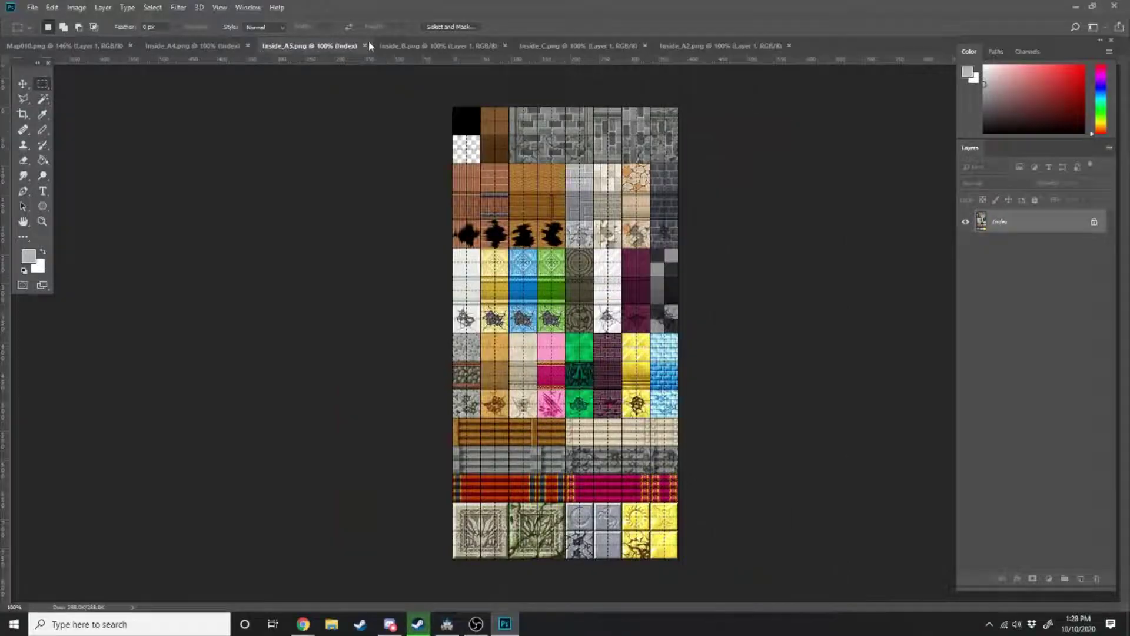
left_click(439, 46)
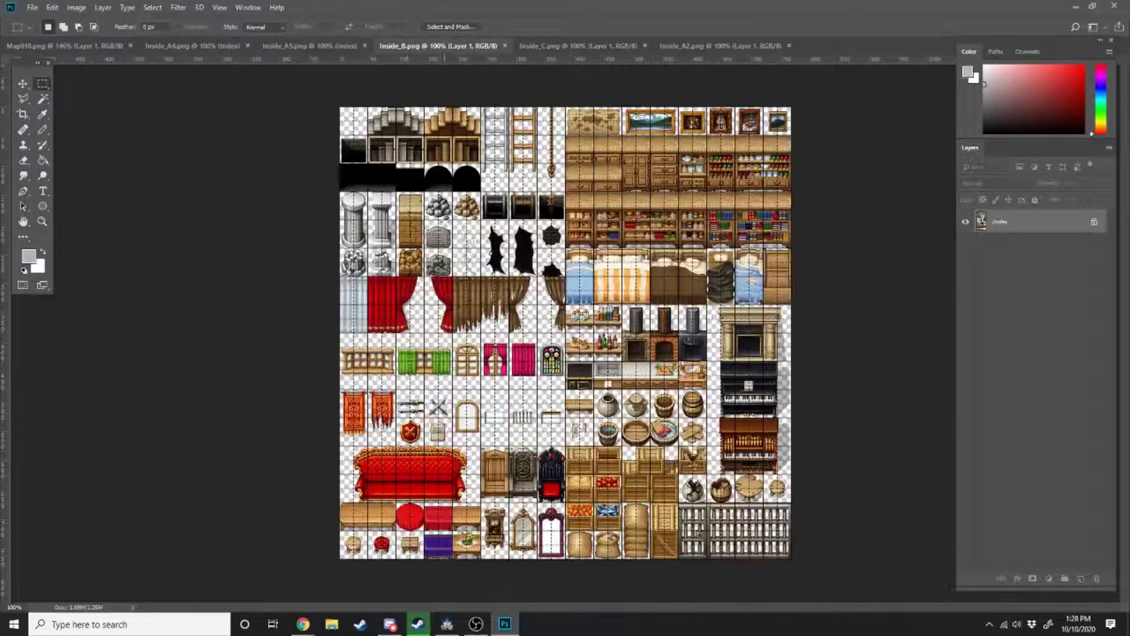
left_click(69, 45)
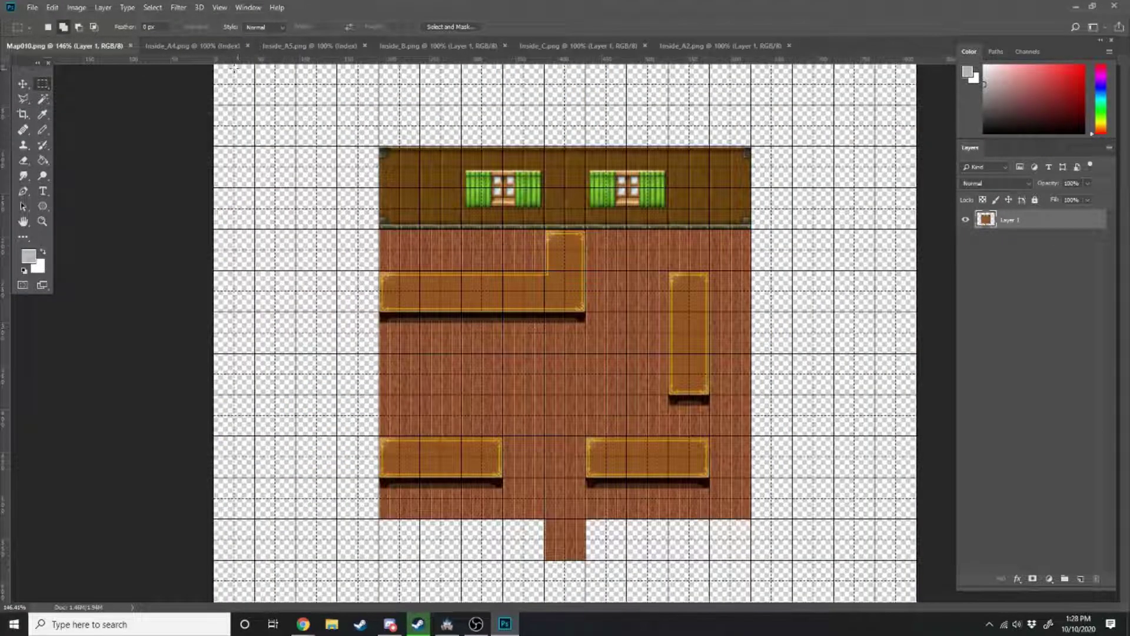
Copy the open book from Inside_C into the map and position it in the middle of the shop counter.
left_click(578, 46)
left_click_drag(327, 252, 458, 346)
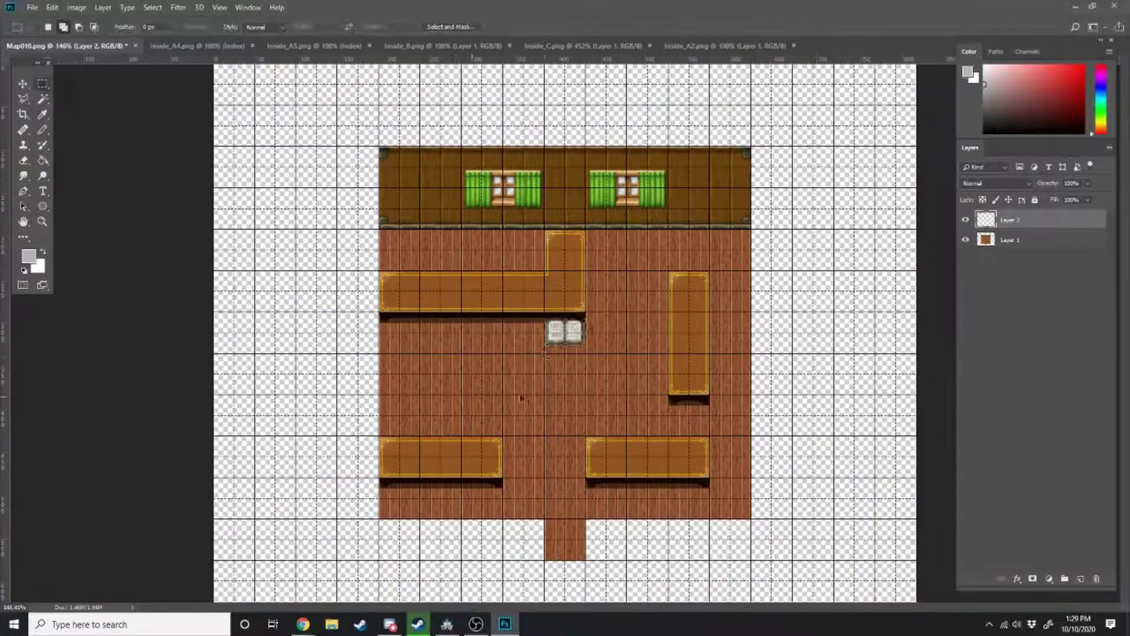
key("ctrl+t")
left_click_drag(562, 335, 478, 295)
scroll(478, 294, "up", 5, "alt")
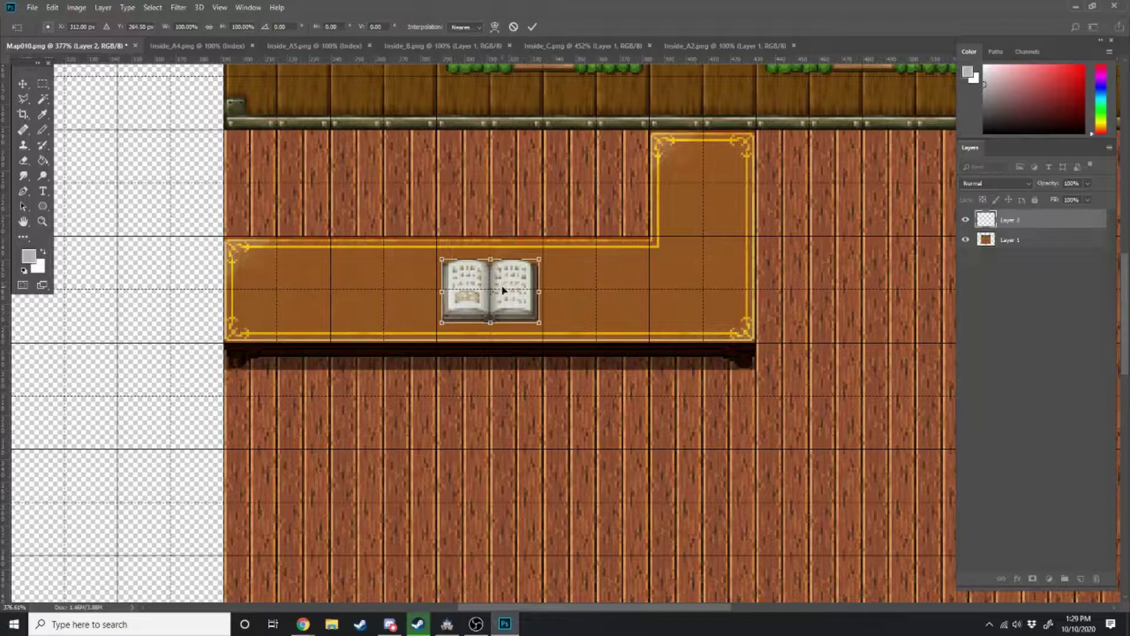
key("Return")
scroll(499, 294, "down", 2, "alt")
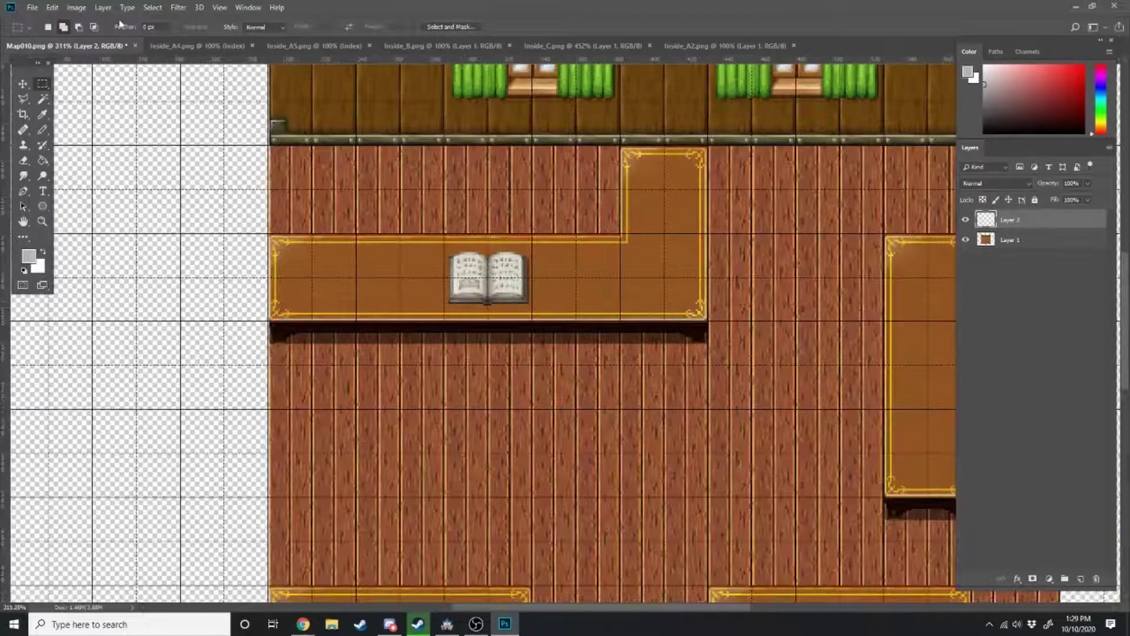
Copy the quill and inkwell from Inside_C into the map and place them just left of the open book.
left_click(166, 50)
left_click_drag(240, 365, 316, 481)
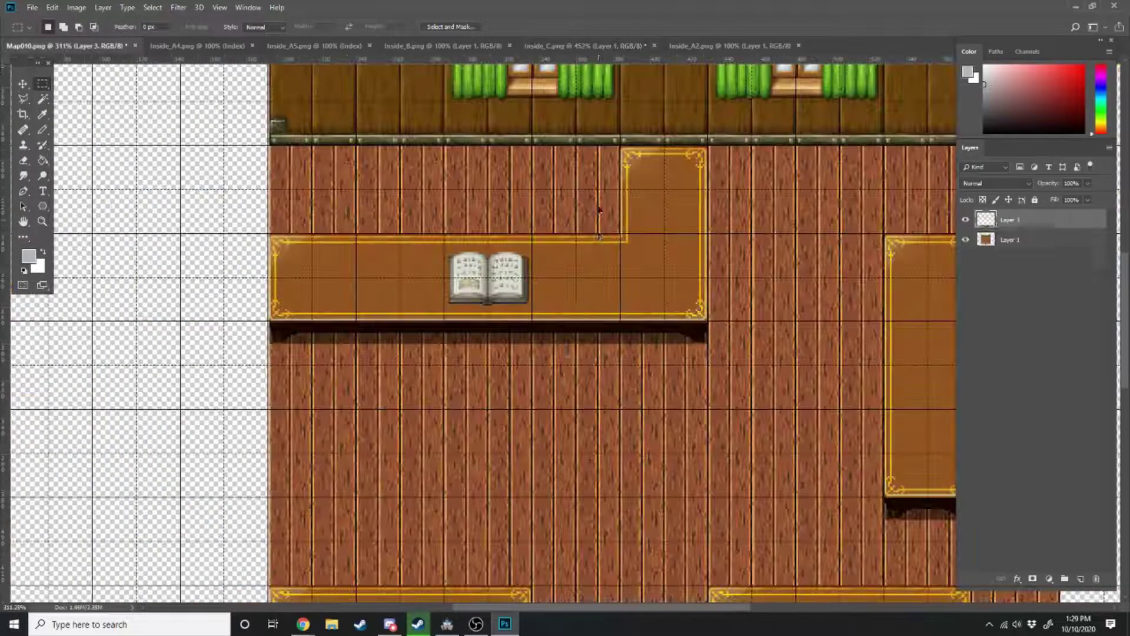
key("ctrl+v")
key("ctrl+t")
left_click_drag(583, 306, 577, 204)
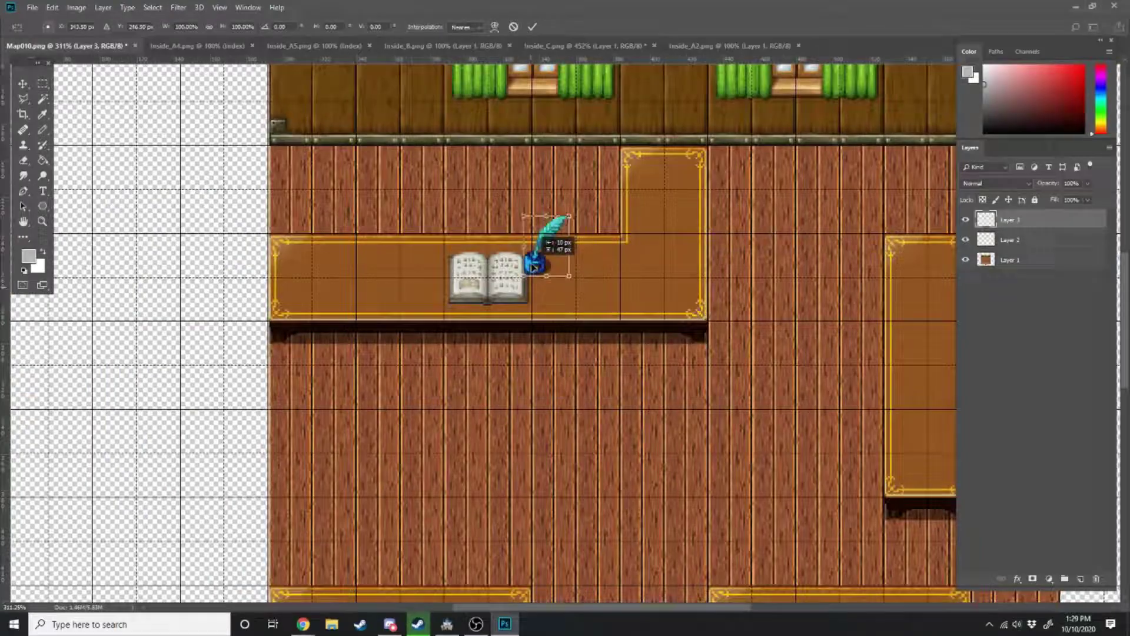
scroll(577, 204, "up", 7, "alt")
left_click_drag(604, 145, 564, 202)
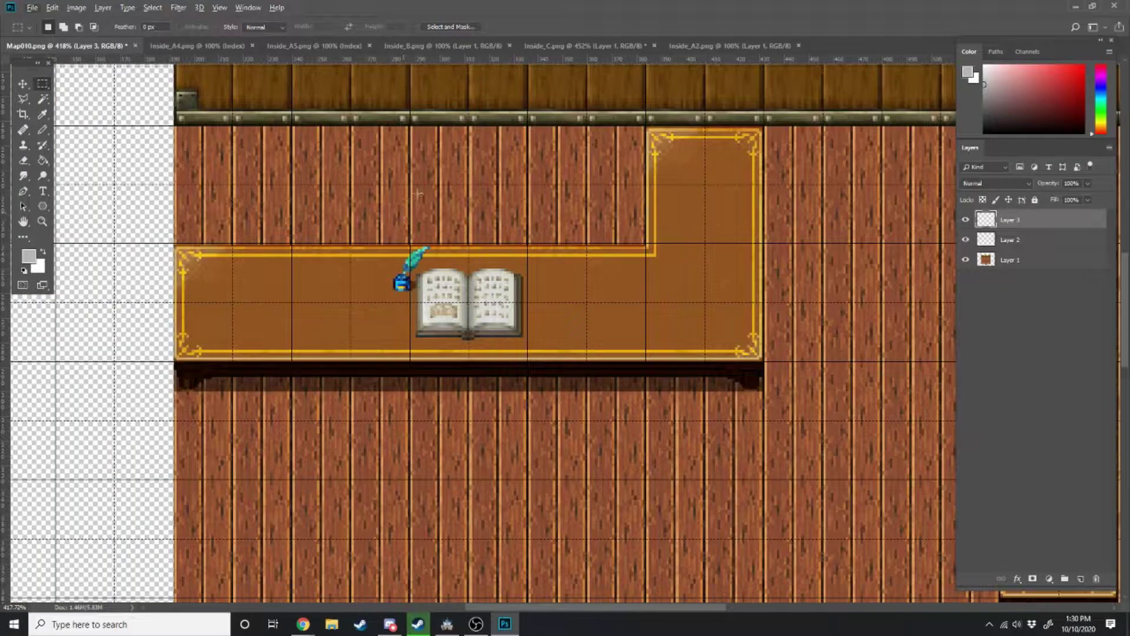
Copy the stack of closed books from Inside_C into the map and position it on the counter left of the inkwell.
scroll(413, 286, "down", 5, "alt")
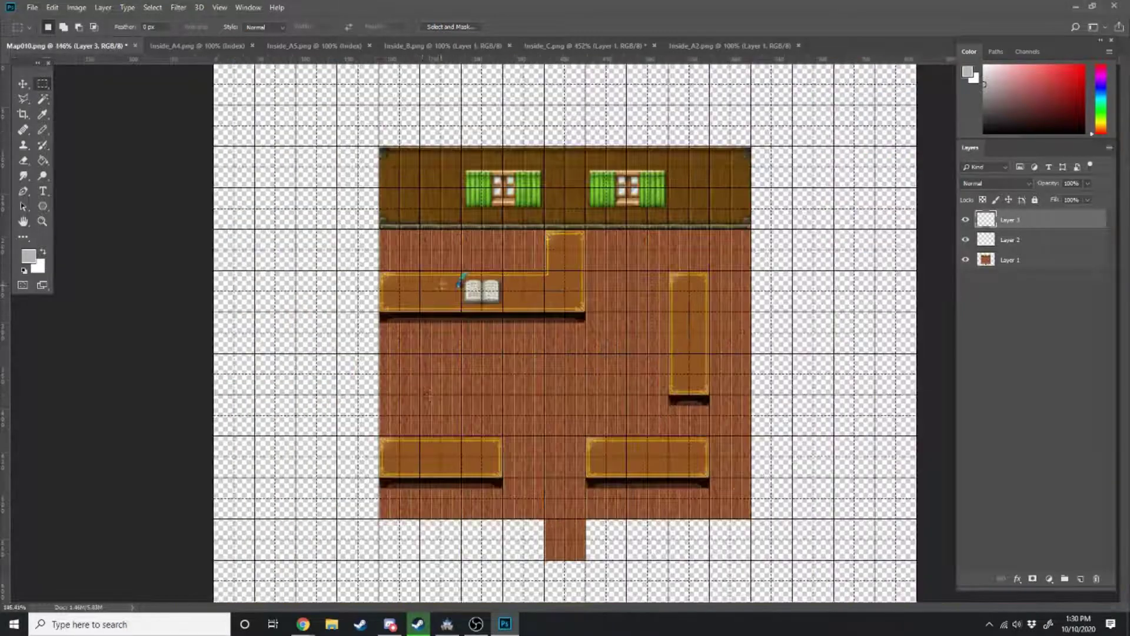
scroll(466, 369, "up", 3, "alt")
scroll(430, 286, "up", 6, "alt")
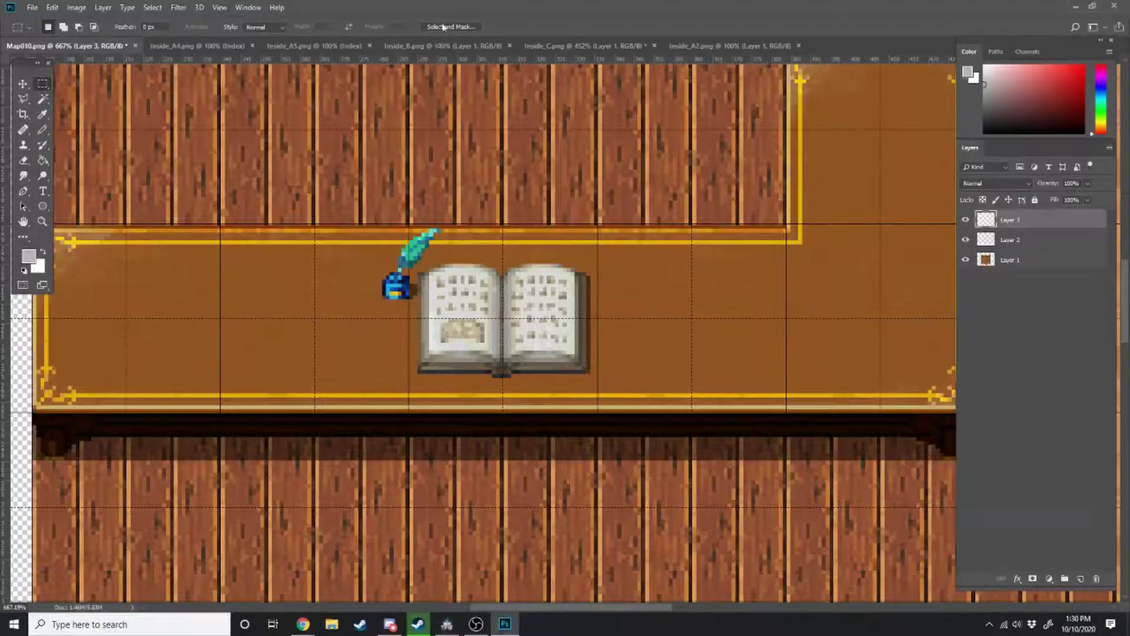
left_click(418, 46)
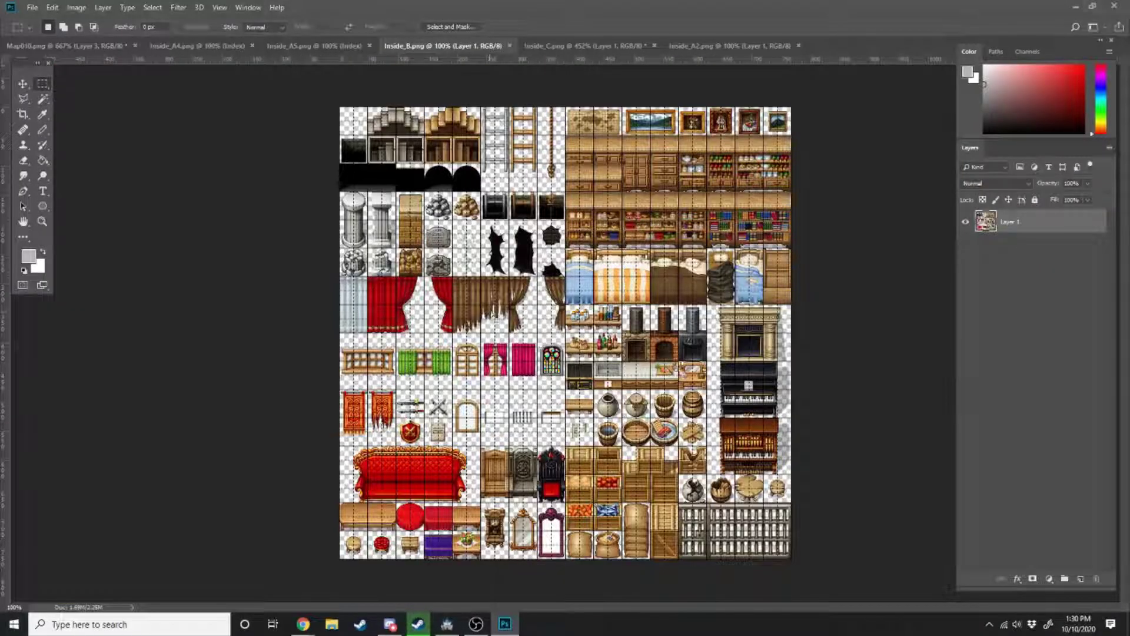
key("ctrl+Tab")
left_click_drag(614, 234, 712, 348)
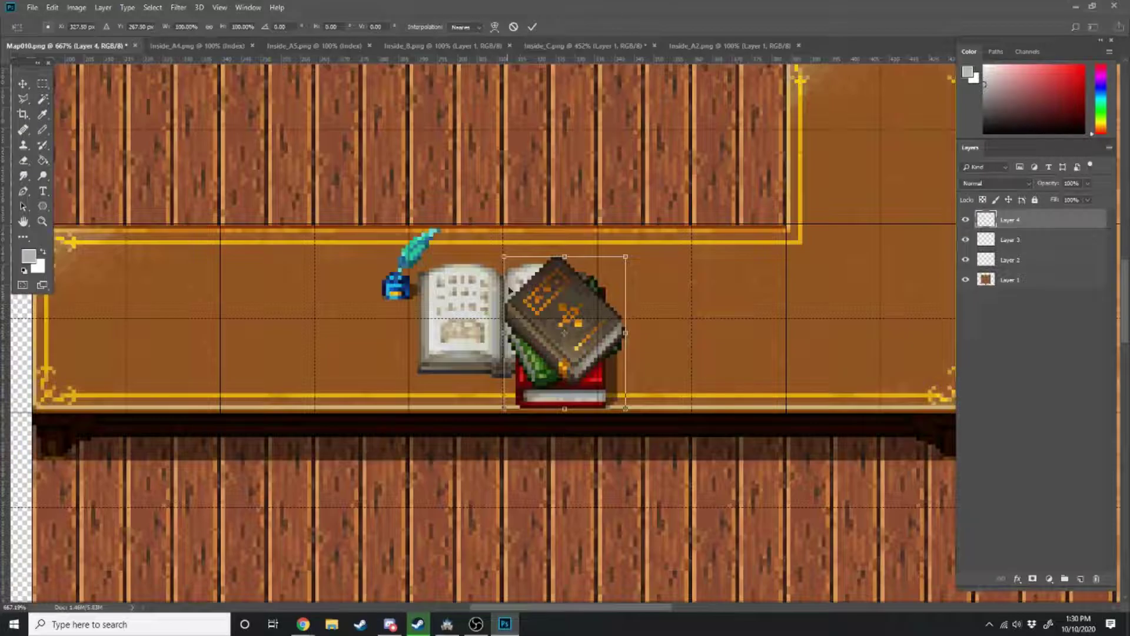
left_click_drag(510, 289, 293, 266)
scroll(244, 438, "up", 5, "alt")
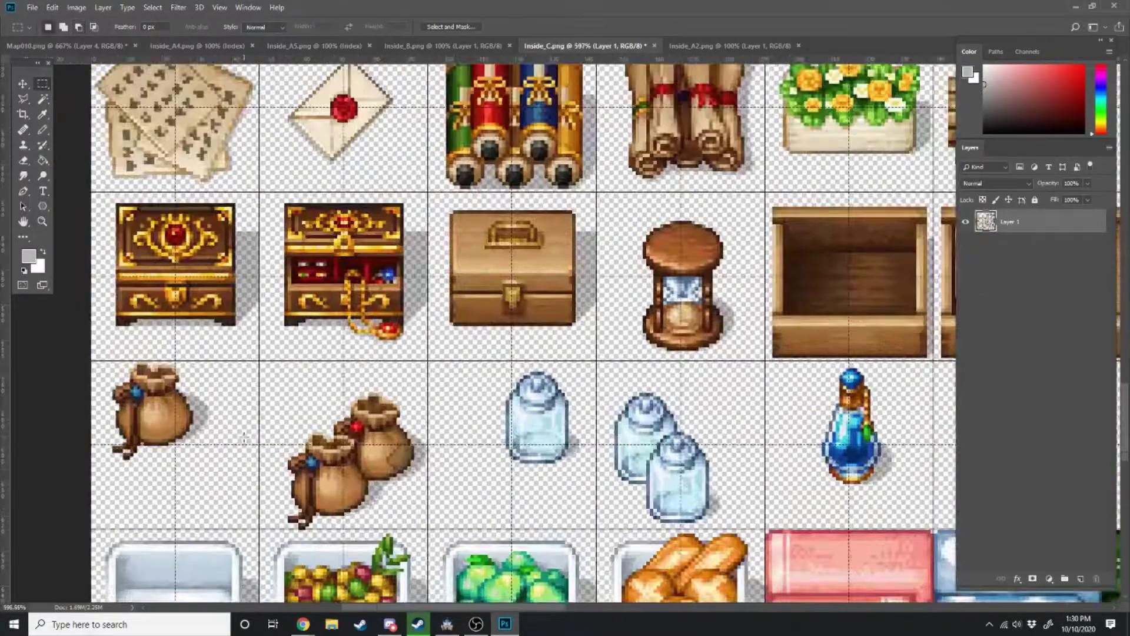
Copy the single coin pouch from Inside_C into the map and place it on the counter in front of the closed books.
left_click_drag(88, 356, 208, 465)
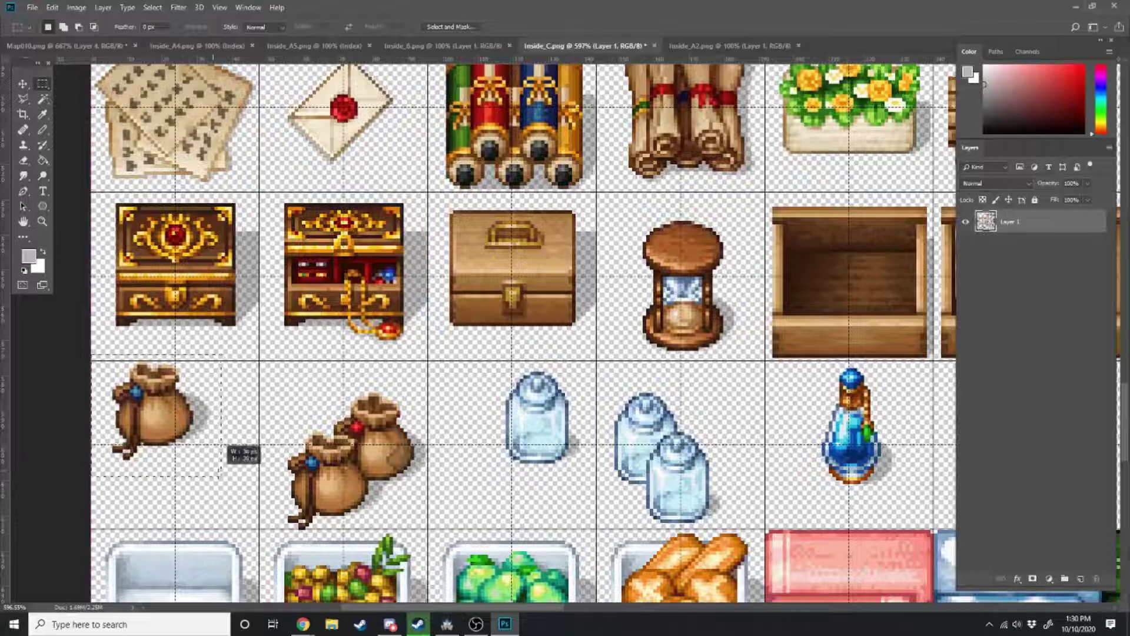
scroll(360, 463, "down", 6, "alt")
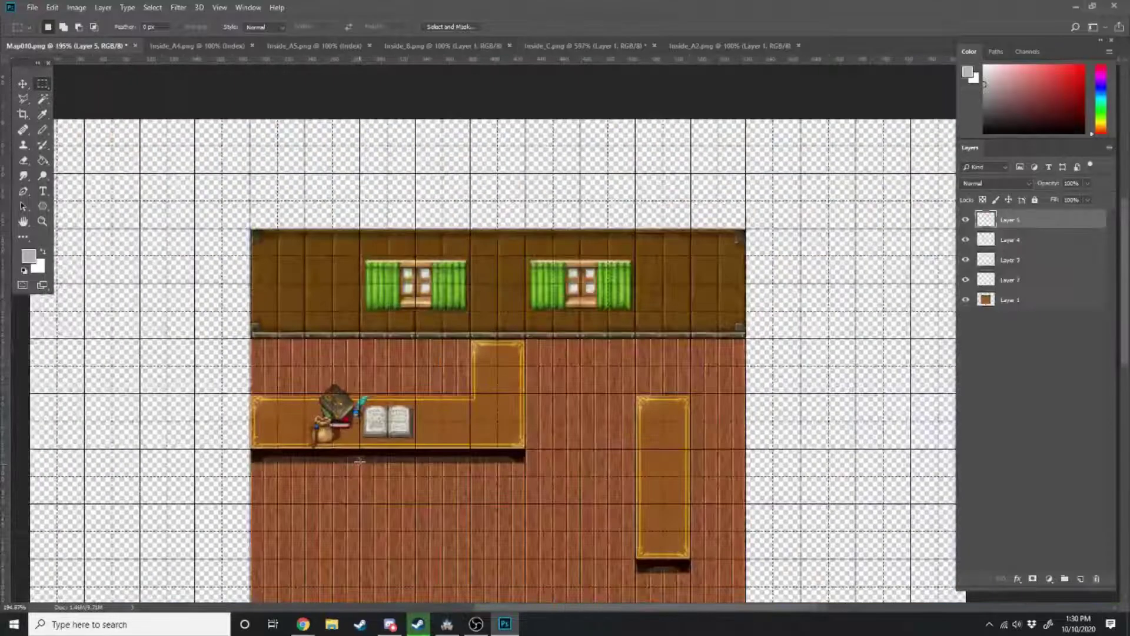
scroll(360, 462, "up", 5, "alt")
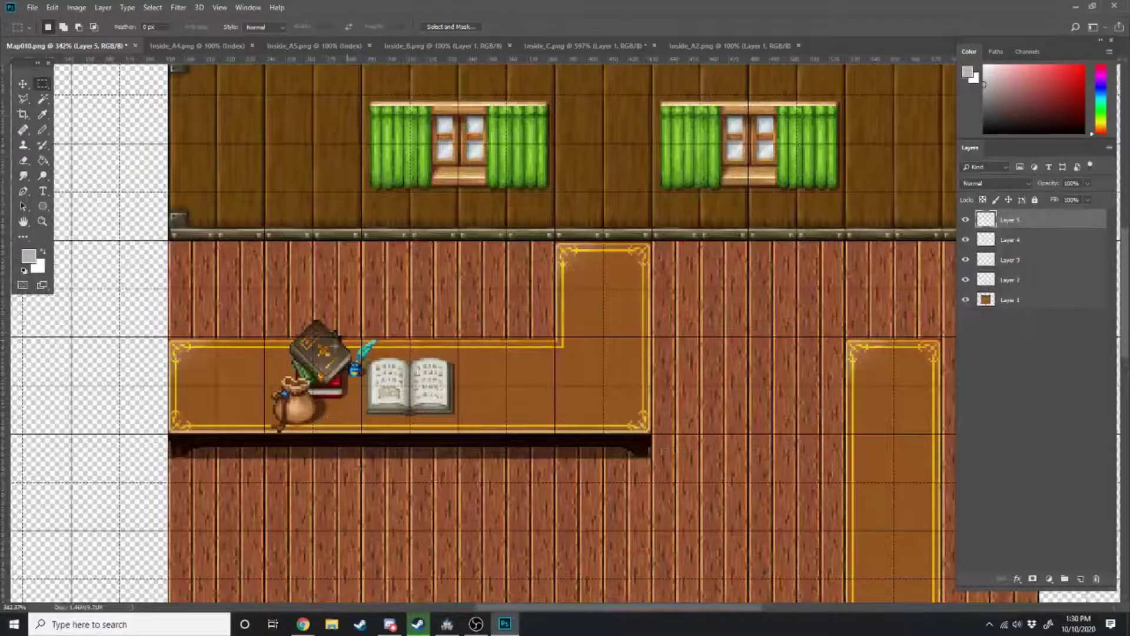
scroll(358, 410, "up", 2, "alt")
scroll(424, 341, "down", 4, "alt")
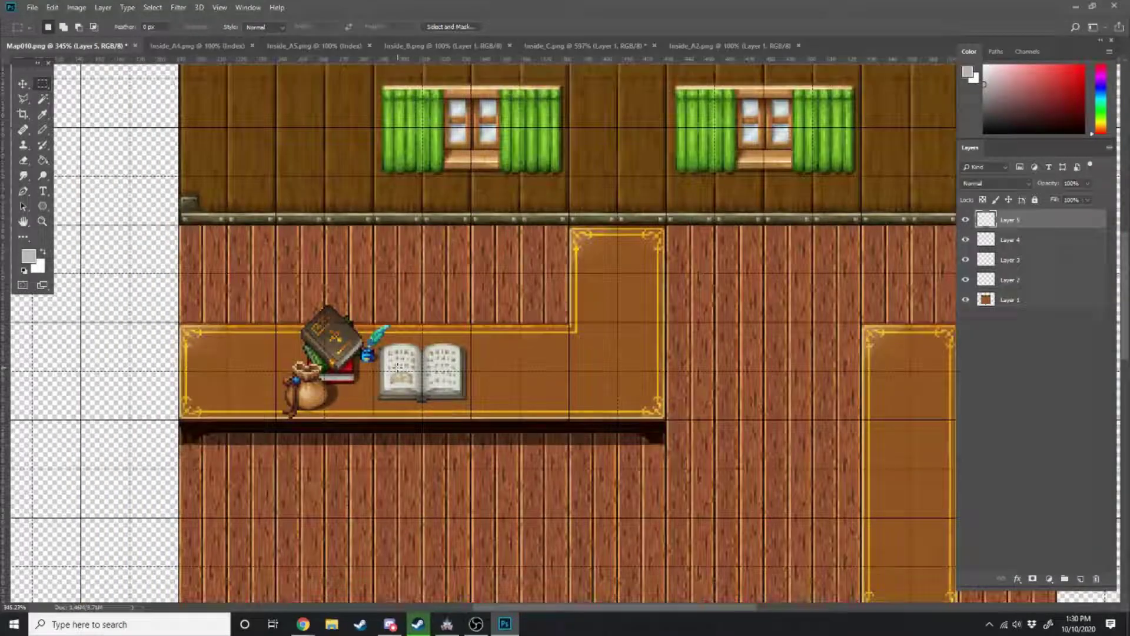
scroll(425, 341, "up", 3, "alt")
scroll(424, 341, "up", 1, "alt")
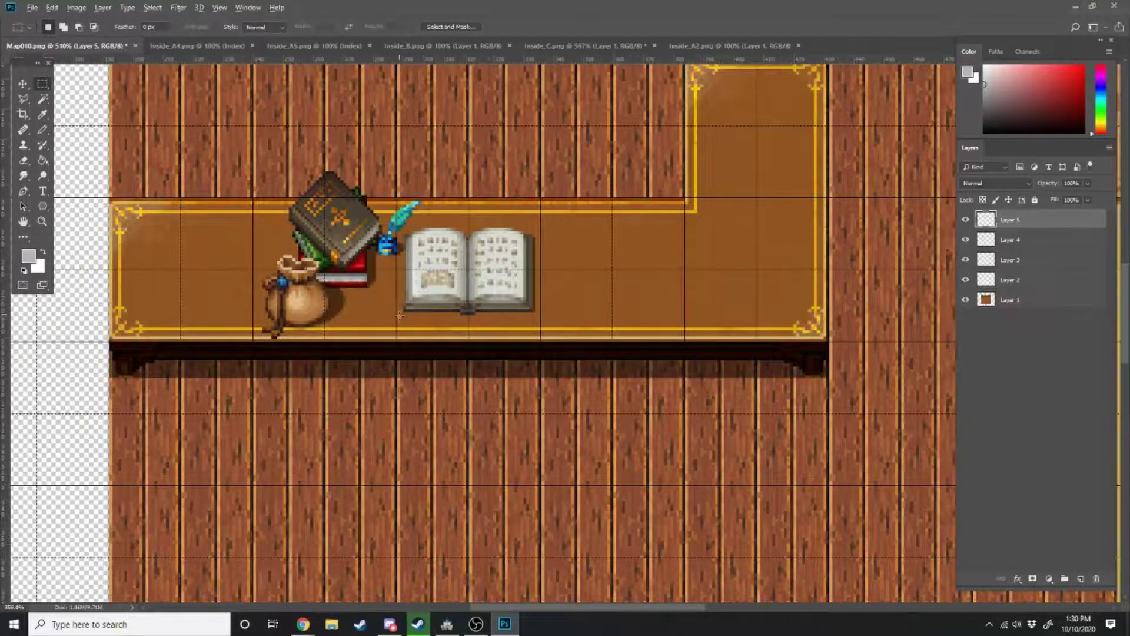
scroll(399, 316, "up", 1, "alt")
scroll(464, 377, "down", 3, "alt")
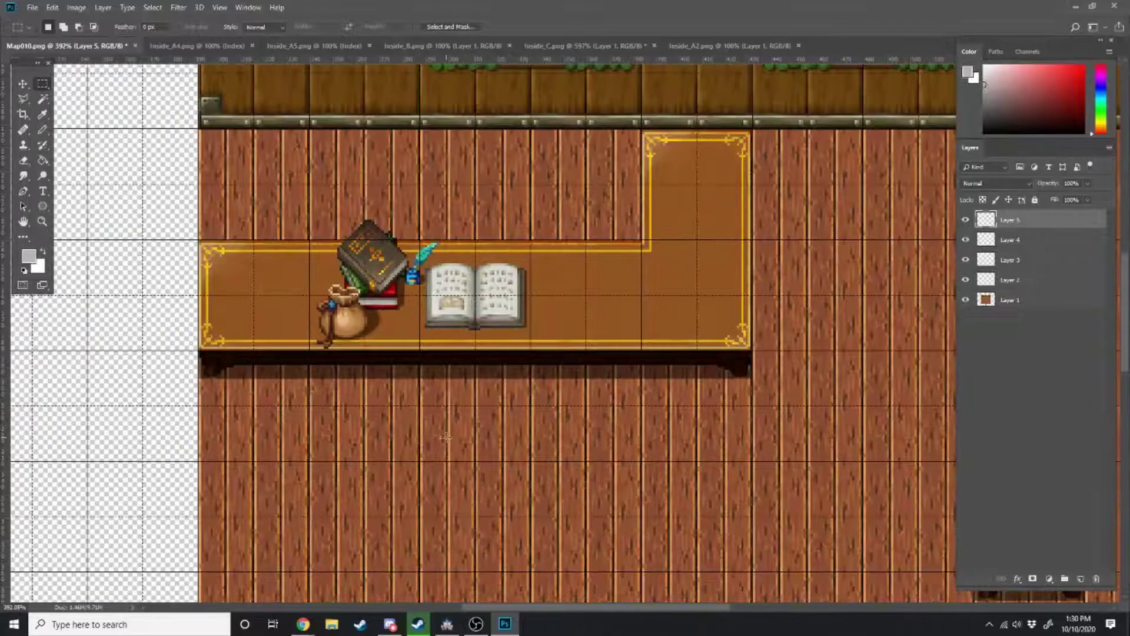
Copy the sealed envelope from Inside_C into the map and place it over the lower left corner of the open book.
scroll(508, 352, "up", 3, "alt")
left_click(586, 45)
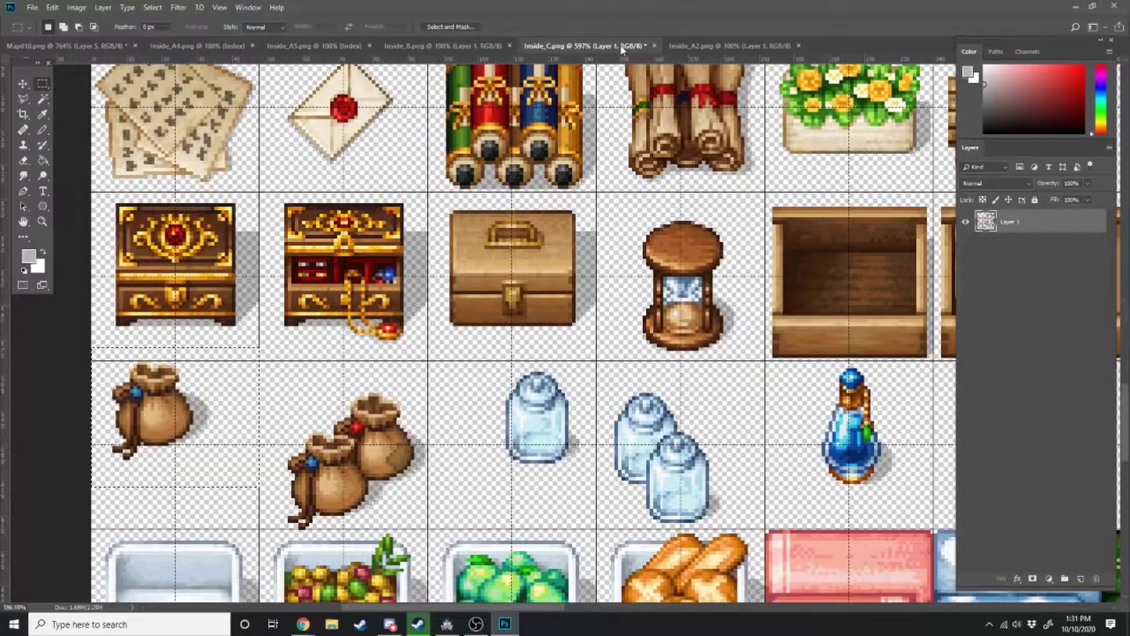
scroll(412, 247, "up", 1)
left_click_drag(275, 105, 406, 249)
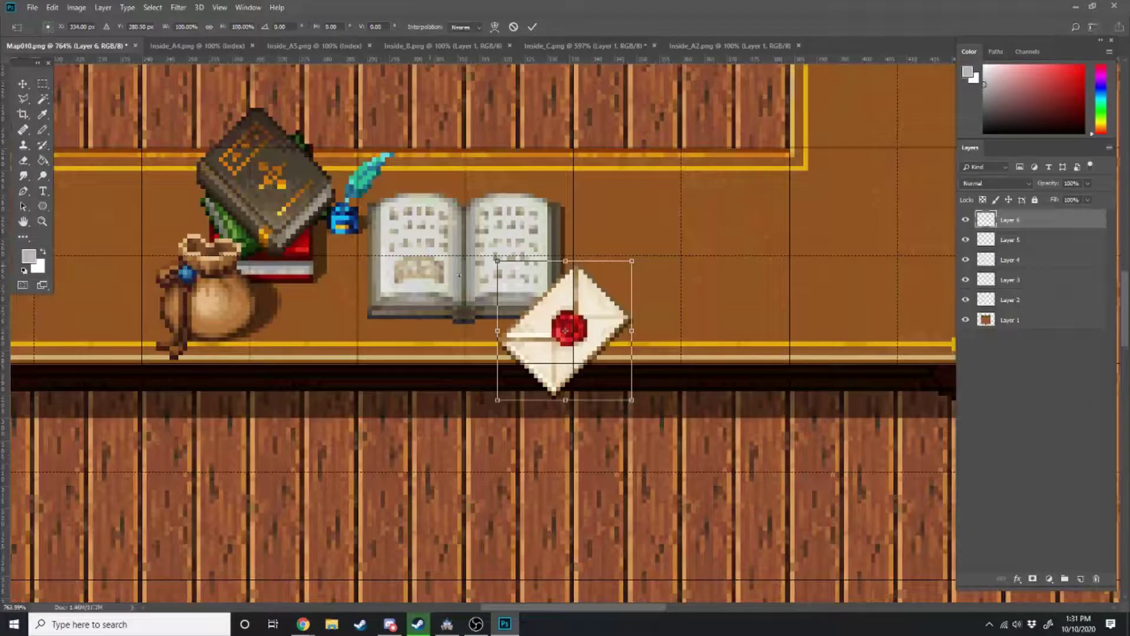
left_click_drag(575, 322, 383, 291)
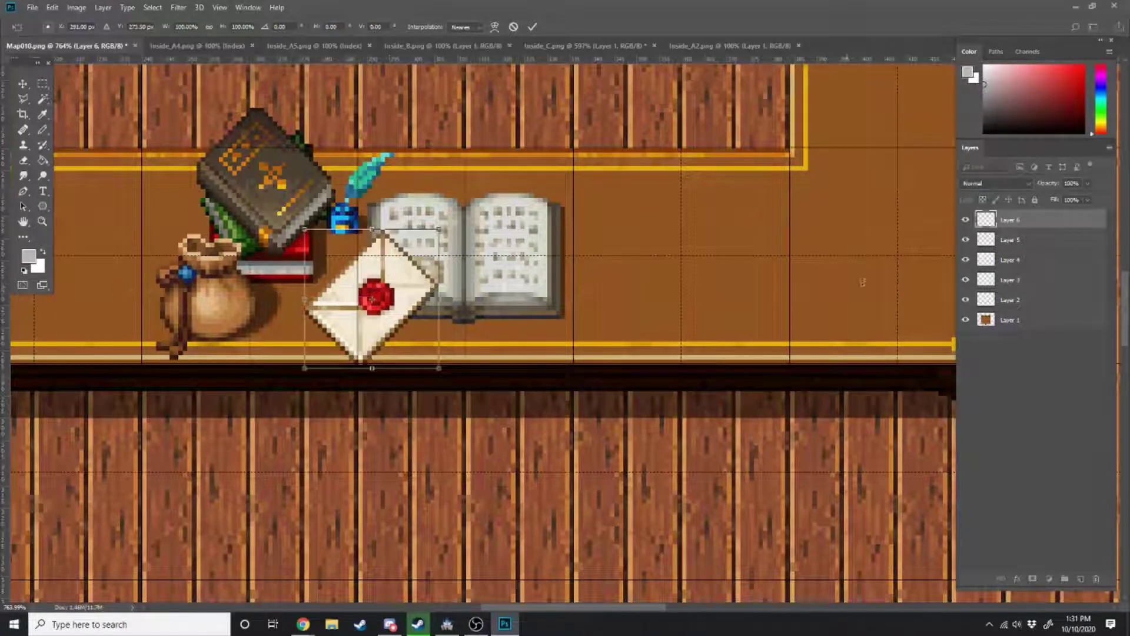
key("Return")
Send the envelope's layer behind the other counter objects and shift the envelope left, between the pouch and the open book.
left_click_drag(989, 221, 978, 297)
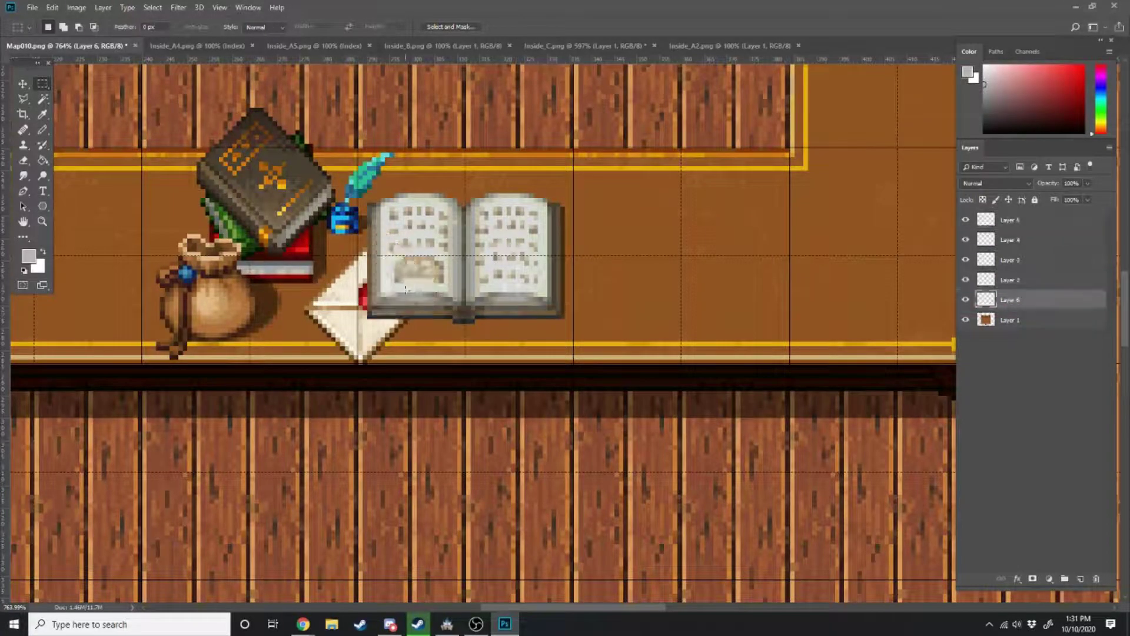
key("ctrl+t")
left_click_drag(342, 320, 301, 309)
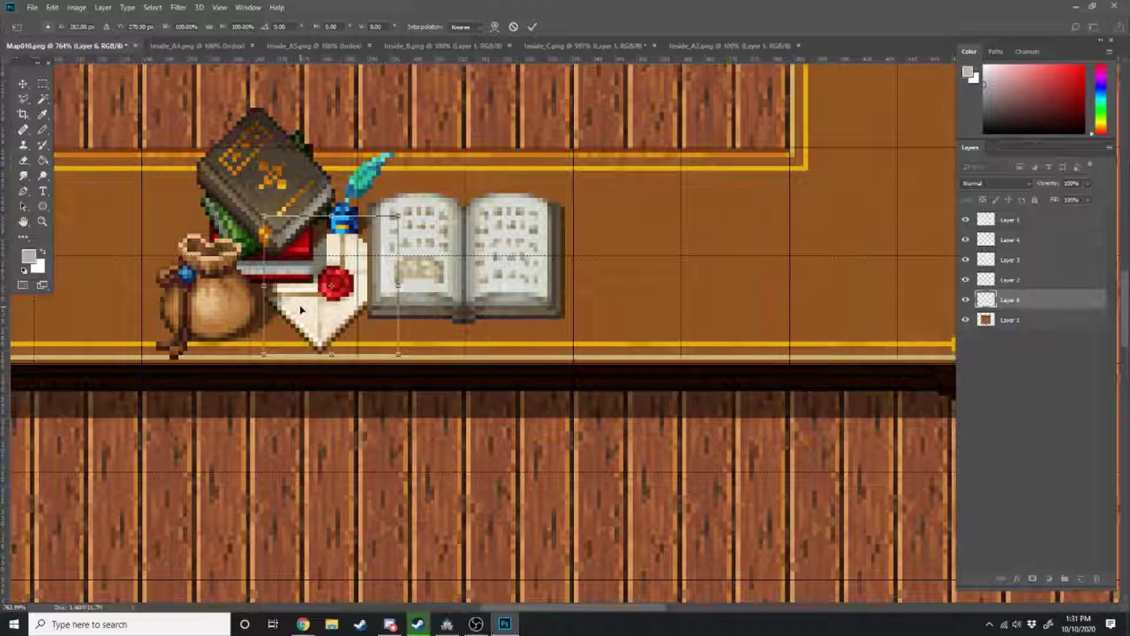
key("Return")
Select the tall filled bookshelf in Inside_B and copy it into the map.
scroll(300, 308, "down", 10, "alt")
scroll(524, 314, "up", 8, "alt")
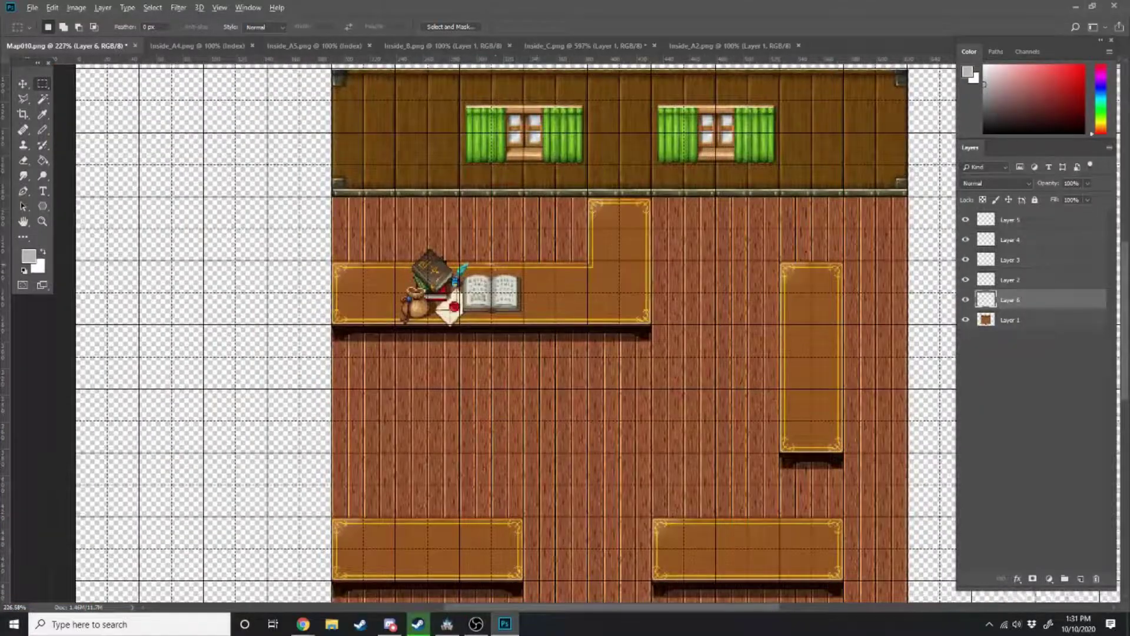
scroll(612, 323, "up", 4, "alt")
scroll(606, 321, "down", 3, "alt")
scroll(611, 133, "down", 2, "alt")
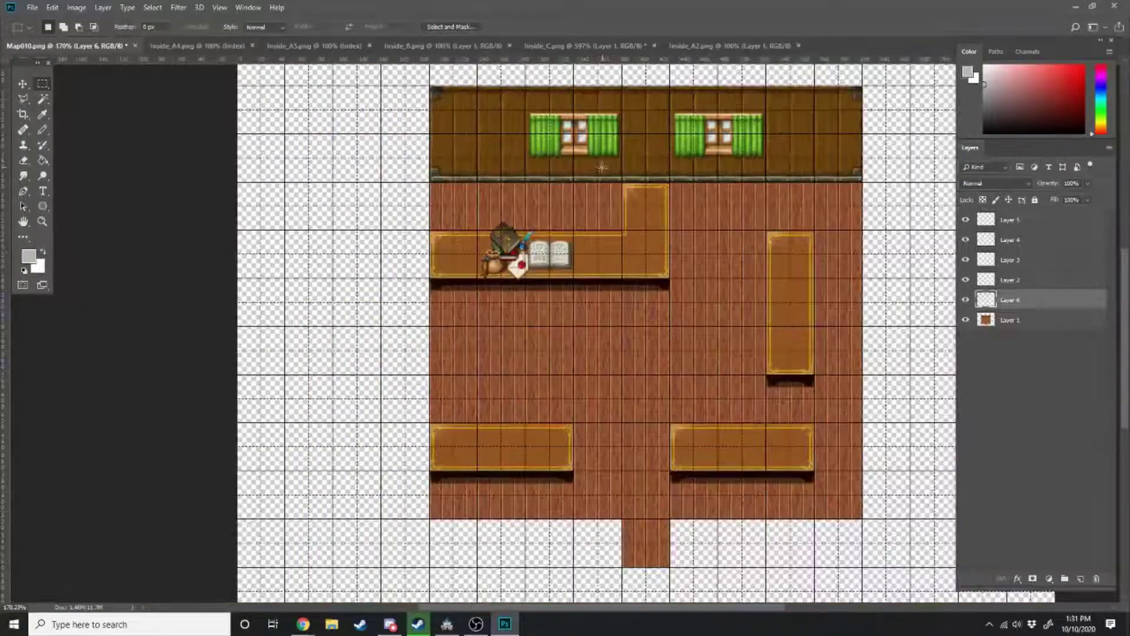
scroll(605, 178, "up", 3, "alt")
left_click(347, 45)
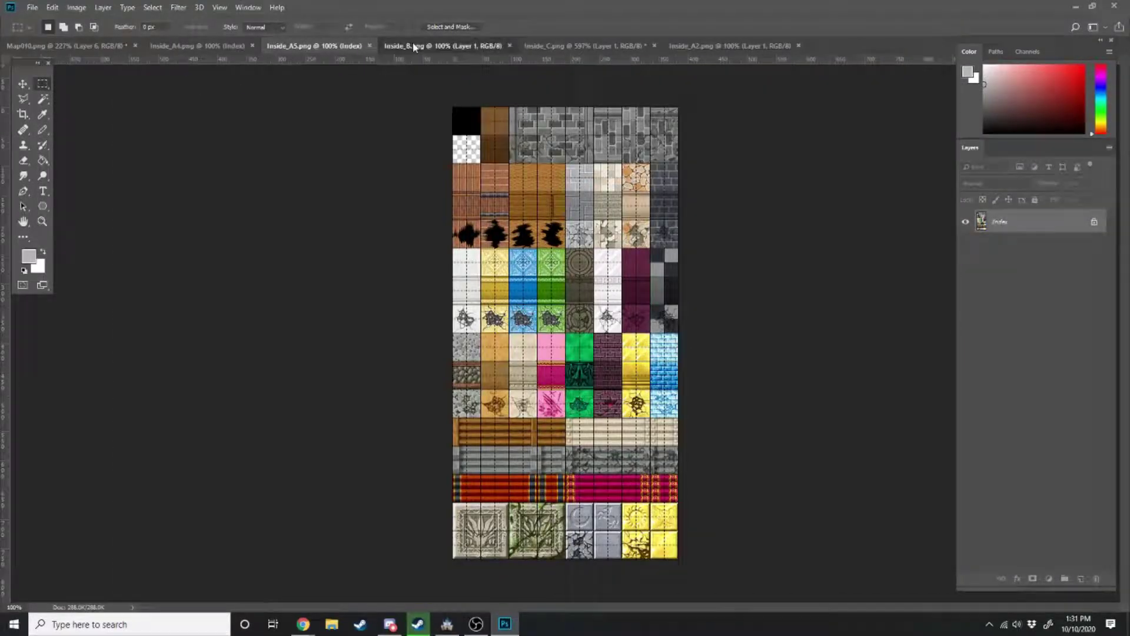
left_click(416, 47)
scroll(736, 223, "up", 14, "alt")
left_click_drag(620, 106, 705, 266)
Position the bookshelf behind the counter, against the left end of the back wall.
left_click_drag(659, 158, 725, 311)
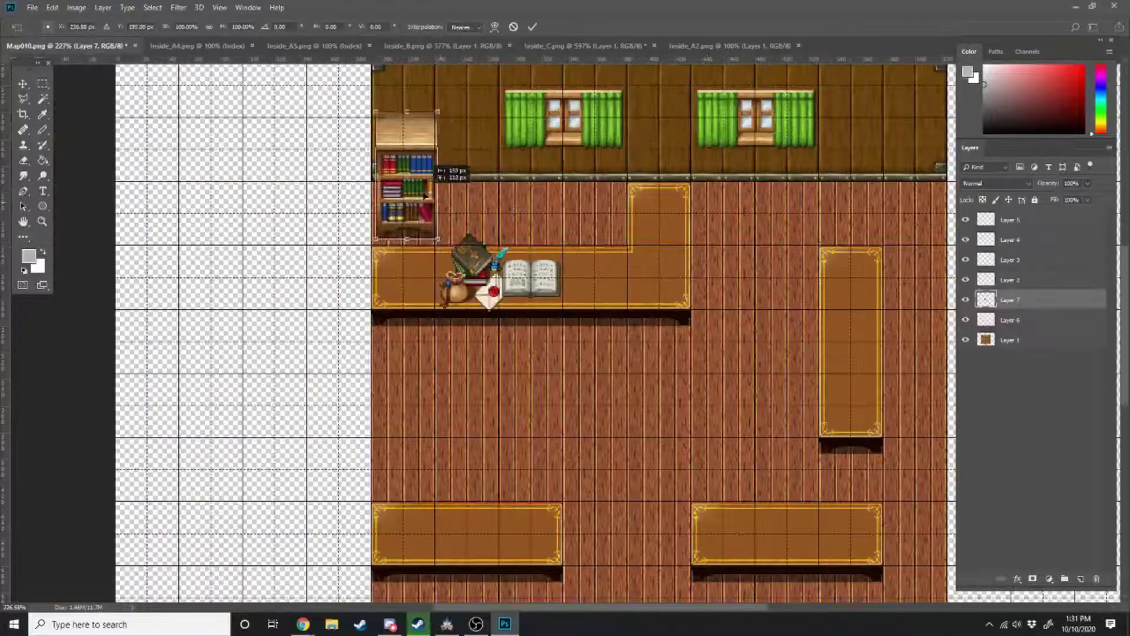
mouse_move(425, 195)
left_mouse_down()
mouse_move(411, 225)
mouse_move(416, 207)
left_mouse_up()
scroll(417, 200, "up", 10, "alt")
scroll(448, 221, "down", 3, "alt")
key("Return")
scroll(436, 206, "down", 5, "alt")
scroll(453, 209, "up", 3, "alt")
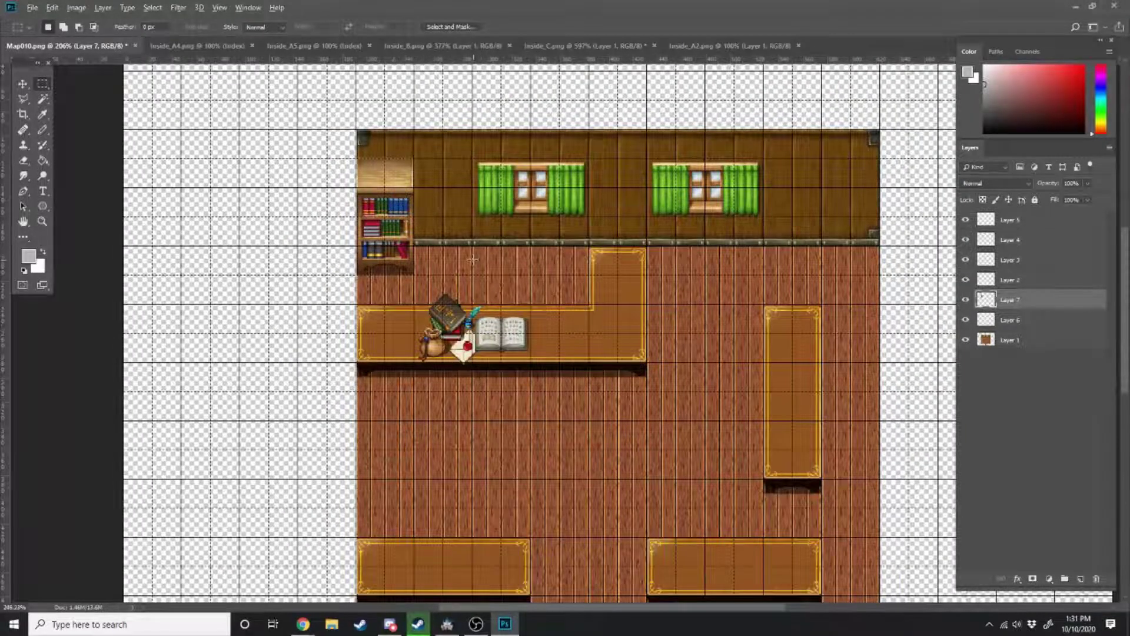
scroll(473, 259, "up", 2, "alt")
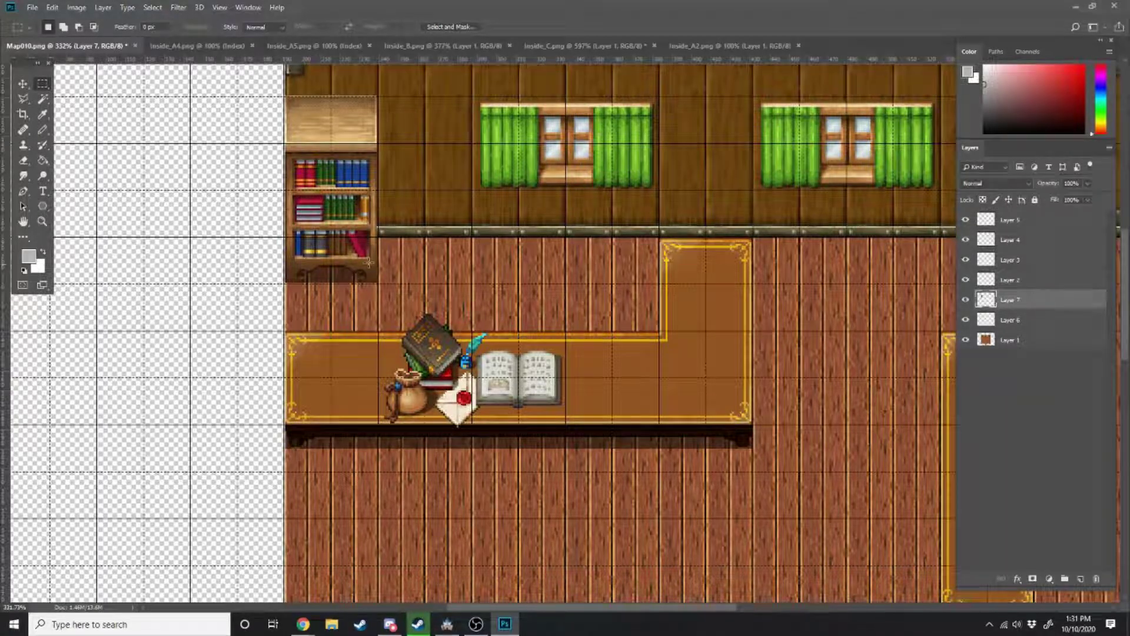
key("ctrl+0")
scroll(521, 310, "up", 3, "alt")
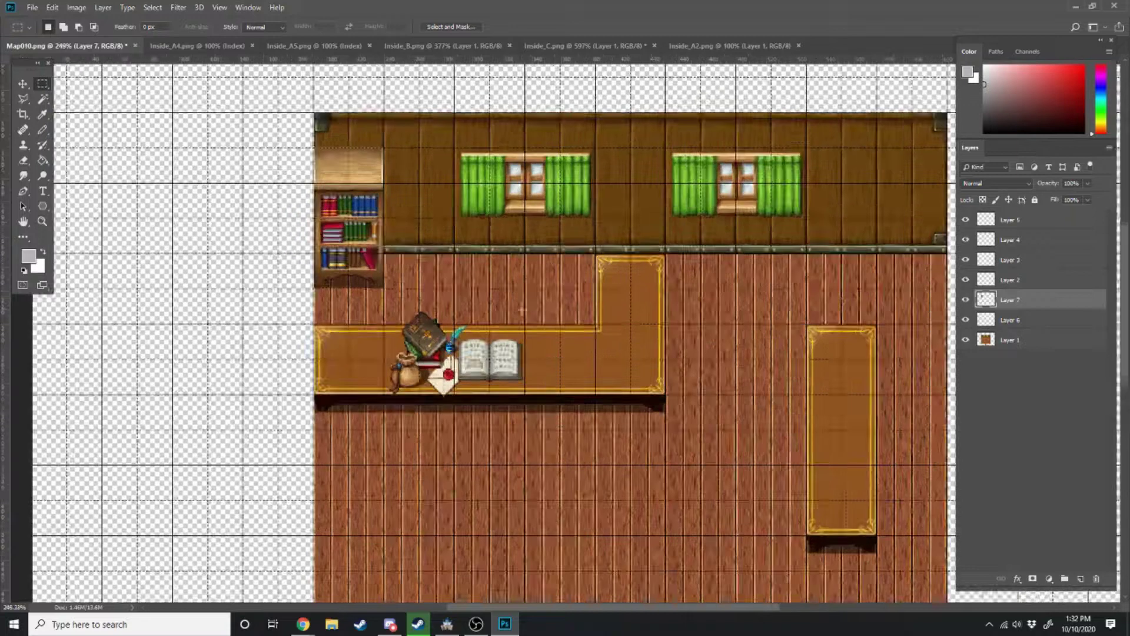
key("ctrl+0")
scroll(593, 295, "up", 3, "alt")
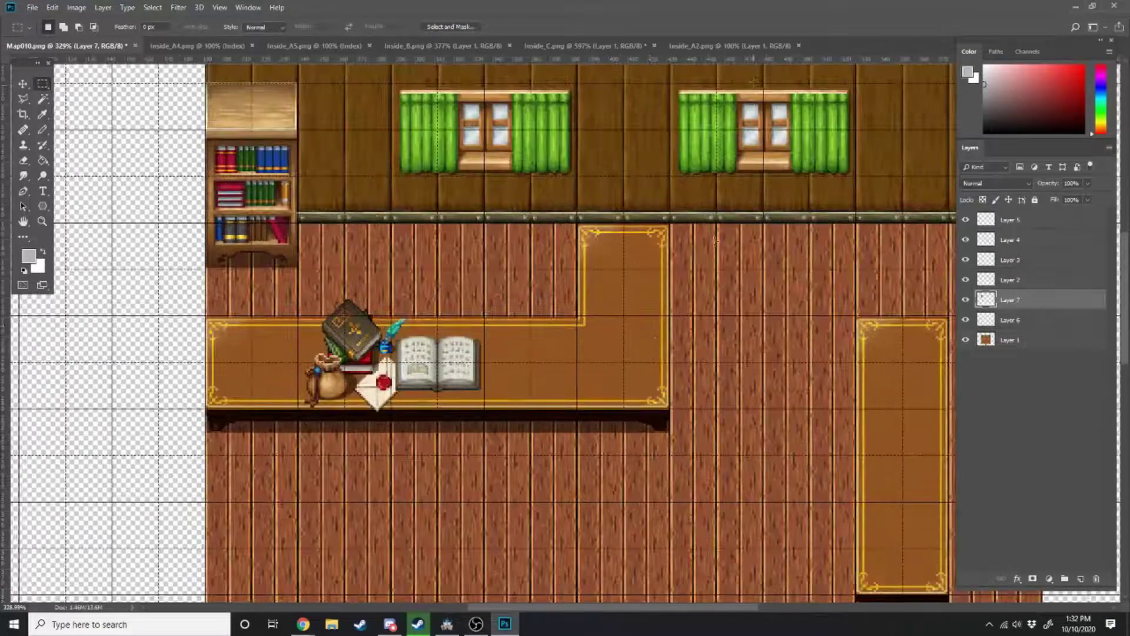
Copy the bundle of colored scrolls from Inside_C into the map and place it at the counter's left end.
left_click(732, 47)
left_click(565, 47)
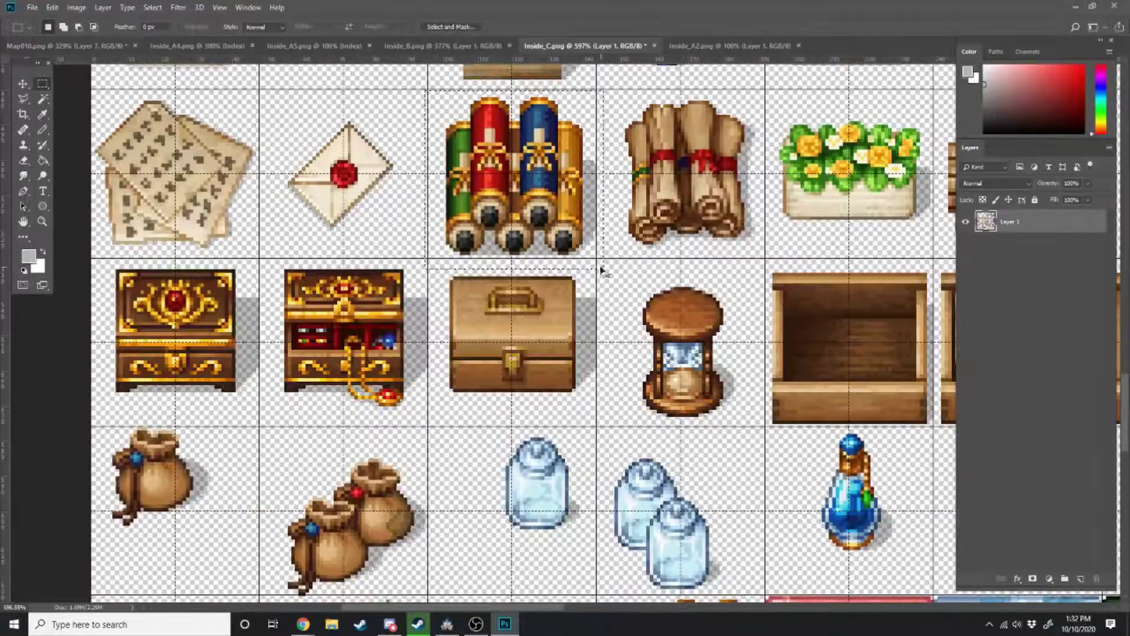
left_click_drag(570, 347, 273, 369)
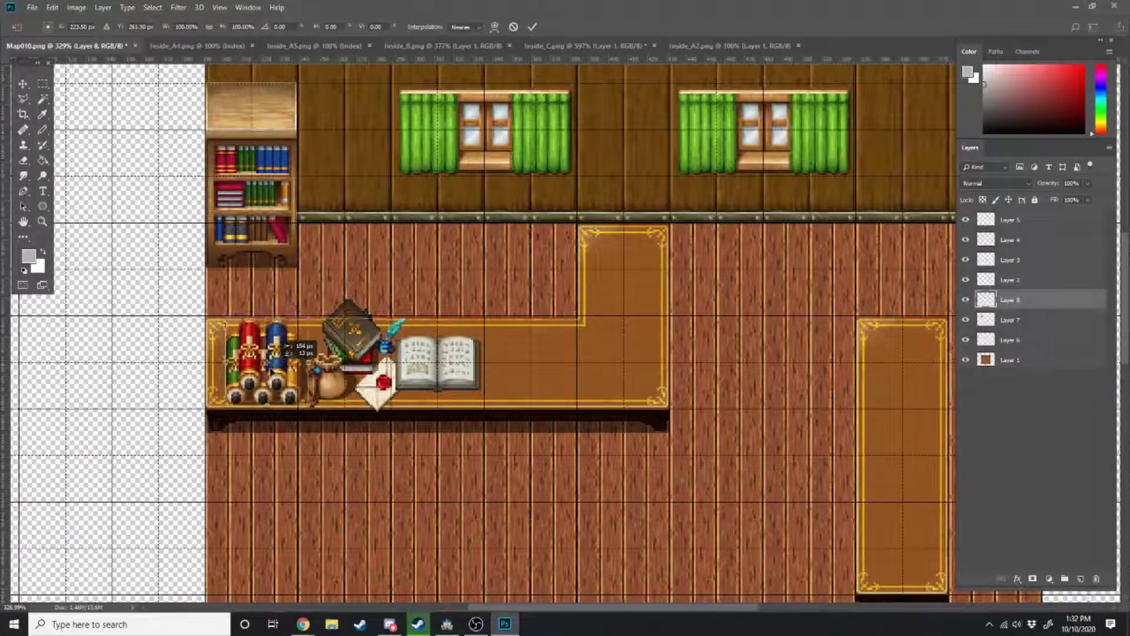
key("Return")
Copy the loose paper sheets from Inside_C onto the counter's left end and send their layer behind the colored scrolls.
key("alt+period")
left_click(590, 46)
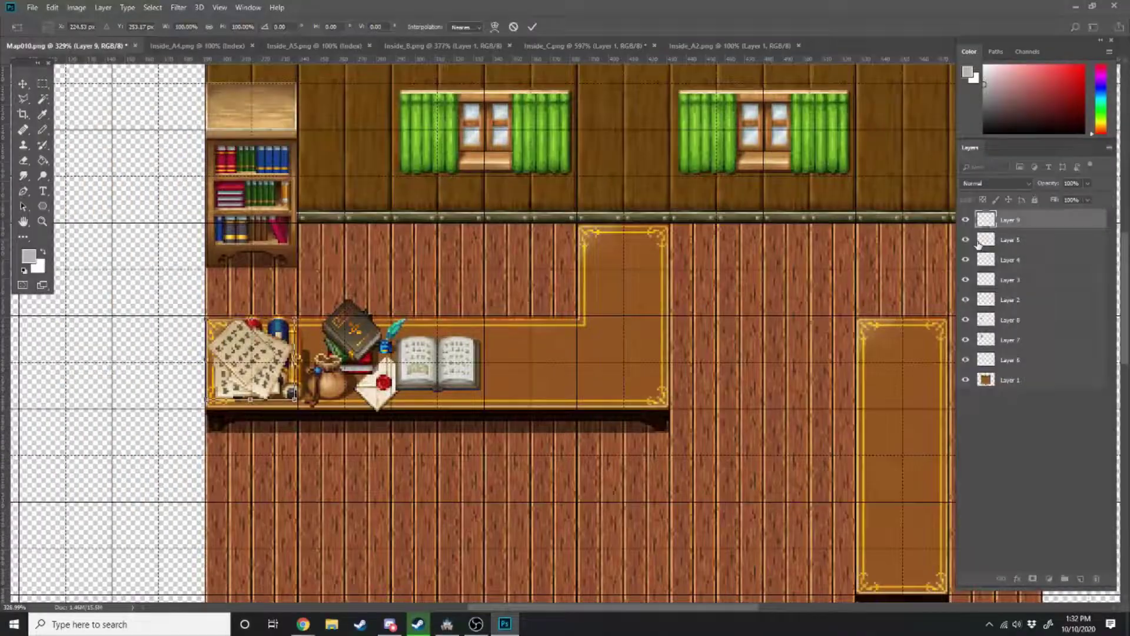
key("Return")
key("ctrl+bracketleft")
key("ctrl+bracketleft")
key("ctrl+bracketleft")
key("ctrl+bracketleft")
key("ctrl+bracketleft")
Copy the golden hand bell from Inside_C into the map and place it between the colored scrolls and the stacked books.
left_click(443, 46)
left_click(621, 47)
scroll(601, 505, "down", 5, "alt")
scroll(601, 505, "up", 5, "alt")
left_click_drag(481, 401, 578, 492)
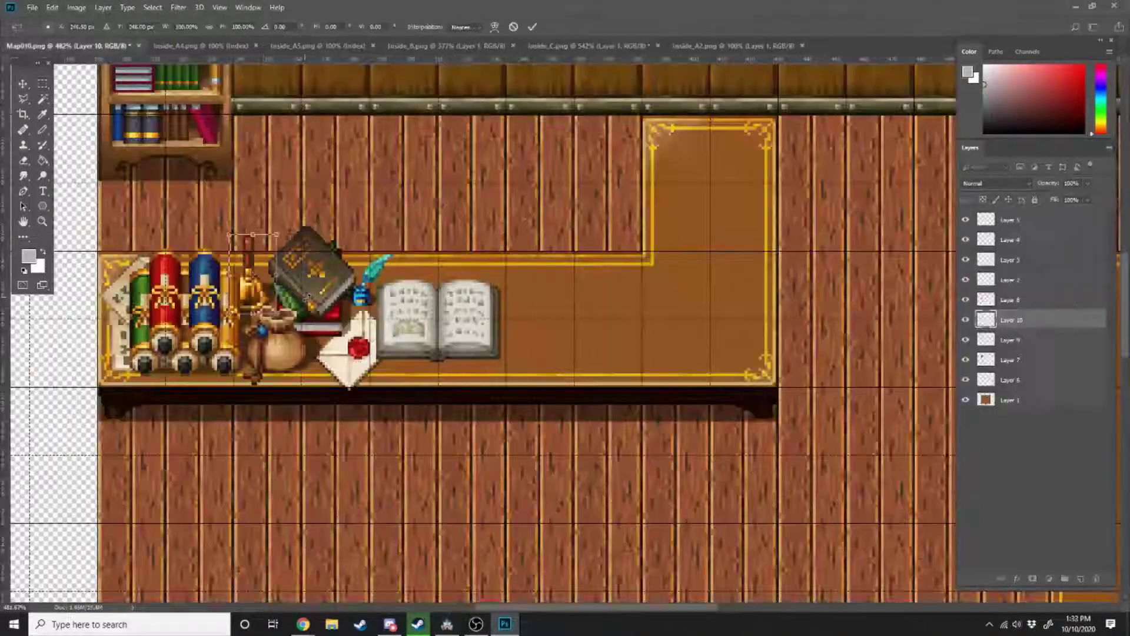
key("Return")
scroll(305, 298, "down", 6, "alt")
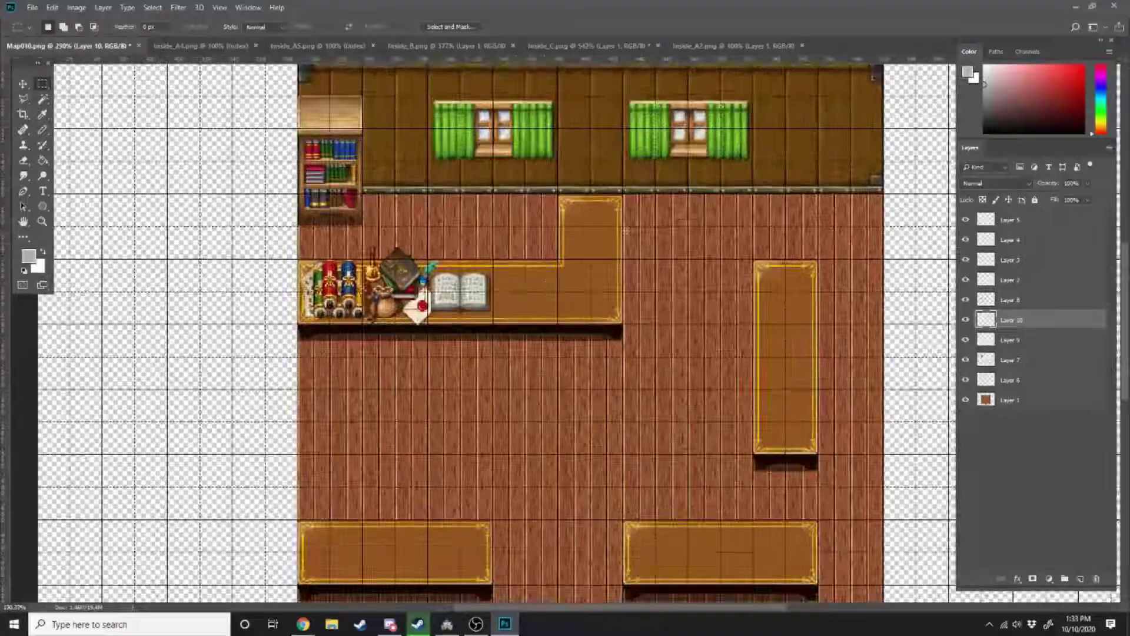
Copy the open jewelry chest from Inside_C into the map and place it on the counter right of the open book.
key("ctrl+Tab")
key("ctrl+Tab")
key("ctrl+Tab")
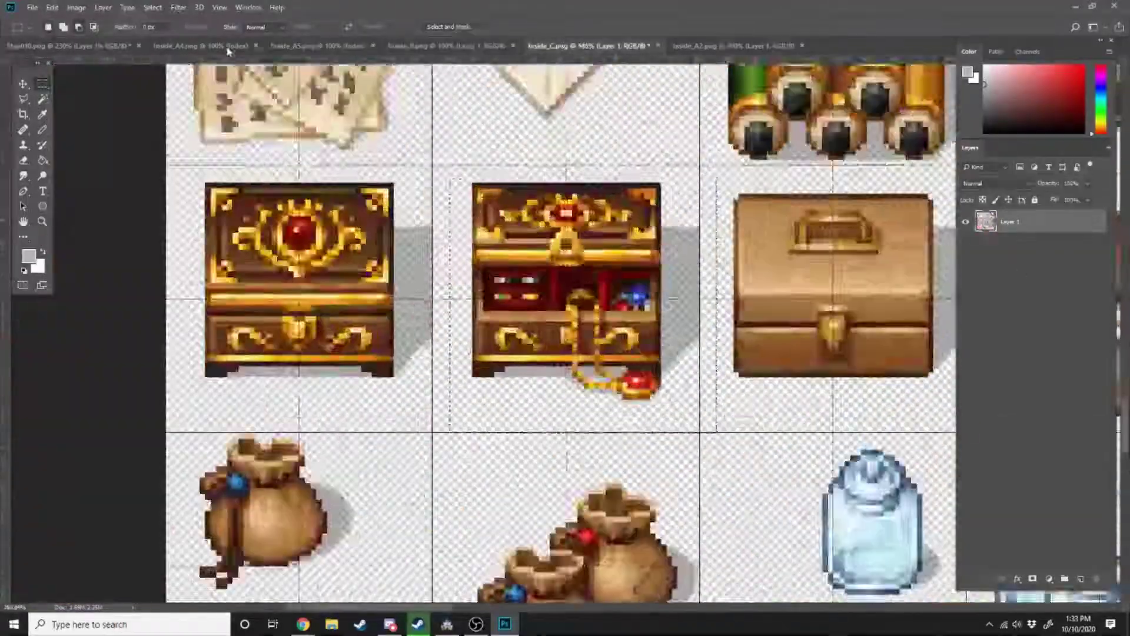
left_click(70, 45)
scroll(464, 301, "up", 5, "alt")
key("ctrl+v")
key("ctrl+t")
key("Return")
scroll(465, 301, "down", 5, "alt")
Add the blue potion bottle and the pair of glass jars to the map, on either side behind the jewelry chest.
left_click(446, 46)
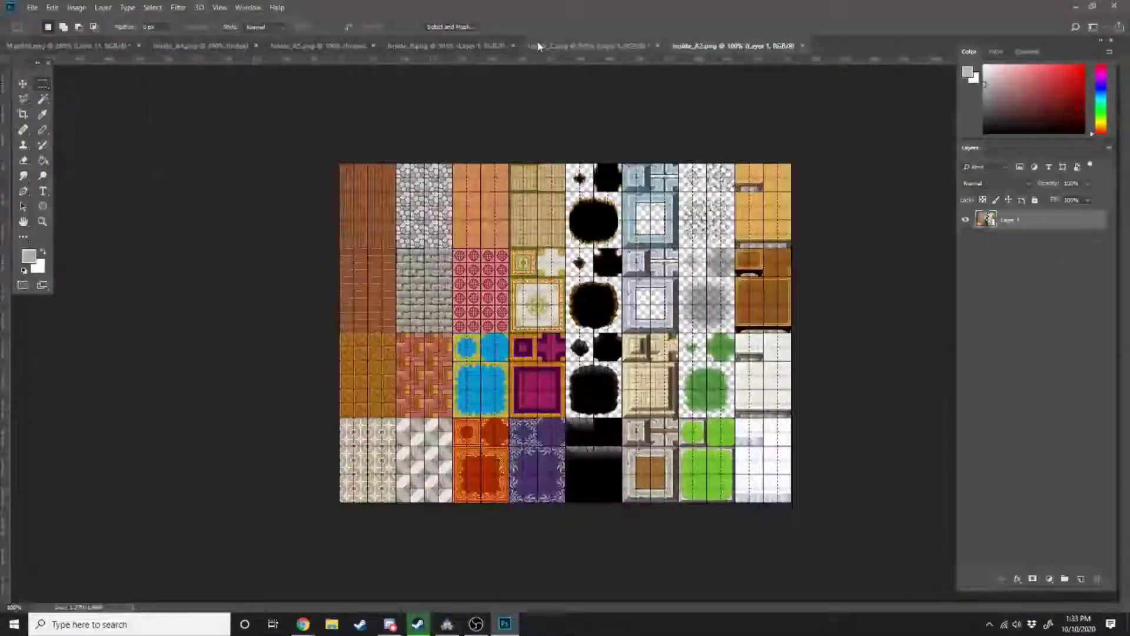
key("ctrl+Tab")
key("ctrl+Tab")
key("ctrl+Tab")
key("ctrl+Tab")
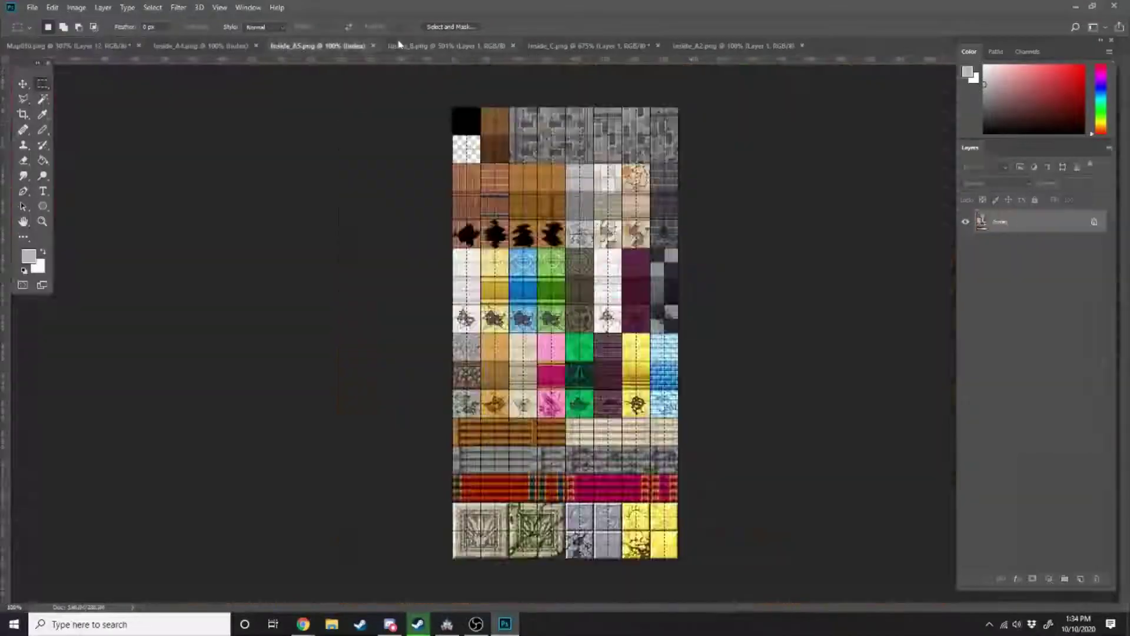
left_click_drag(476, 371, 500, 400)
key("ctrl+c")
key("ctrl+Tab")
key("ctrl+Tab")
key("ctrl+v")
key("ctrl+t")
left_click_drag(483, 333, 542, 282)
key("Return")
scroll(512, 297, "up", 5, "alt")
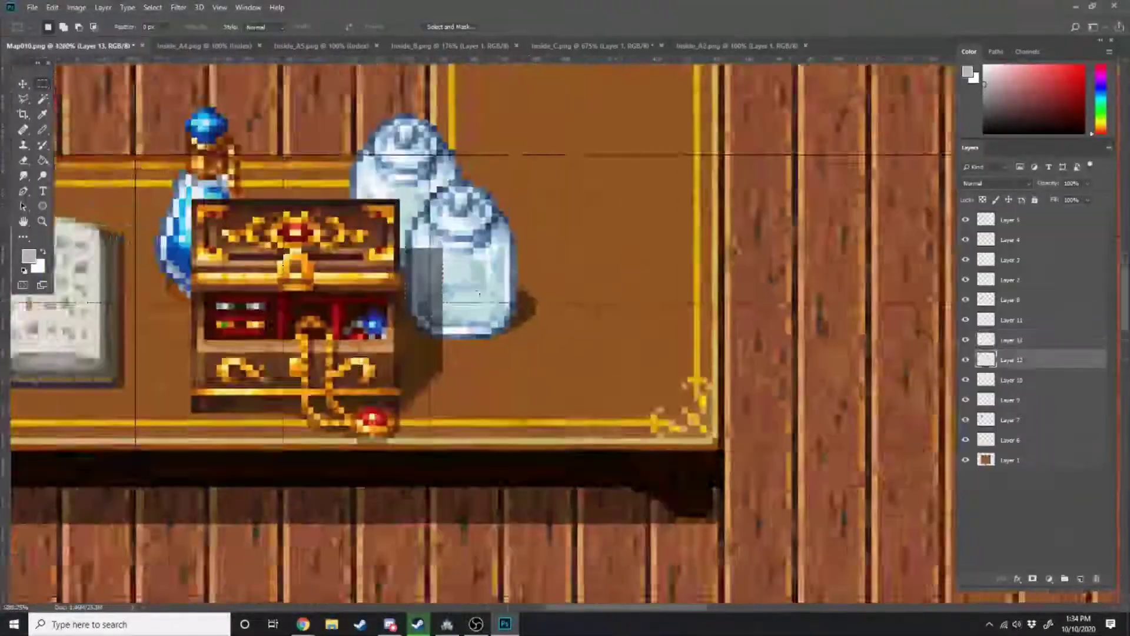
Select the jewelry chest's layer and the area of its shadow next to the glass jars.
left_click(1014, 379)
left_click(1012, 320)
left_click_drag(434, 392, 415, 335)
scroll(464, 397, "down", 8, "alt")
scroll(447, 204, "up", 2, "alt")
Copy the golden balance scale with weights from Inside_C into the map and place it at the counter's right corner.
key("alt+Tab")
key("alt+Tab")
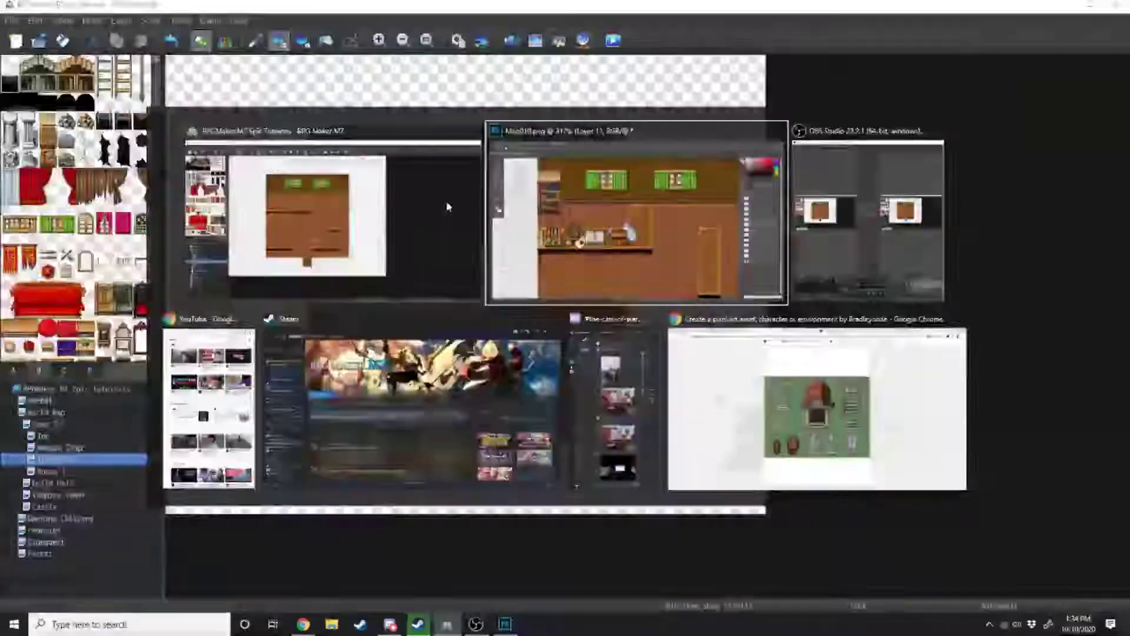
left_click(450, 46)
left_click(567, 47)
scroll(801, 153, "down", 3, "alt")
scroll(833, 516, "up", 4, "alt")
left_click_drag(825, 386, 719, 371)
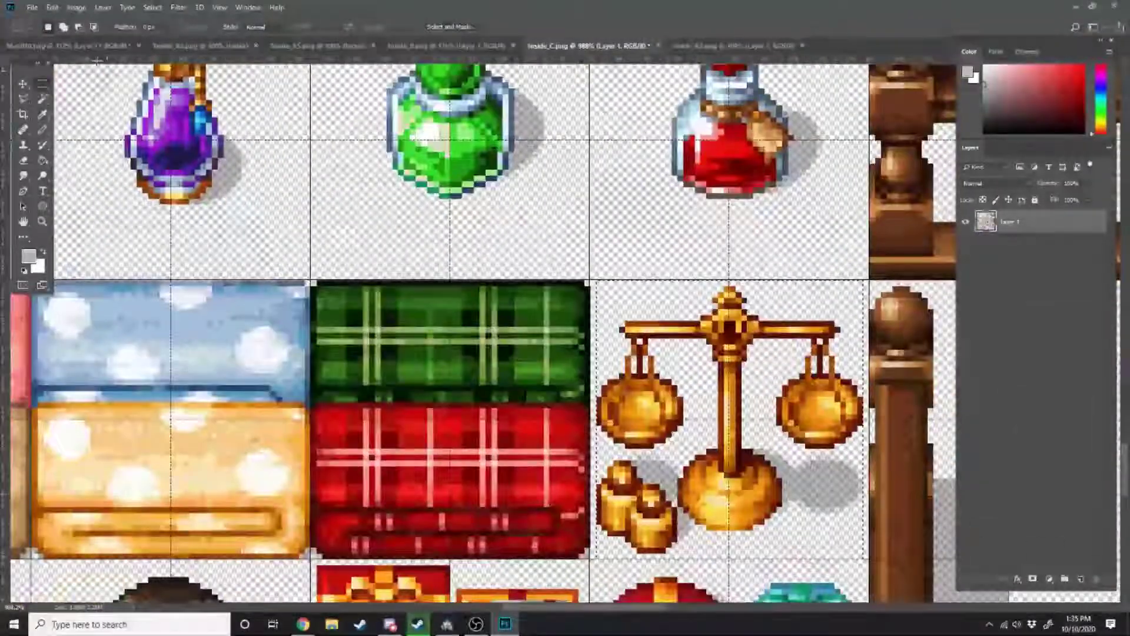
key("ctrl+Tab")
key("ctrl+Tab")
scroll(485, 394, "down", 3, "alt")
Copy the folded red plaid cloth from Inside_C into the map and place it on the counter's short arm beside the back wall.
left_click(485, 393, "ctrl")
scroll(545, 328, "up", 1, "alt")
left_click(965, 480)
left_click(447, 46)
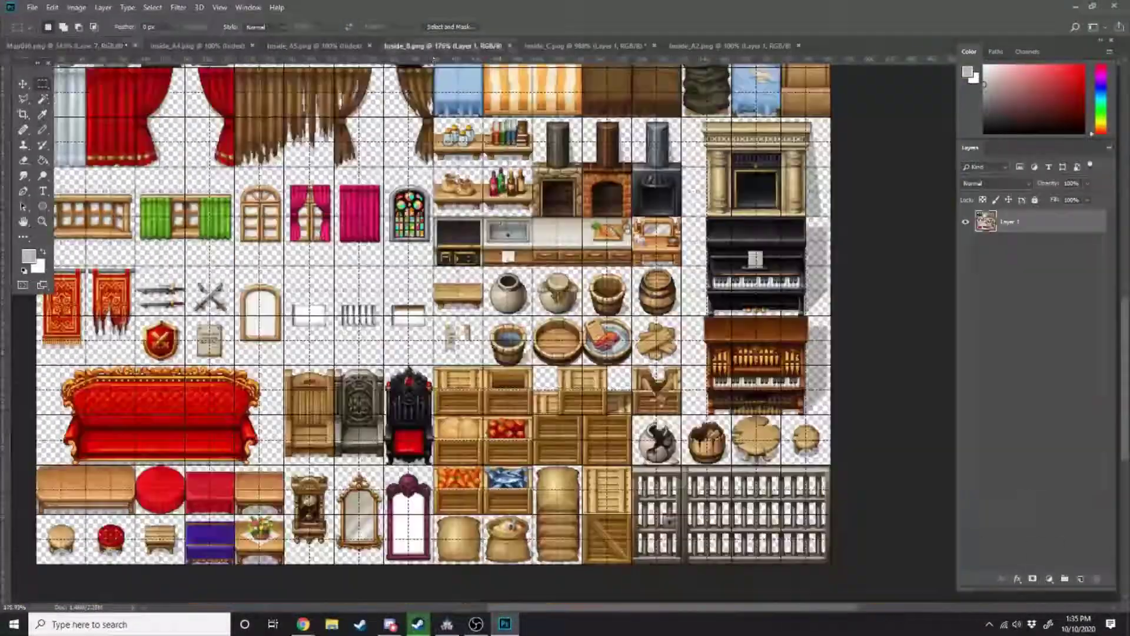
left_click(580, 46)
scroll(419, 583, "up", 7, "alt")
left_click_drag(344, 259, 883, 561)
key("ctrl+c")
left_click(66, 46)
key("ctrl+v")
left_click_drag(507, 333, 651, 284)
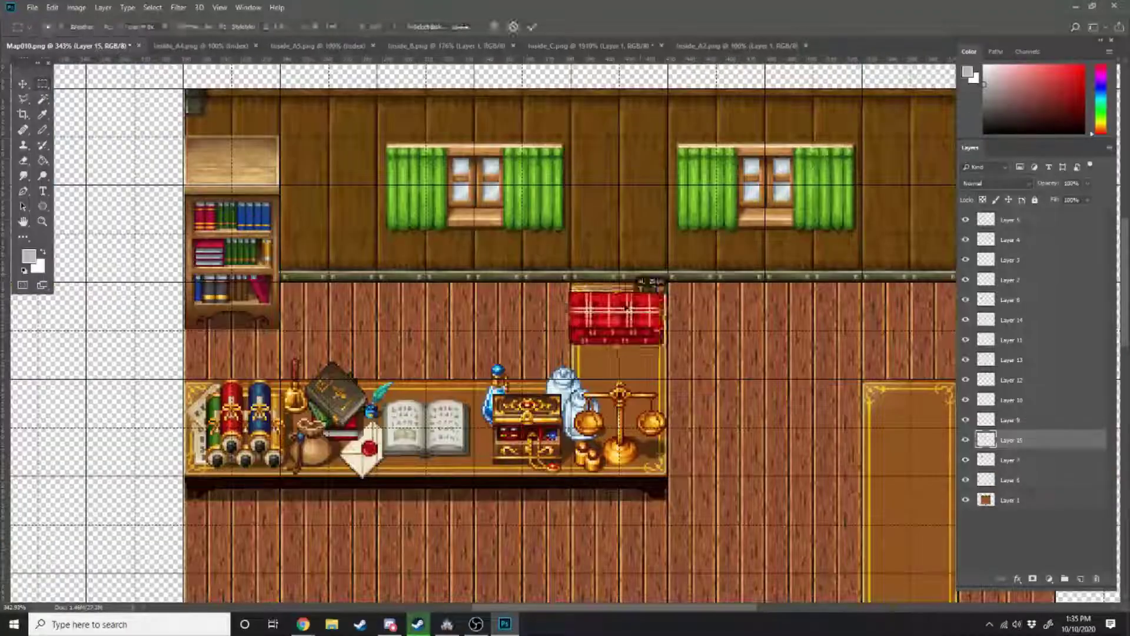
Copy the closed book with the purple gem from Inside_C into the map and place it on the counter's short arm.
key("alt+Tab")
key("alt+Tab")
left_click(580, 46)
scroll(590, 289, "down", 8, "alt")
scroll(523, 359, "up", 5)
scroll(524, 359, "up", 5, "alt")
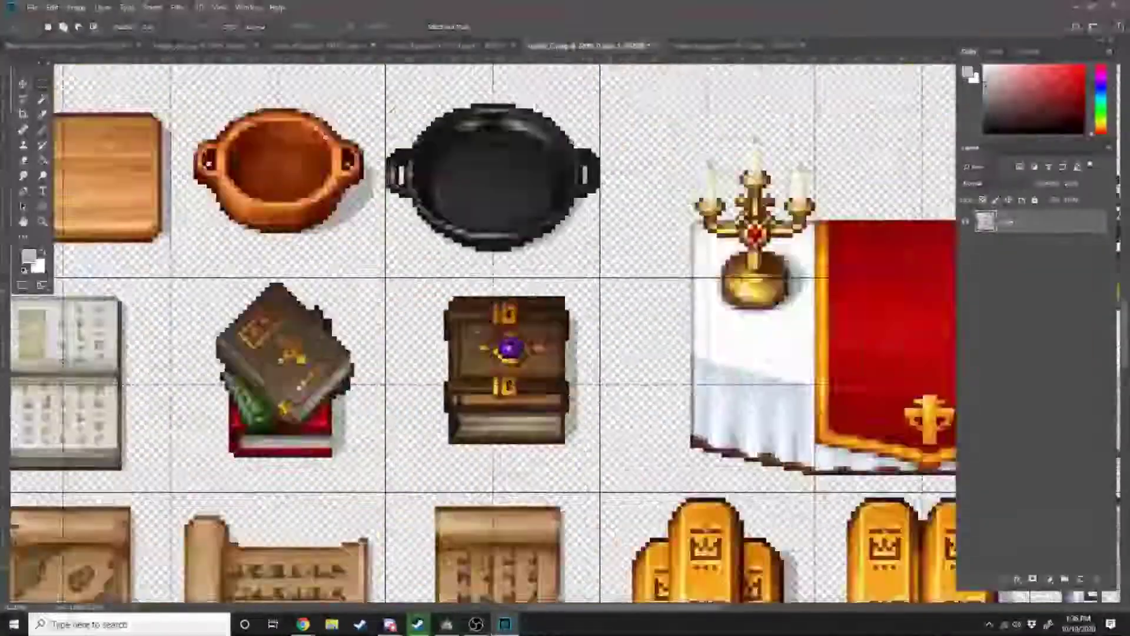
left_click_drag(442, 295, 598, 447)
key("ctrl+c")
left_click(67, 46)
key("ctrl+v")
key("ctrl+t")
left_click_drag(508, 333, 636, 330)
scroll(536, 518, "up", 1, "alt")
Copy the row of red, green and blue books from Inside_B into the map and place it below the closed book on the counter's short arm.
left_click(447, 45)
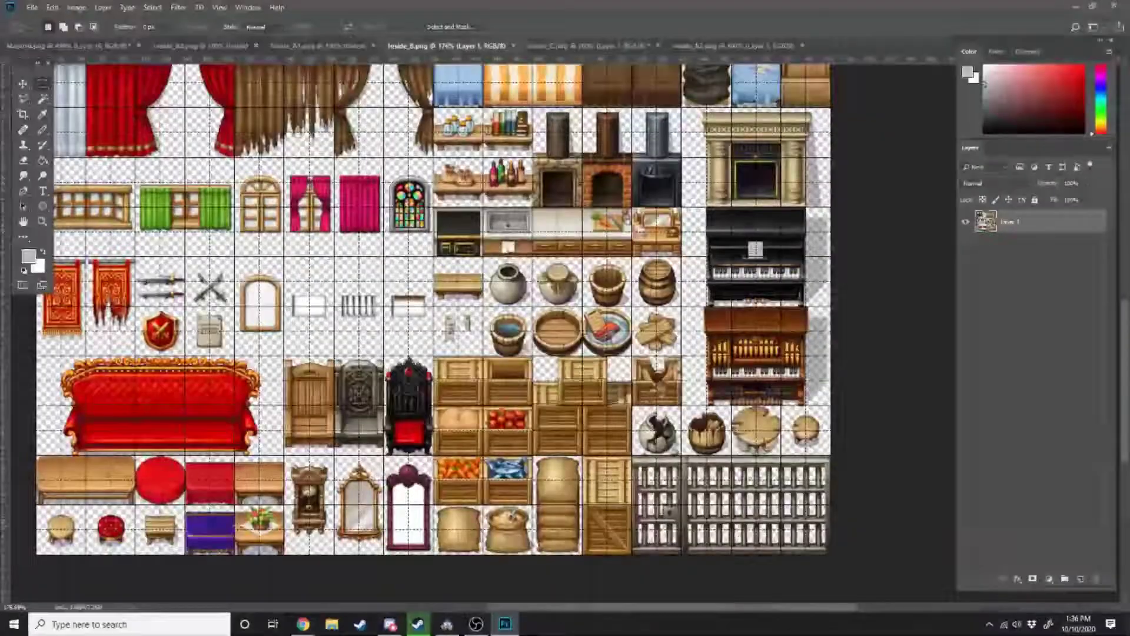
scroll(503, 247, "up", 3)
scroll(504, 239, "up", 6, "alt")
left_click_drag(452, 162, 574, 259)
left_click_drag(489, 296, 583, 299, "shift")
scroll(504, 318, "up", 6, "alt")
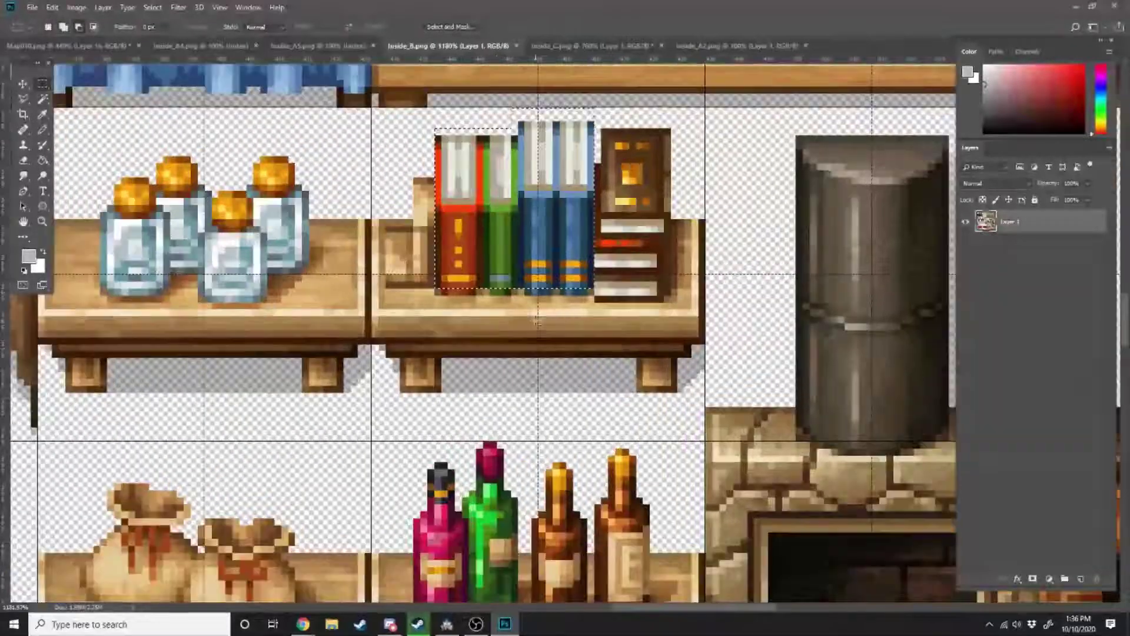
key("ctrl+c")
left_click(97, 45)
key("ctrl+v")
key("ctrl+t")
left_click_drag(524, 326, 682, 327)
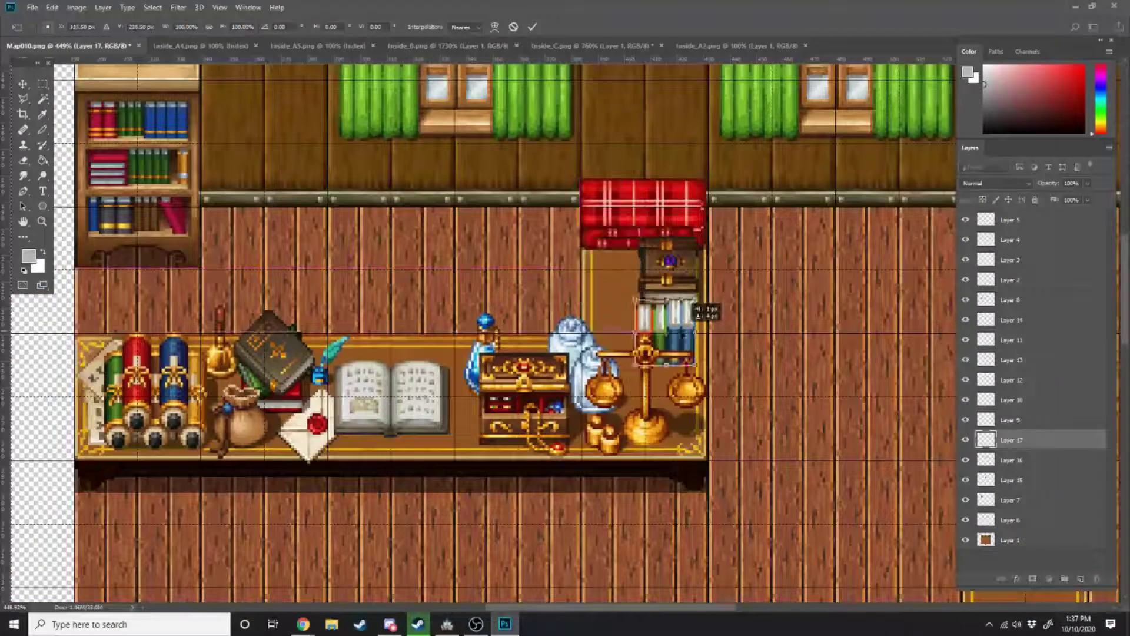
key("Return")
Copy the brown bottle from Inside_B into the map and place it beside the closed book on the counter's short arm.
left_click(447, 46)
left_click_drag(580, 530, 424, 242)
left_click_drag(416, 244, 460, 368)
key("ctrl+c")
left_click(126, 46)
key("ctrl+v")
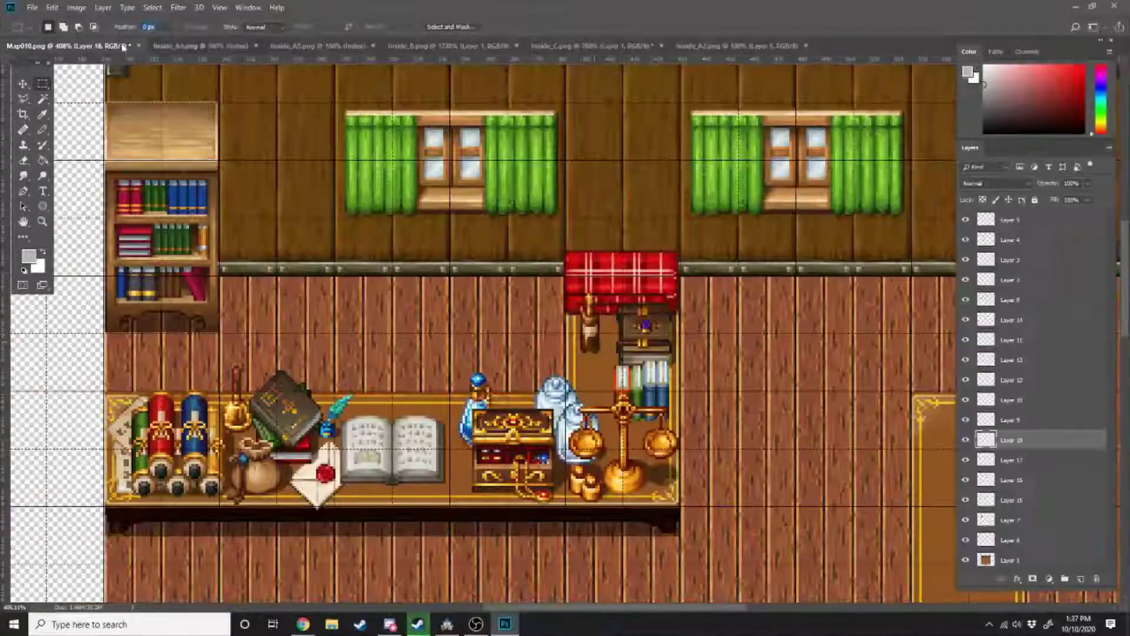
Copy the pink bottle from Inside_B into the map and place it next to the brown bottle on the counter's short arm.
left_click(447, 46)
left_click_drag(254, 245, 257, 249)
key("ctrl+Tab")
key("ctrl+Tab")
key("ctrl+Tab")
key("ctrl+Tab")
key("ctrl+Tab")
key("ctrl+Tab")
key("ctrl+Tab")
key("ctrl+Tab")
key("ctrl+Tab")
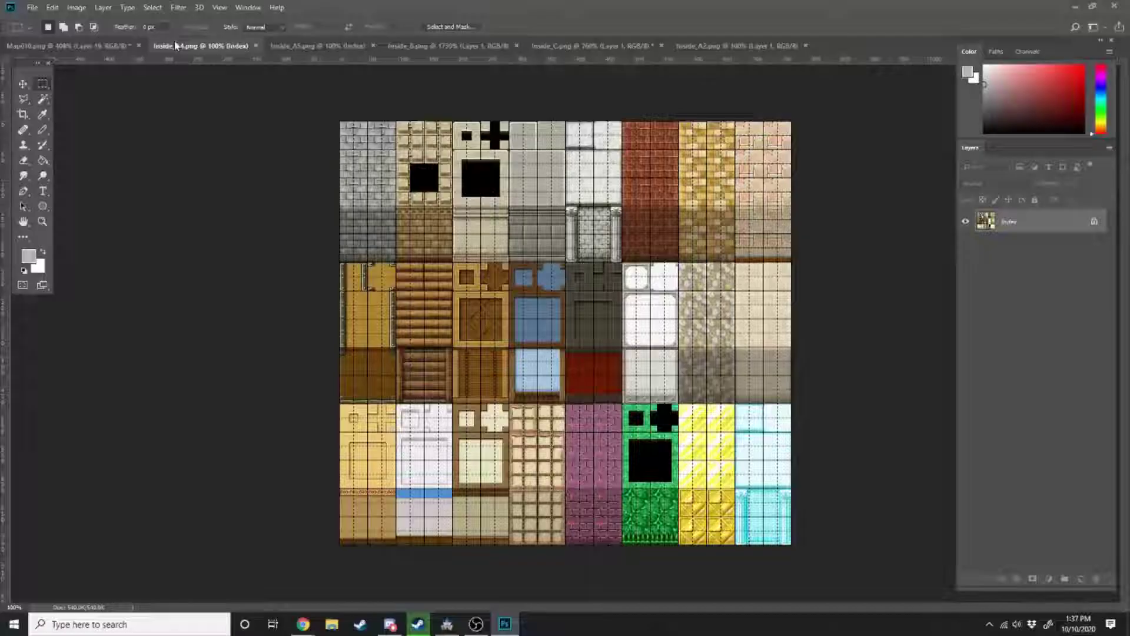
Paste the parchment scroll into the map, shrink it, rotate it -30 degrees beside the white cloth and send its layer behind the neighbouring items.
key("ctrl+v")
key("ctrl+t")
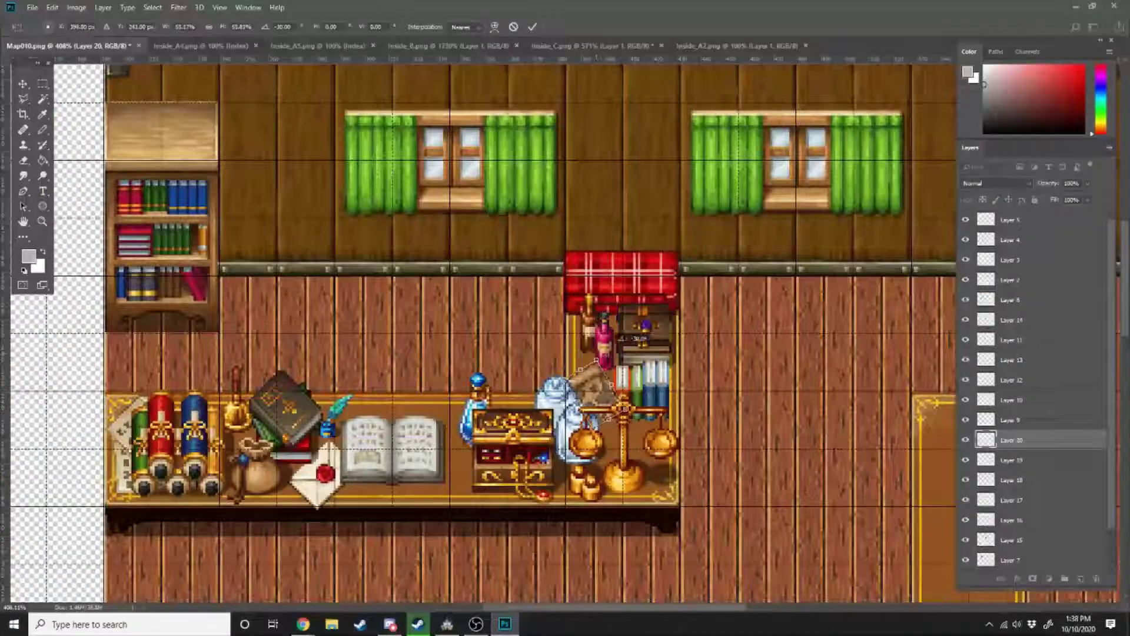
key("Return")
key("ctrl+[")
key("ctrl+[")
key("ctrl+[")
key("ctrl+[")
Paste the stack of dark books into the map, shrink it and place it on the left part of the bookshelf's top.
scroll(701, 433, "down", 3, "alt")
scroll(854, 371, "up", 1, "alt")
key("ctrl+Tab")
key("ctrl+Tab")
key("ctrl+Tab")
scroll(669, 290, "down", 12, "alt")
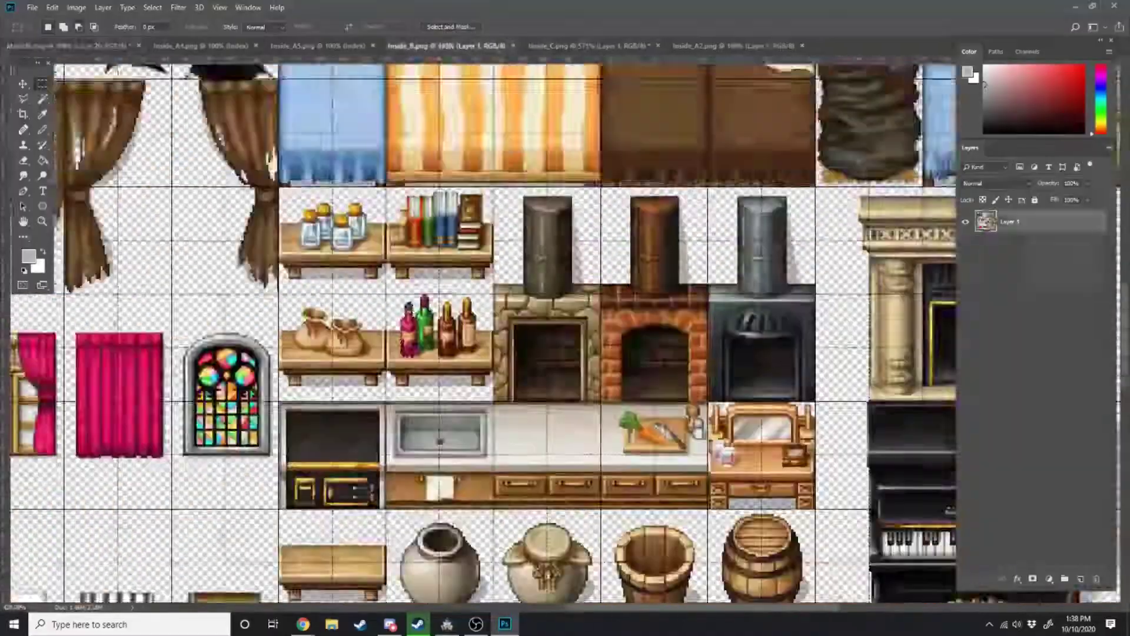
scroll(709, 401, "up", 4, "alt")
key("ctrl+Tab")
key("ctrl+Tab")
key("ctrl+Tab")
scroll(393, 148, "up", 3, "alt")
key("ctrl+v")
key("ctrl+t")
left_click_drag(521, 275, 544, 306)
left_click_drag(581, 330, 282, 198)
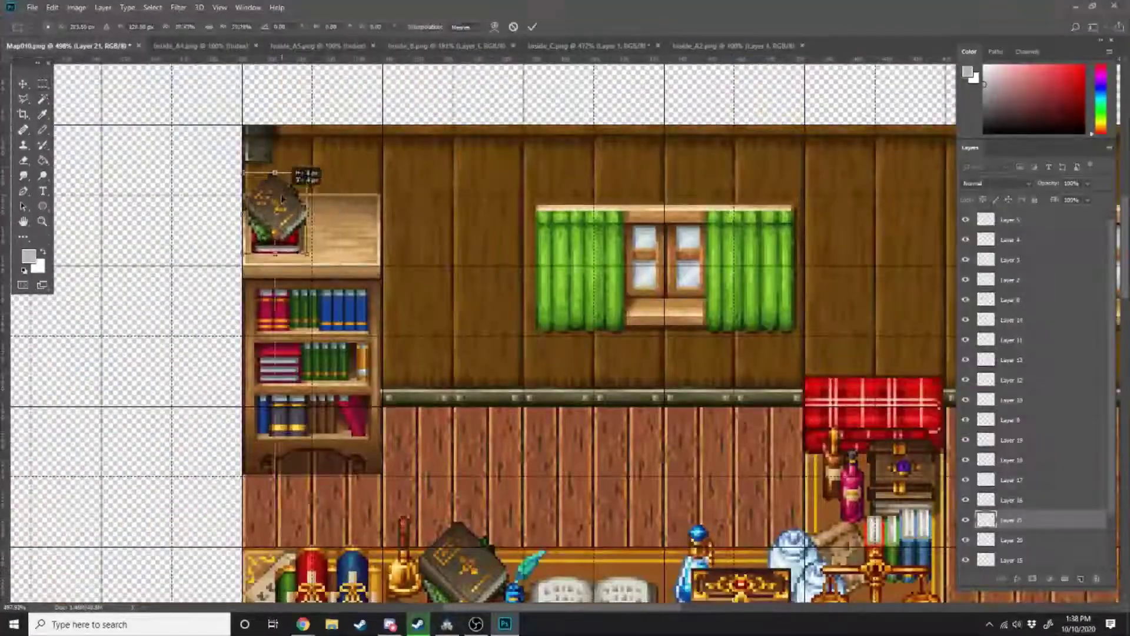
key("Return")
Duplicate the row of red, green and blue books and fit it on top of the bookshelf beside the stacked books.
left_click(965, 460)
left_click(968, 480)
key("ctrl+v")
key("ctrl+t")
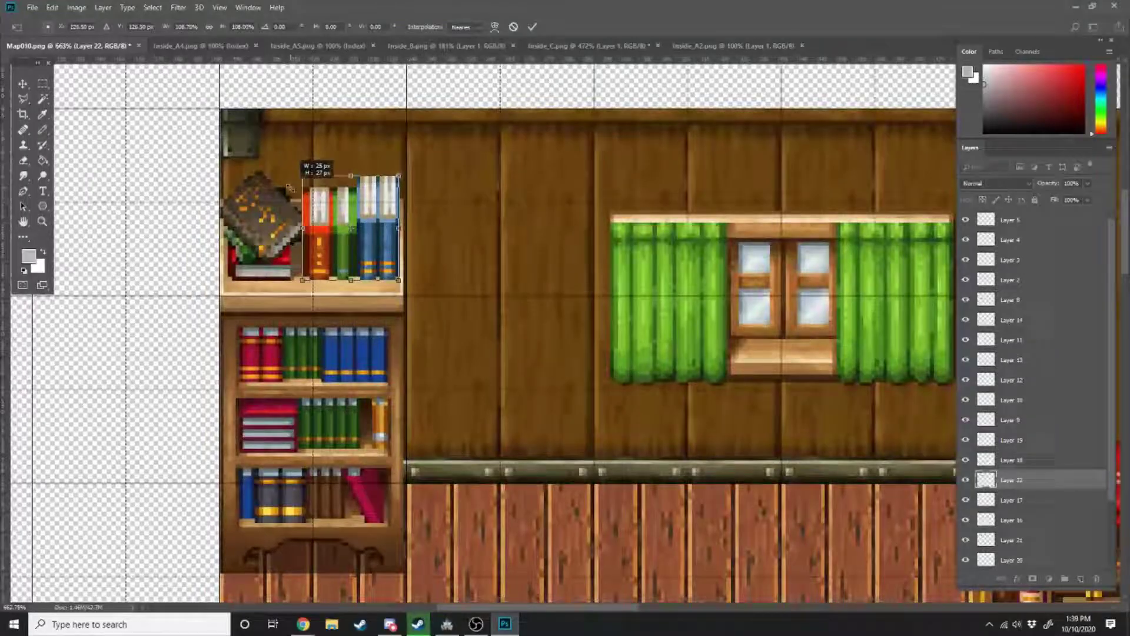
key("Return")
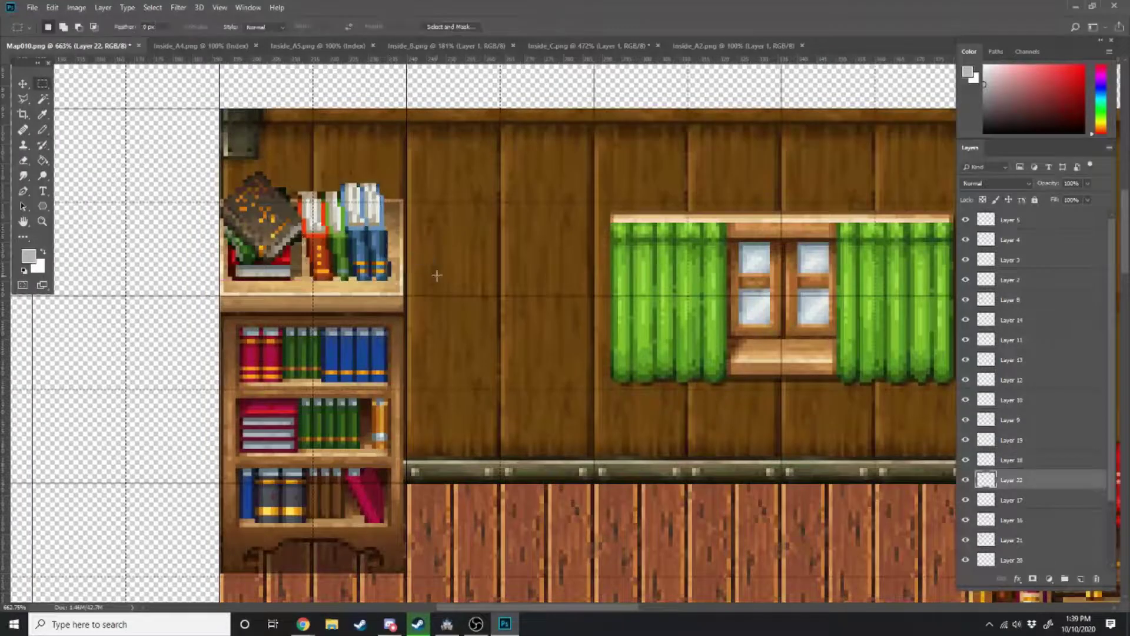
Copy the pendulum wall clock from Inside_B into the map and hang it on the wall between the two windows.
scroll(374, 189, "down", 10, "alt")
left_click(588, 45)
scroll(458, 460, "down", 4, "alt")
left_click(450, 46)
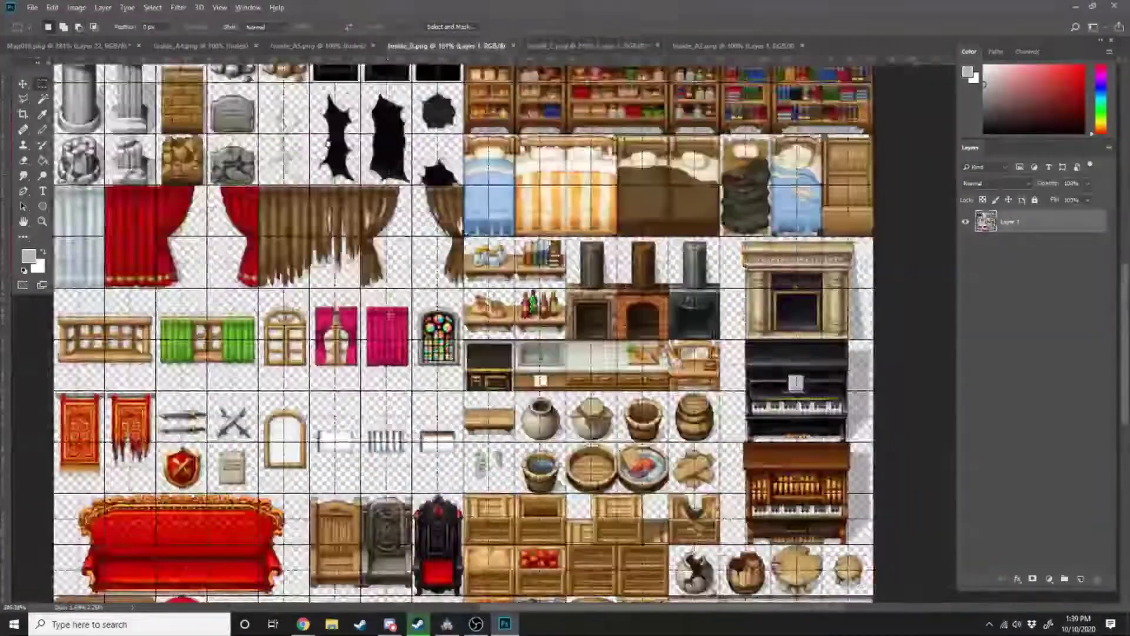
scroll(330, 471, "up", 8, "alt")
left_click_drag(276, 283, 423, 549)
left_click(67, 45)
key("ctrl+v")
key("ctrl+t")
key("Return")
Copy the red flower box from Inside_C into the map and place it under the left window.
left_click(449, 46)
left_click(542, 46)
scroll(450, 450, "up", 11, "alt")
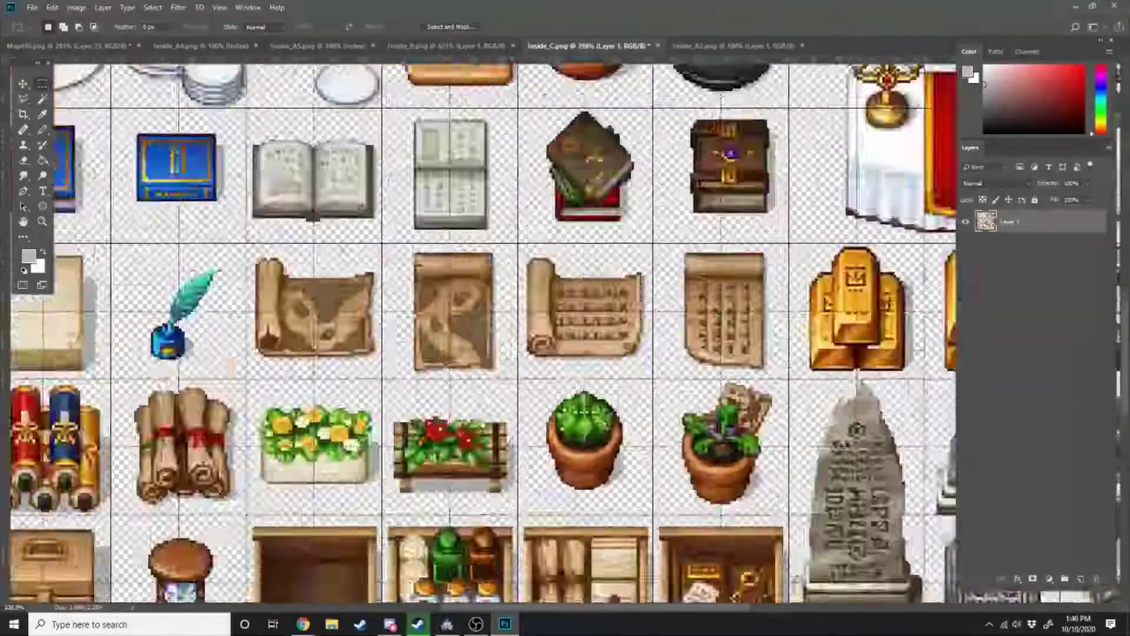
left_click_drag(353, 392, 551, 512)
left_click(67, 45)
key("ctrl+v")
key("ctrl+t")
scroll(452, 255, "up", 6, "alt")
left_click_drag(502, 253, 510, 227)
key("Return")
Duplicate the red flower box and place the copy under the right window.
key("ctrl+c")
key("ctrl+v")
key("ctrl+t")
left_click_drag(572, 338, 901, 255)
scroll(900, 254, "down", 5, "alt")
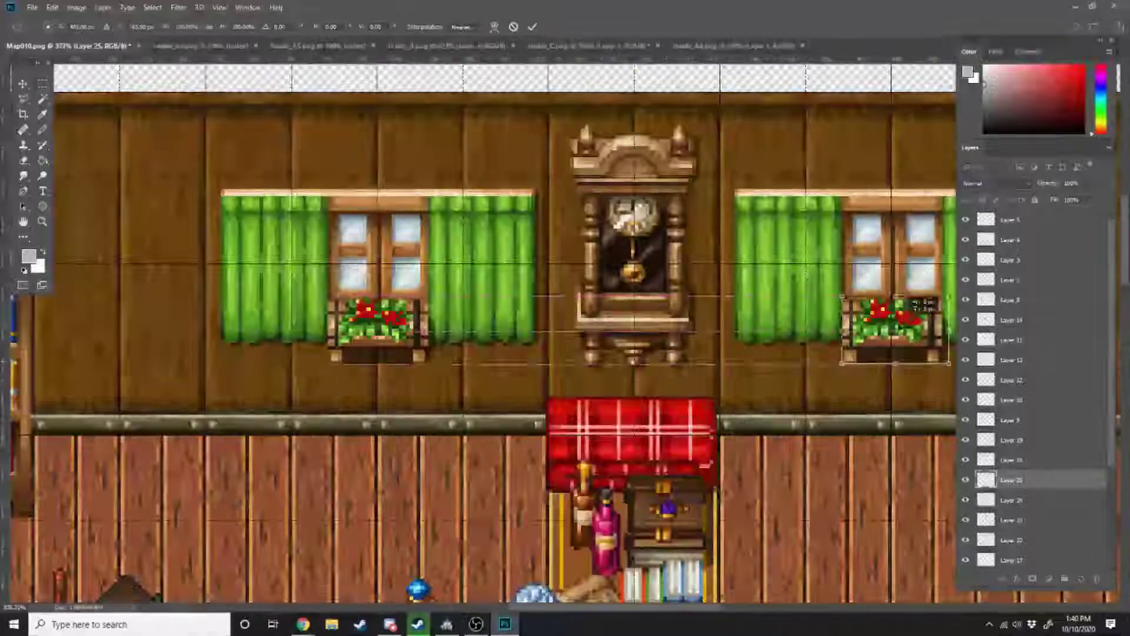
Copy the upper part of the purple patterned carpet from Inside_A2 into the map and place it behind the counter, beneath the counter items.
left_click(200, 46)
left_click(318, 45)
left_click(706, 45)
scroll(517, 485, "up", 11, "alt")
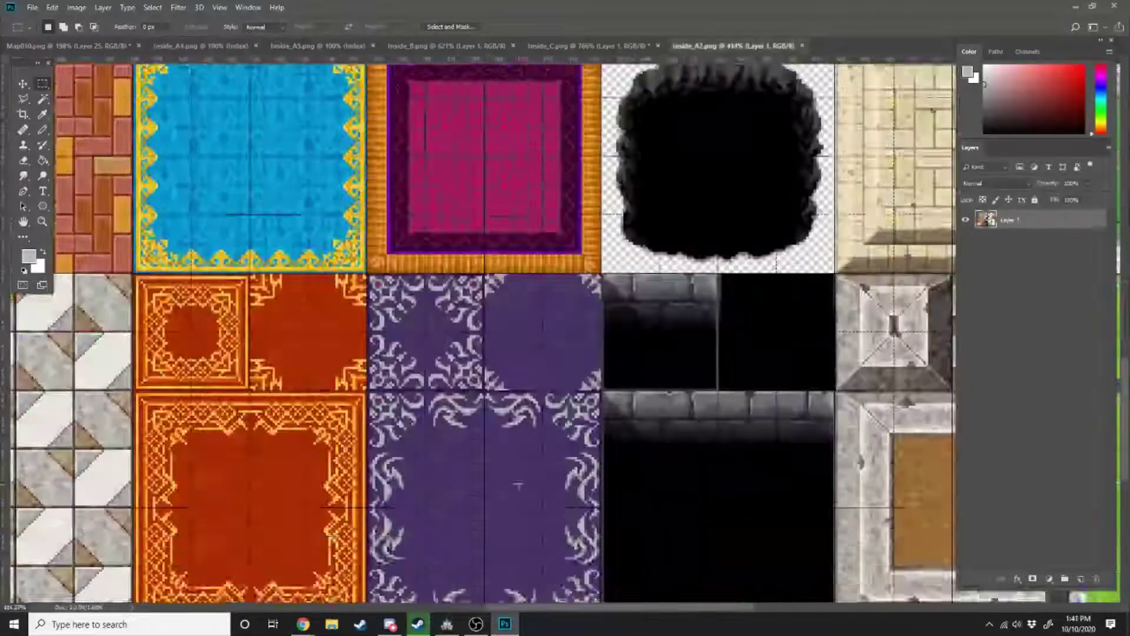
left_click_drag(249, 240, 701, 458)
key("ctrl+c")
left_click(71, 45)
left_click(1015, 540)
key("ctrl+v")
left_click_drag(509, 330, 469, 297)
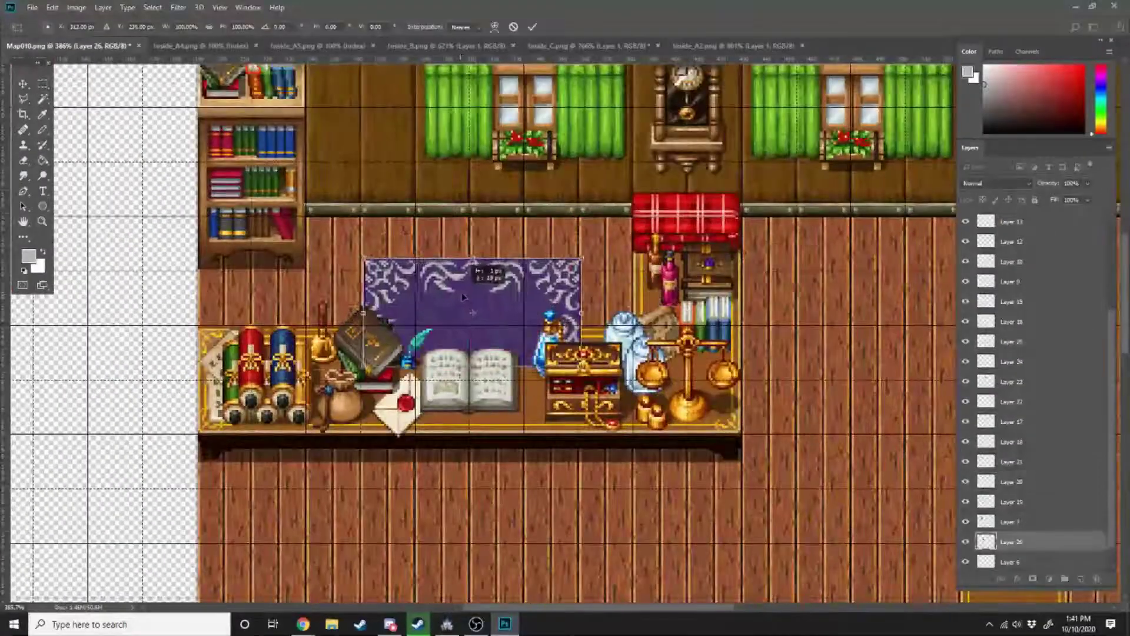
key("Return")
Look through Inside_C and Inside_B for floor decorations and select the cloth-covered jar in Inside_B.
scroll(512, 488, "down", 3, "alt")
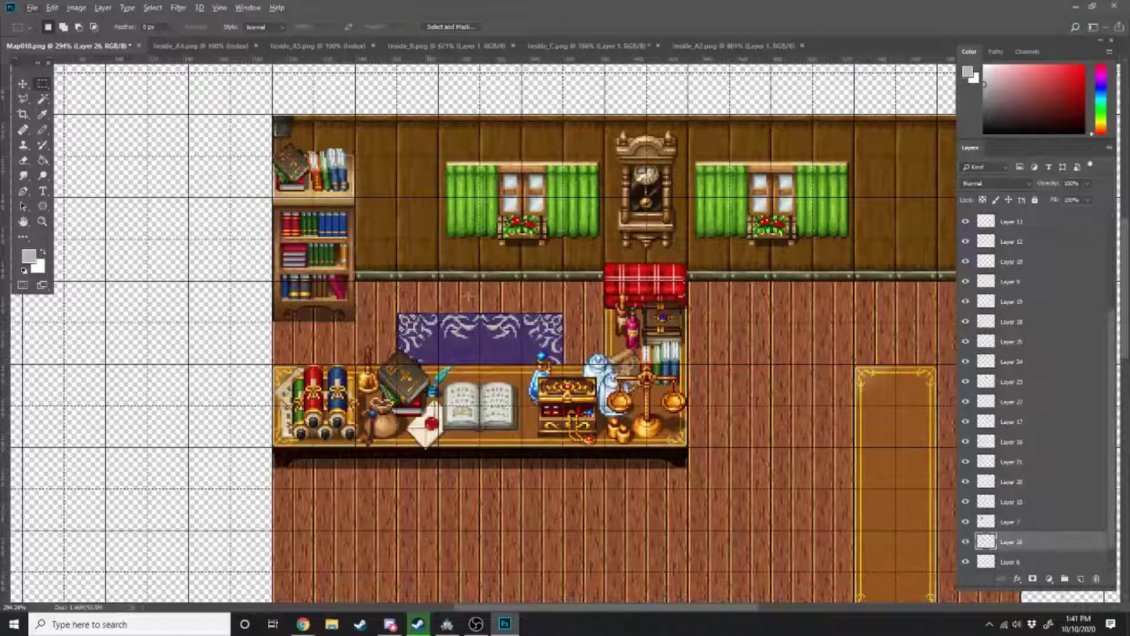
scroll(560, 358, "down", 5, "alt")
scroll(375, 338, "up", 3, "alt")
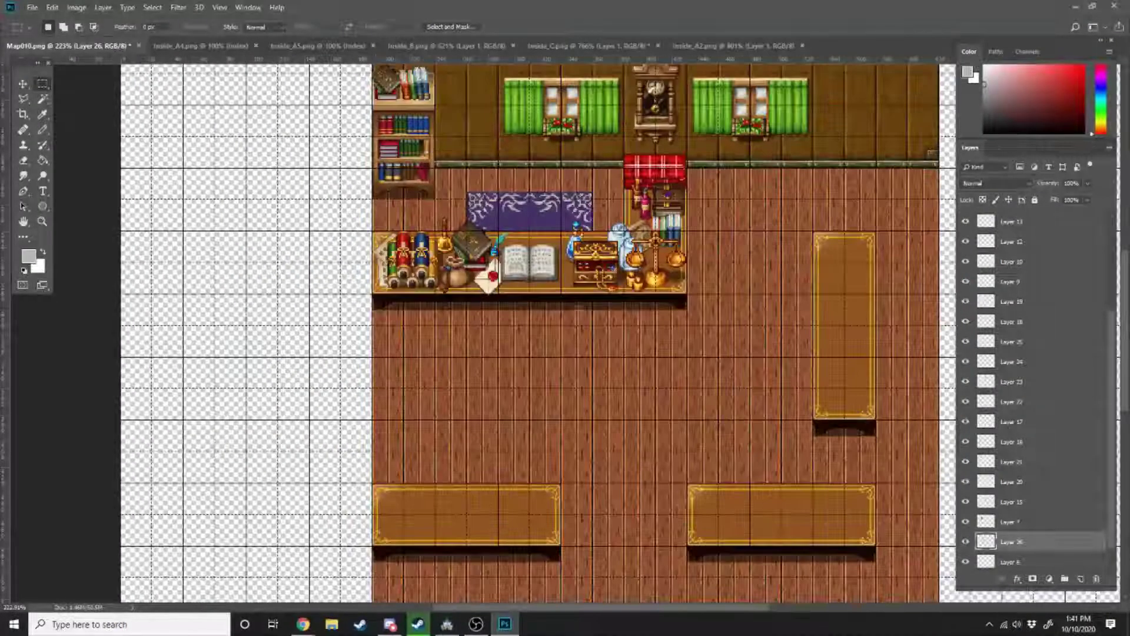
scroll(652, 339, "down", 4, "alt")
scroll(803, 333, "up", 6, "alt")
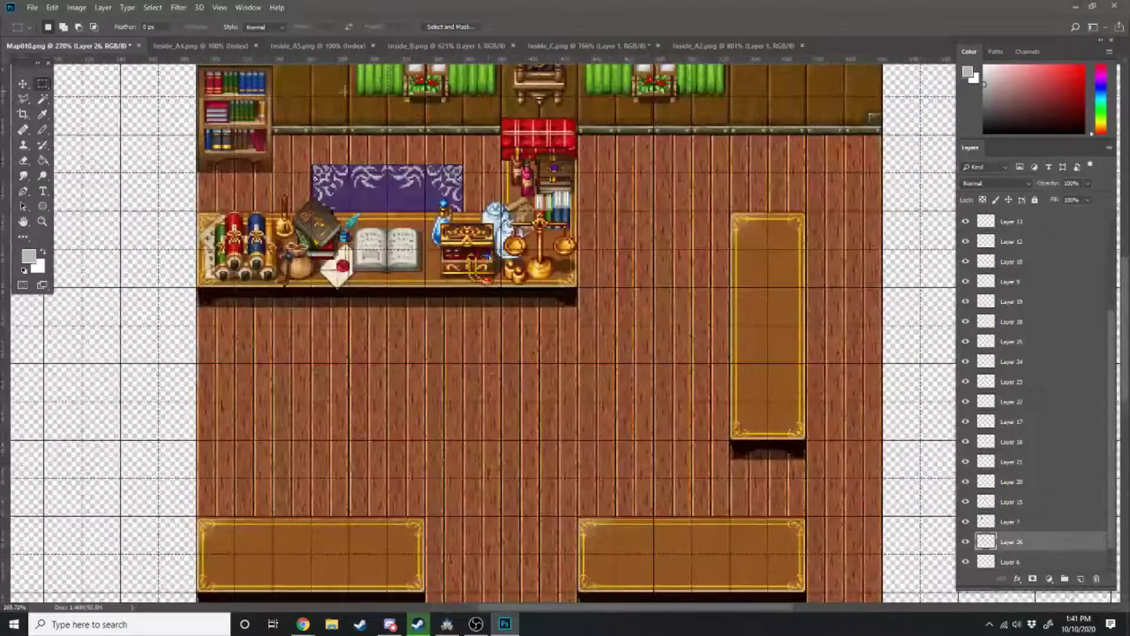
left_click(588, 45)
scroll(300, 391, "down", 5, "alt")
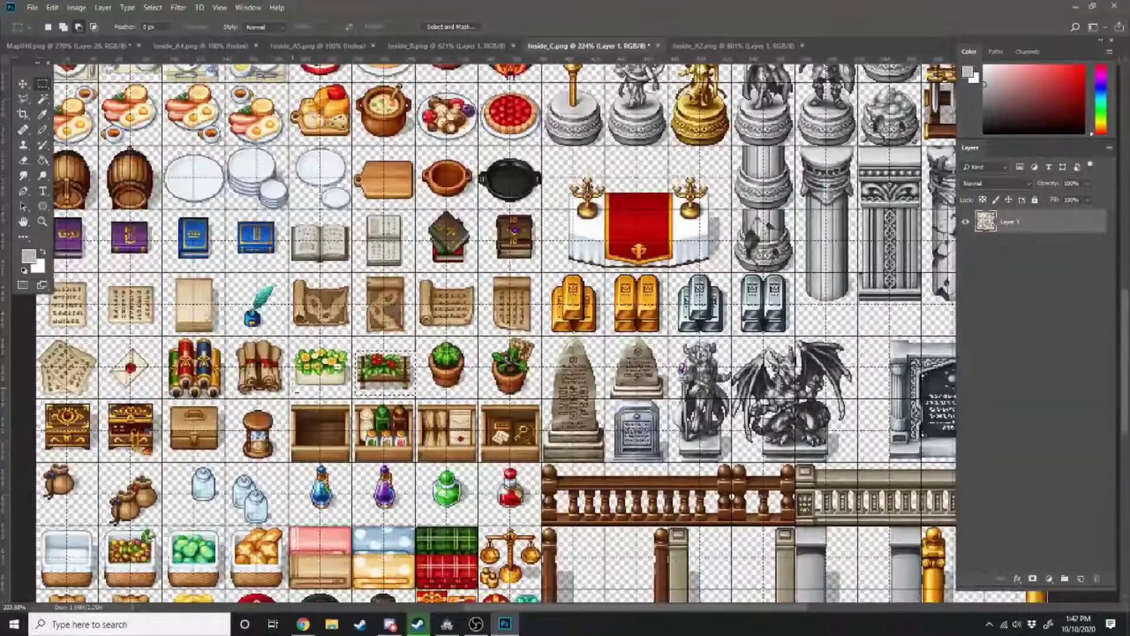
scroll(297, 389, "down", 2, "alt")
left_click(446, 45)
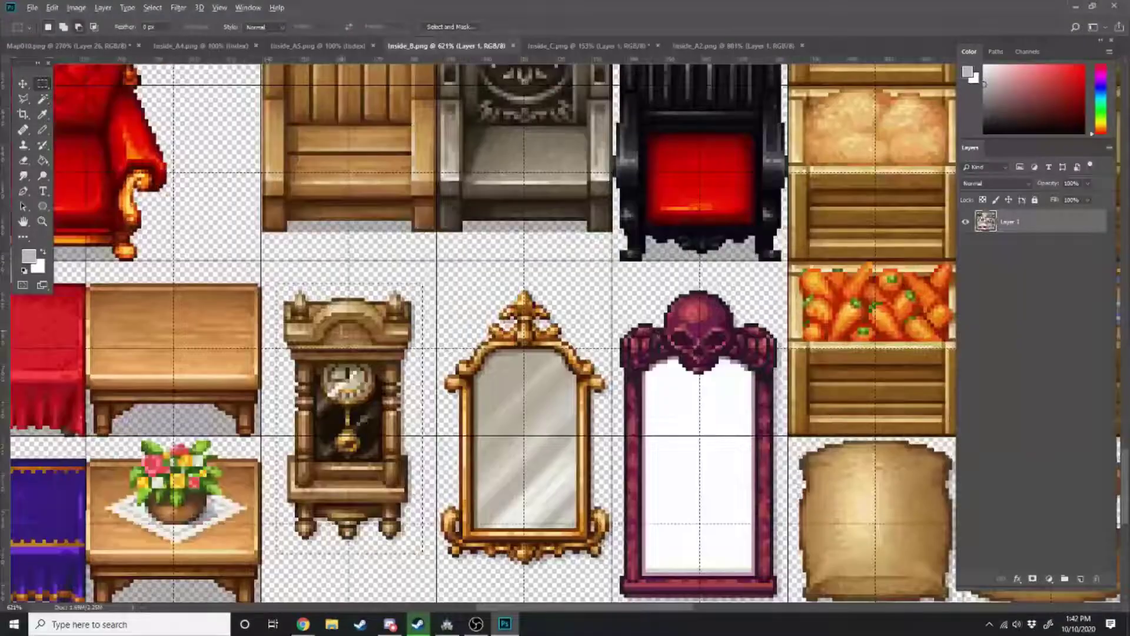
scroll(353, 362, "down", 5, "alt")
left_click_drag(470, 154, 678, 354)
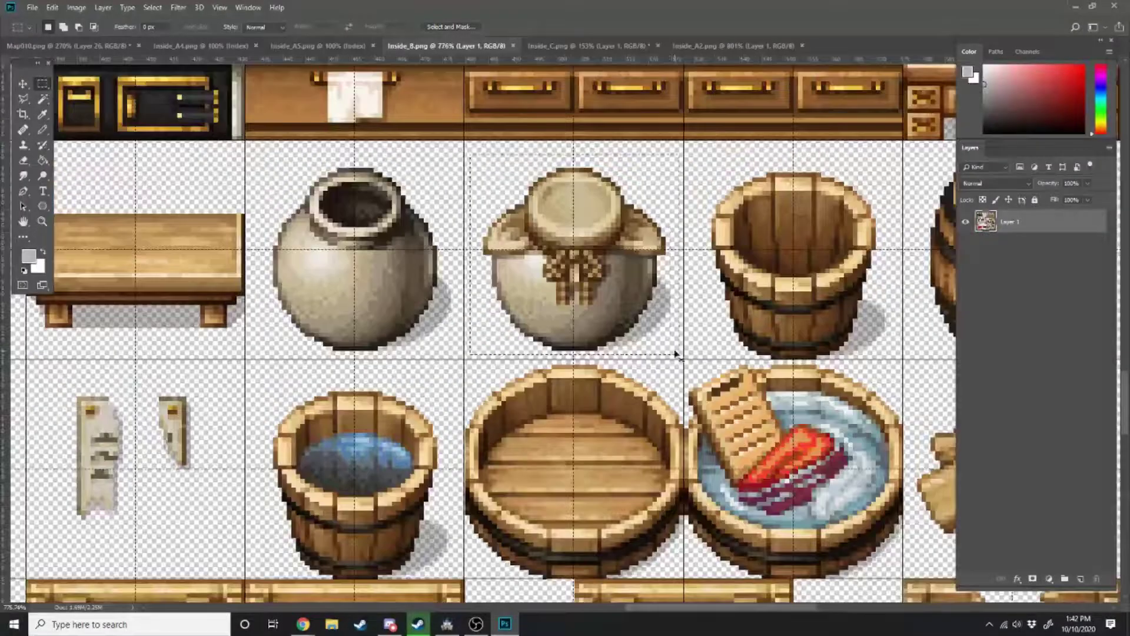
Group all decoration layers above the base map layer and name the group Front Counter.
left_click(67, 45)
scroll(206, 227, "up", 3, "alt")
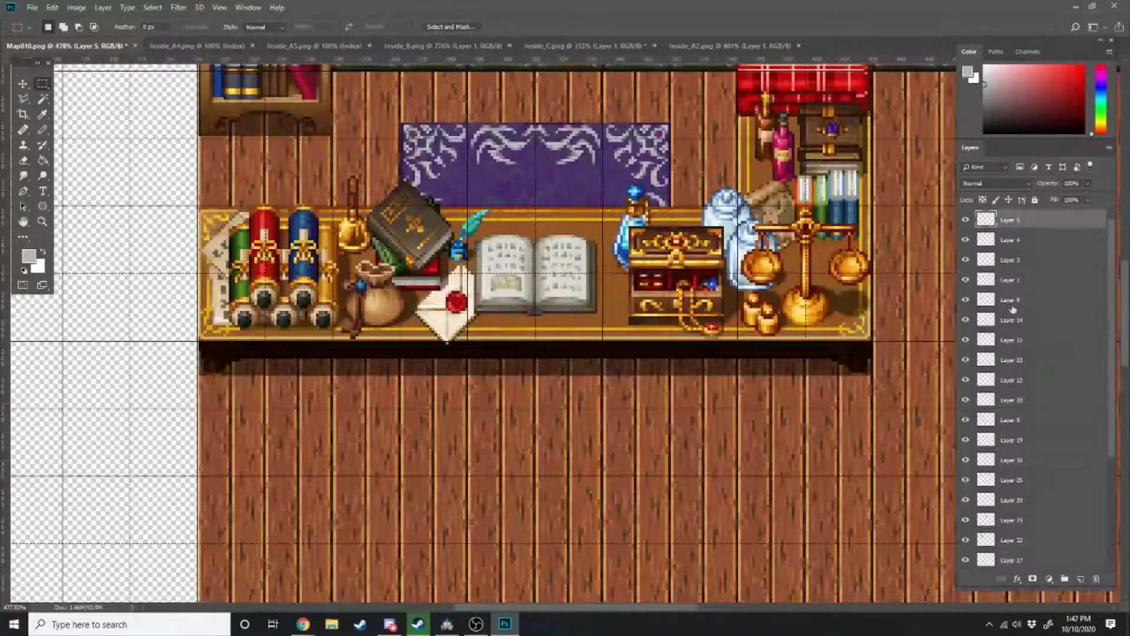
scroll(1026, 460, "down", 3)
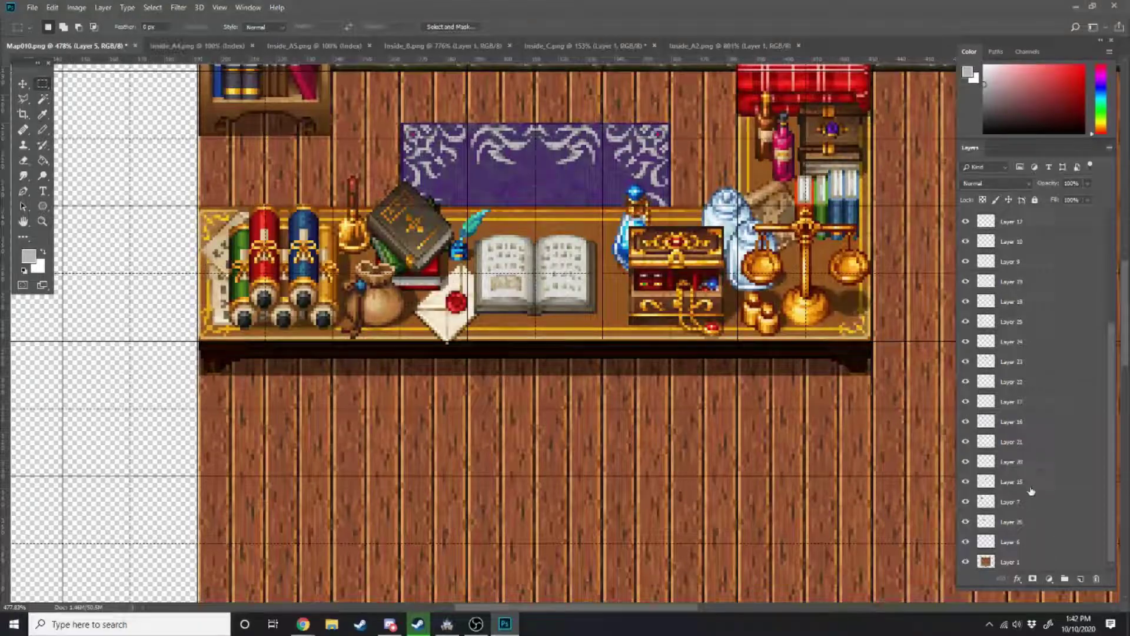
scroll(1029, 348, "up", 3)
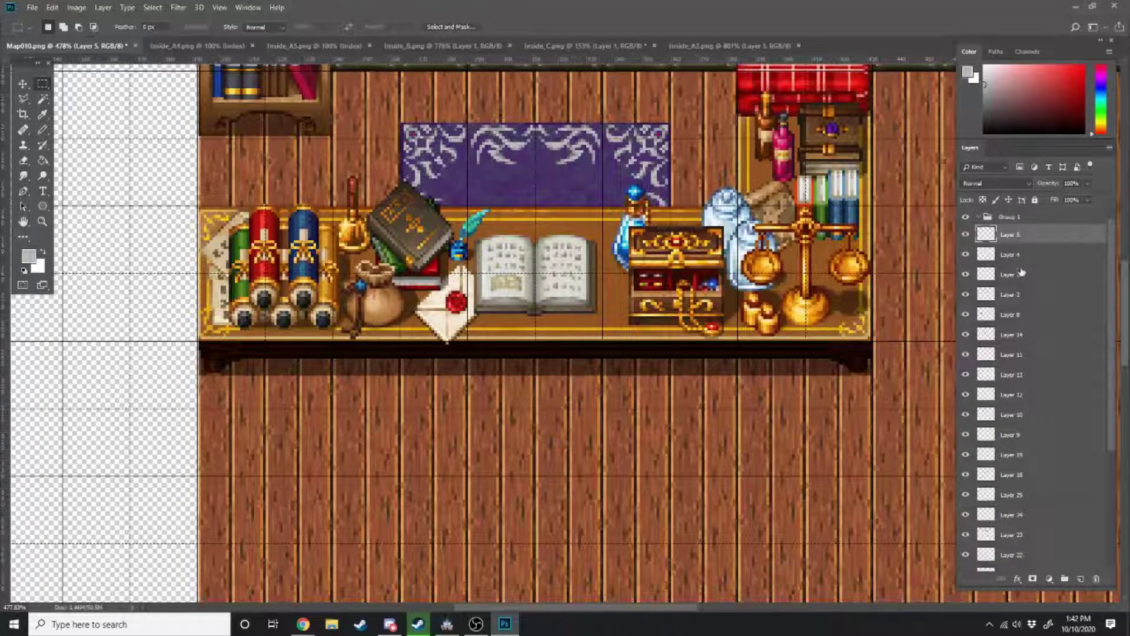
key("ctrl+g")
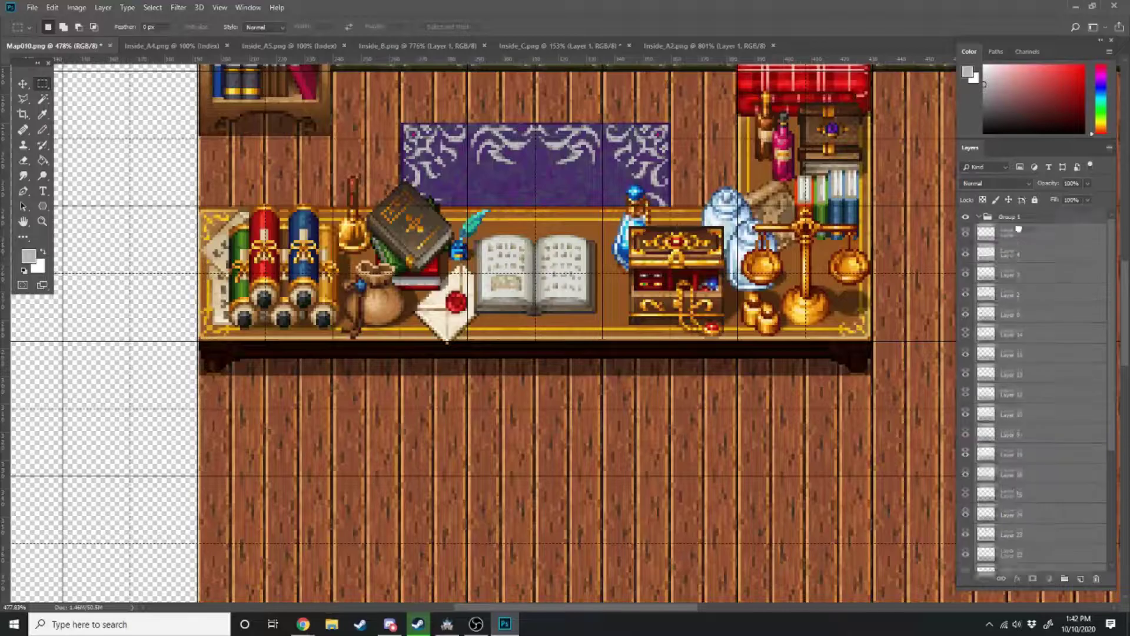
left_click(978, 217)
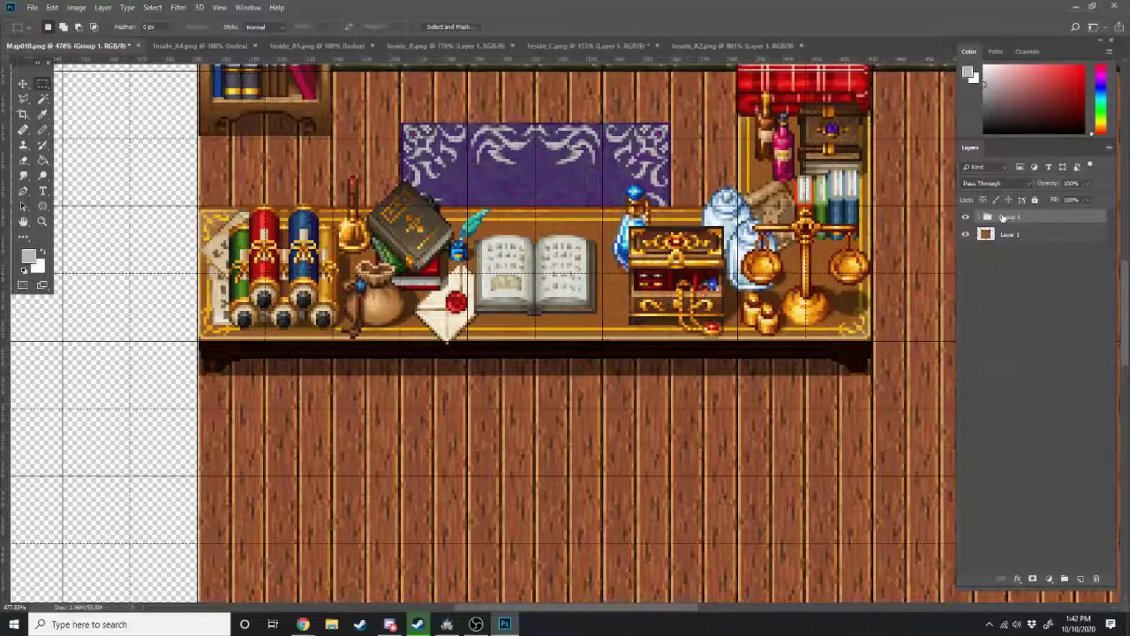
double_click(1004, 217)
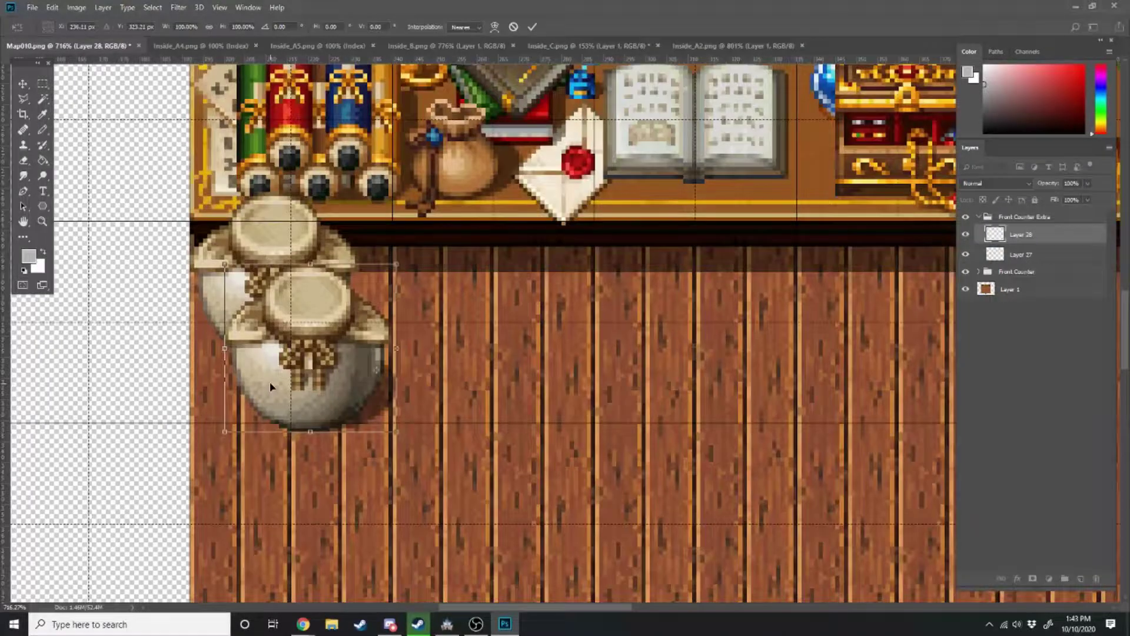
Place two overlapping cloth-covered jars in front of the counter's left end, inside a group named Front Counter Extra.
key("Return")
scroll(304, 393, "down", 4, "alt")
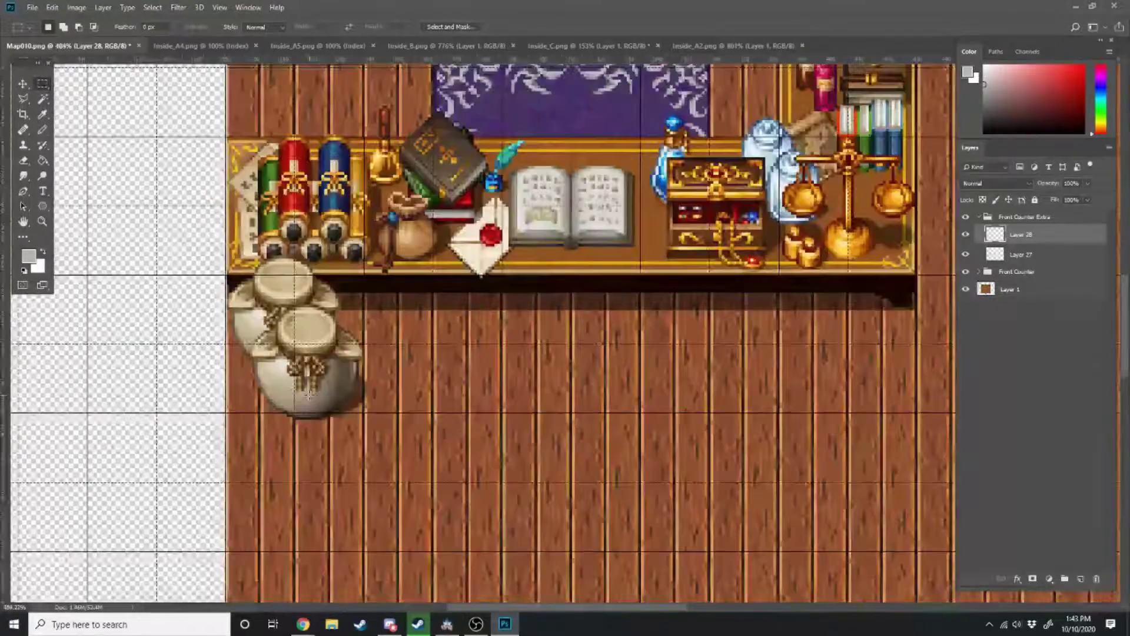
scroll(312, 399, "up", 2, "alt")
scroll(312, 399, "down", 4, "alt")
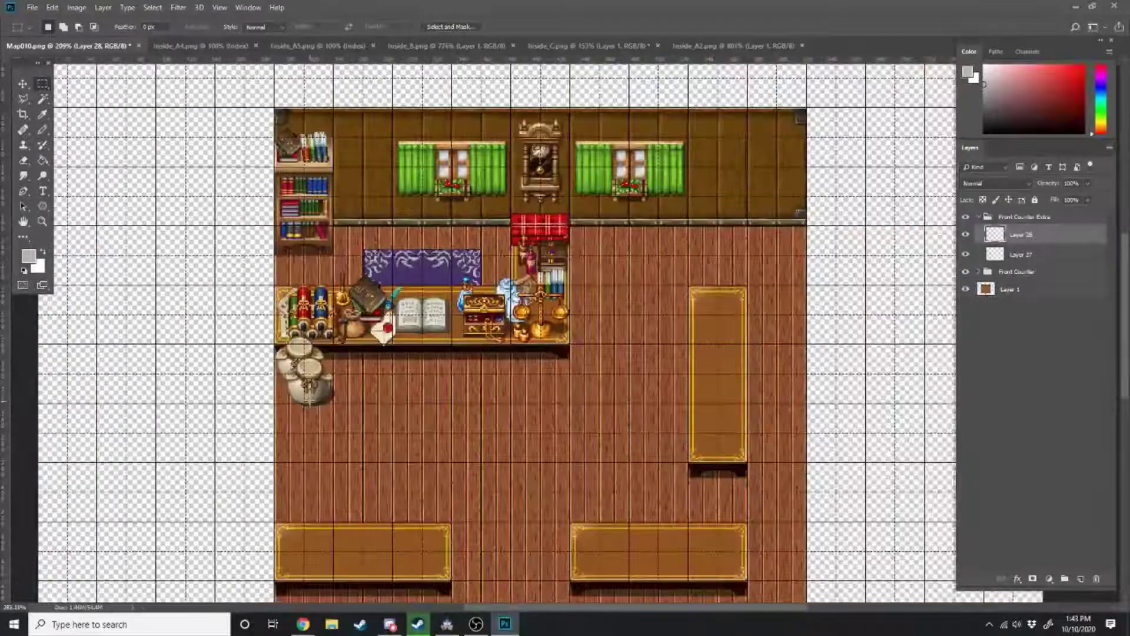
Copy the closed barrel from Inside_B into the map and place it against the left edge in front of the jars.
scroll(312, 401, "up", 6, "alt")
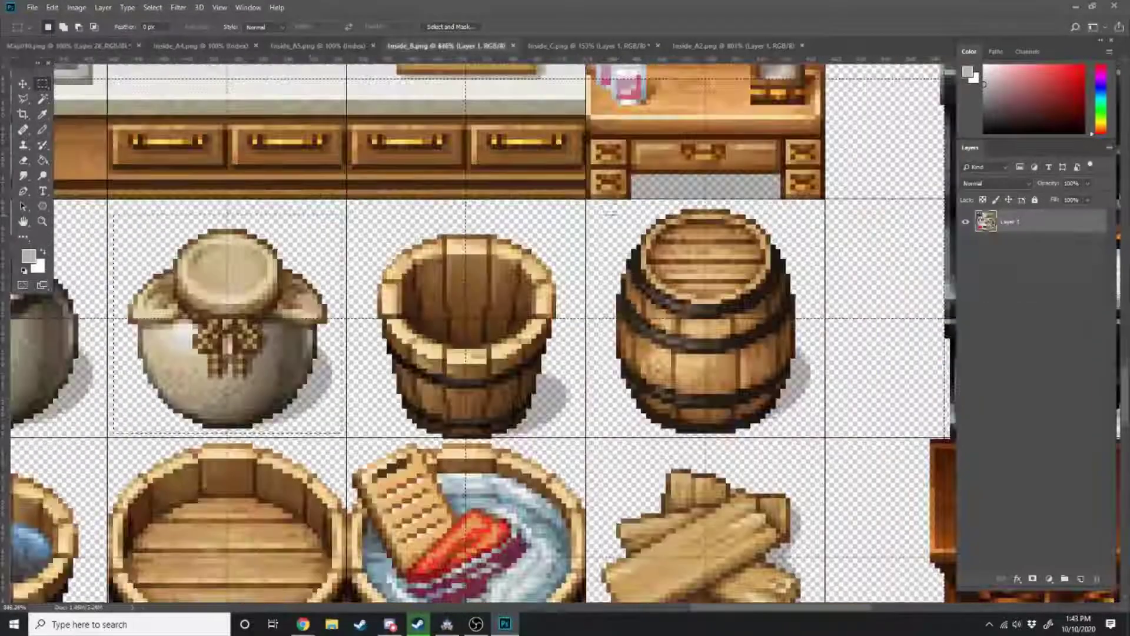
left_click_drag(596, 209, 824, 434)
key("ctrl+c")
left_click(121, 46)
key("ctrl+v")
key("ctrl+t")
left_click_drag(568, 354, 246, 398)
key("Return")
Add three more barrels in front of, beside and stacked on the first one, and bring the stacked barrel's layer to the front.
key("ctrl+v")
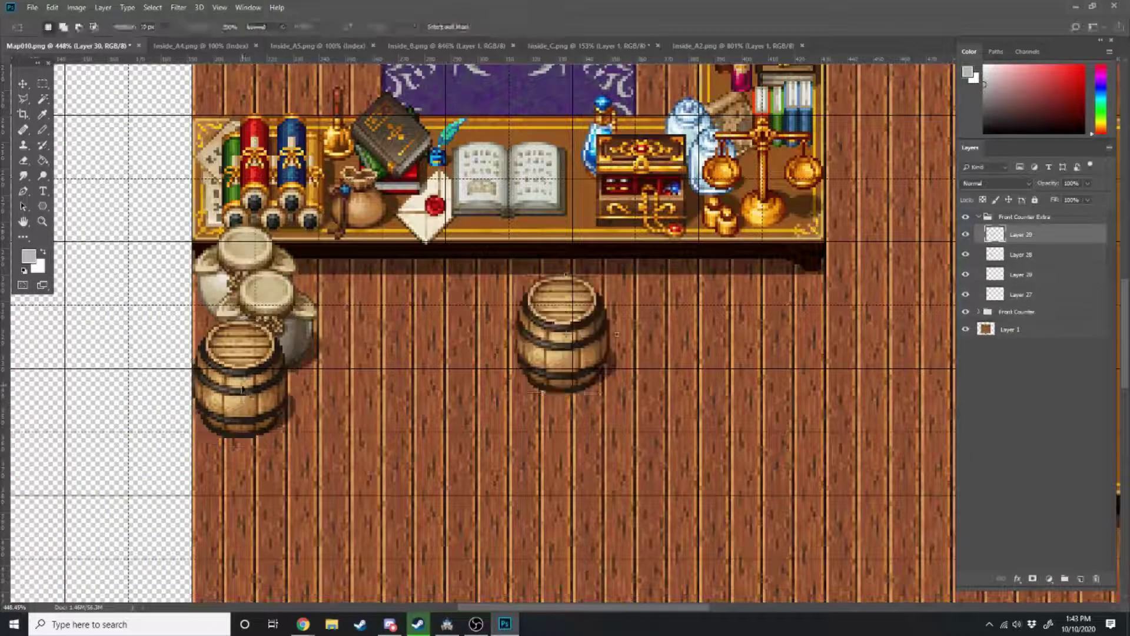
key("ctrl+t")
key("Return")
left_click_drag(568, 354, 324, 428)
key("ctrl+v")
key("ctrl+t")
left_click_drag(311, 325, 292, 333)
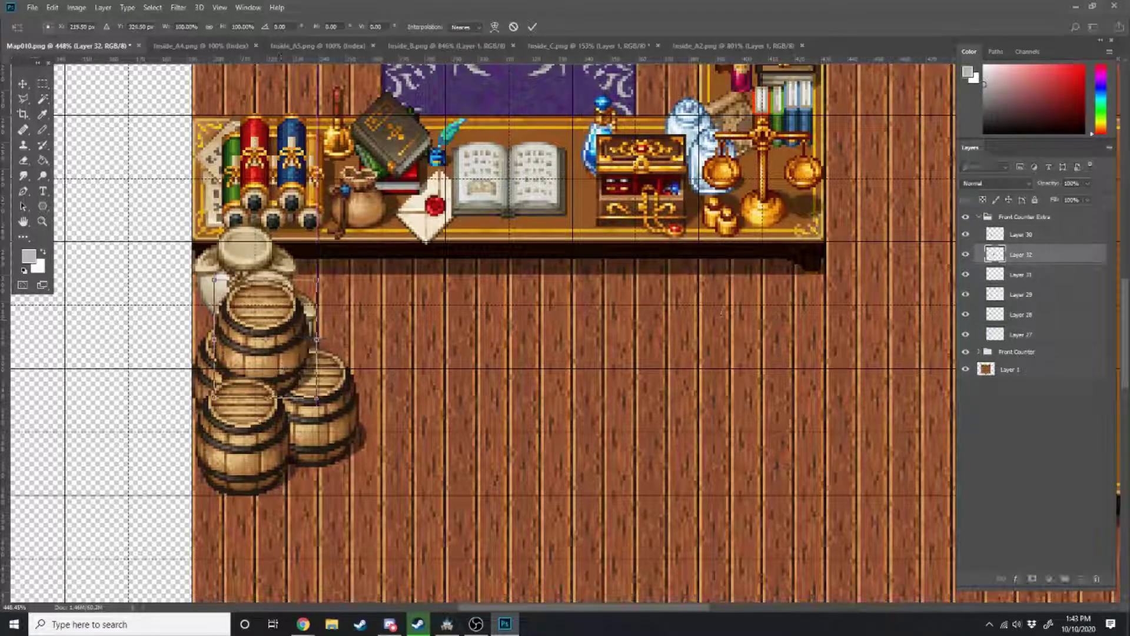
key("Return")
left_click_drag(1039, 255, 1040, 219)
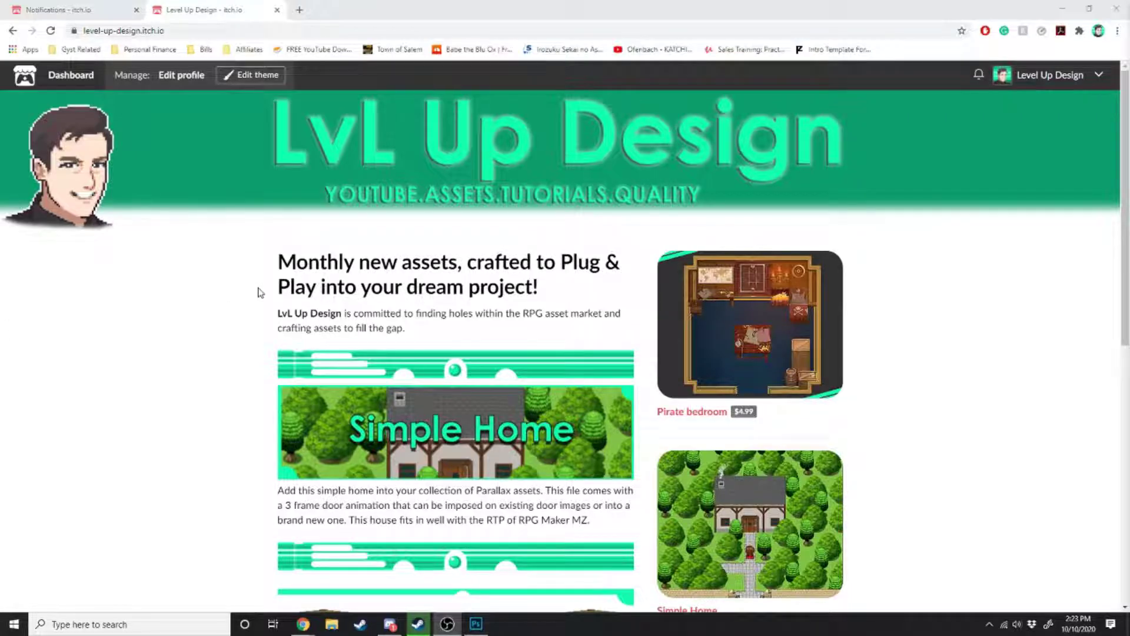
Switch to the browser and look through the asset packs on the Level Up Design itch.io page.
scroll(262, 293, "down", 6)
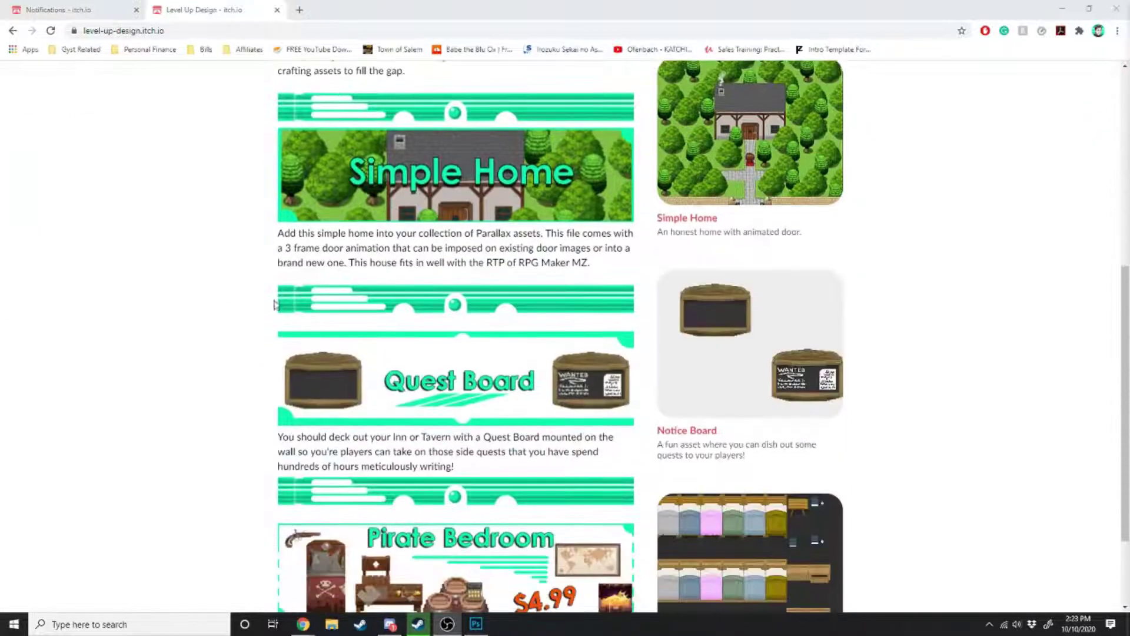
scroll(453, 412, "down", 1)
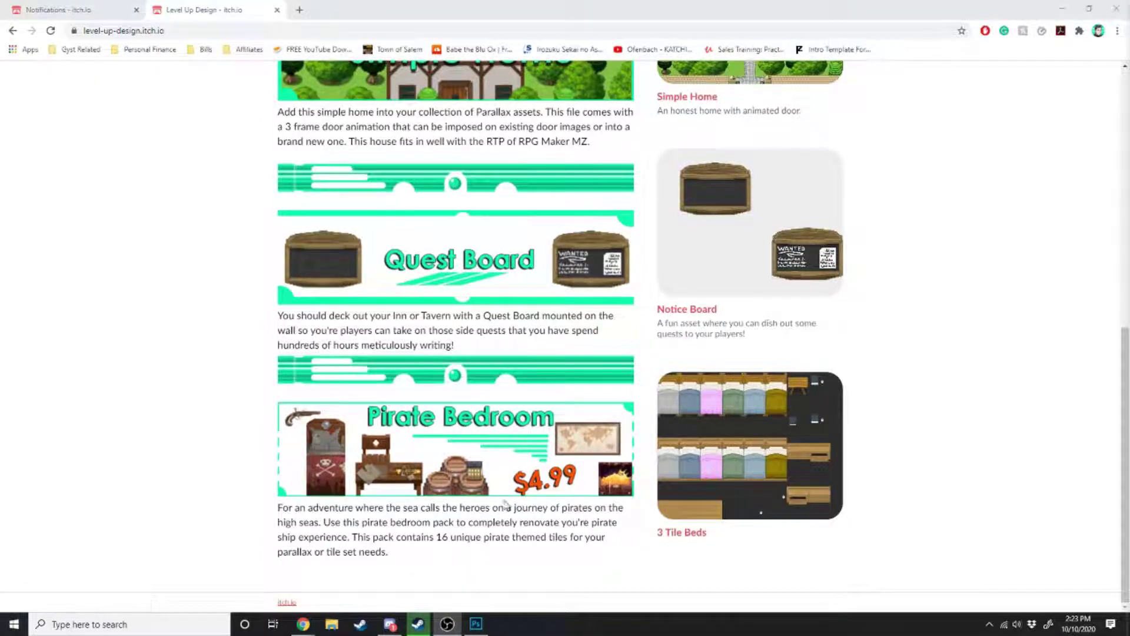
Open the creator's page in a new browser tab and look over the Pirate Bedroom and Simple Home packs.
left_click(505, 484)
left_click(701, 306)
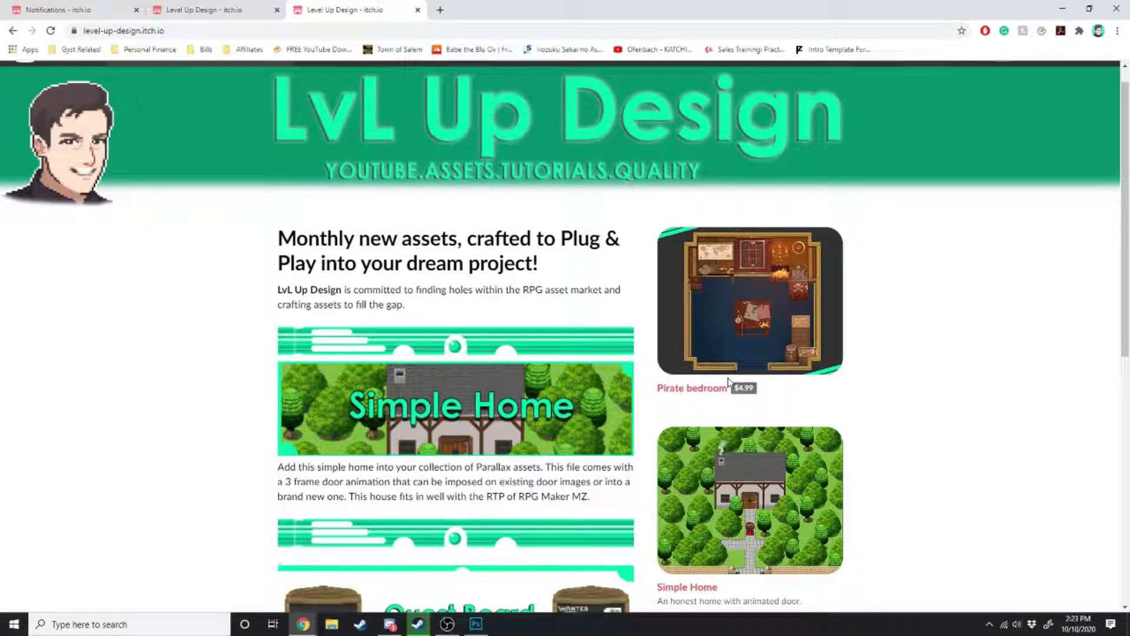
scroll(729, 383, "down", 3)
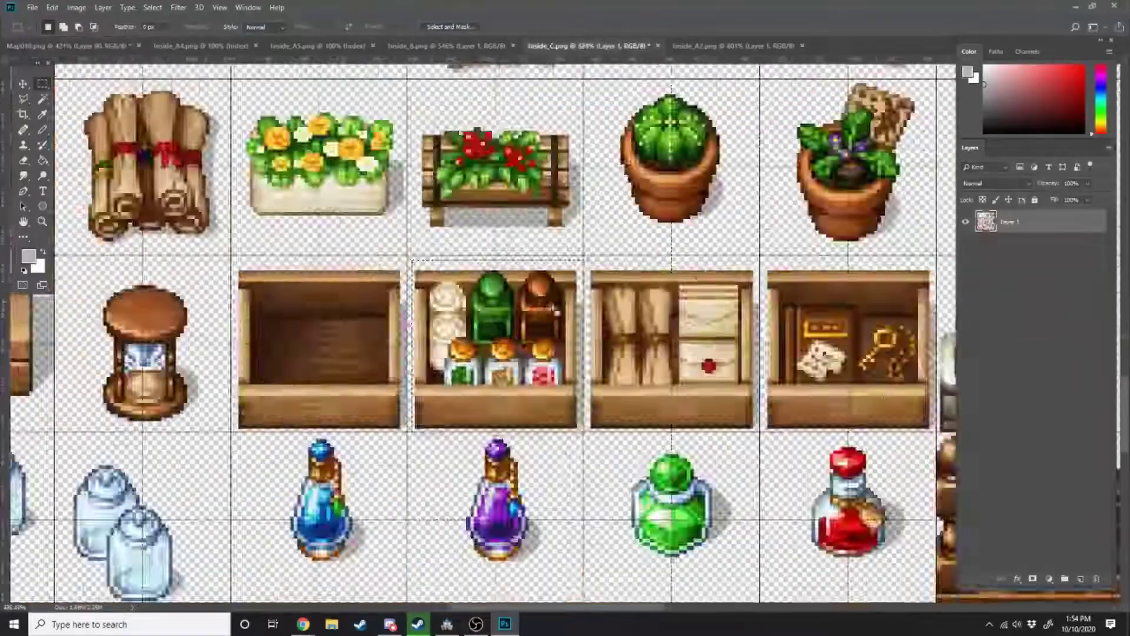
Switch back to Photoshop and look through the Inside_C and Inside_B tilesets for further shop objects.
scroll(556, 310, "down", 6, "alt")
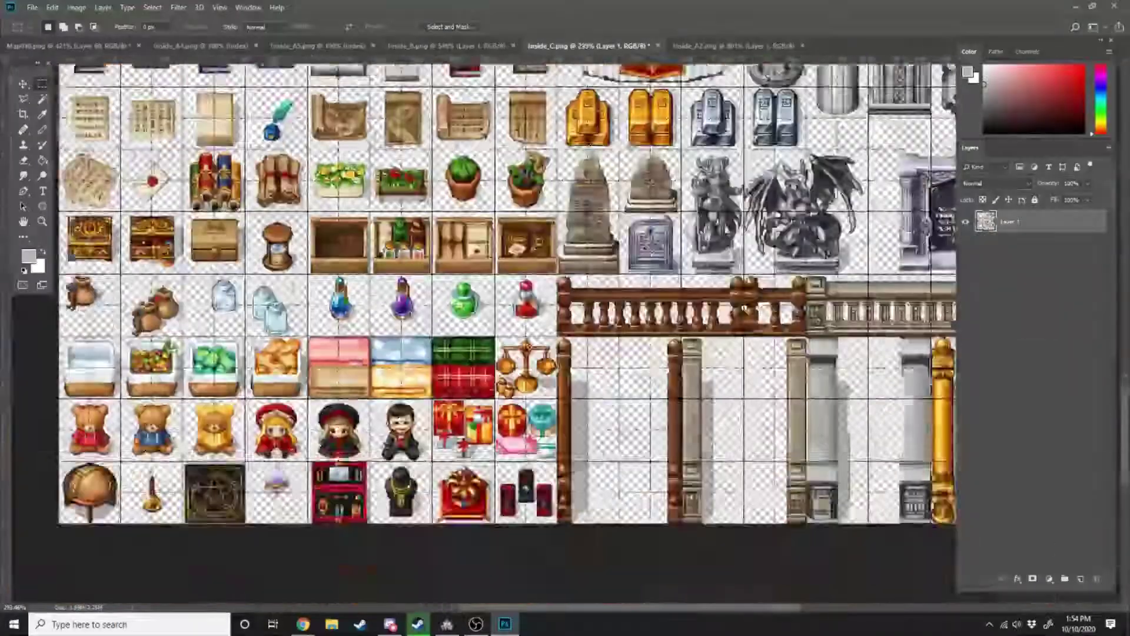
scroll(744, 393, "up", 8, "alt")
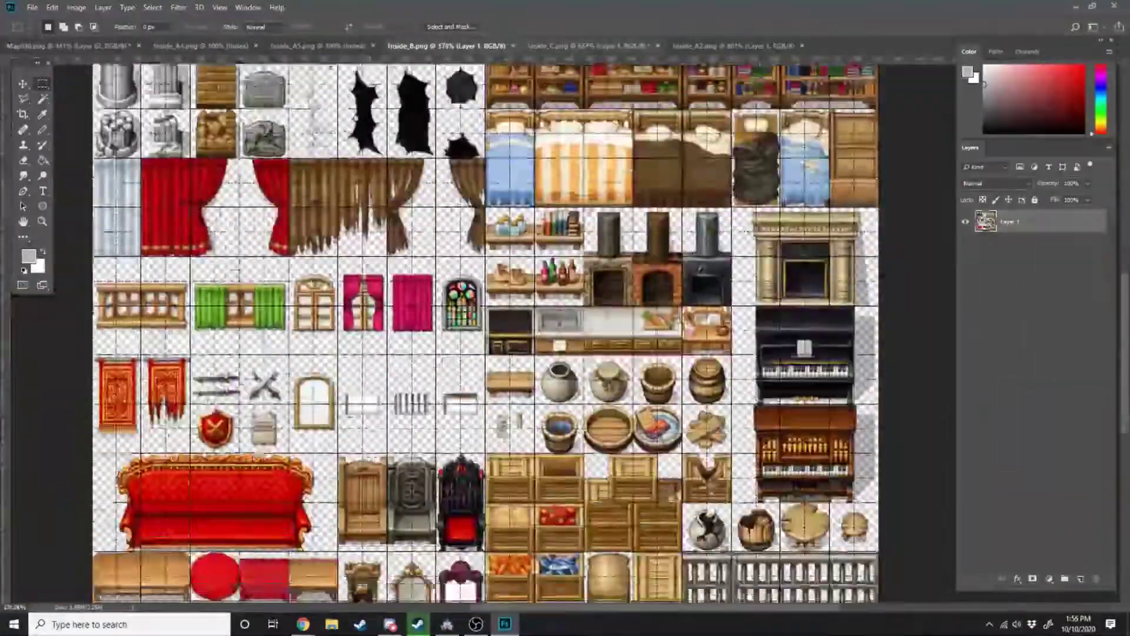
key("Return")
scroll(673, 429, "down", 2, "alt")
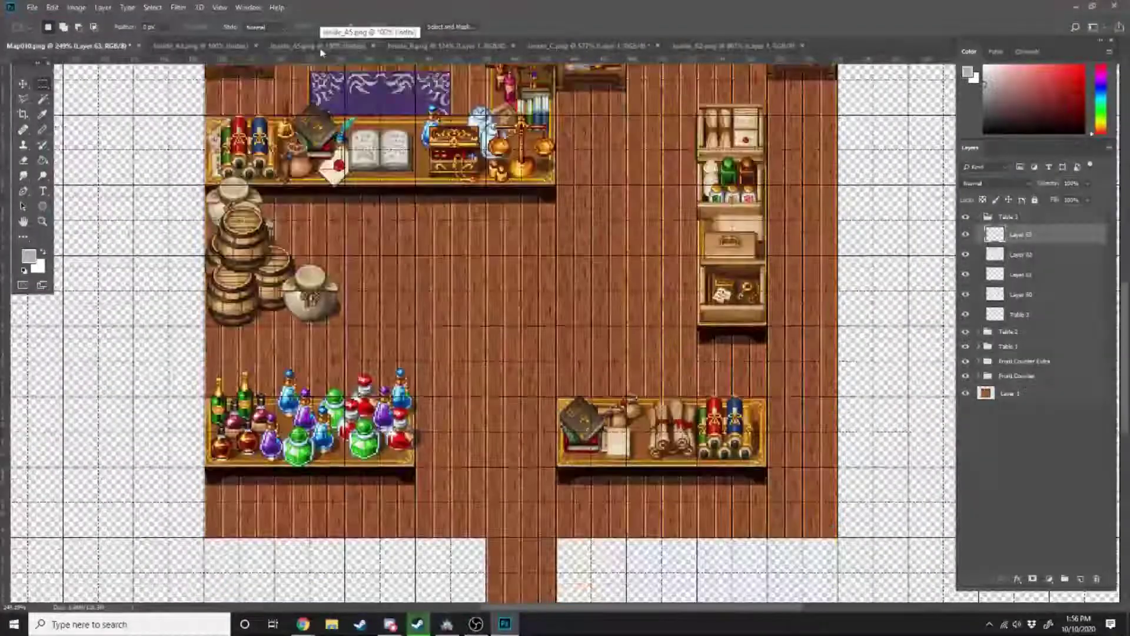
left_click(321, 52)
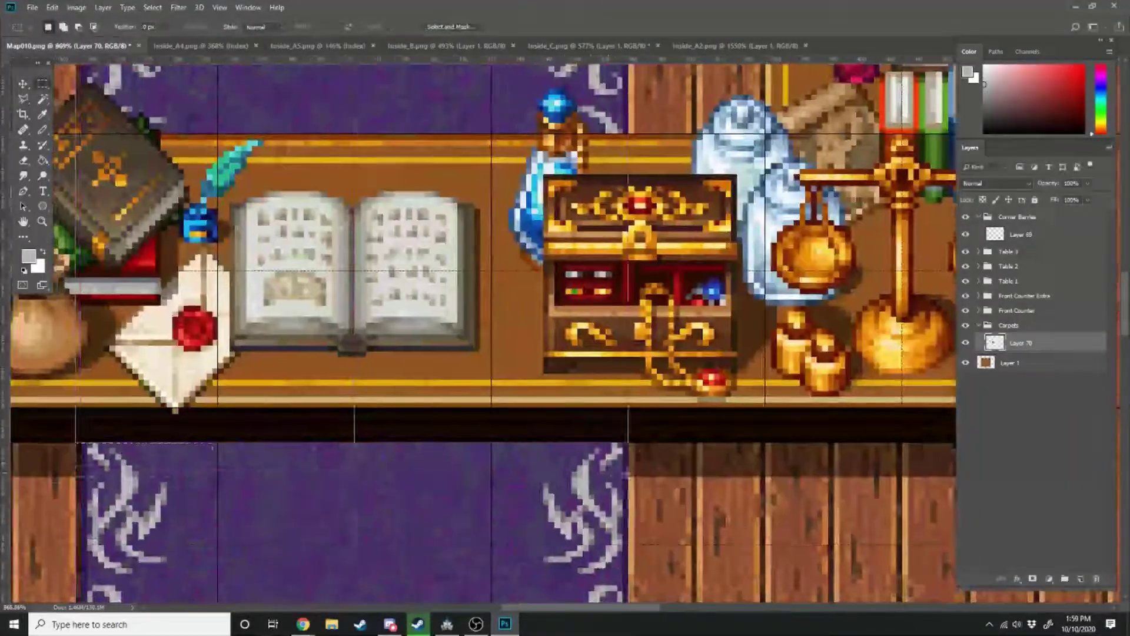
Remove the purple carpet strip covering the counter's dark base, and copy the red carpet's patterned border to the doorway's lower end.
key("m")
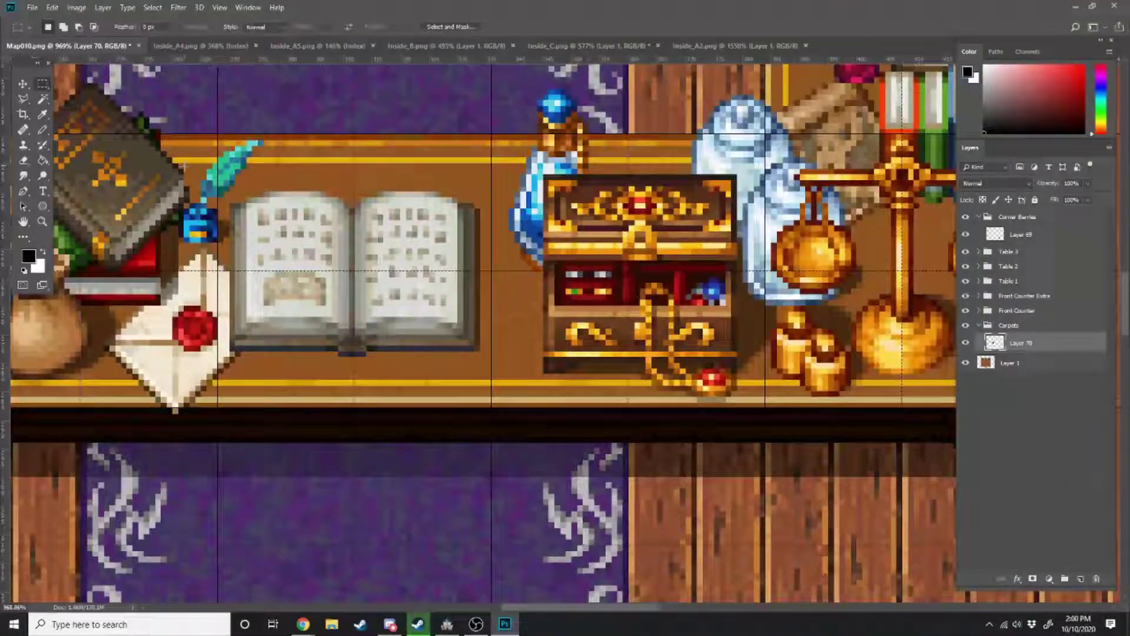
left_click_drag(118, 282, 665, 315)
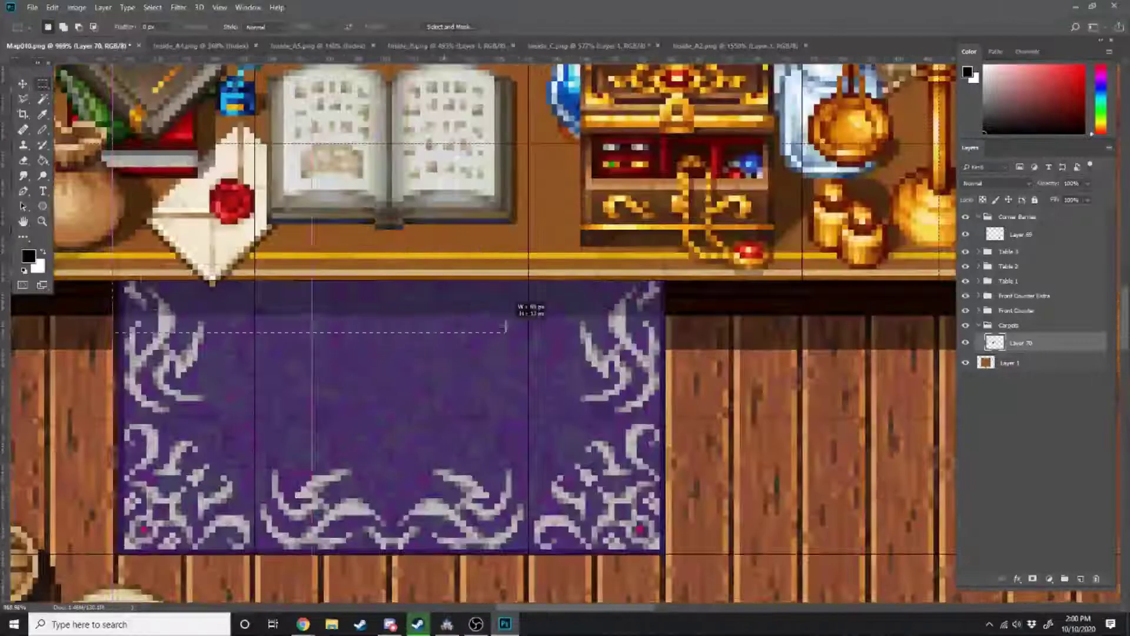
key("Delete")
left_click_drag(344, 309, 345, 343)
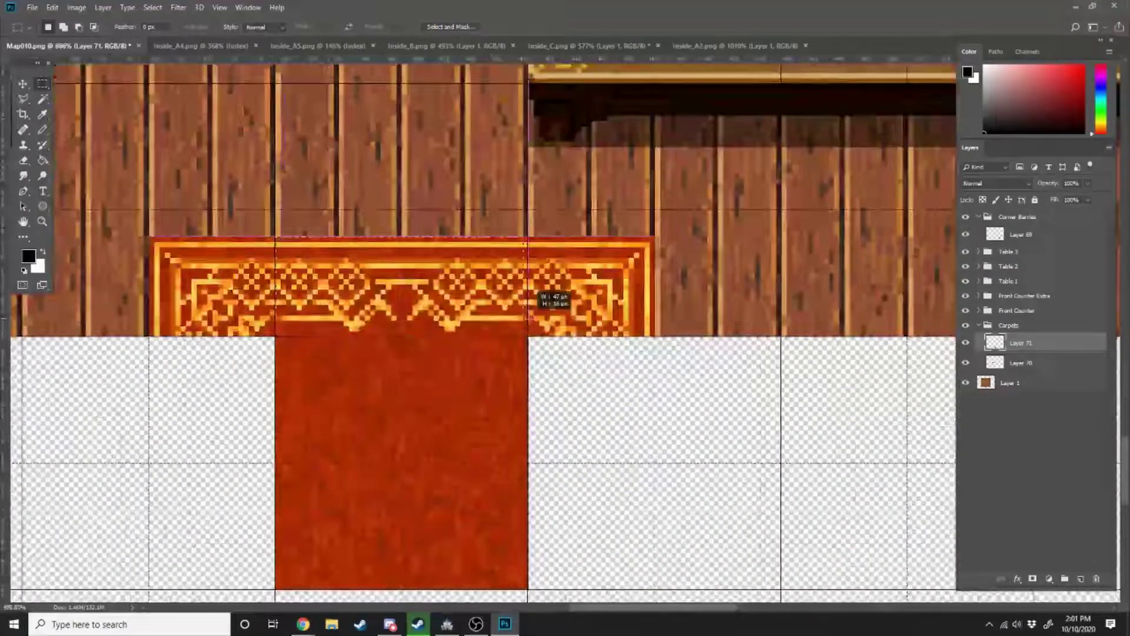
right_click(456, 301)
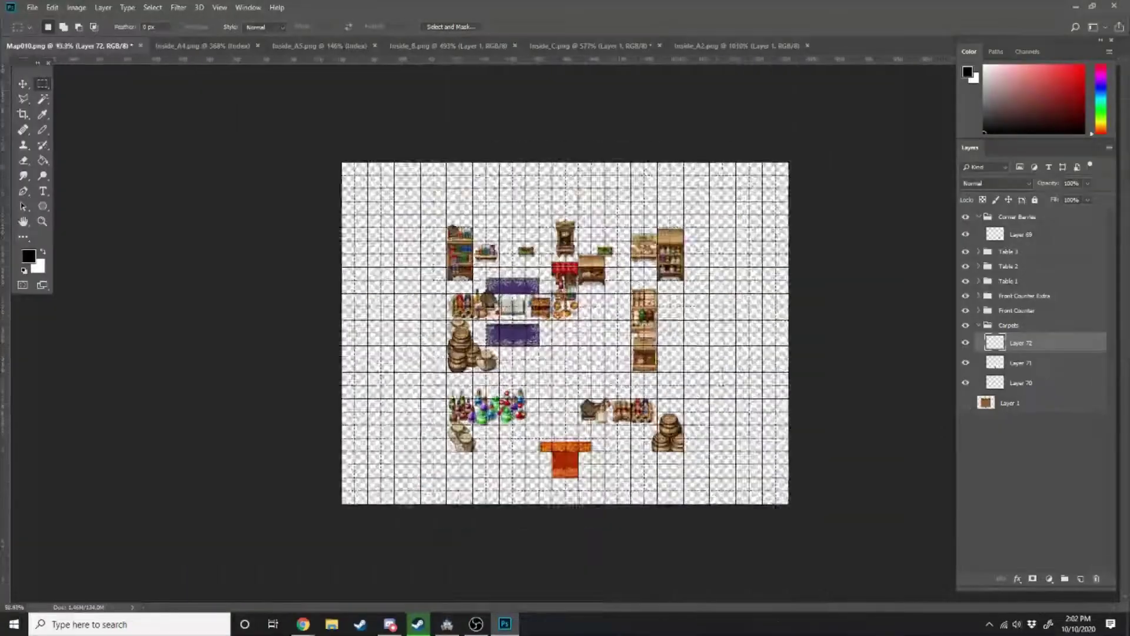
Merge all visible object layers and groups into a single layer, keeping the base map layer hidden and separate.
scroll(646, 409, "up", 1, "alt")
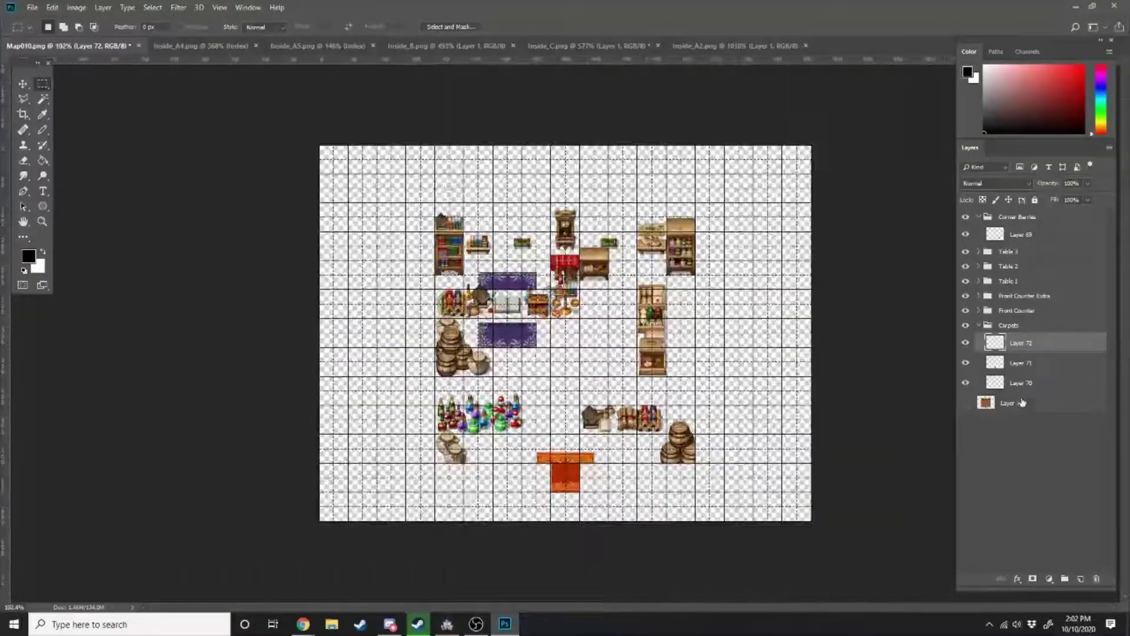
left_click(965, 404)
scroll(965, 404, "up", 4, "alt")
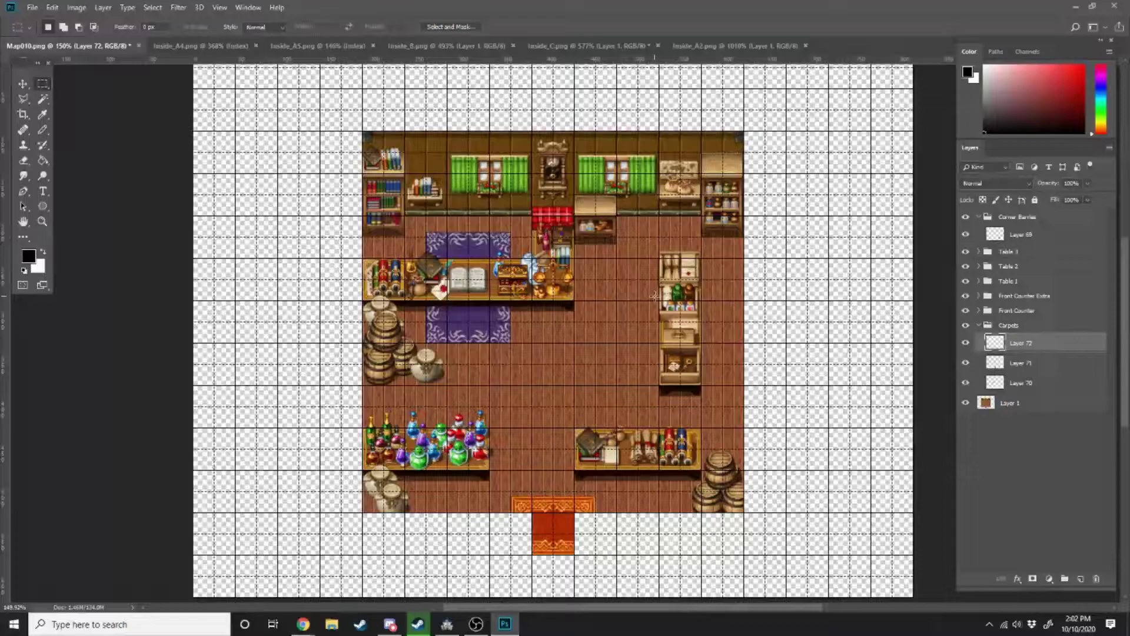
left_click(966, 405)
left_click(1040, 386)
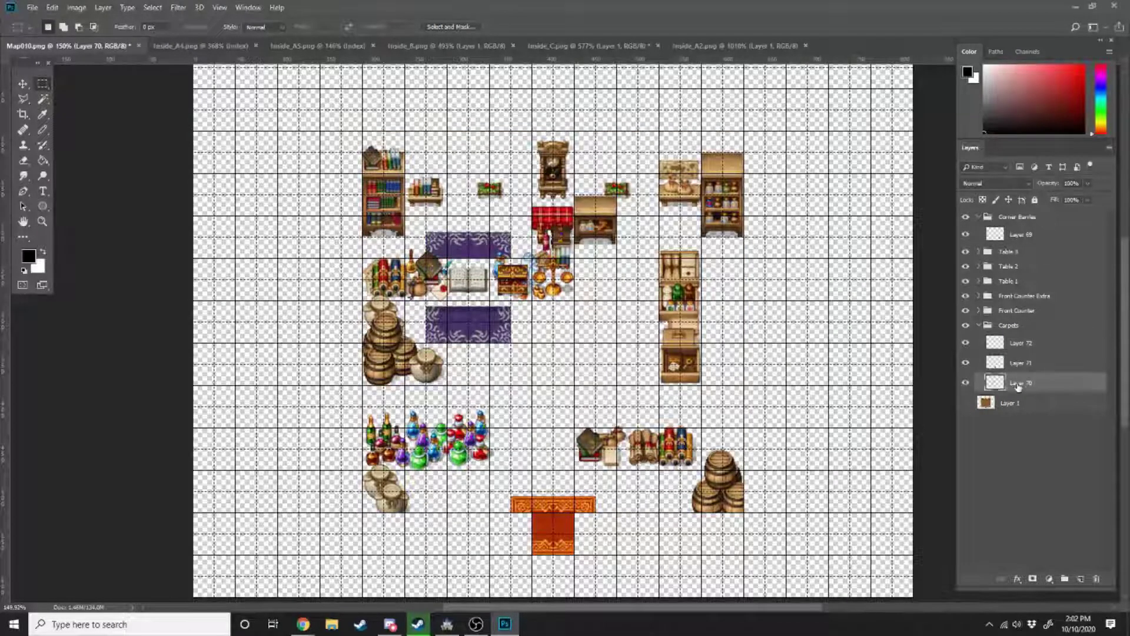
right_click(1019, 385)
left_click(1069, 388)
right_click(1057, 357)
left_click(949, 470)
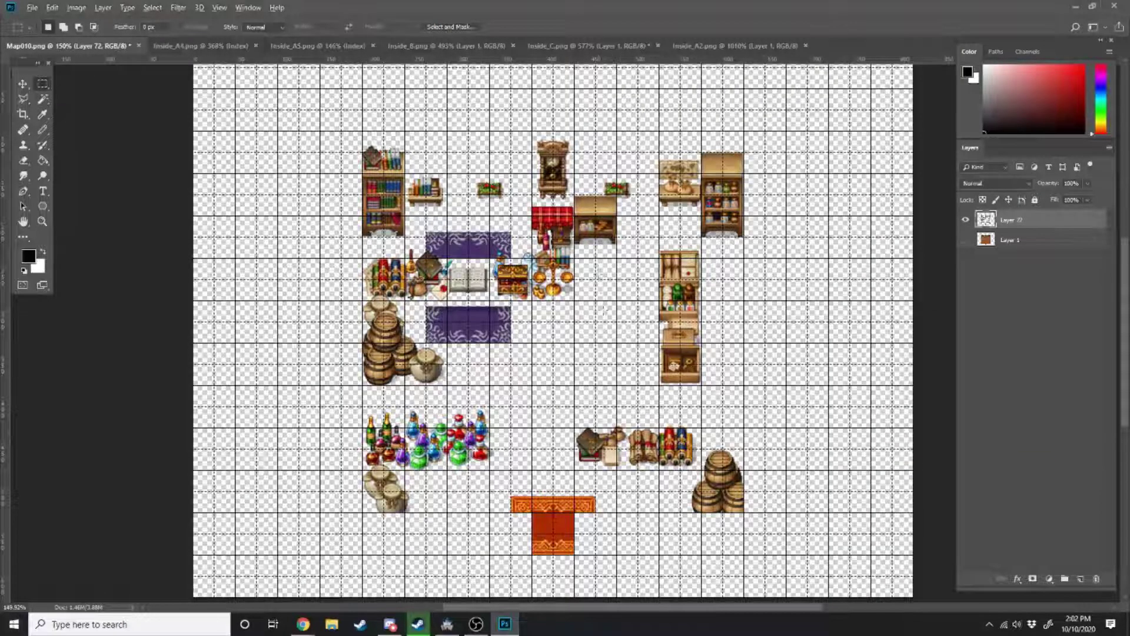
Show the base map layer again and add a new layer named Shadow above the merged objects.
scroll(599, 267, "up", 1, "alt")
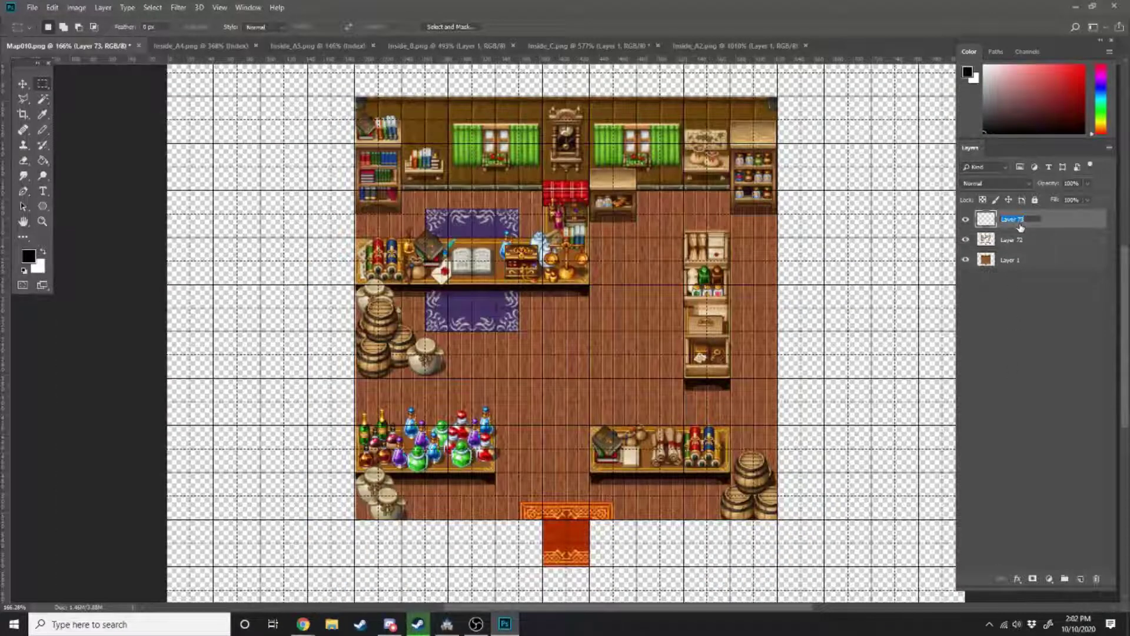
type("hadow")
key("Return")
Select the shop's whole area from the base map layer with the Magic Wand and make Shadow the active layer.
key("w")
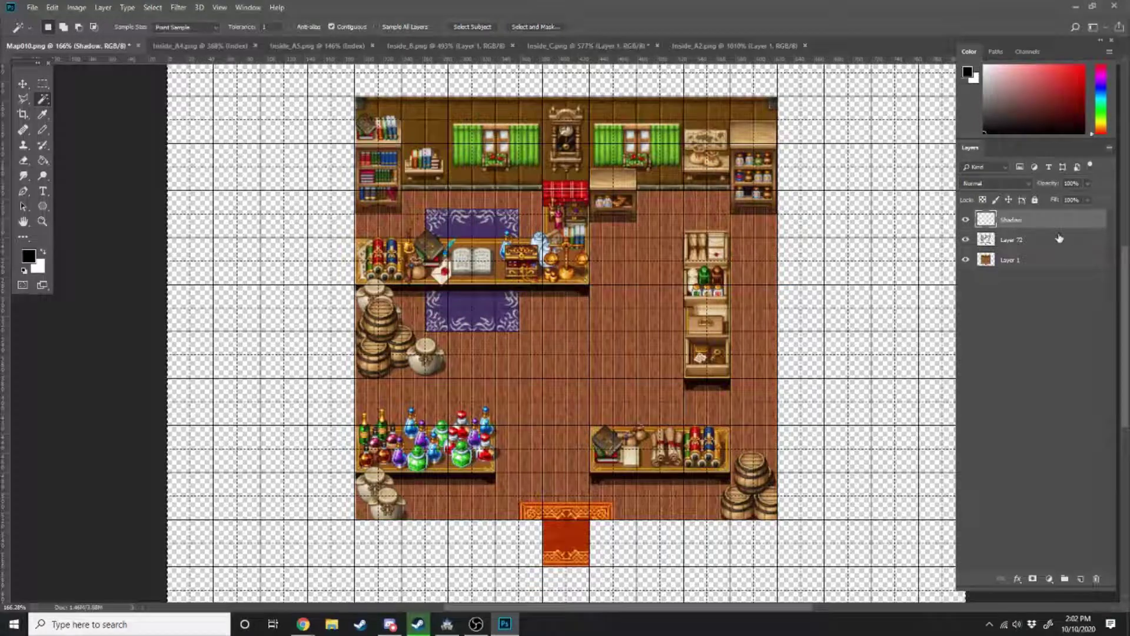
left_click(1059, 261)
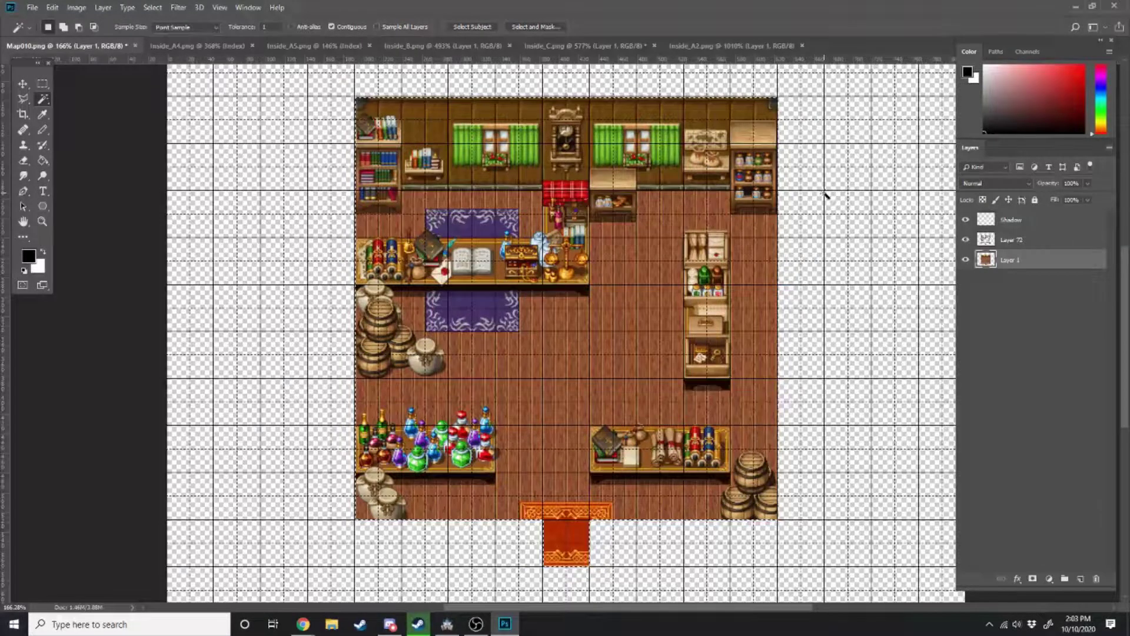
left_click(1013, 220)
Raise the Pencil's opacity and cover the entire selected shop with semi-transparent black on the Shadow layer.
key("b")
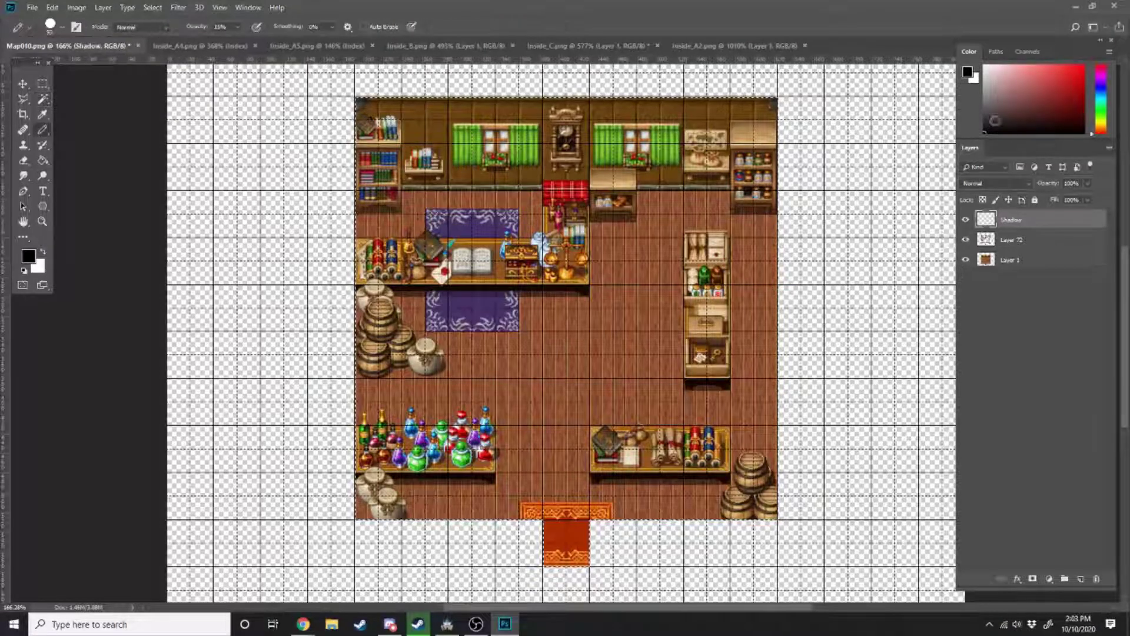
left_click(237, 27)
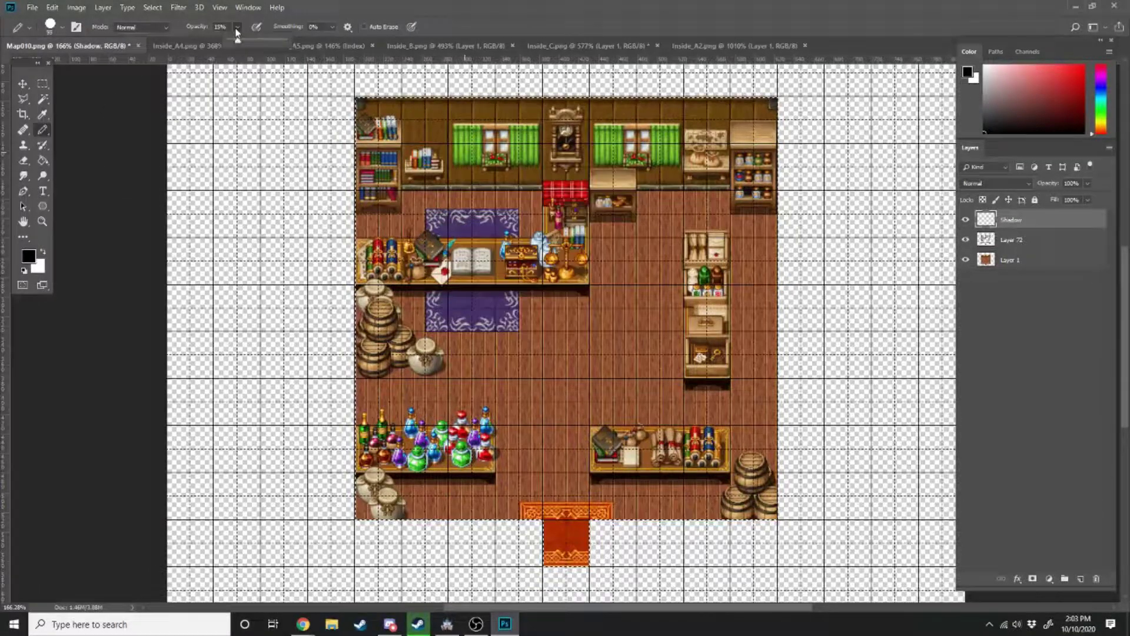
left_click_drag(256, 45, 246, 46)
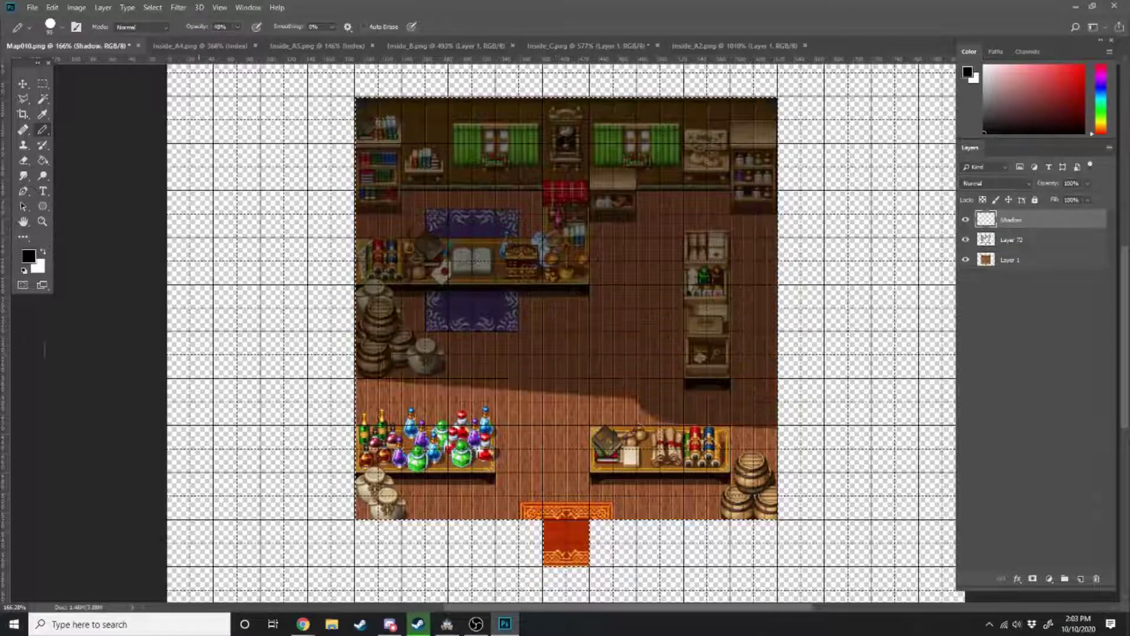
left_click_drag(689, 459, 353, 477)
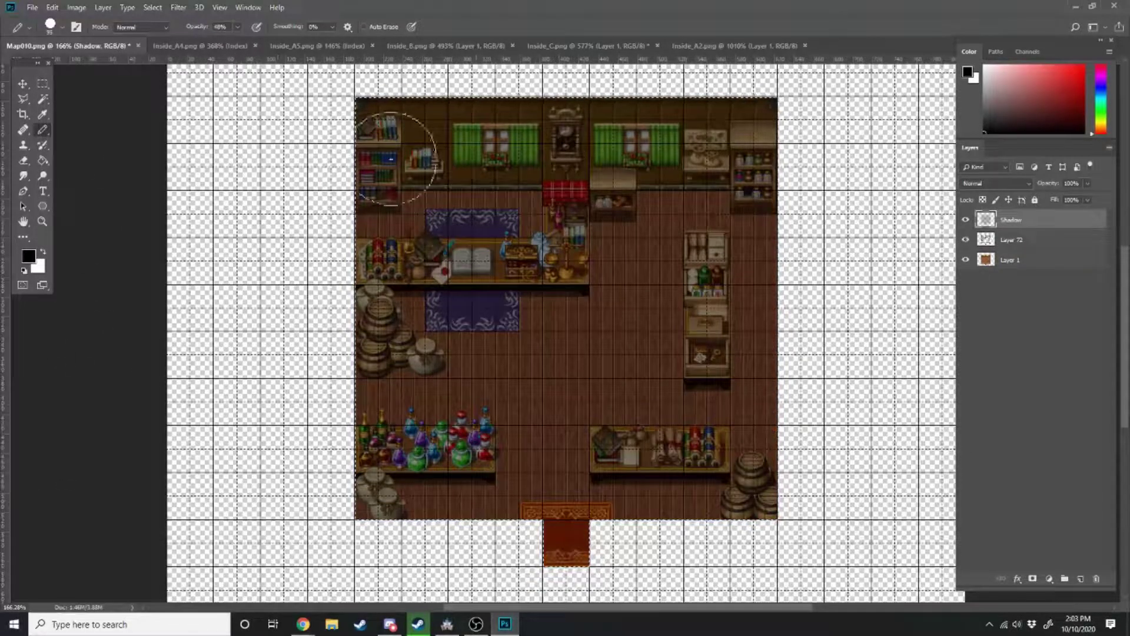
Erase the shadow over the red entrance carpet and the floor just above it with a soft round eraser.
key("e")
right_click(560, 281)
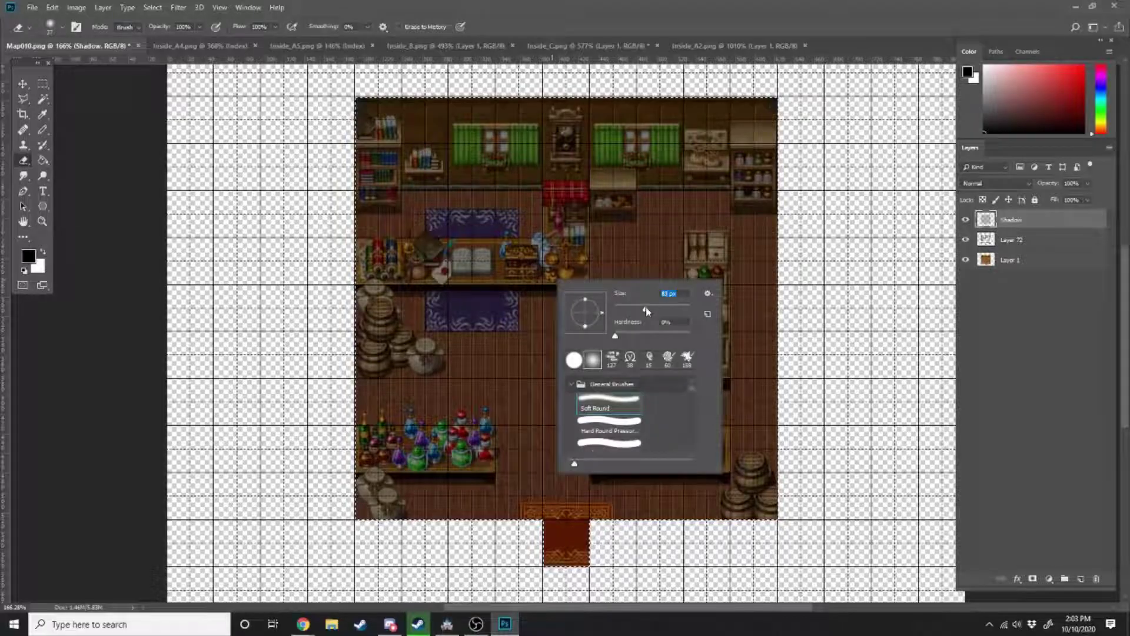
left_click(559, 533)
scroll(567, 530, "up", 2, "alt")
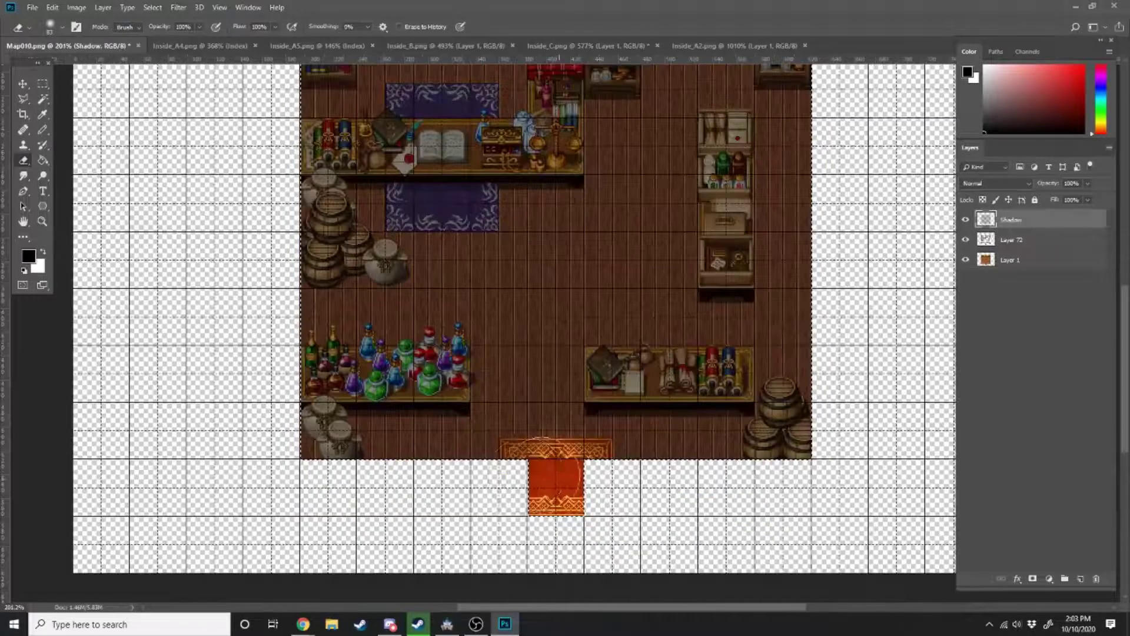
left_click_drag(513, 480, 598, 492)
scroll(671, 453, "down", 1, "alt")
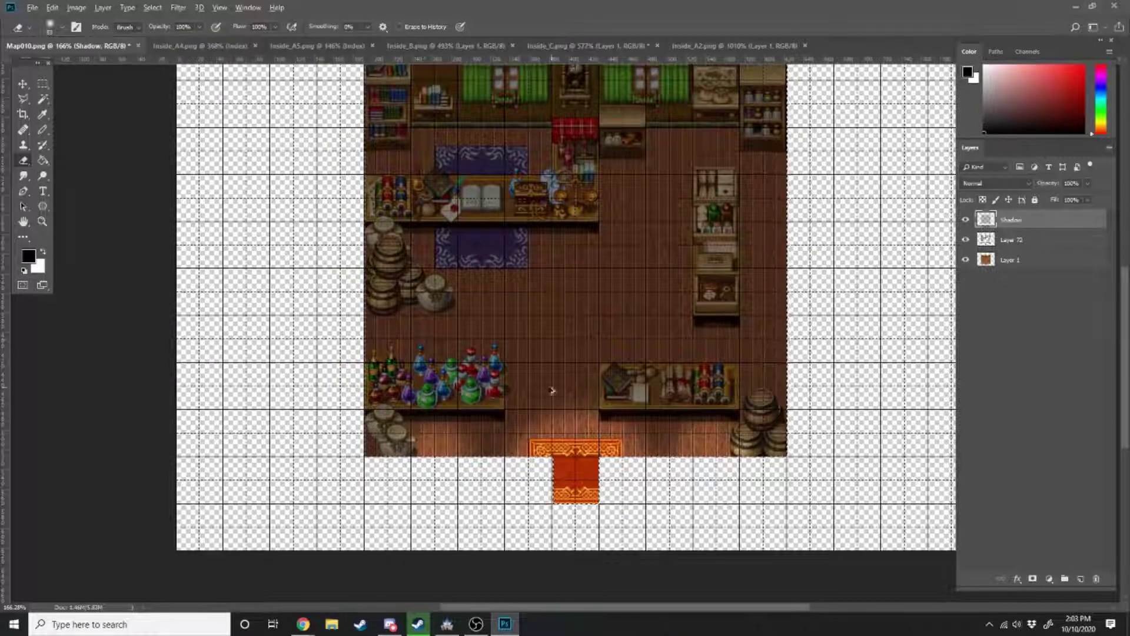
Lighten the shadow across the room with a larger soft eraser, leaving darker patches around the furniture and corners.
right_click(535, 448)
key("Escape")
scroll(618, 365, "up", 1, "alt")
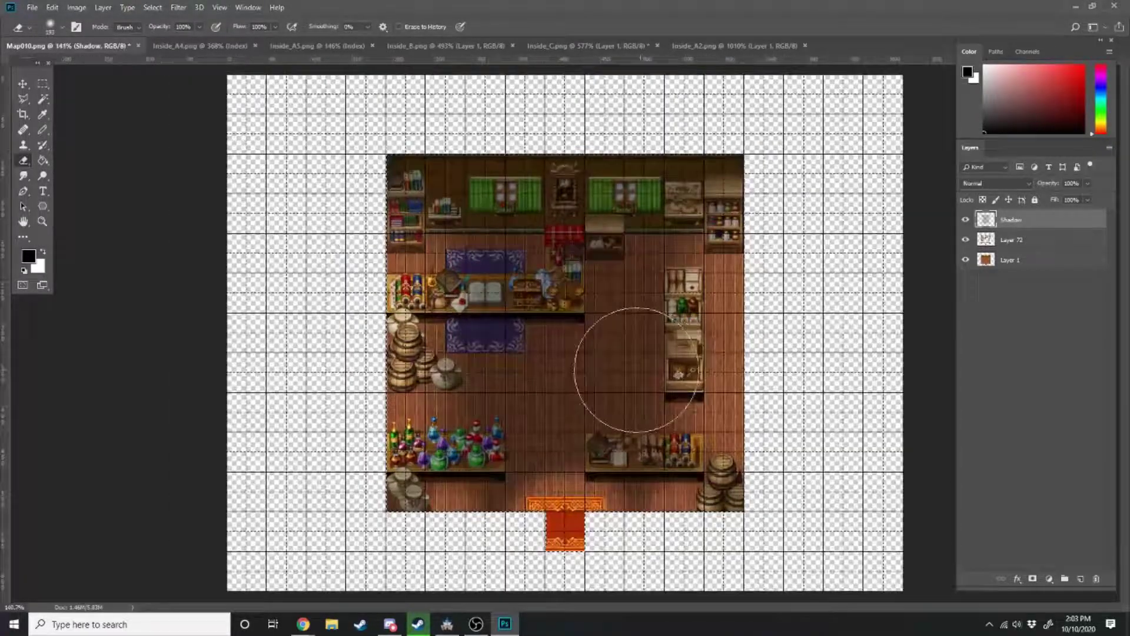
scroll(781, 231, "down", 1, "alt")
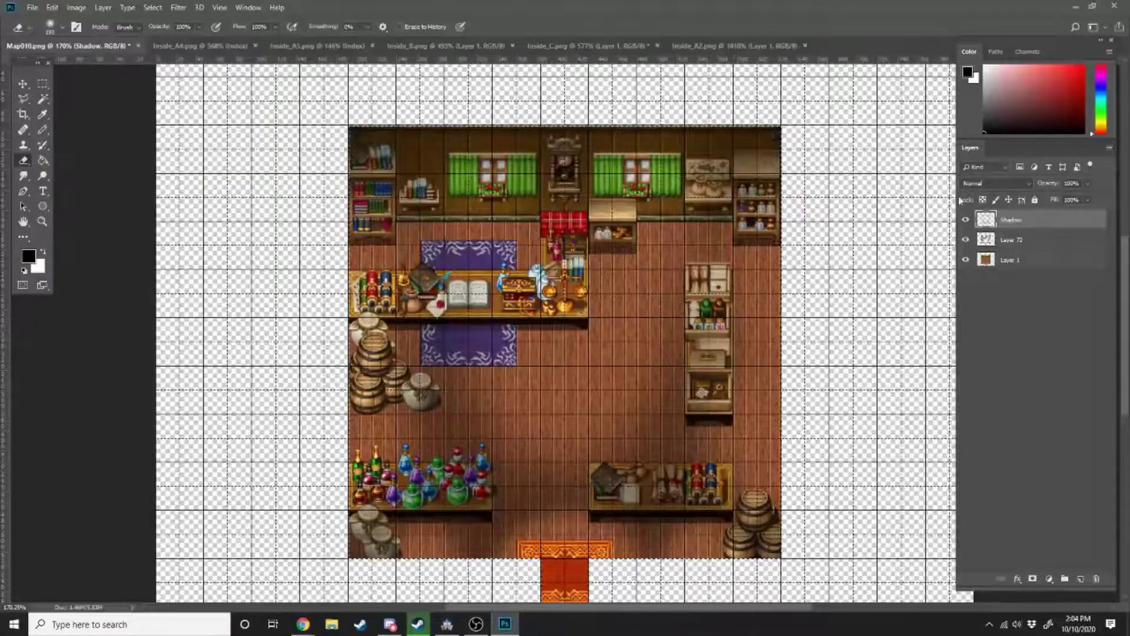
Add a top layer named Light and set up a white Soft Round brush at 13% opacity, undoing the test dab.
left_click(1079, 579)
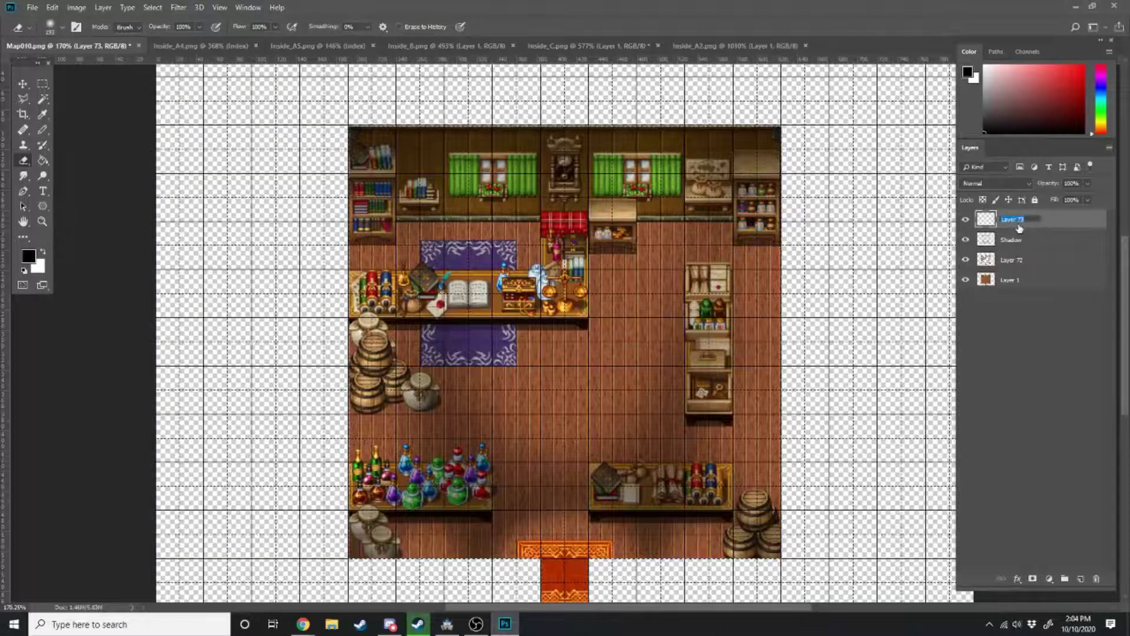
right_click(493, 199)
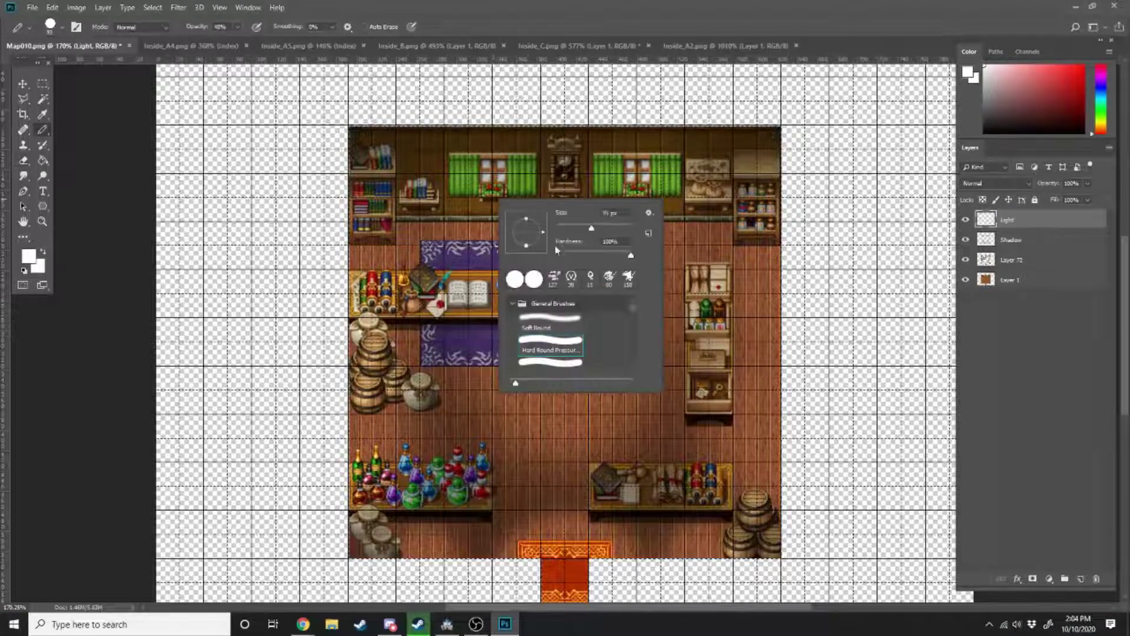
left_click(547, 319)
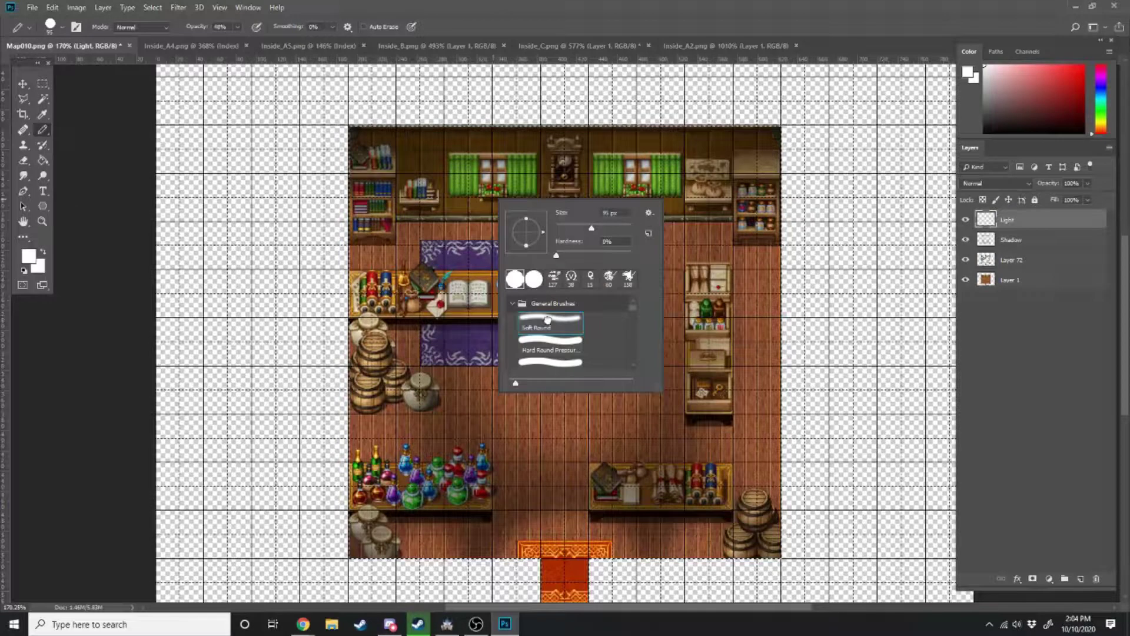
left_click(492, 177)
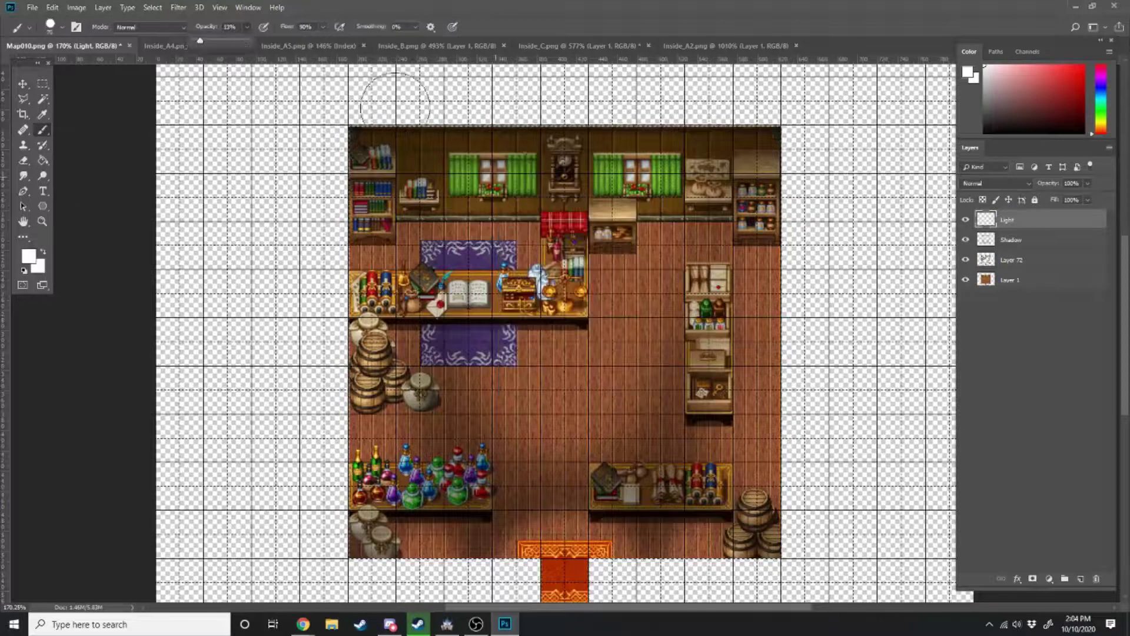
left_click(492, 178)
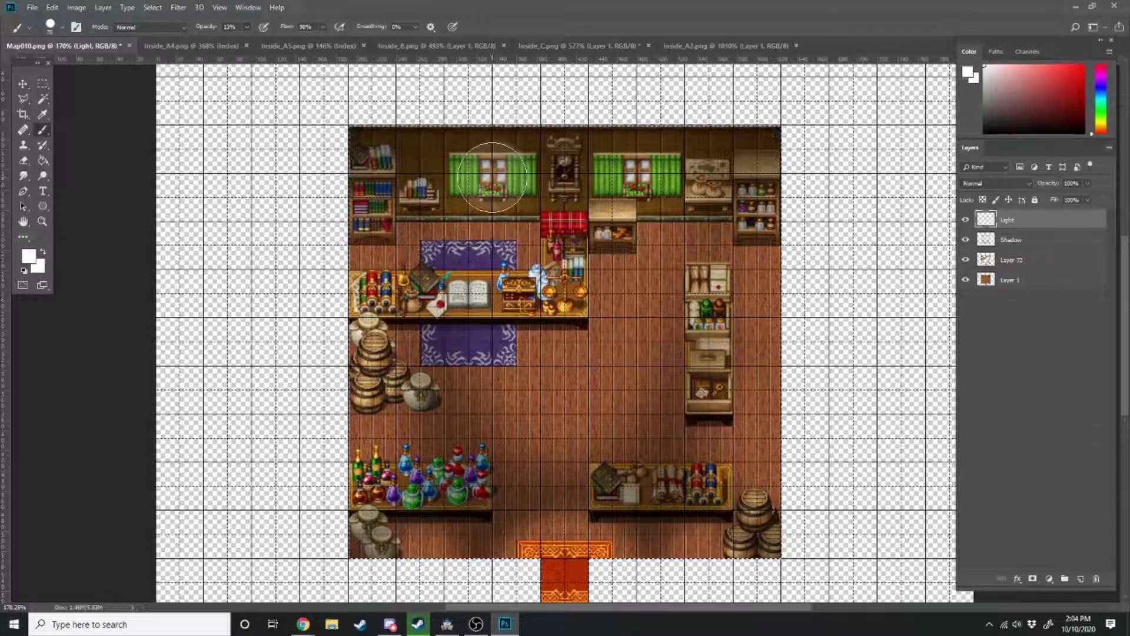
key("ctrl+z")
Dab soft white light over both green-curtained windows on the Light layer.
scroll(537, 182, "up", 5, "alt")
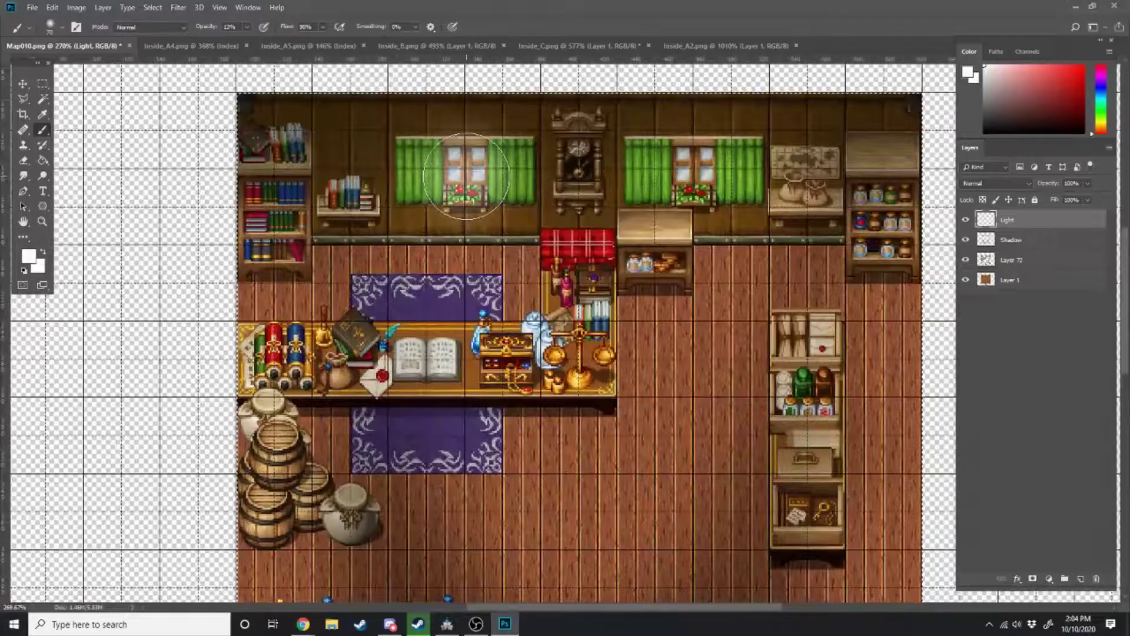
left_click(690, 175)
left_click(690, 174)
left_click(690, 173)
left_click(690, 175)
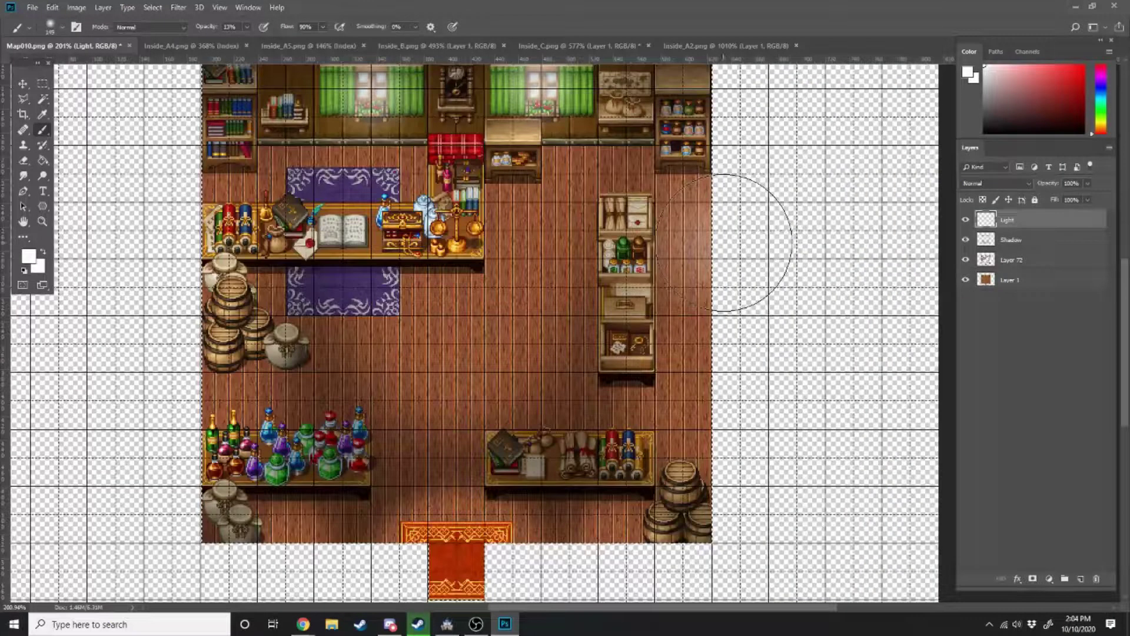
Dab soft white light with a larger brush along the shop's right wall, beside the shelf and above the barrels.
left_click(724, 243)
left_click(742, 403)
left_click(743, 403)
left_click(743, 403)
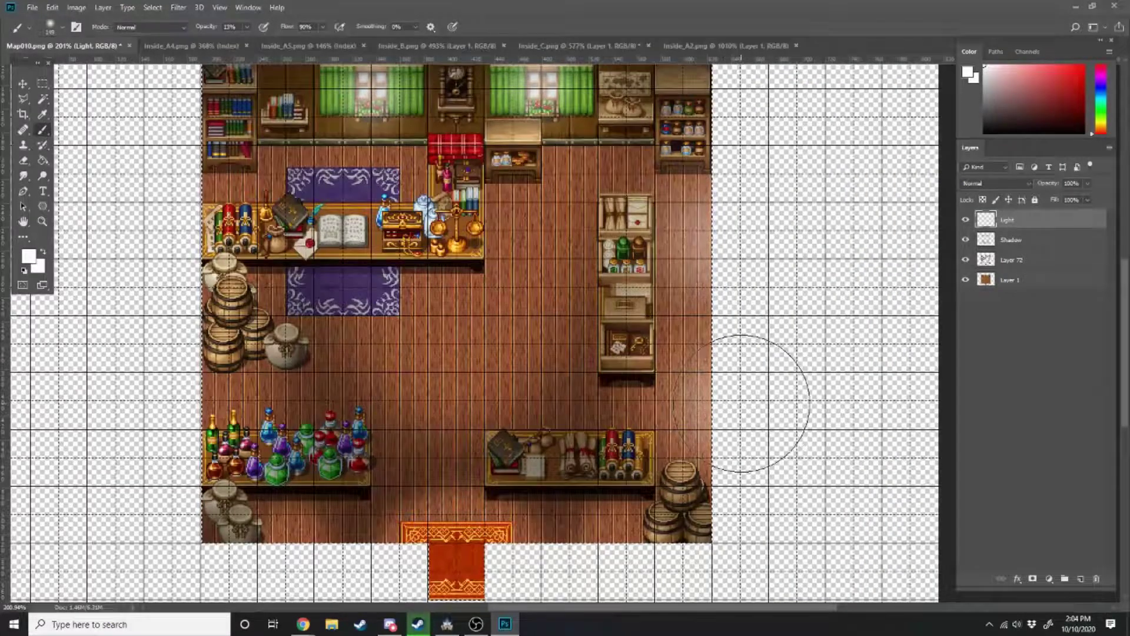
scroll(535, 400, "down", 2, "alt")
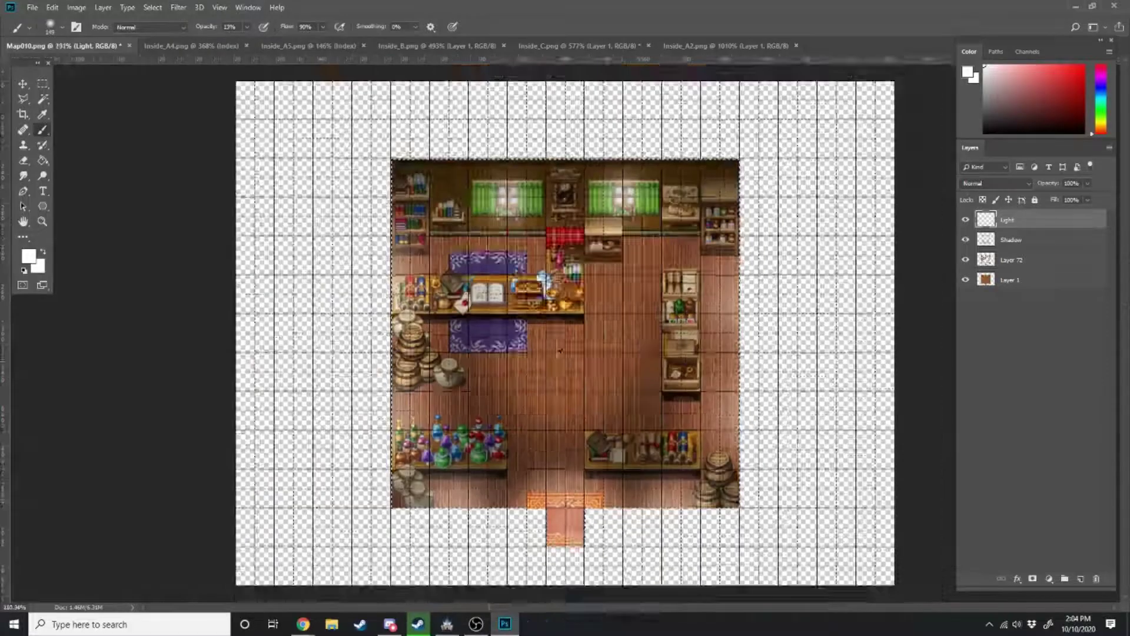
Add a new layer named Highlights directly beneath the Light layer.
scroll(536, 400, "down", 7, "alt")
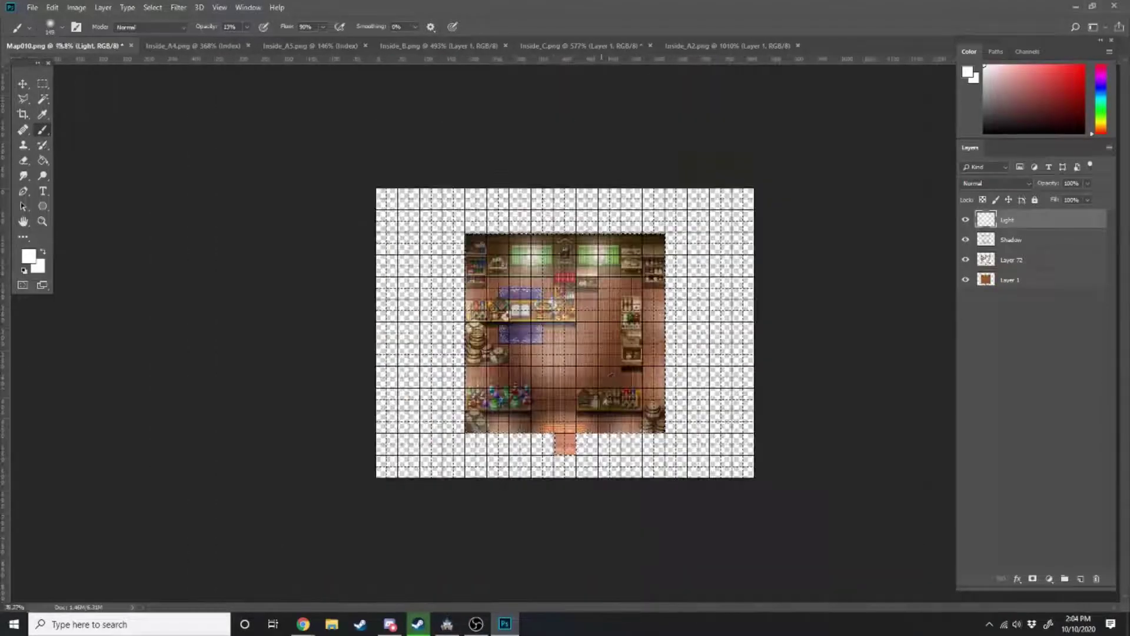
scroll(536, 400, "up", 6, "alt")
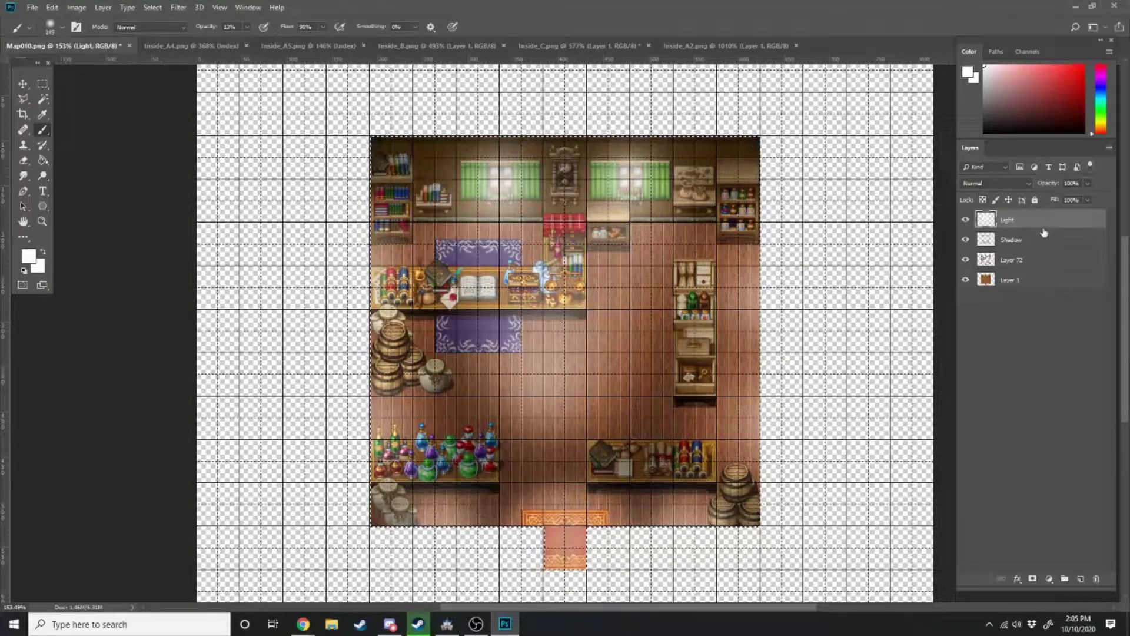
left_click(1080, 578)
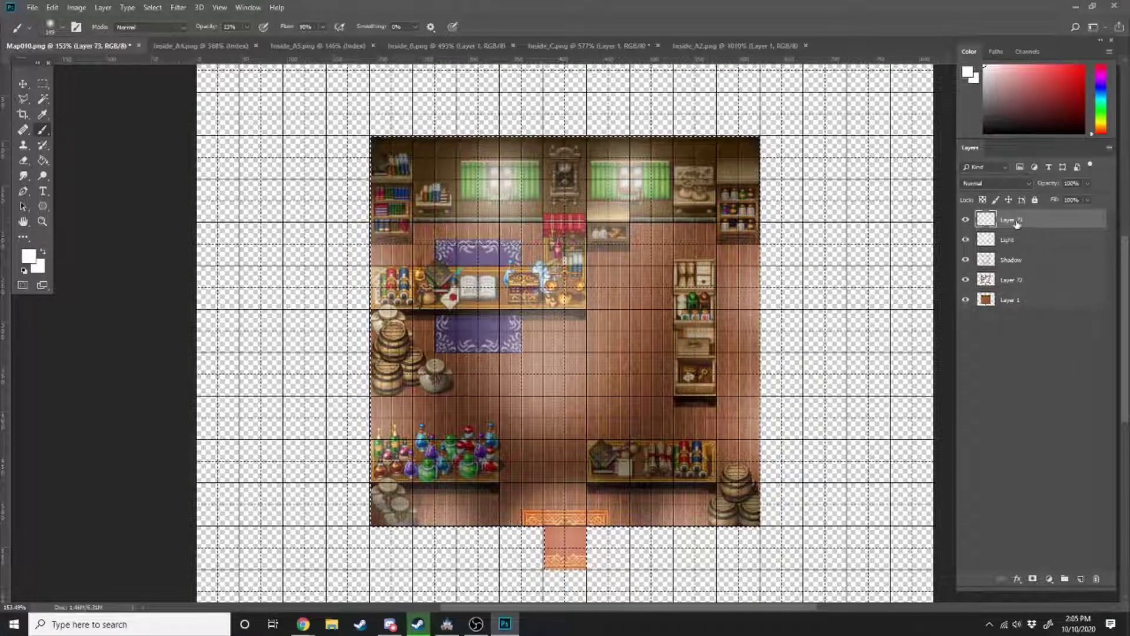
left_click_drag(1017, 222, 1017, 247)
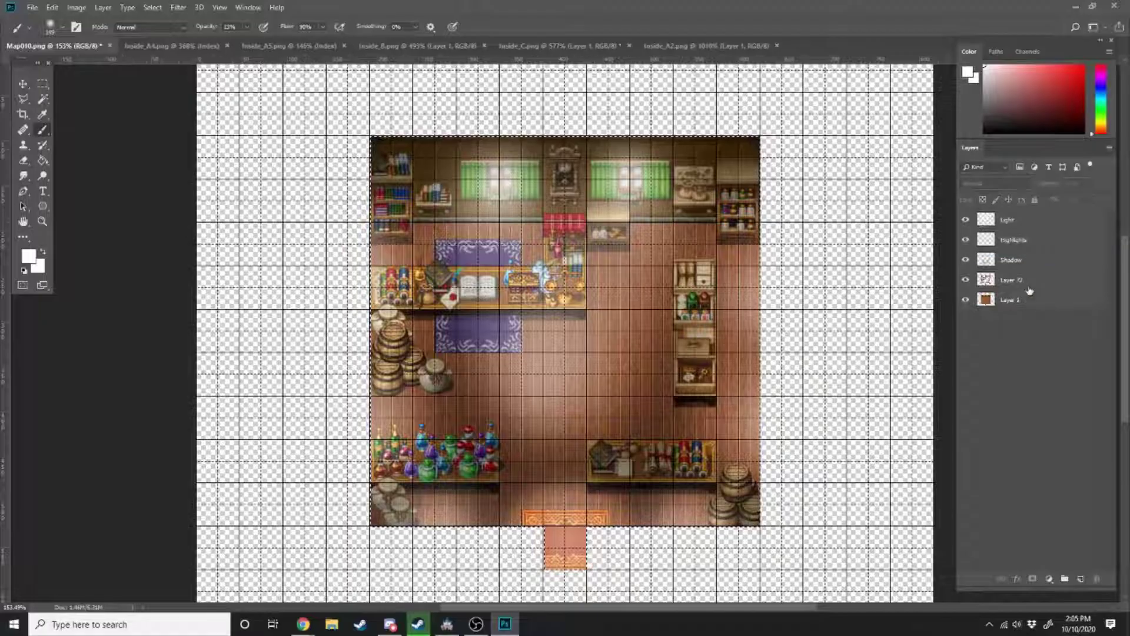
Select a vertical strip about 3 px wide along the left bookshelf's right edge and make Highlights the active layer.
scroll(275, 172, "up", 1, "alt")
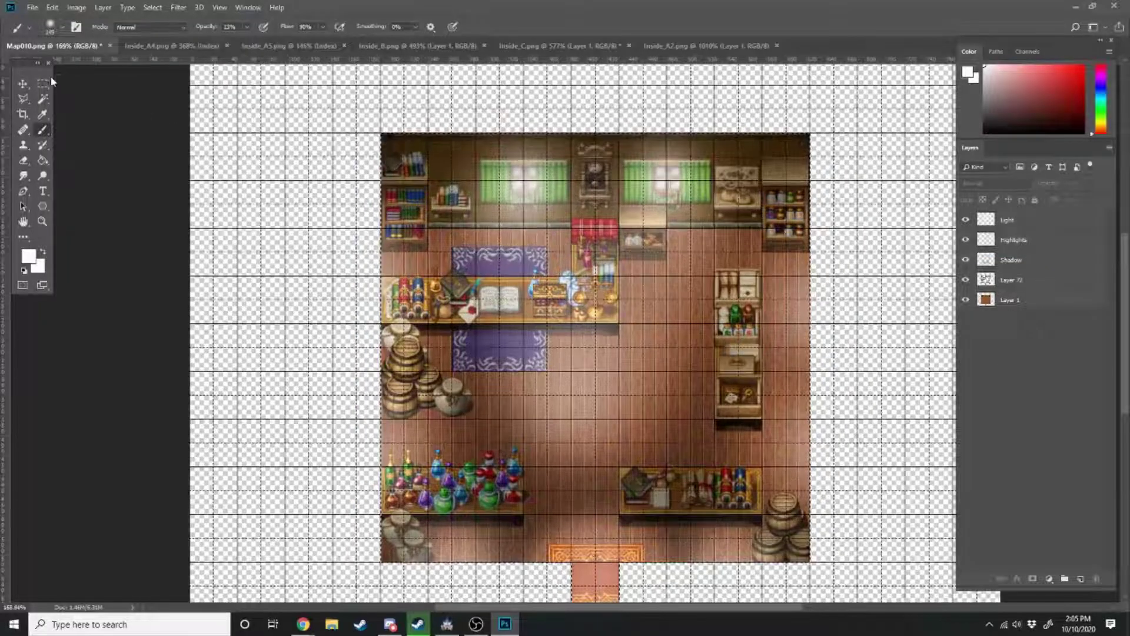
left_click(43, 83)
scroll(426, 307, "up", 4, "alt")
scroll(429, 236, "up", 5, "alt")
scroll(433, 221, "up", 3)
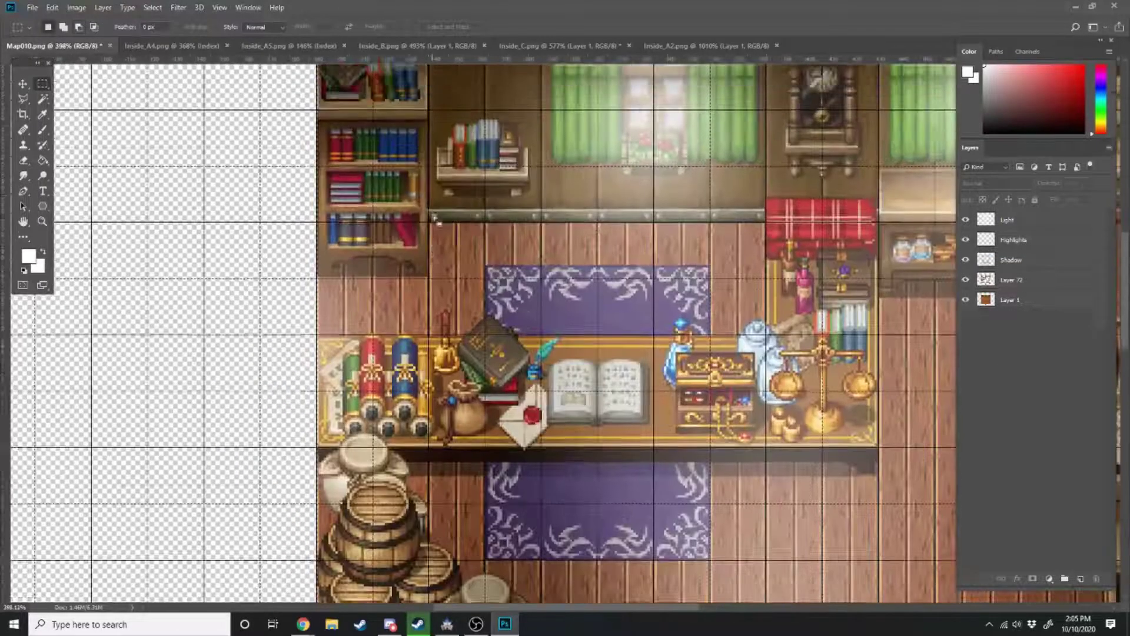
scroll(432, 198, "up", 3, "alt")
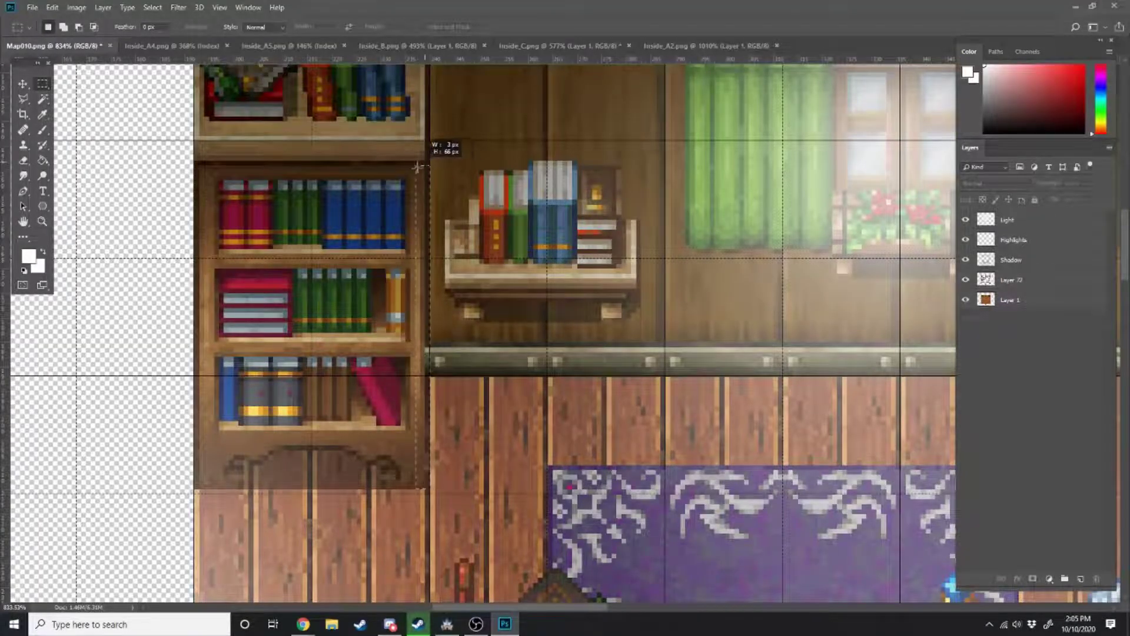
scroll(416, 170, "up", 3)
key("b")
right_click(478, 213)
left_click(1013, 240)
scroll(412, 182, "down", 3, "alt")
key("m")
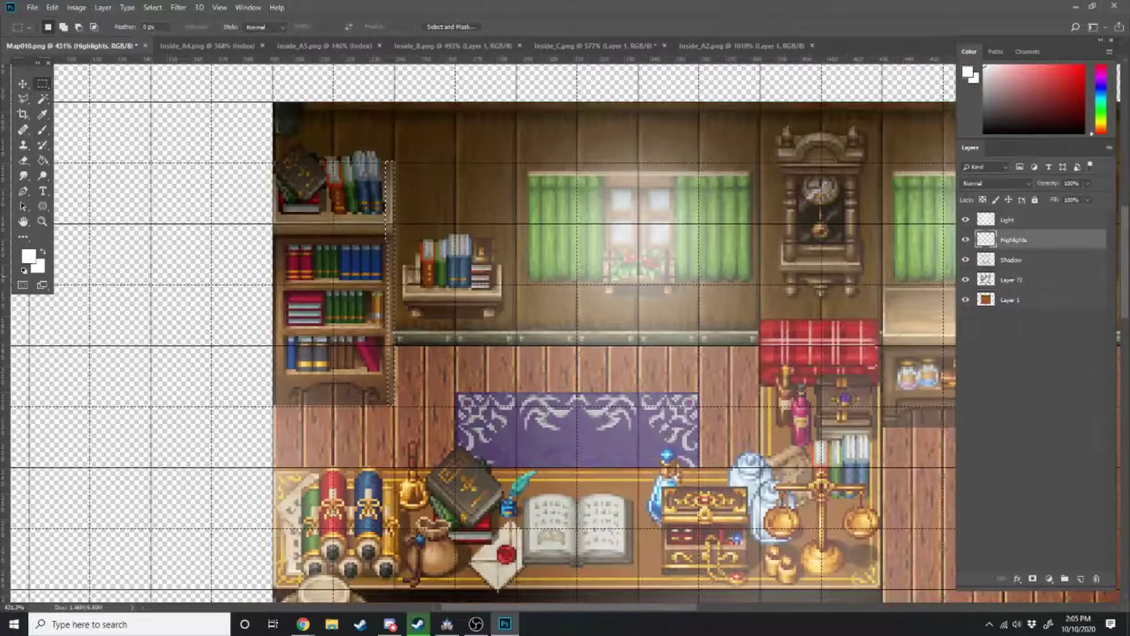
Select the wall clock's left edge in several joined pieces and clear the Shadow layer's shading inside them.
left_click(1011, 260)
key("e")
key("m")
scroll(835, 132, "up", 5, "alt")
left_click_drag(579, 138, 545, 181)
left_click_drag(562, 181, 562, 250, "shift")
left_click_drag(571, 268, 588, 406, "shift")
left_click_drag(570, 402, 584, 574, "shift")
scroll(574, 471, "down", 3)
left_click_drag(553, 305, 577, 424, "shift")
scroll(588, 480, "down", 3, "alt")
key("Delete")
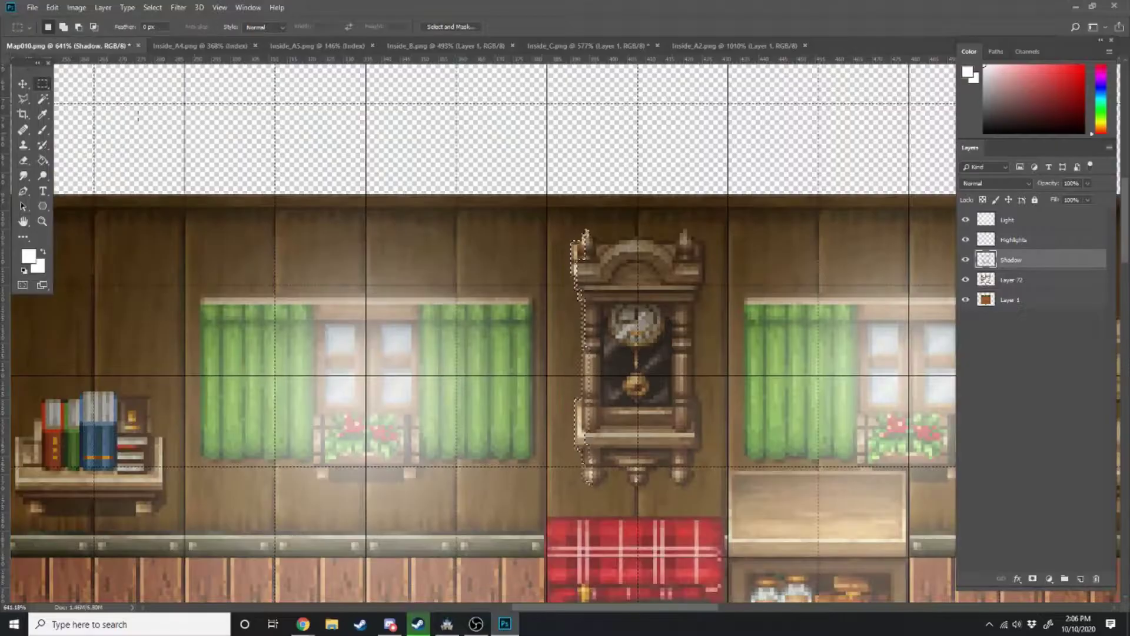
Select the left edge of the red plaid cloth and erase the shading along it on the Shadow layer.
scroll(344, 364, "down", 4, "alt")
scroll(344, 359, "up", 3, "alt")
scroll(487, 568, "up", 4, "alt")
left_click_drag(457, 250, 480, 389)
scroll(466, 328, "up", 4, "alt")
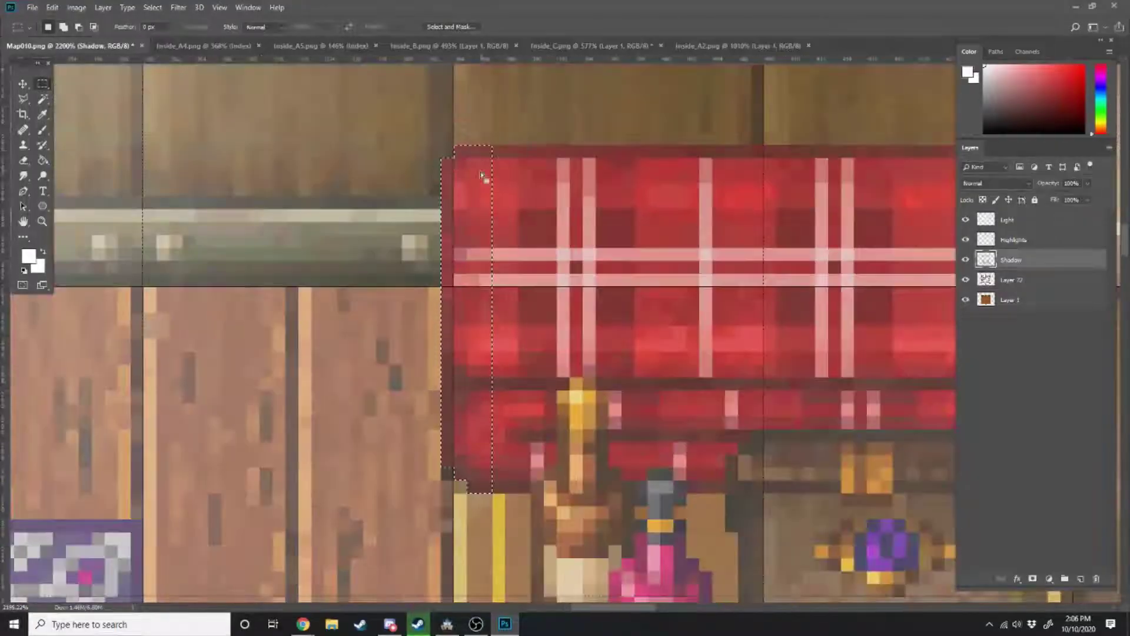
scroll(562, 241, "down", 4, "alt")
key("e")
key("alt+bracketright")
key("m")
Erase some of the Shadow layer's shading on the sacks below the potion table.
scroll(235, 246, "down", 7, "alt")
scroll(145, 299, "up", 2, "alt")
scroll(144, 299, "down", 4, "alt")
scroll(139, 500, "up", 7, "alt")
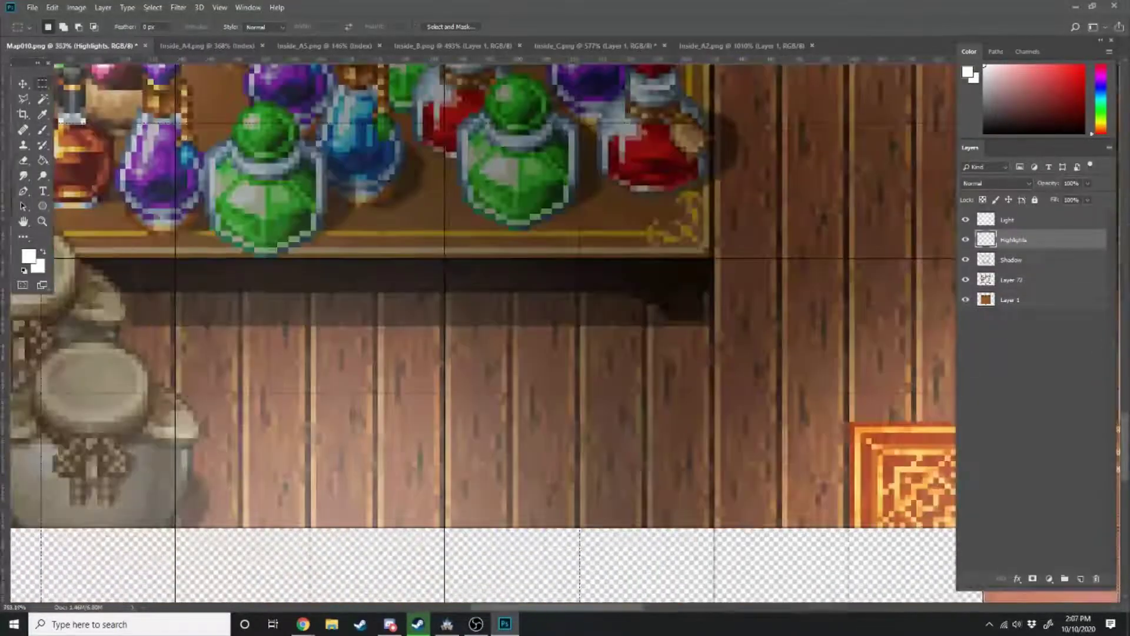
key("e")
key("alt+bracketleft")
left_click(103, 423)
Enlarge the eraser and lighten the Shadow layer along the floor and purple rug beneath the counter.
scroll(103, 422, "down", 7, "alt")
scroll(412, 394, "up", 4, "alt")
scroll(412, 394, "down", 5, "alt")
scroll(410, 218, "up", 4, "alt")
scroll(409, 248, "up", 4, "alt")
scroll(790, 154, "down", 7, "alt")
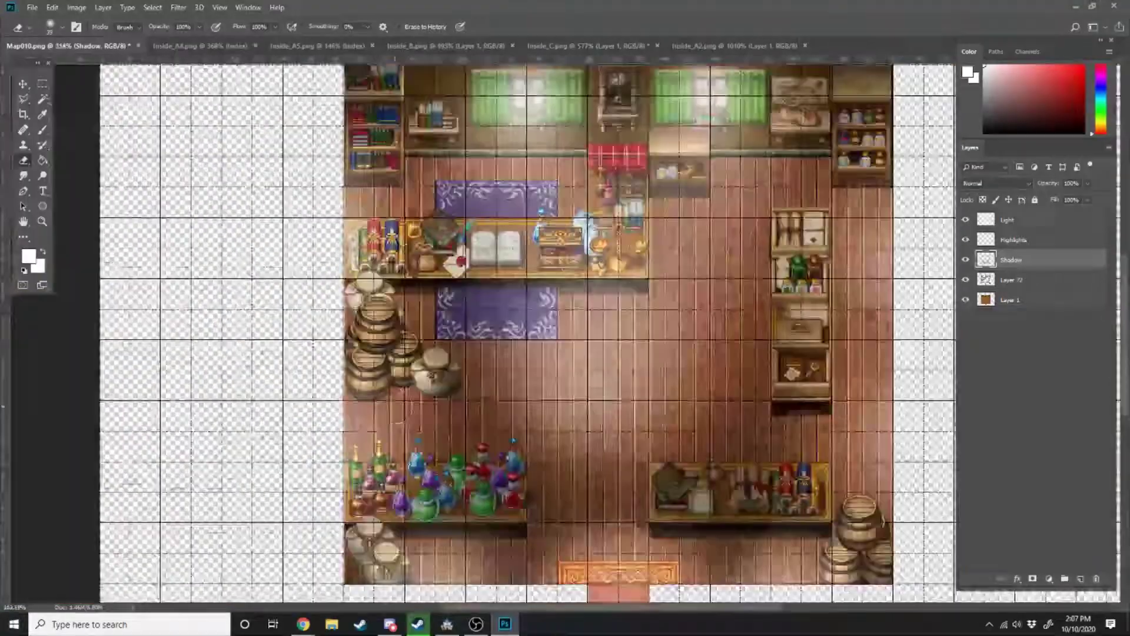
scroll(589, 353, "up", 4, "alt")
scroll(594, 313, "down", 4, "alt")
key("bracketright")
key("bracketright")
key("bracketright")
key("bracketright")
left_click_drag(594, 313, 491, 311)
scroll(441, 274, "up", 4, "alt")
scroll(524, 259, "down", 4, "alt")
scroll(518, 259, "down", 3, "alt")
Move the Shadow layer above Highlights and merge Highlights down into Layer 72.
right_click(1024, 239)
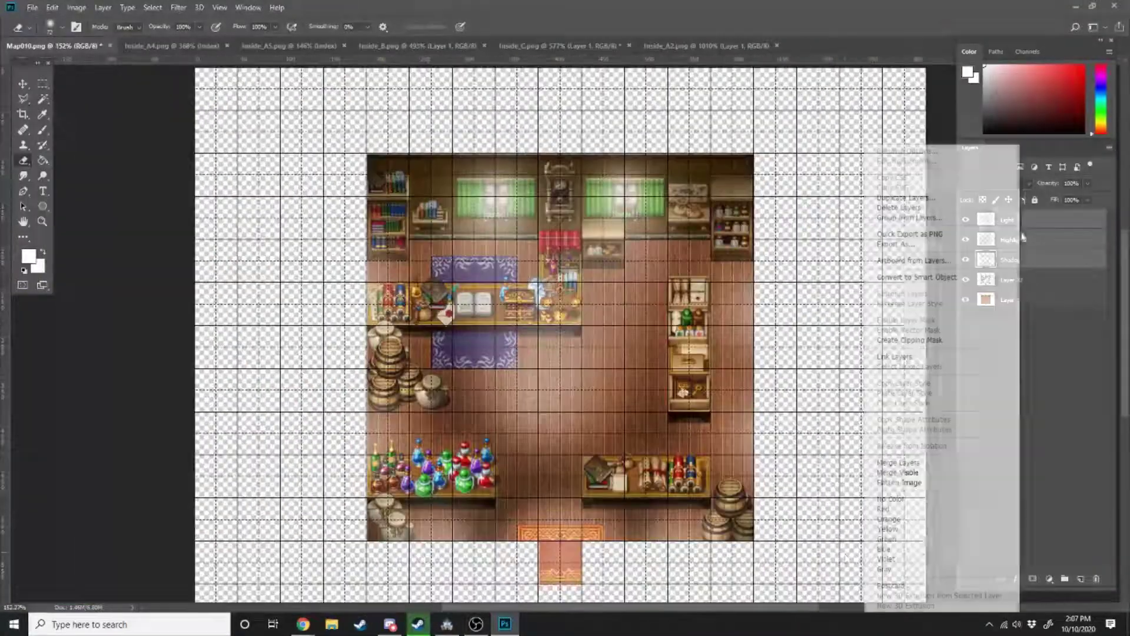
left_click_drag(1027, 260, 1027, 237)
right_click(1031, 258)
left_click(907, 483)
Merge the Shadow and Light layers into a single Light layer.
scroll(371, 274, "up", 1, "alt")
scroll(509, 349, "down", 1)
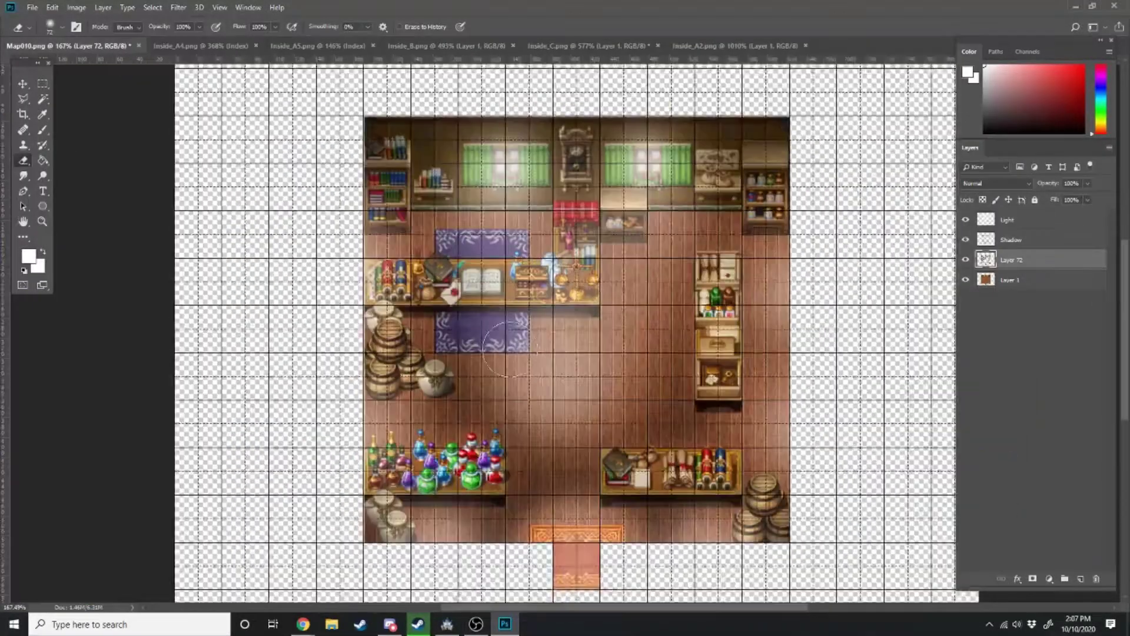
left_click(1007, 244)
left_click(1017, 222, "shift")
right_click(1016, 224)
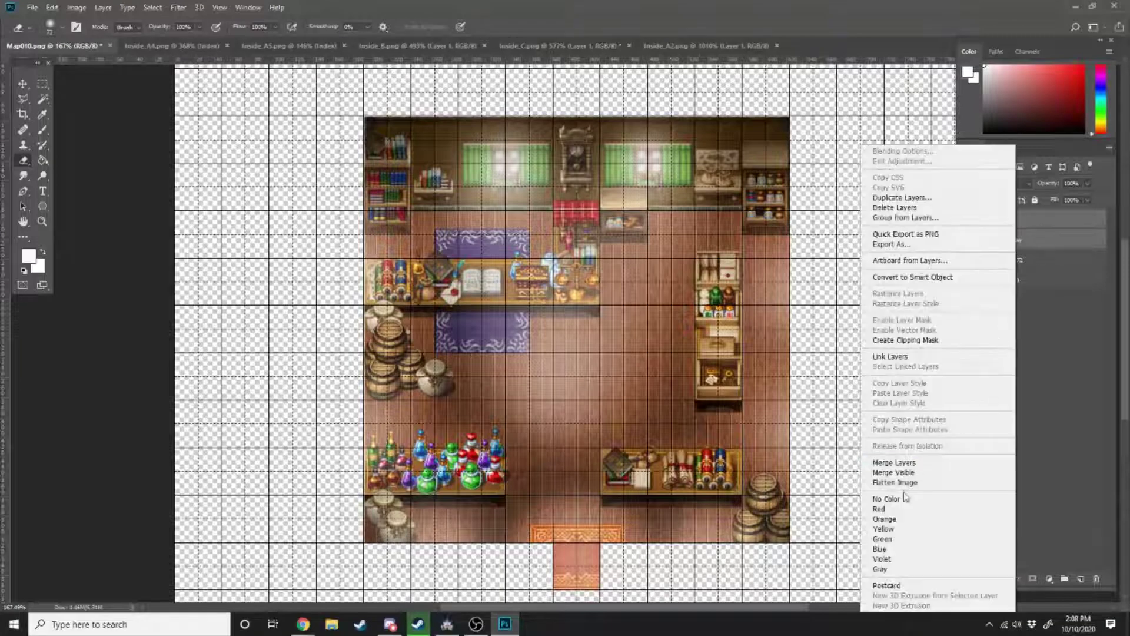
left_click(922, 462)
Toggle the merged Light layer's visibility to compare the shop with and without the lighting.
left_click(966, 220)
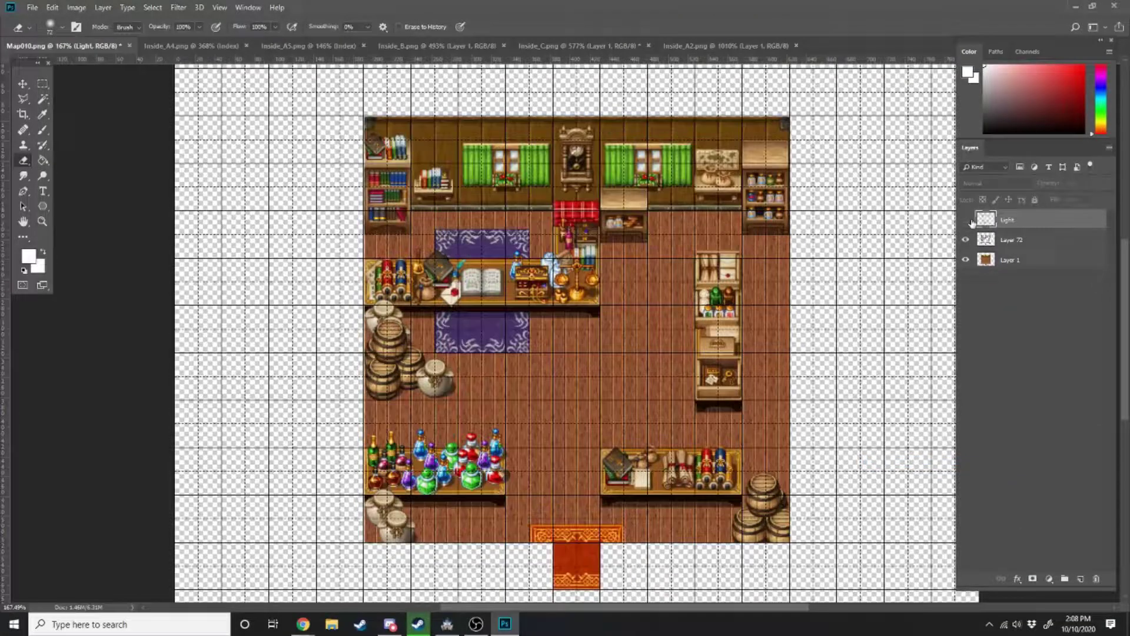
left_click(966, 220)
left_click(971, 221)
left_click(972, 221)
left_click(971, 222)
left_click(971, 221)
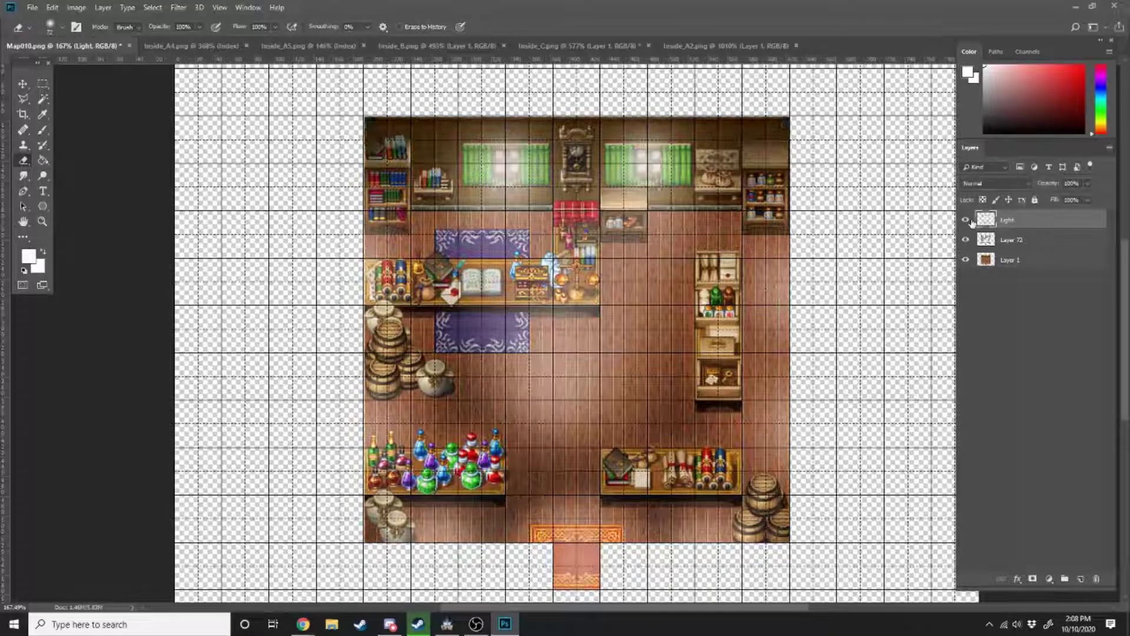
scroll(792, 347, "down", 2, "alt")
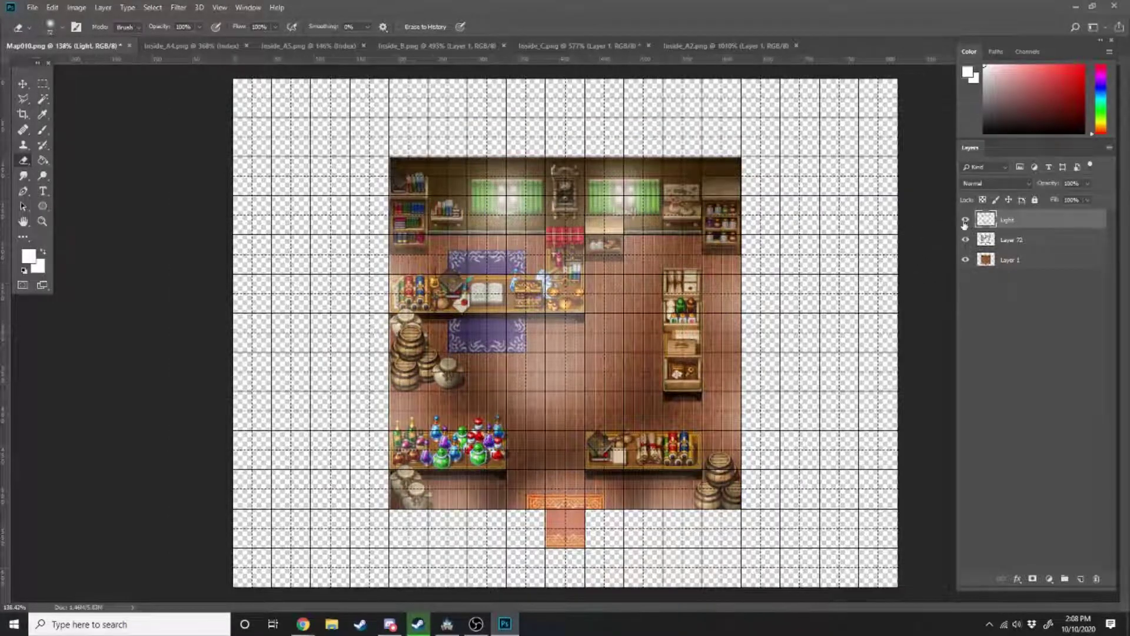
Hide the Light layer and rename Layer 72 as Clutter Layer.
left_click(965, 220)
left_click(1017, 246)
scroll(543, 351, "up", 4, "alt")
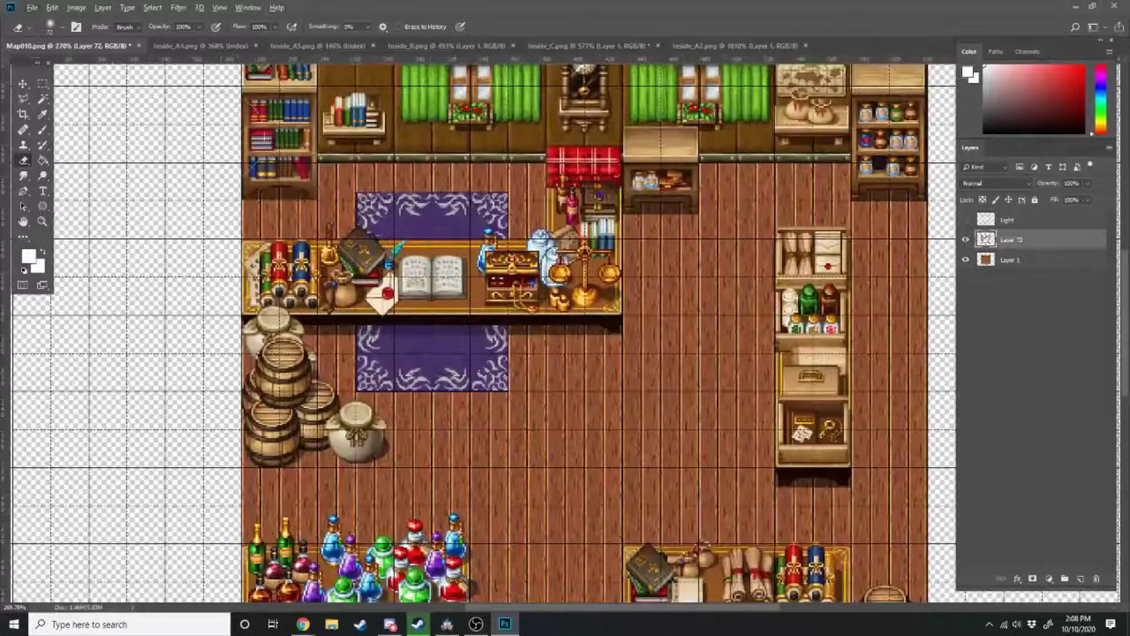
left_click(43, 83)
double_click(1009, 240)
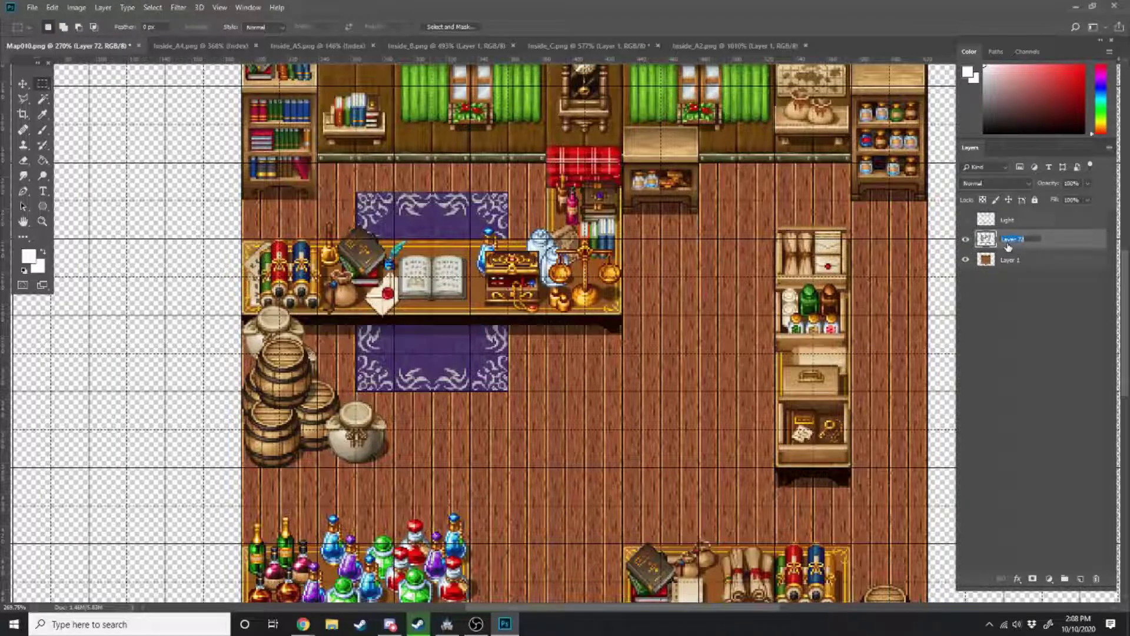
type("Clutter Layer")
key("Return")
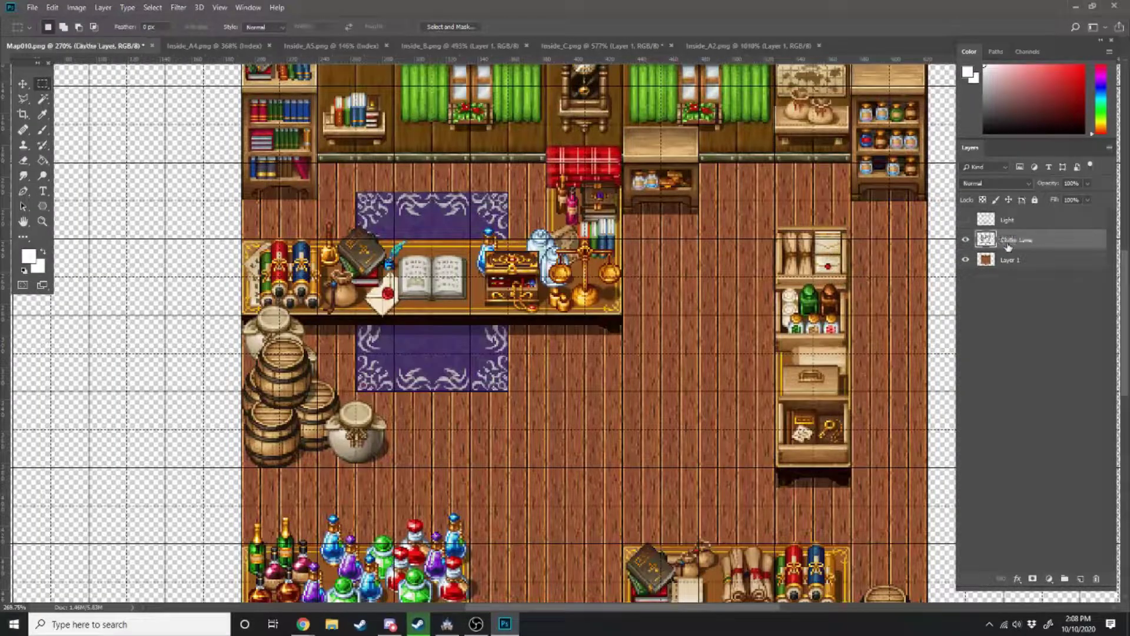
Select the strip of bottle tops rising above the potion table's upper edge on Clutter Layer.
scroll(386, 222, "up", 2, "alt")
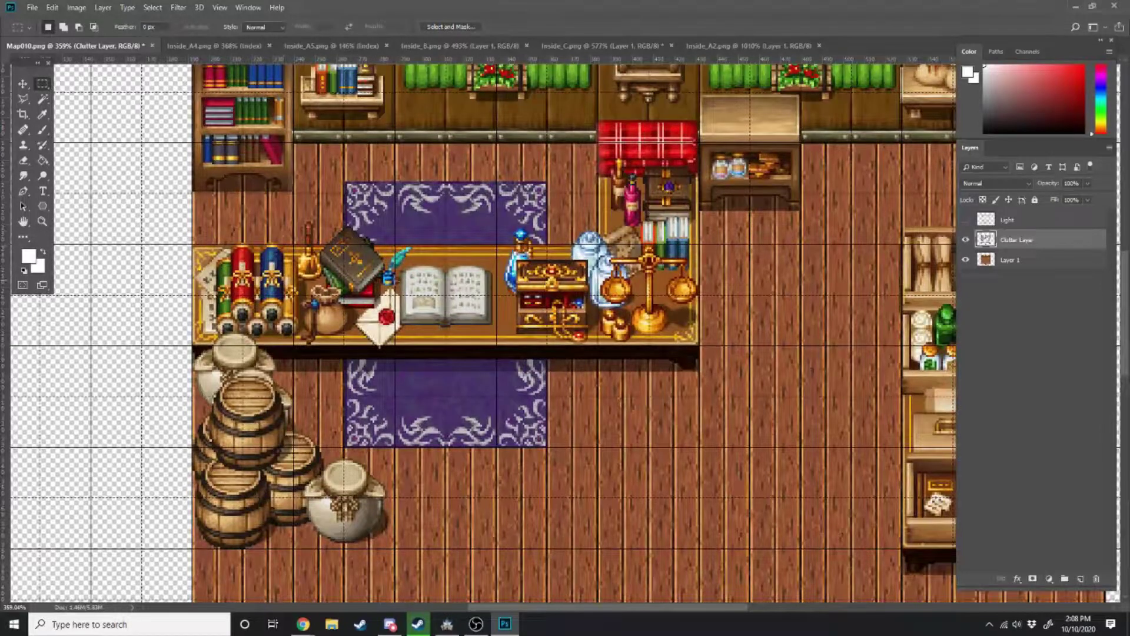
scroll(712, 316, "down", 4, "alt")
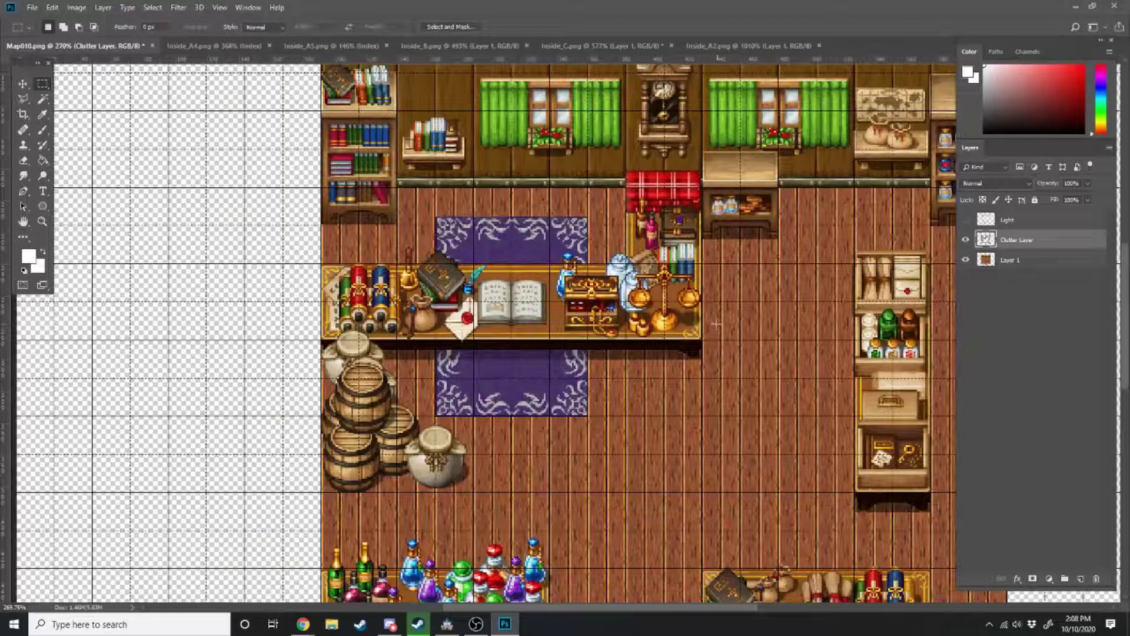
scroll(483, 523, "up", 7, "alt")
scroll(491, 492, "up", 1, "alt")
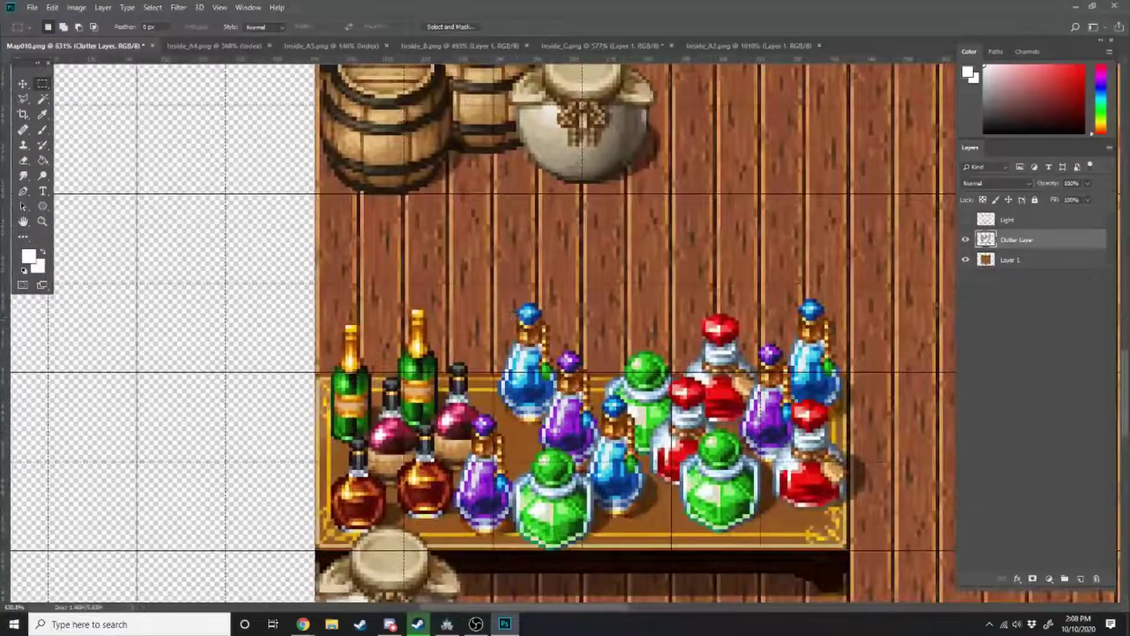
left_click_drag(786, 363, 864, 372)
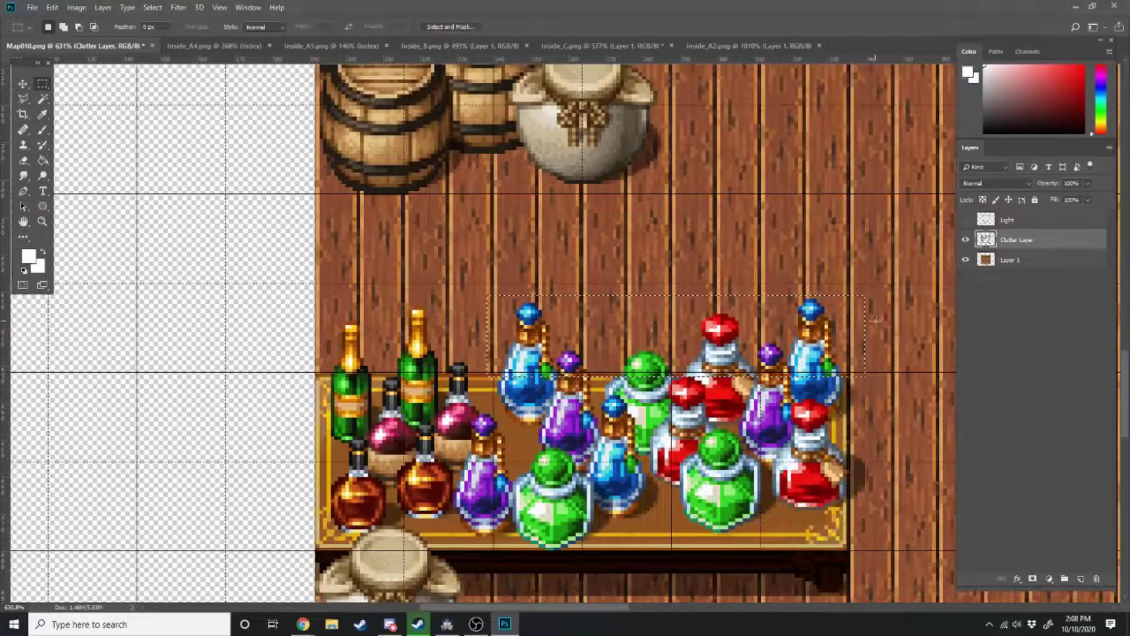
left_click_drag(877, 273, 315, 375)
scroll(466, 357, "down", 3, "alt")
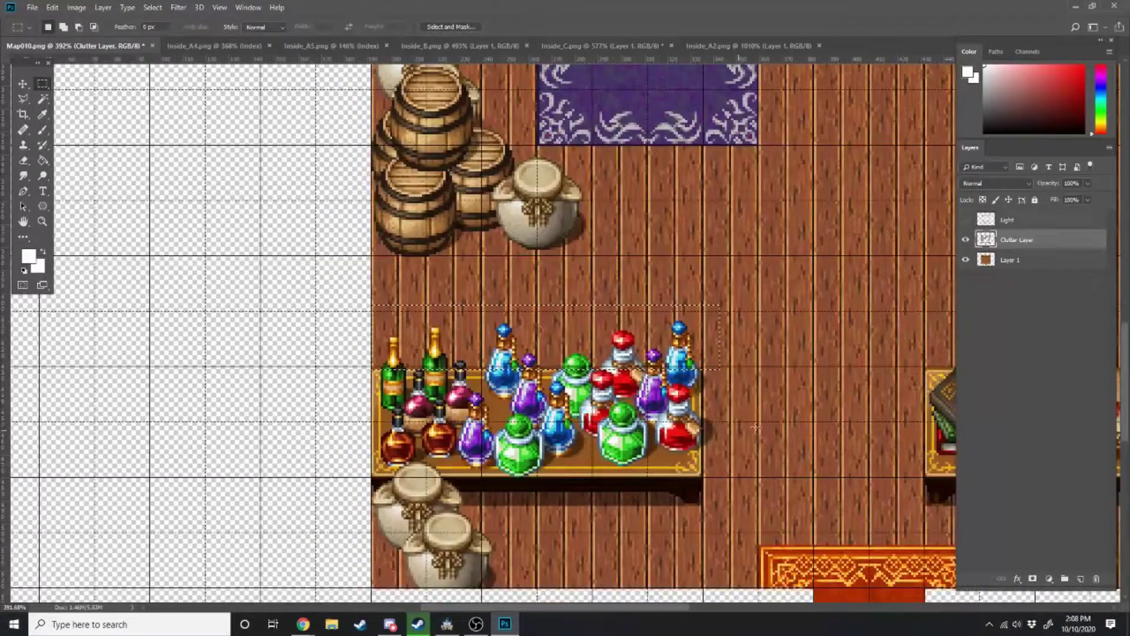
Add the strip above the counter's upper edge and the area beside the stacked barrels to the selection.
scroll(824, 399, "down", 1)
scroll(824, 399, "down", 3, "alt")
scroll(647, 265, "up", 2, "alt")
scroll(608, 330, "up", 2, "alt")
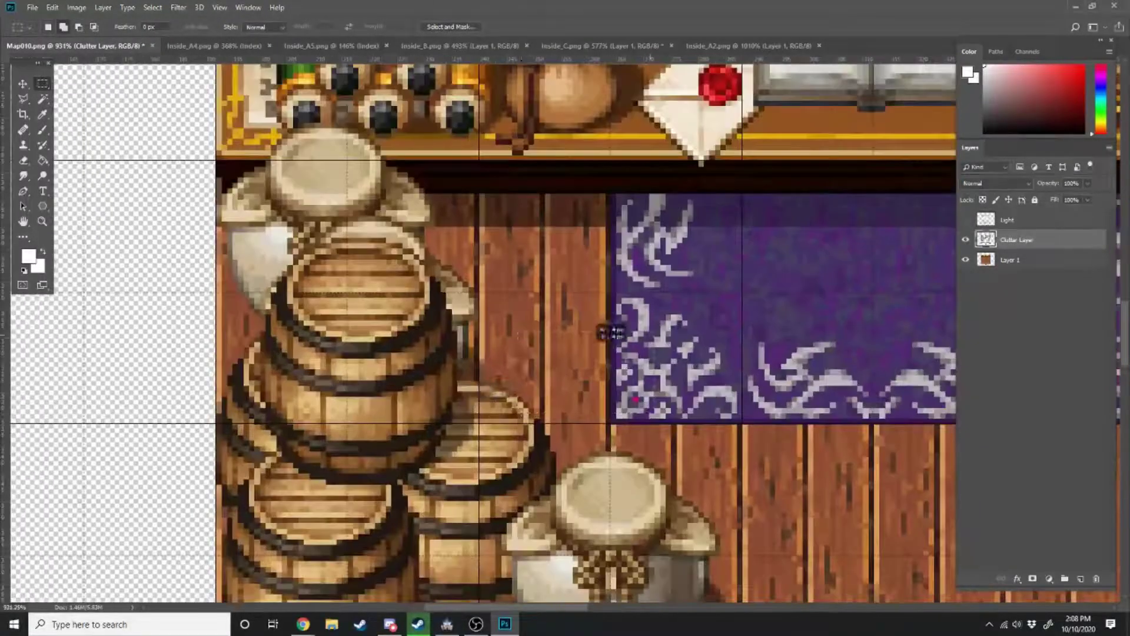
scroll(668, 240, "down", 1, "alt")
scroll(665, 242, "up", 1)
scroll(589, 244, "down", 9, "ctrl")
scroll(610, 263, "down", 3, "alt")
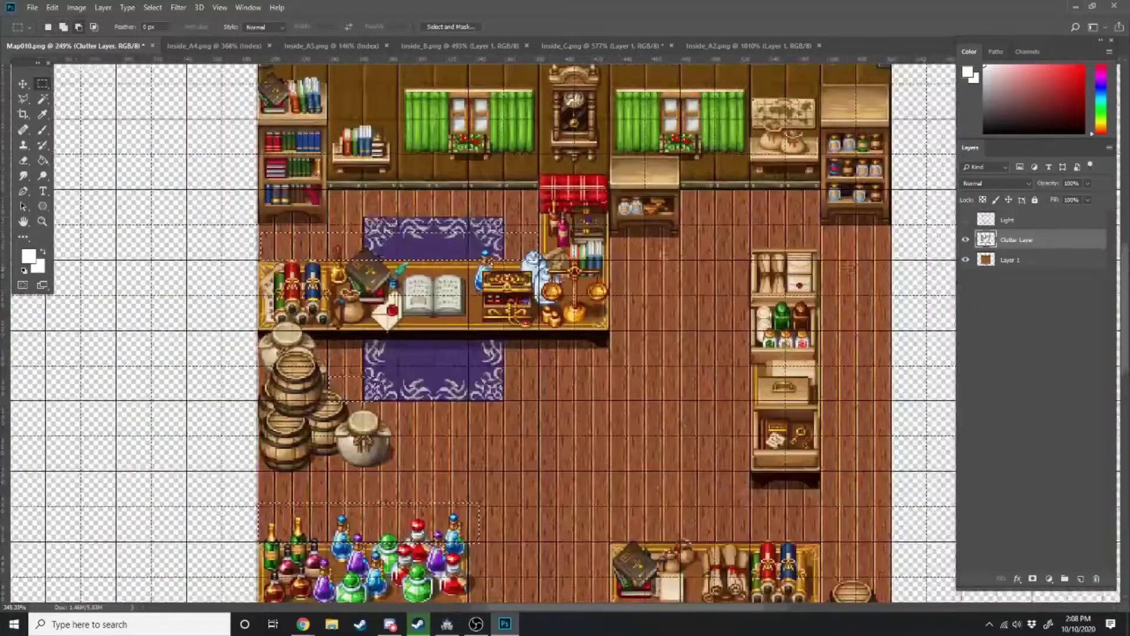
Add the tops of the right-hand shelf, the lower-right barrels and the clutter above the scroll table to the selection.
scroll(818, 268, "up", 6, "alt")
left_click_drag(574, 199, 851, 259, "shift")
scroll(824, 253, "down", 5, "alt")
scroll(824, 253, "down", 3)
scroll(848, 500, "up", 5, "alt")
left_click_drag(748, 338, 1034, 445, "shift")
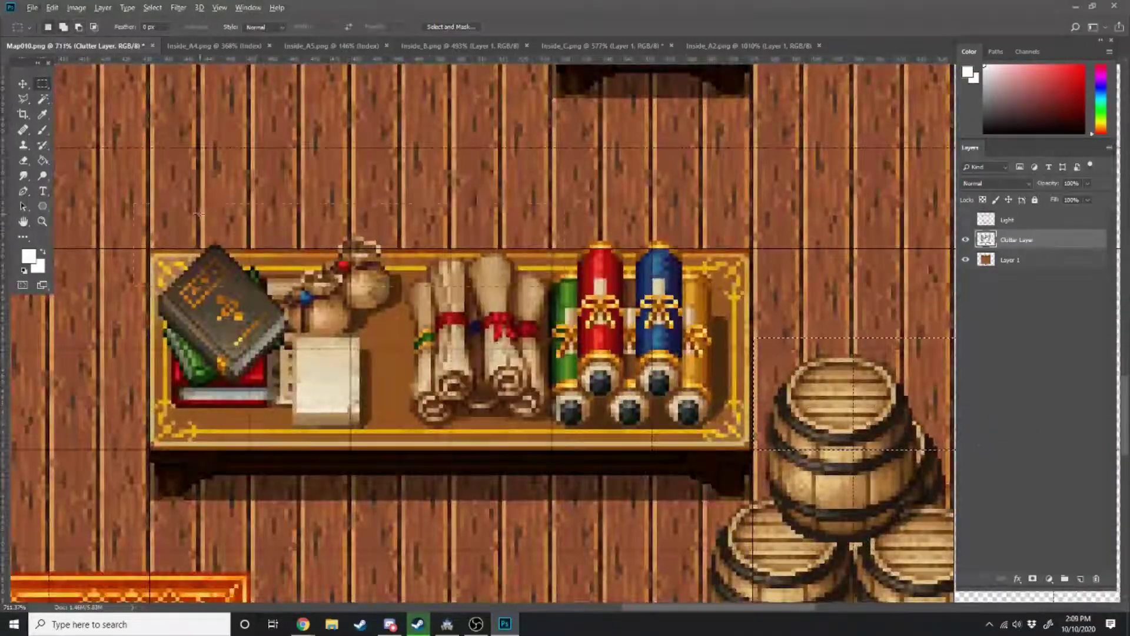
left_click_drag(137, 205, 754, 248, "shift")
Cut the selected overlapping parts from Clutter Layer and paste them in place on a new layer.
scroll(427, 329, "down", 3, "alt")
scroll(472, 269, "down", 3, "alt")
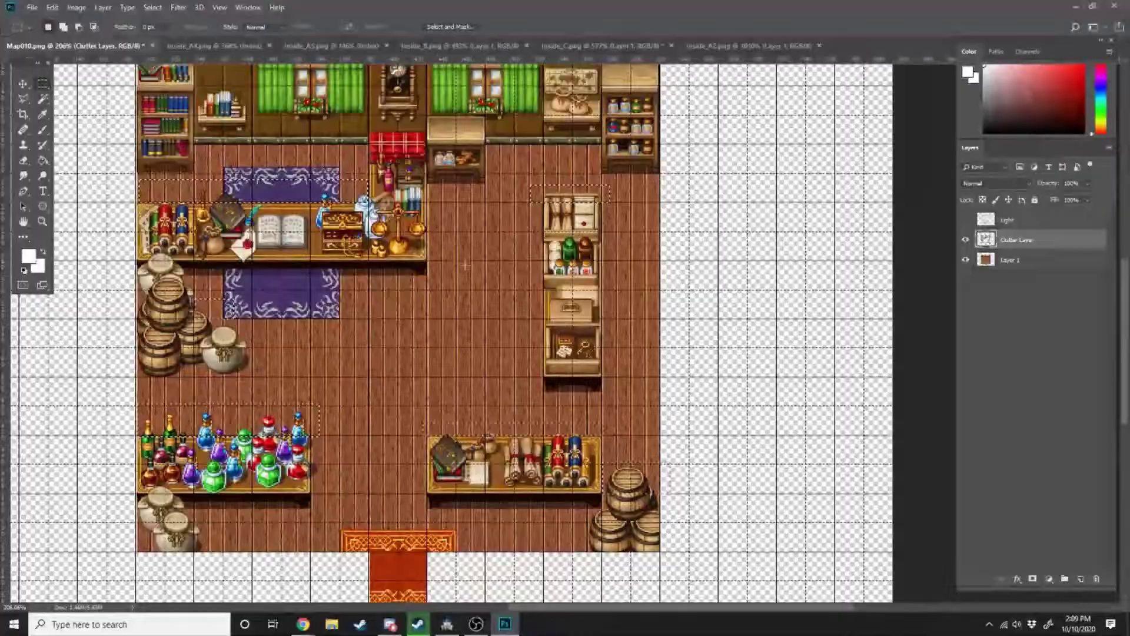
key("ctrl+x")
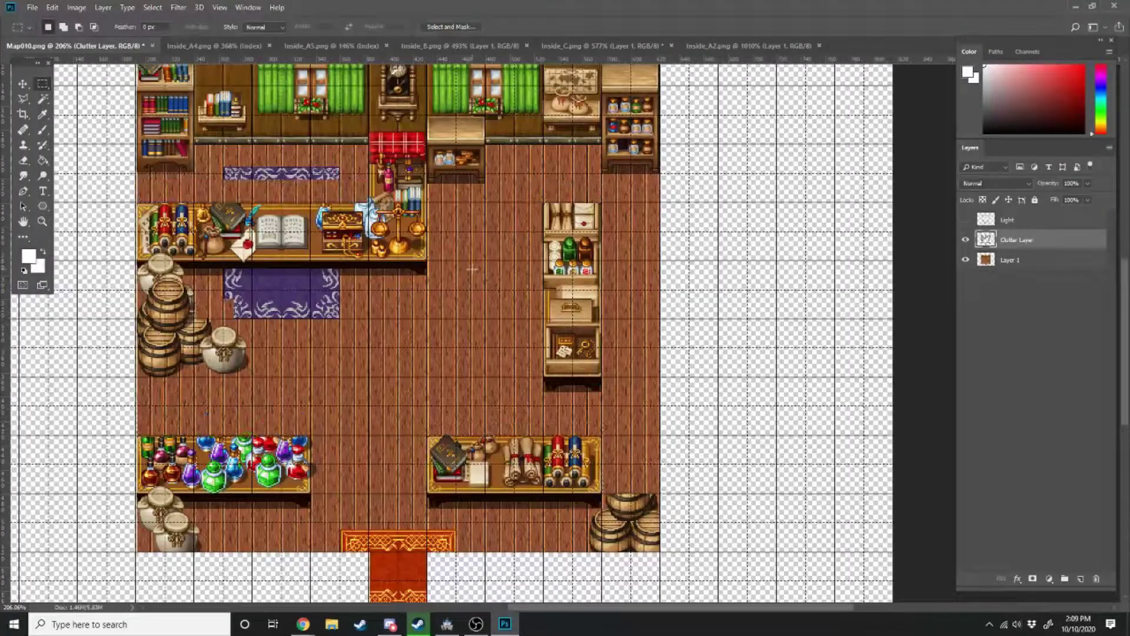
key("ctrl+shift+v")
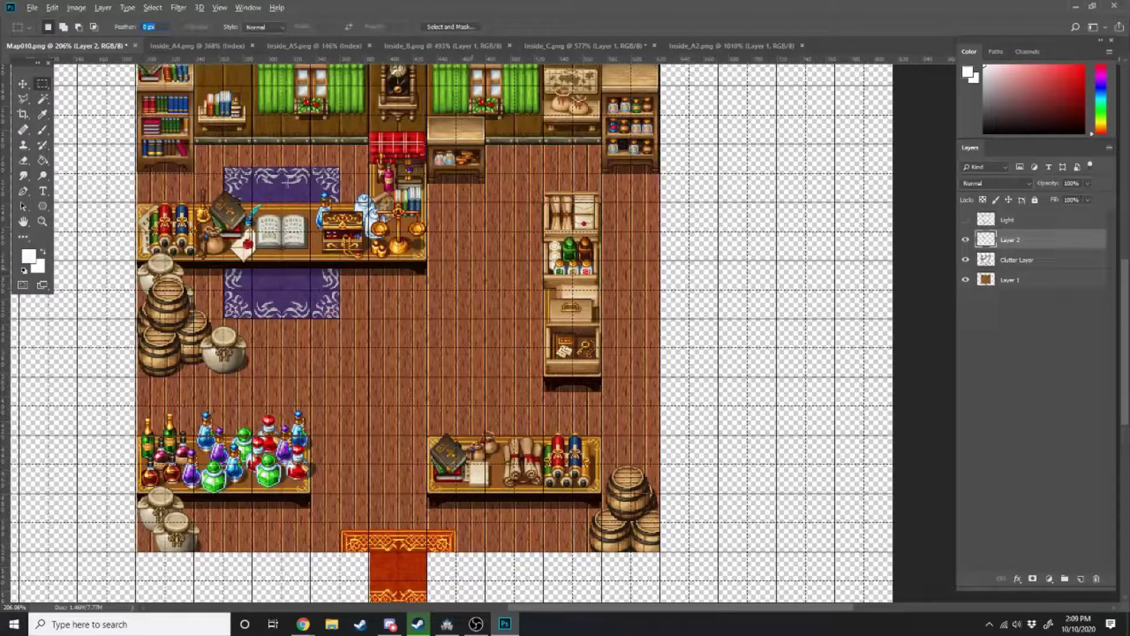
Select the left part of the upper purple rug on Layer 2, down to the top corner of the black book.
scroll(213, 177, "up", 6, "alt")
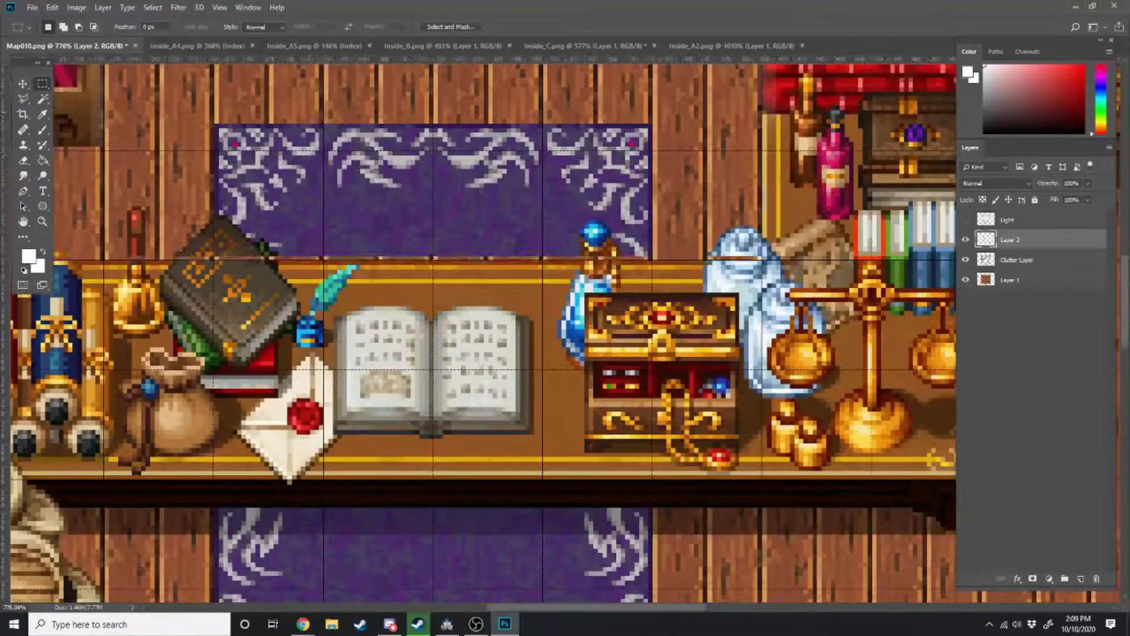
scroll(309, 153, "up", 3, "alt")
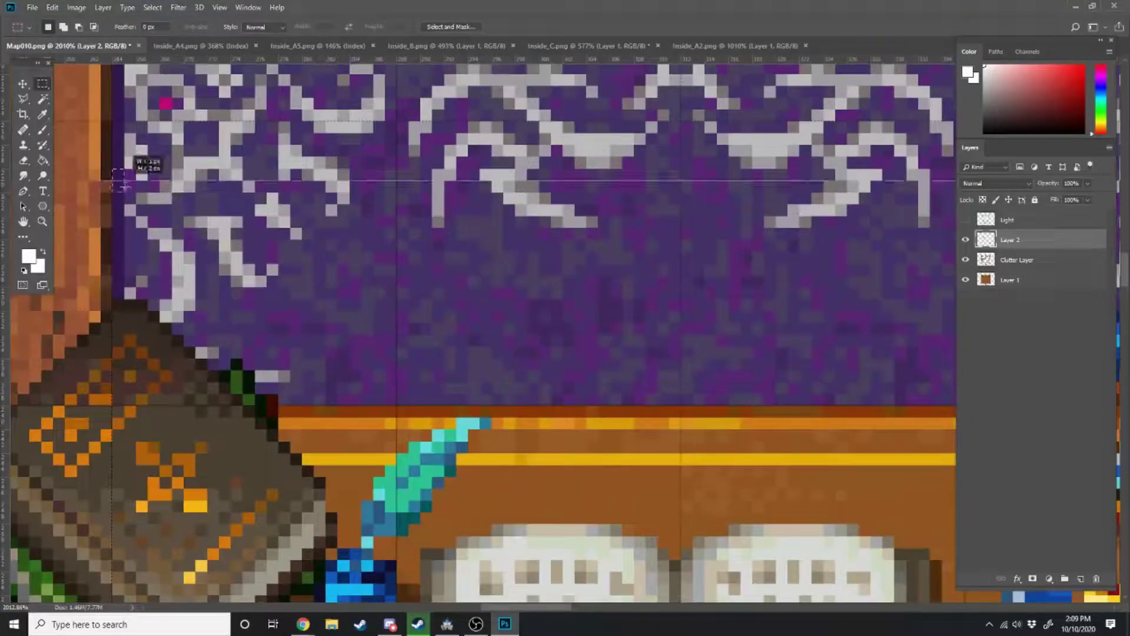
scroll(688, 253, "down", 3, "alt")
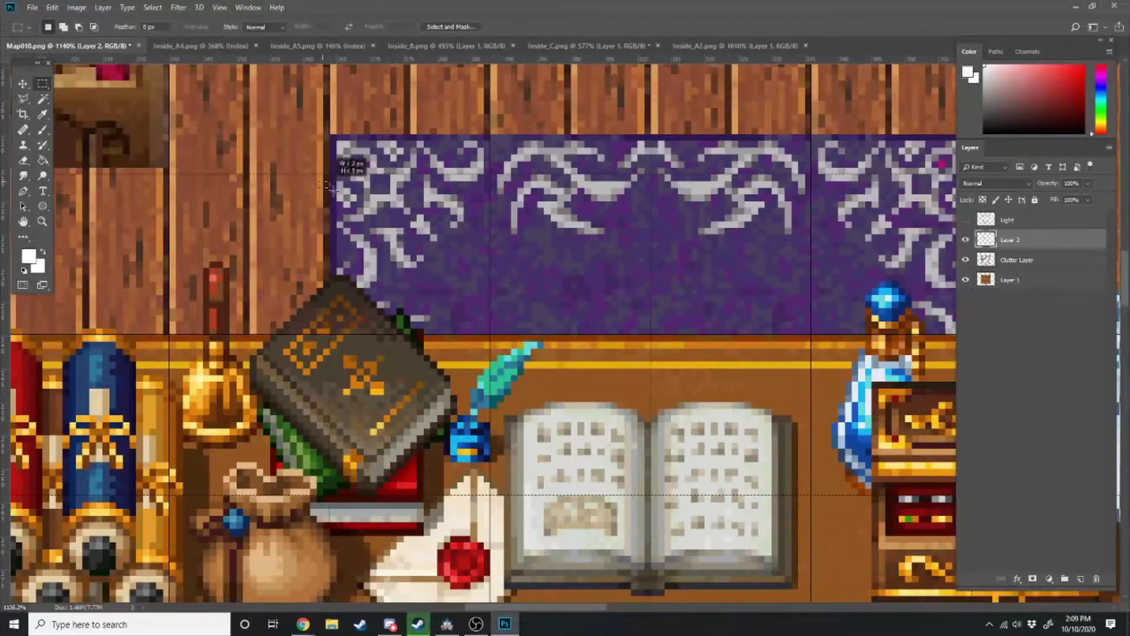
left_click_drag(333, 189, 484, 274)
scroll(516, 300, "up", 3, "alt")
left_click_drag(193, 236, 489, 271, "shift")
key("ctrl+z")
left_click_drag(204, 255, 493, 262, "shift")
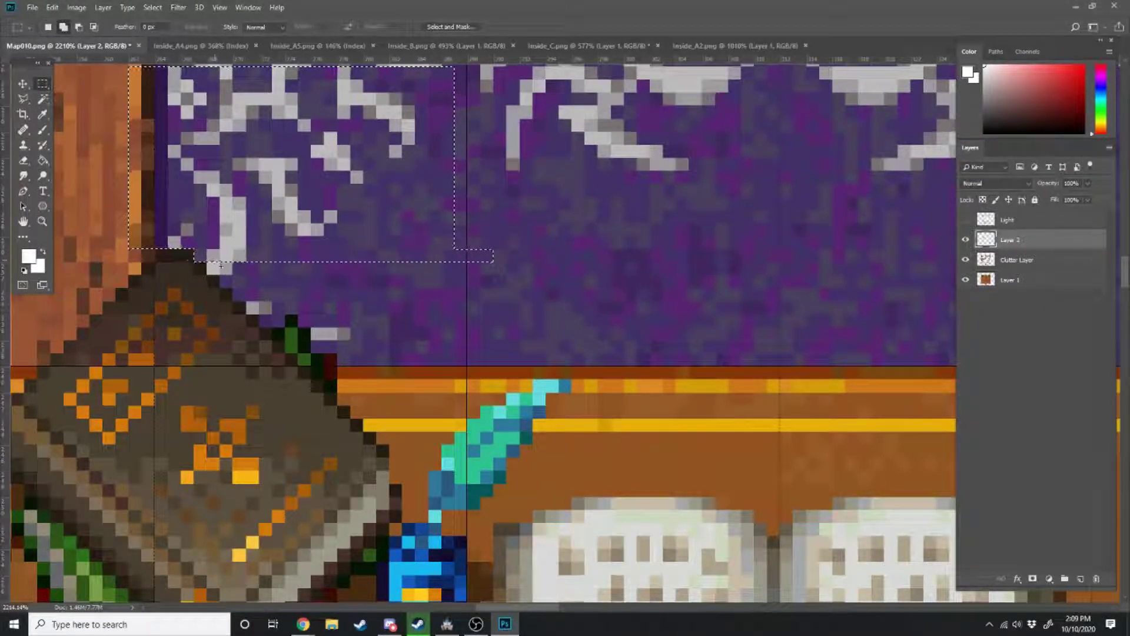
Extend the selection in stair steps over the rug pixels along the black book's upper-right edge.
left_click_drag(212, 263, 559, 262, "shift")
left_click_drag(220, 264, 598, 288, "shift")
left_click_drag(233, 276, 624, 301, "shift")
left_click_drag(247, 301, 285, 314, "shift")
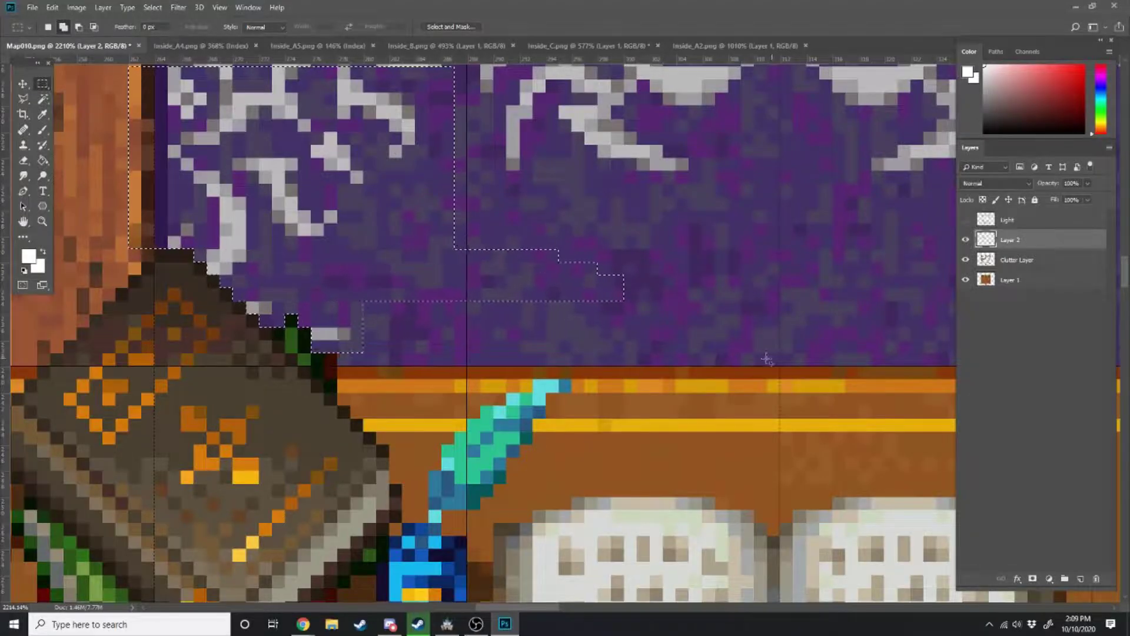
Add the rest of the upper rug down to the counter's edge, leaving out the top of the blue bottle.
left_click_drag(766, 358, 327, 301, "shift")
scroll(353, 329, "down", 5, "alt")
scroll(754, 355, "up", 5, "alt")
left_click_drag(694, 406, 652, 332, "shift")
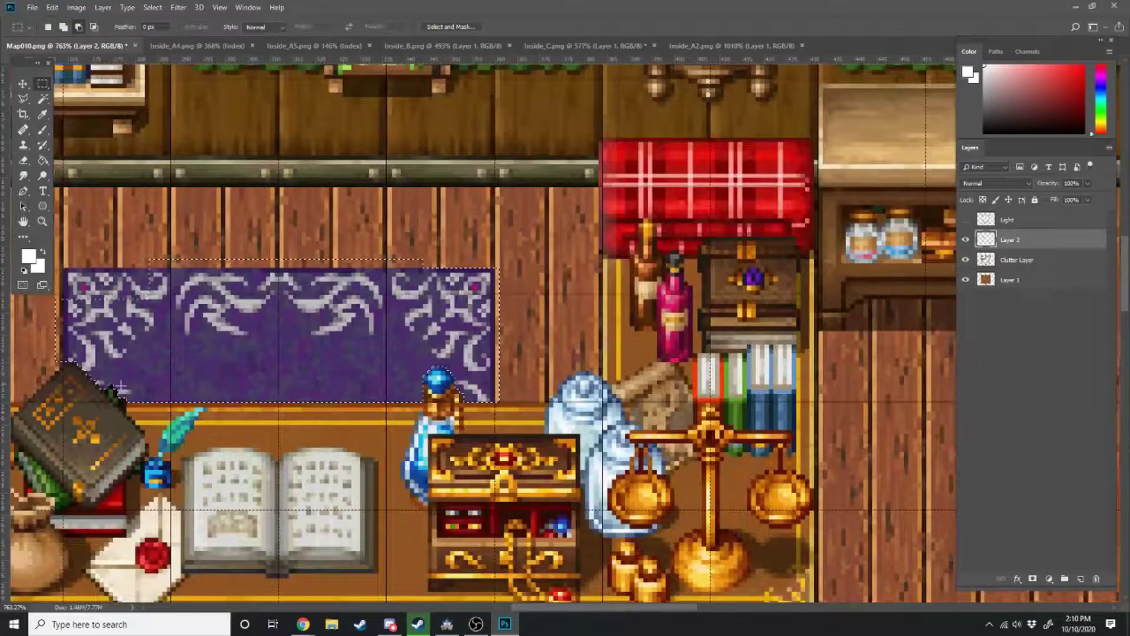
Cut the selected rug from Layer 2 and merge the pasted copy into Clutter Layer.
key("ctrl+x")
key("ctrl+v")
left_click_drag(1009, 240, 1010, 263)
key("ctrl+e")
scroll(963, 268, "down", 5, "alt")
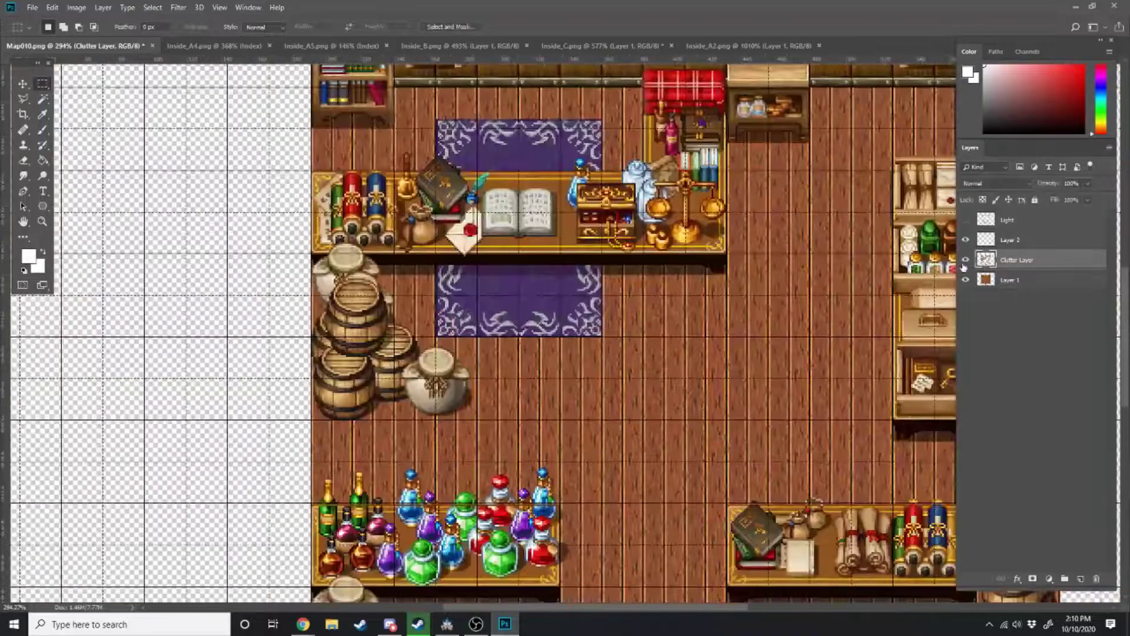
Hide Clutter Layer and cut the leftover piece of the lower purple rug from Layer 2 onto a new layer.
left_click(965, 259)
left_click(965, 259)
left_click(966, 260)
left_click(1009, 239)
scroll(284, 288, "up", 3, "alt")
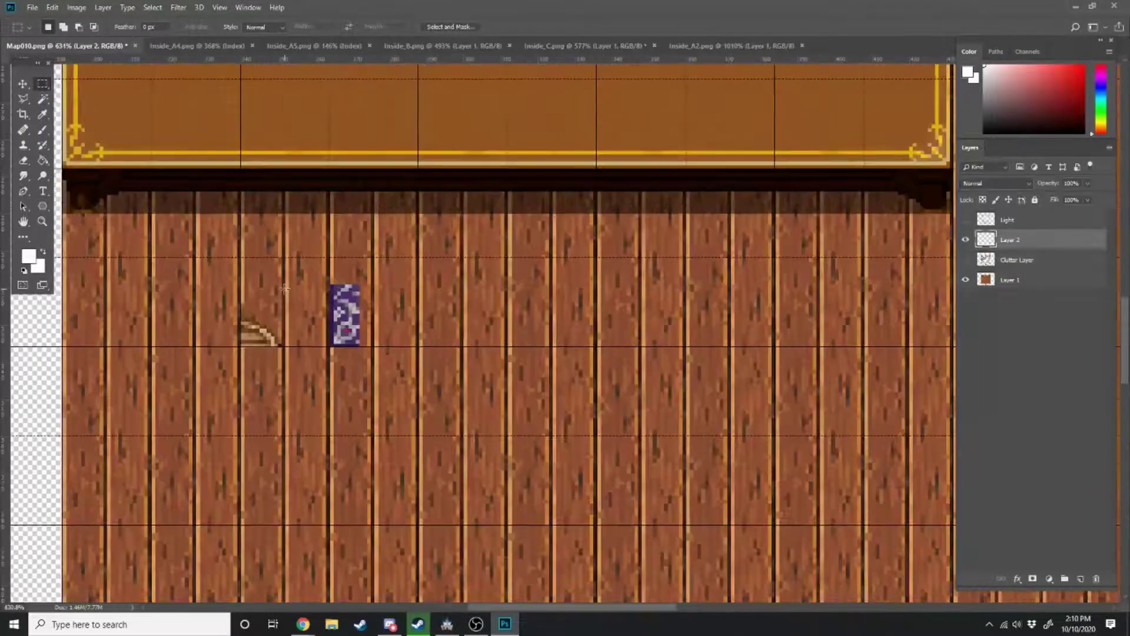
scroll(285, 288, "up", 1, "alt")
left_click_drag(315, 269, 418, 392)
key("ctrl+x")
key("ctrl+v")
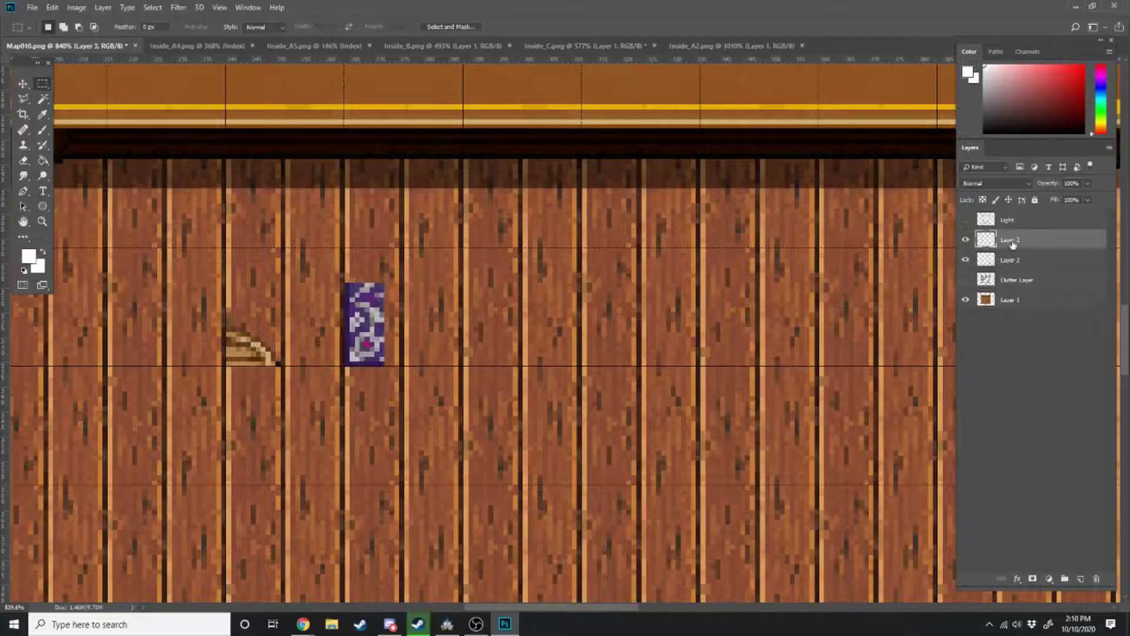
Move the lower rug piece's layer below Layer 2 and delete it.
left_click_drag(1012, 241, 1009, 265)
right_click(1008, 265)
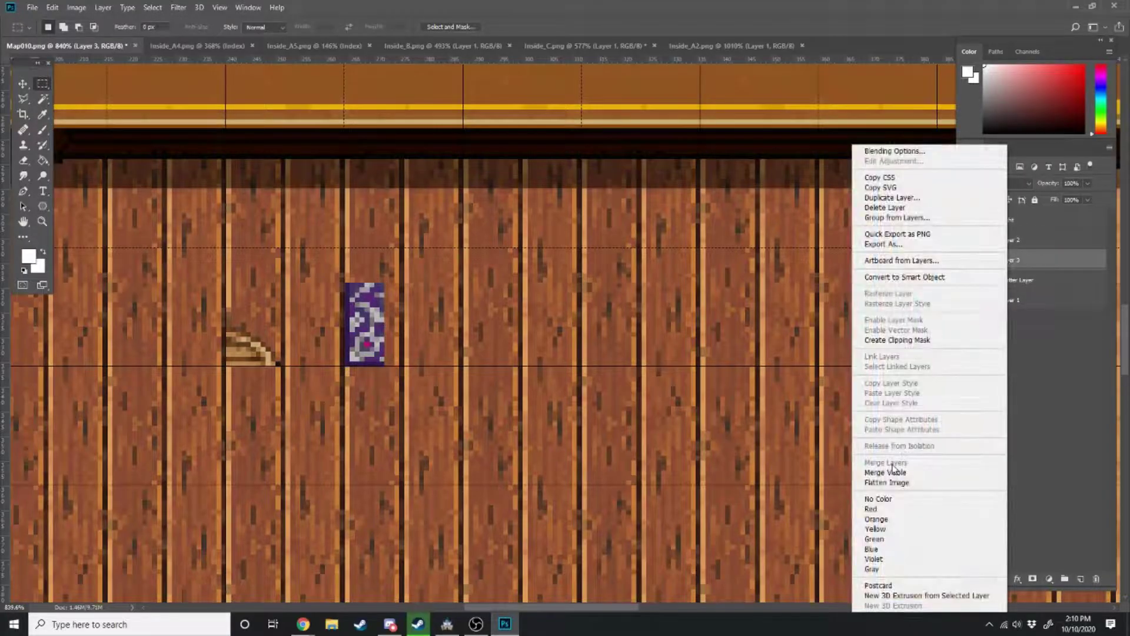
key("Escape")
key("Delete")
Show Clutter Layer on its own by hiding Layer 1 and Layer 2.
scroll(480, 347, "down", 15, "alt")
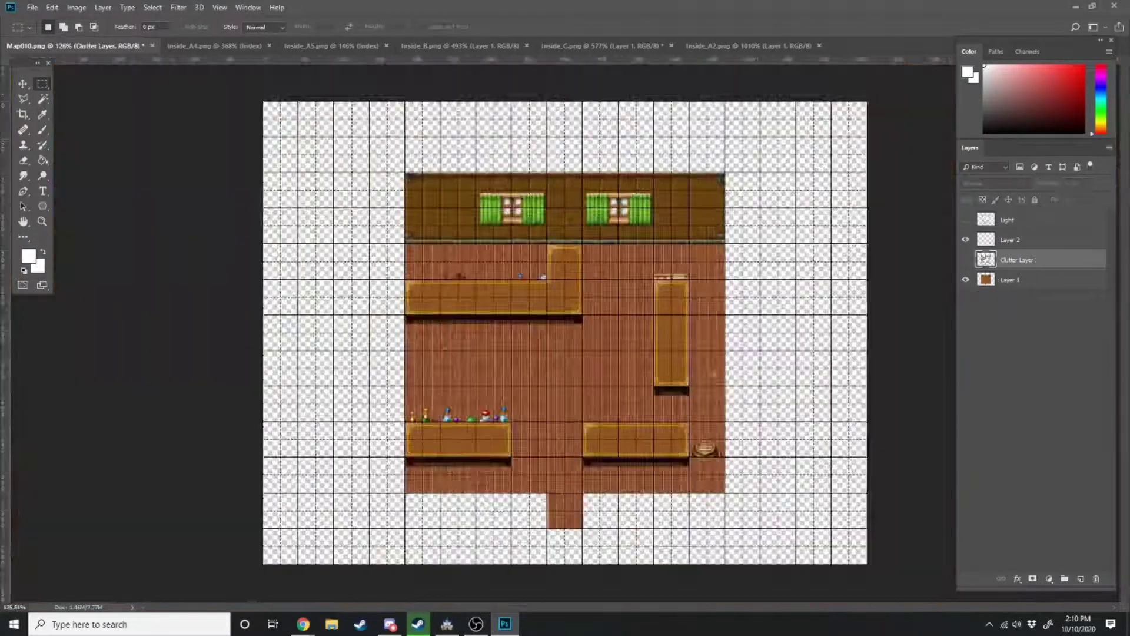
scroll(695, 376, "up", 8, "alt")
scroll(731, 506, "down", 5, "alt")
scroll(306, 335, "up", 2, "alt")
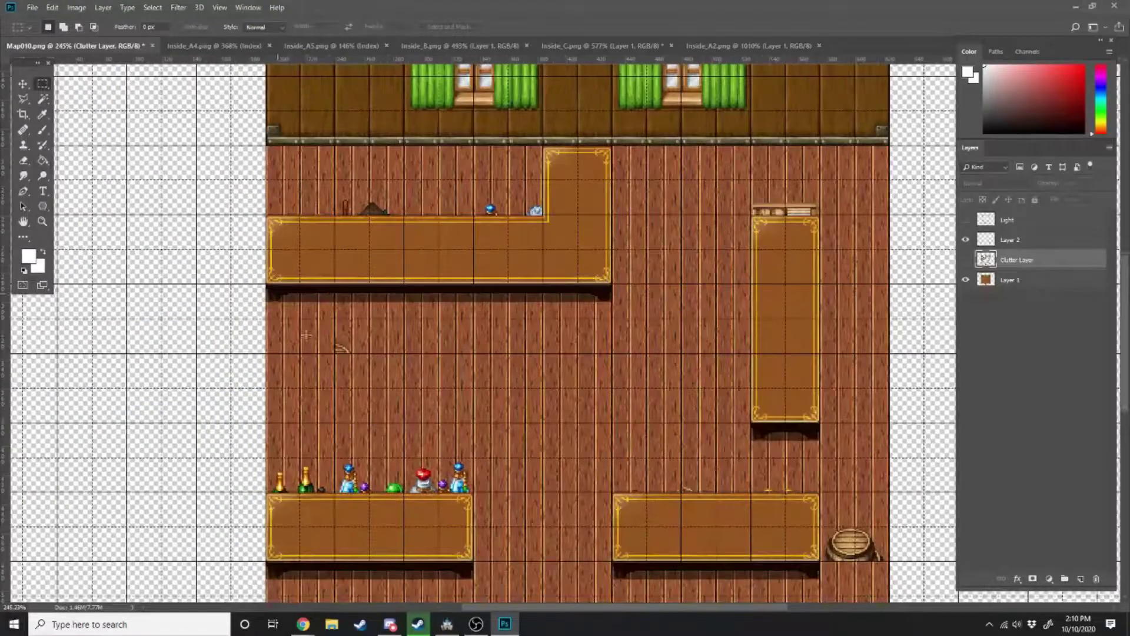
scroll(396, 255, "up", 2, "alt")
scroll(397, 255, "down", 2, "alt")
left_click(965, 260)
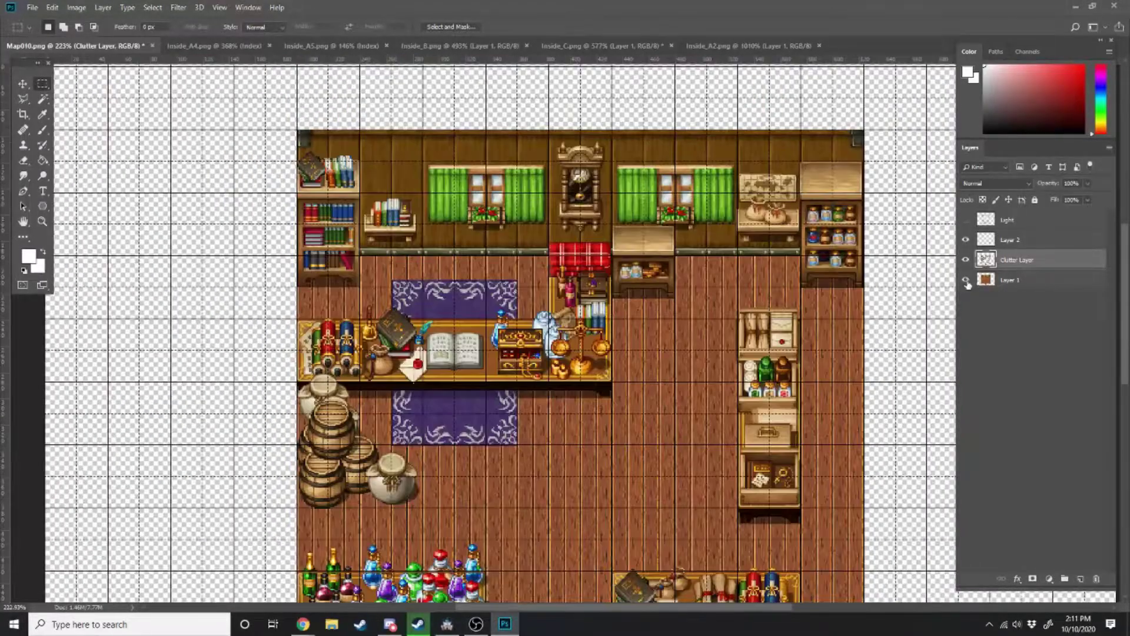
left_click(966, 279)
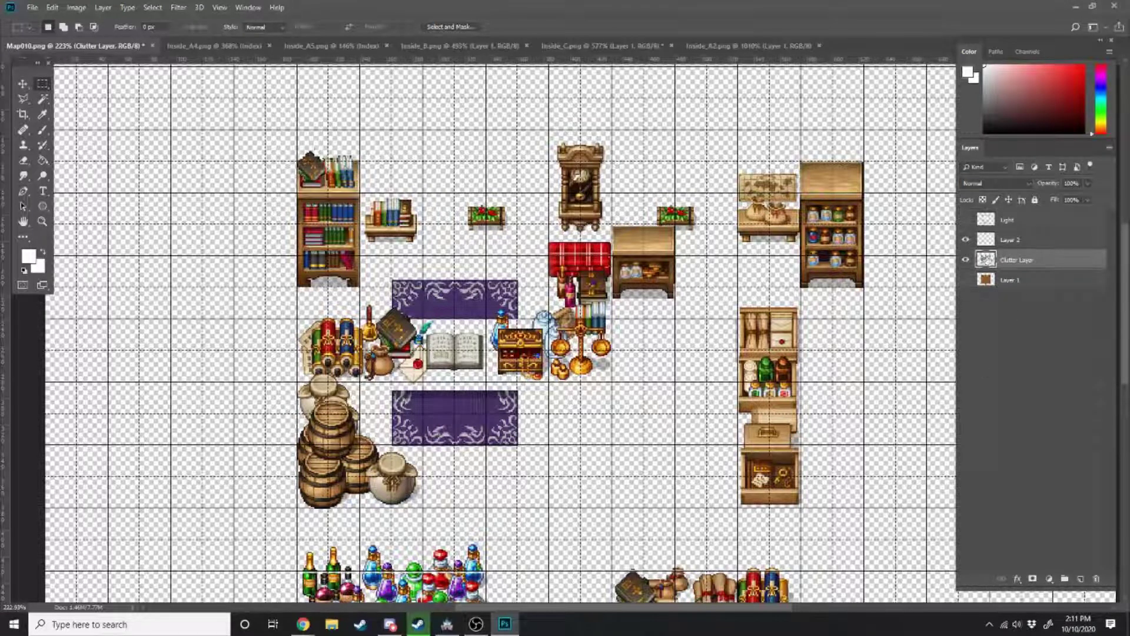
scroll(518, 365, "down", 4, "alt")
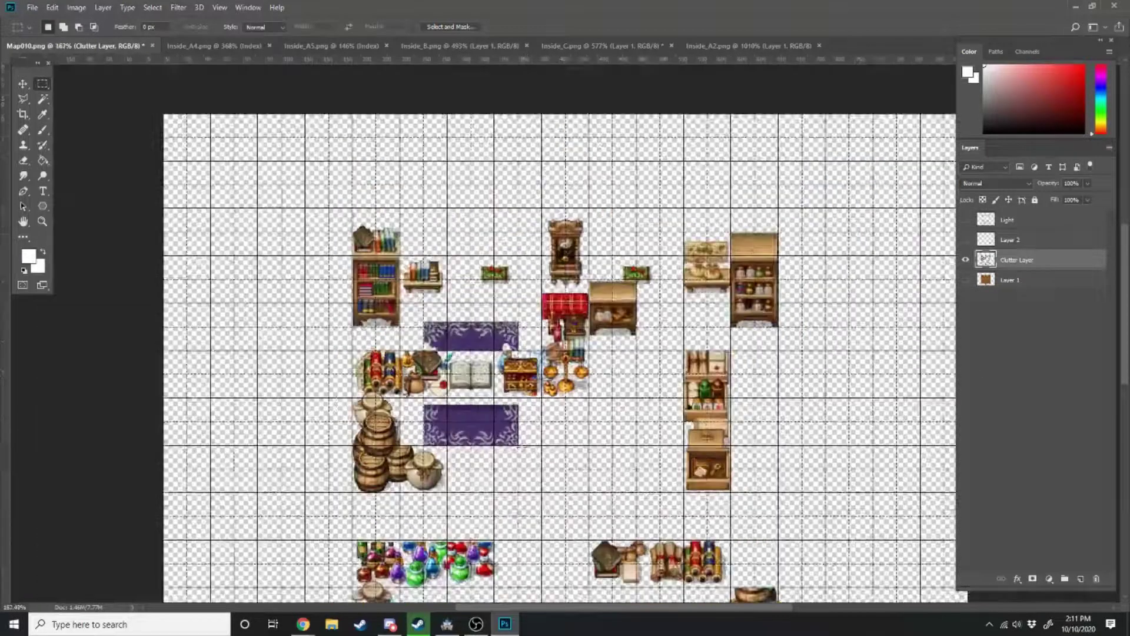
scroll(518, 365, "down", 4)
scroll(499, 346, "down", 1)
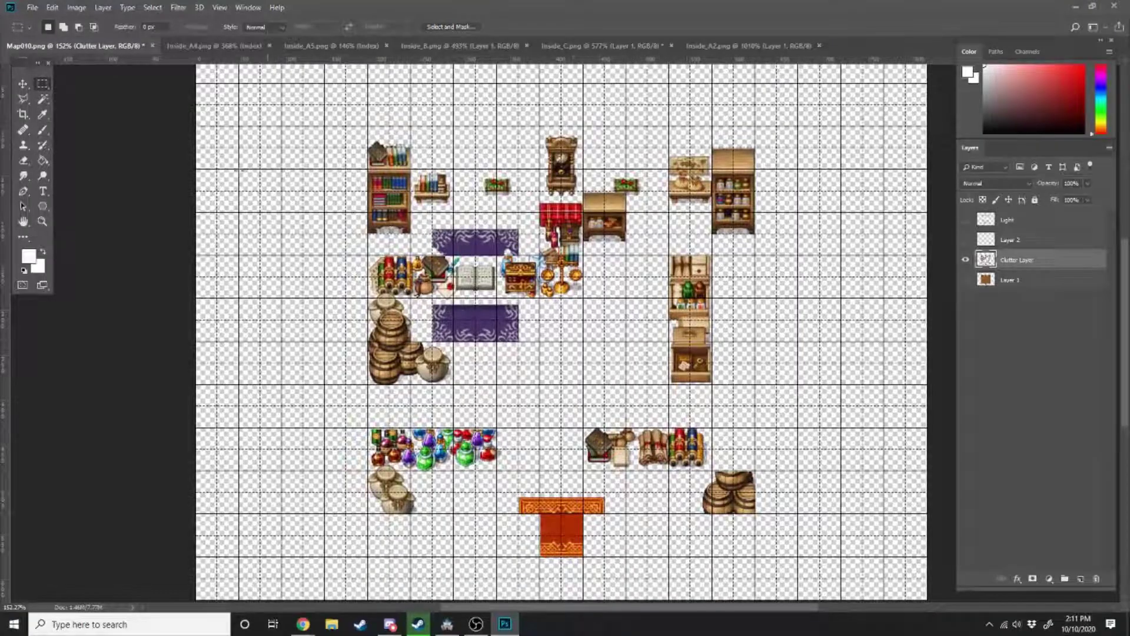
Export the visible clutter as a PNG named ShopBottom into the RPG Maker project's img/layers folder.
left_click(32, 7)
mouse_move(36, 169)
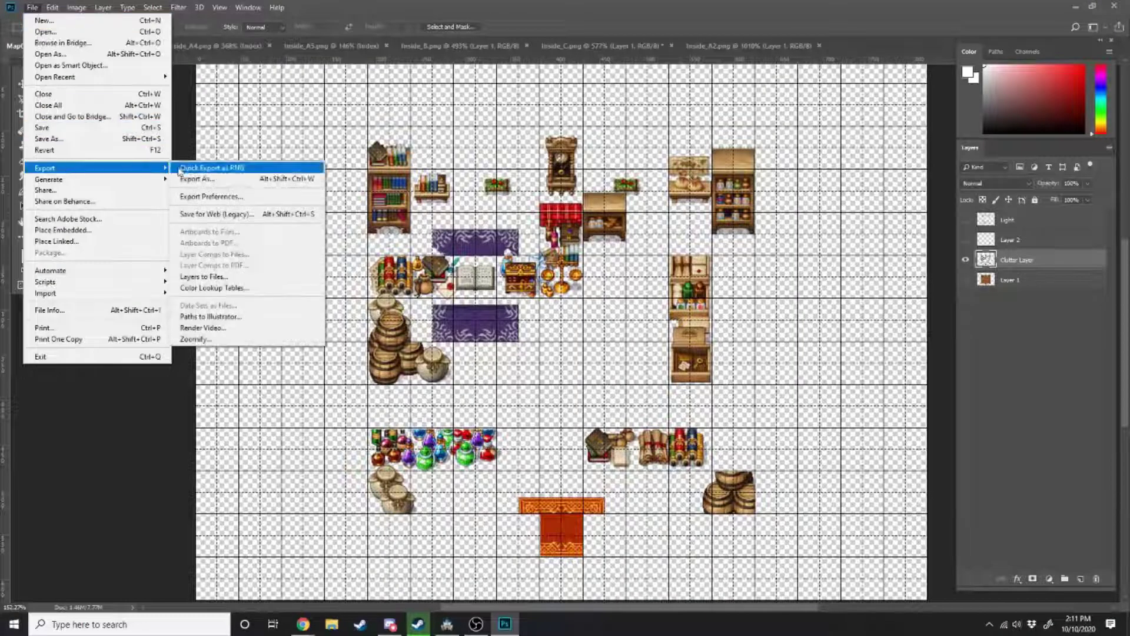
left_click(248, 168)
left_click(65, 162)
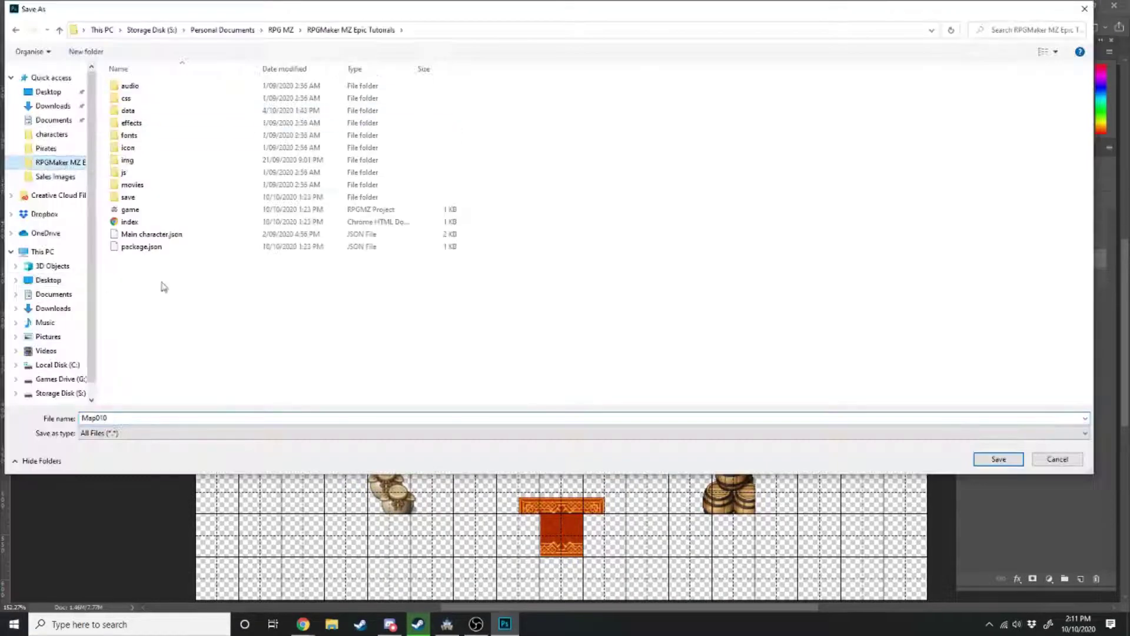
double_click(131, 159)
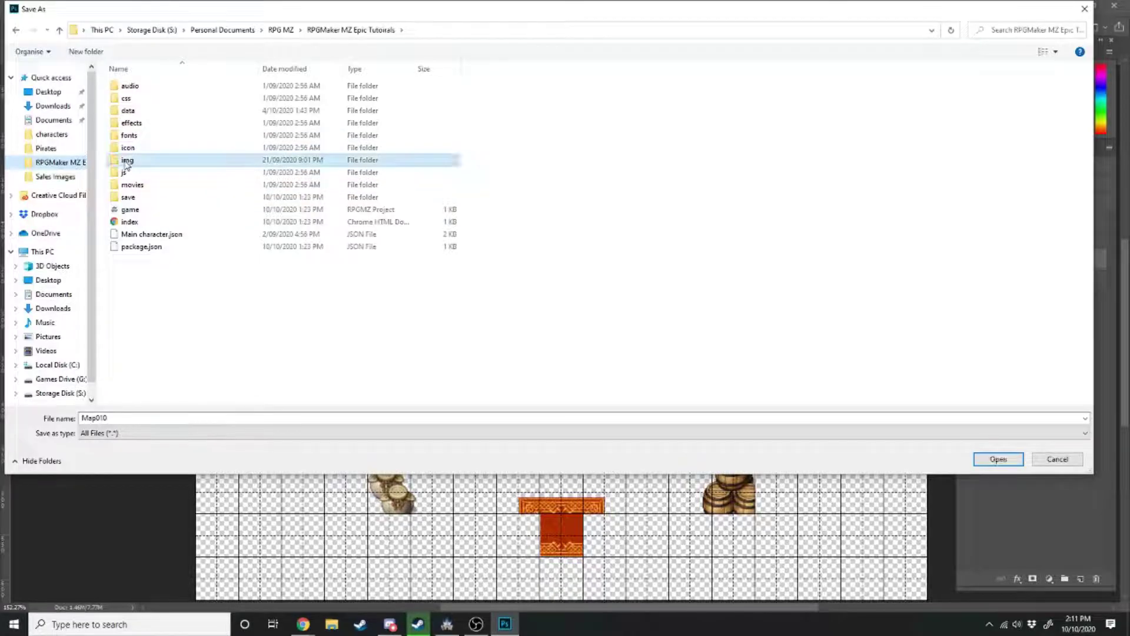
double_click(134, 150)
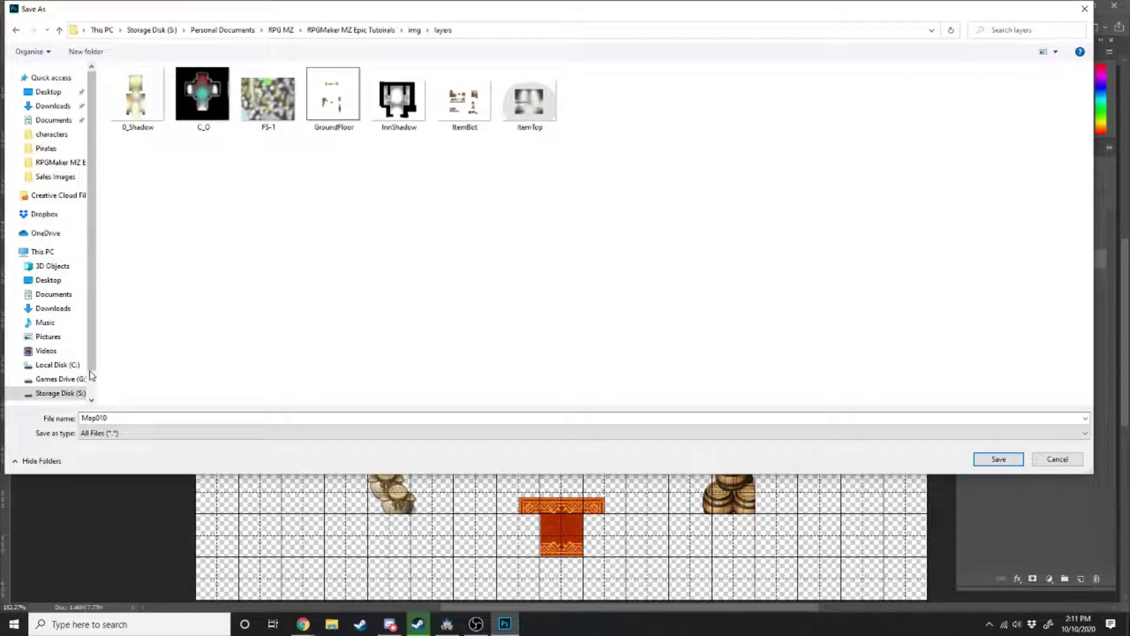
double_click(144, 419)
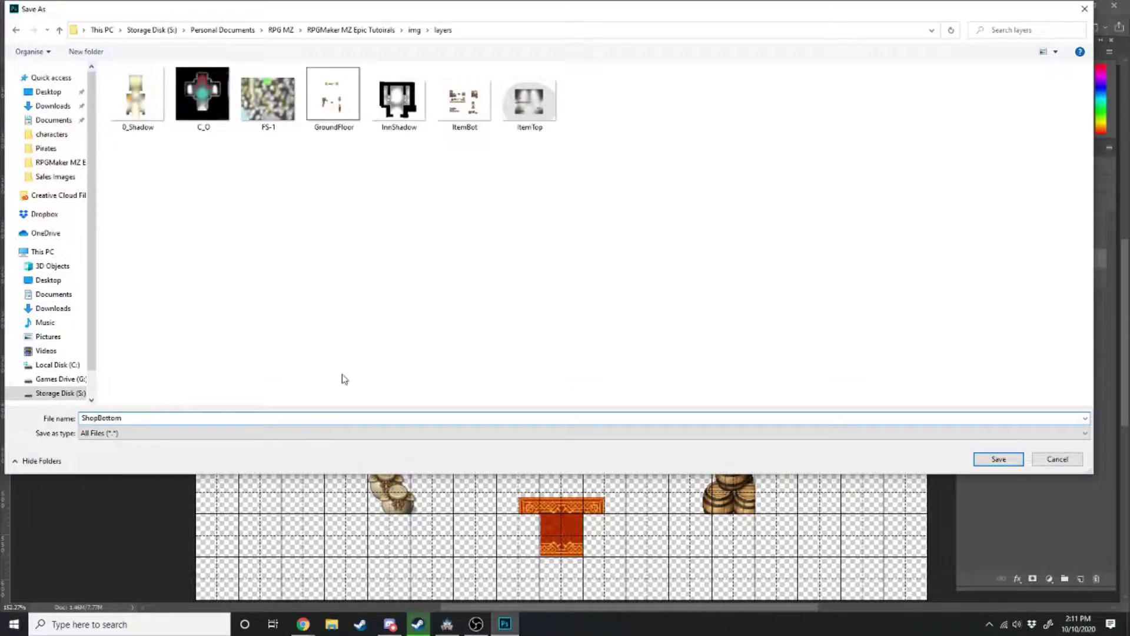
left_click(978, 457)
Show only Layer 2 and export it as a PNG named Shop Top in the layers folder.
left_click(966, 261)
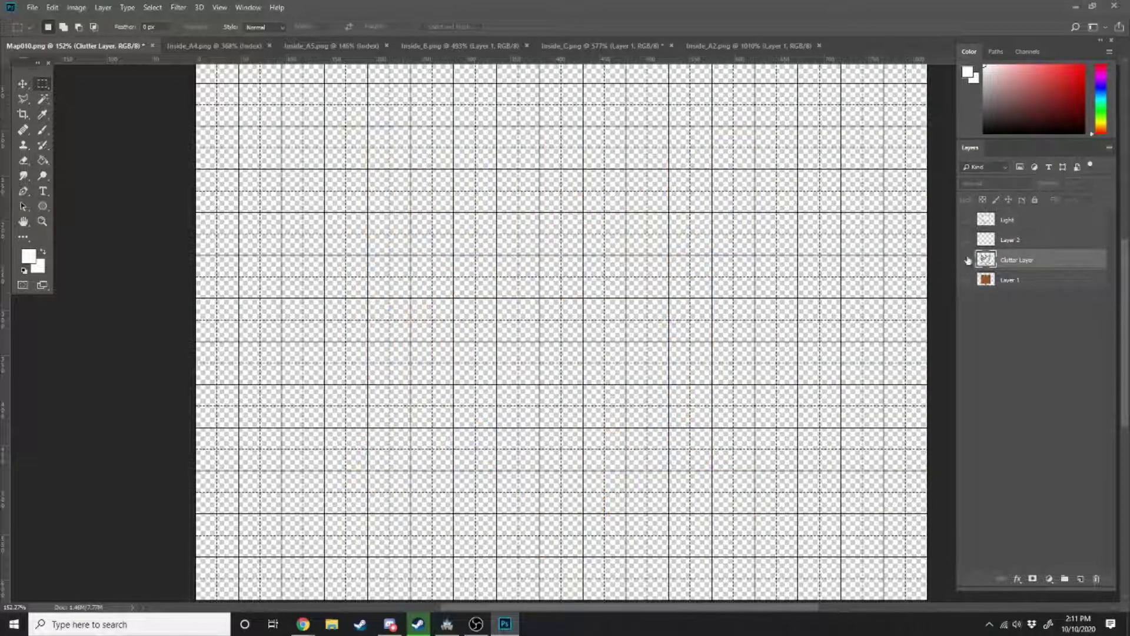
left_click(33, 8)
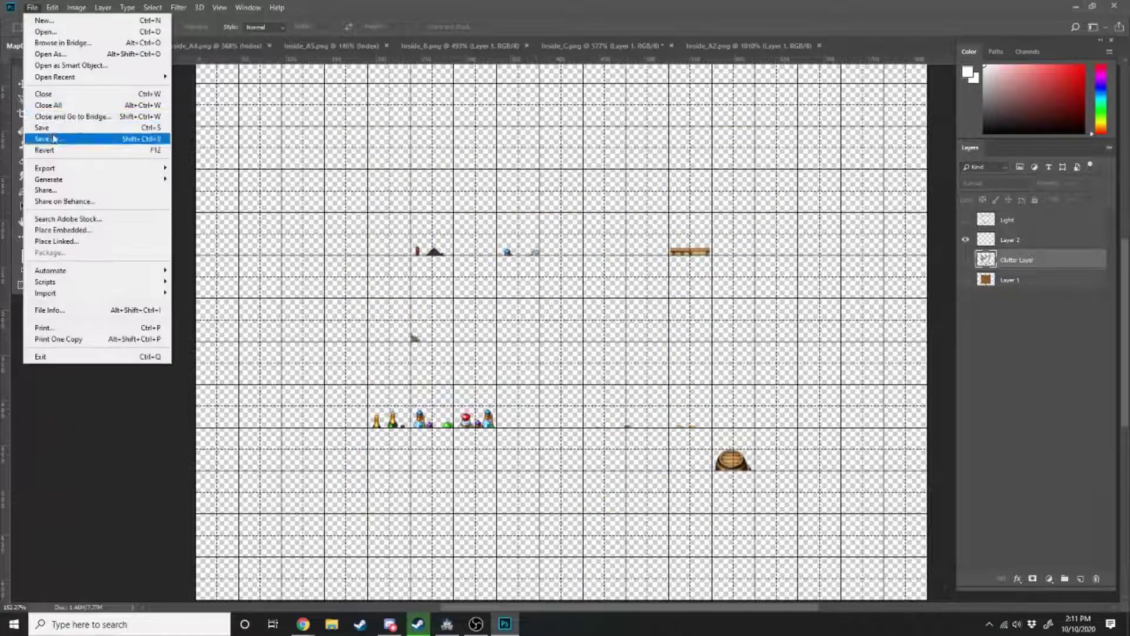
mouse_move(58, 163)
left_click(215, 167)
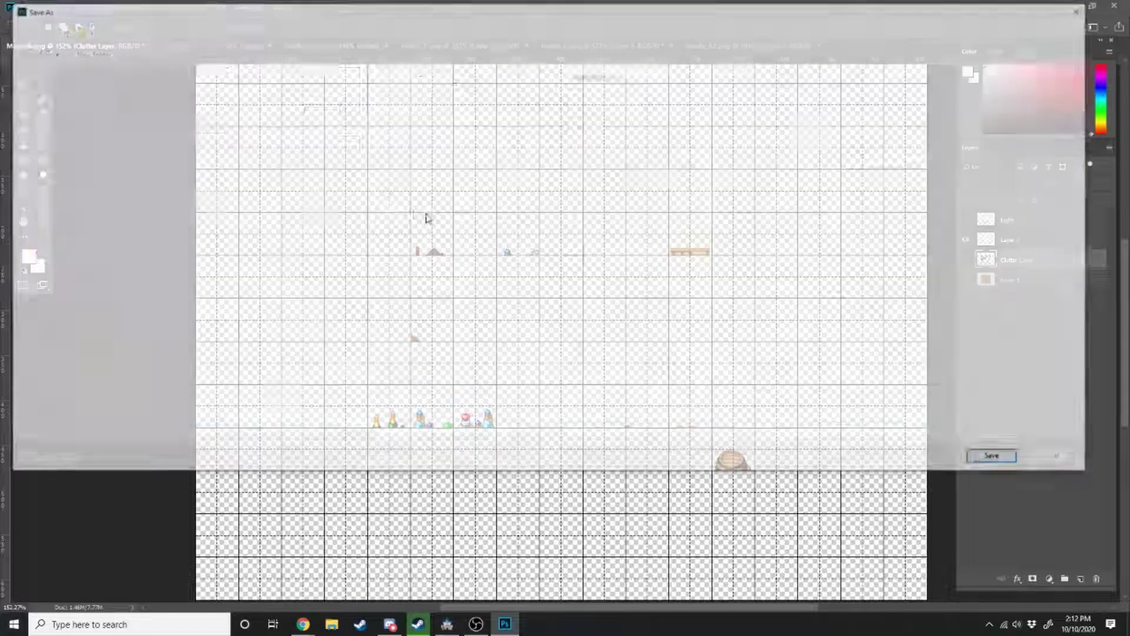
type("Shop Top")
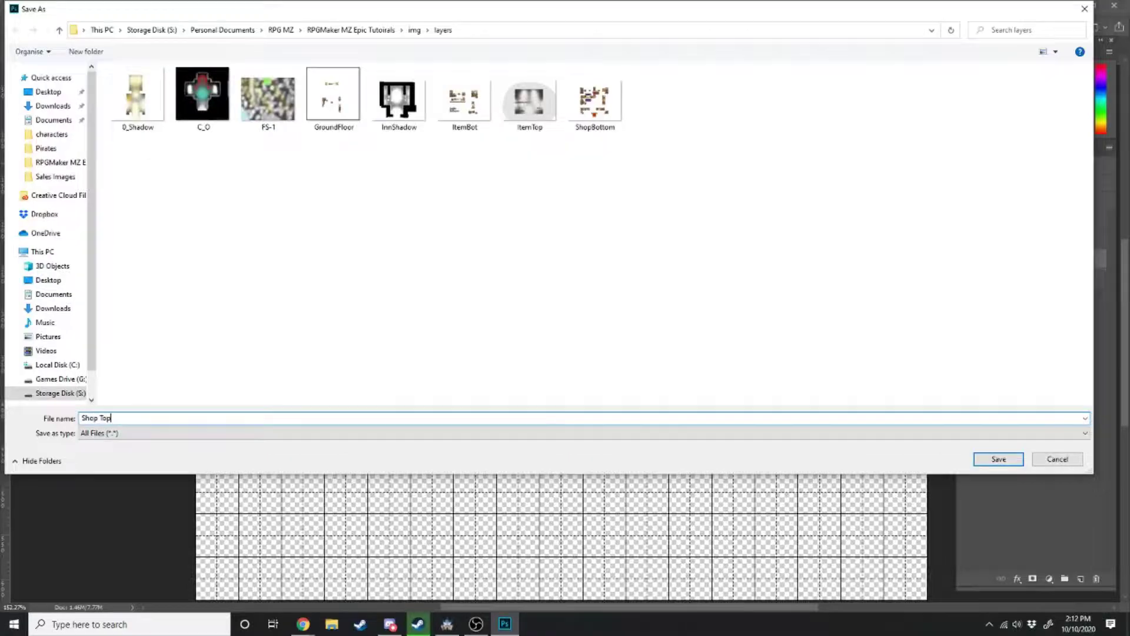
key("Return")
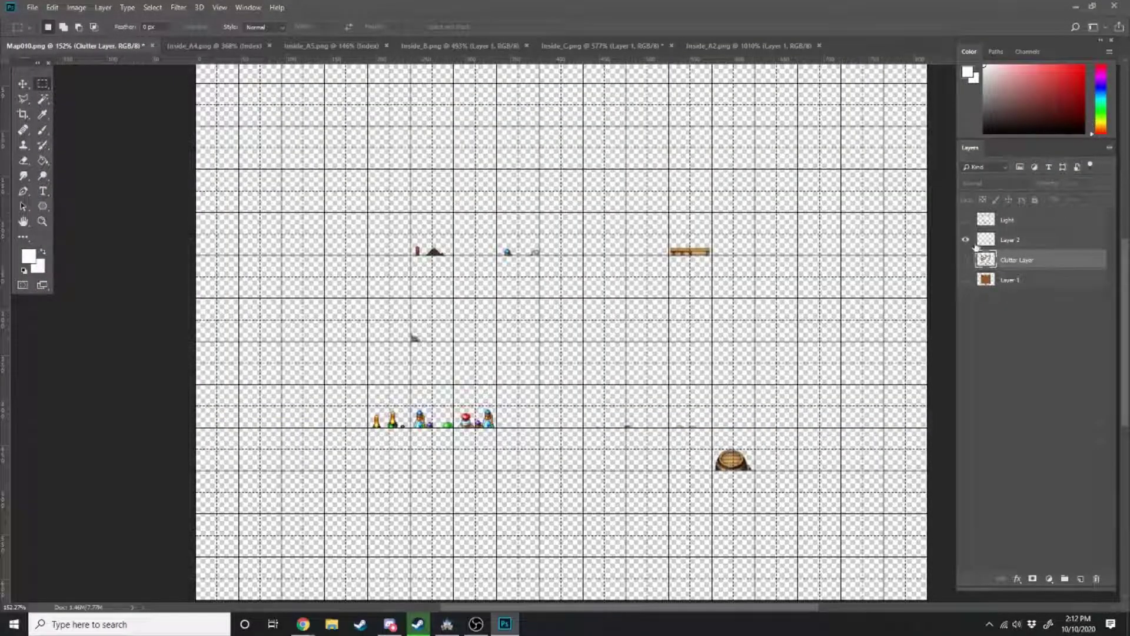
Show only the Light layer and export it as a PNG in the layers folder, with a name starting with ShopLig.
left_click(966, 240)
left_click(965, 220)
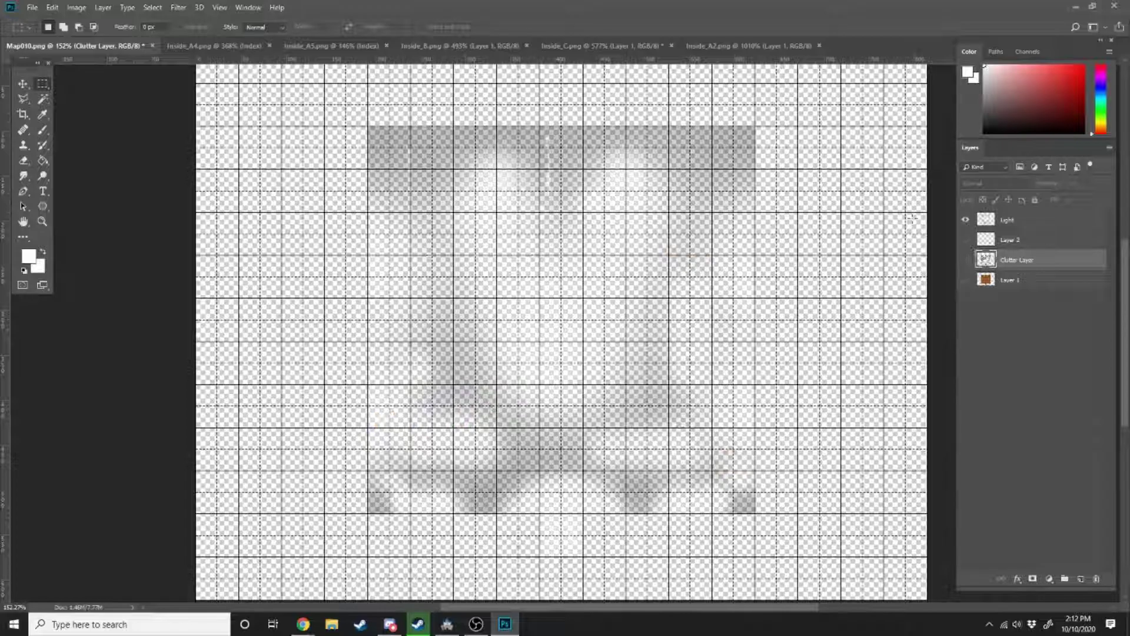
left_click(31, 8)
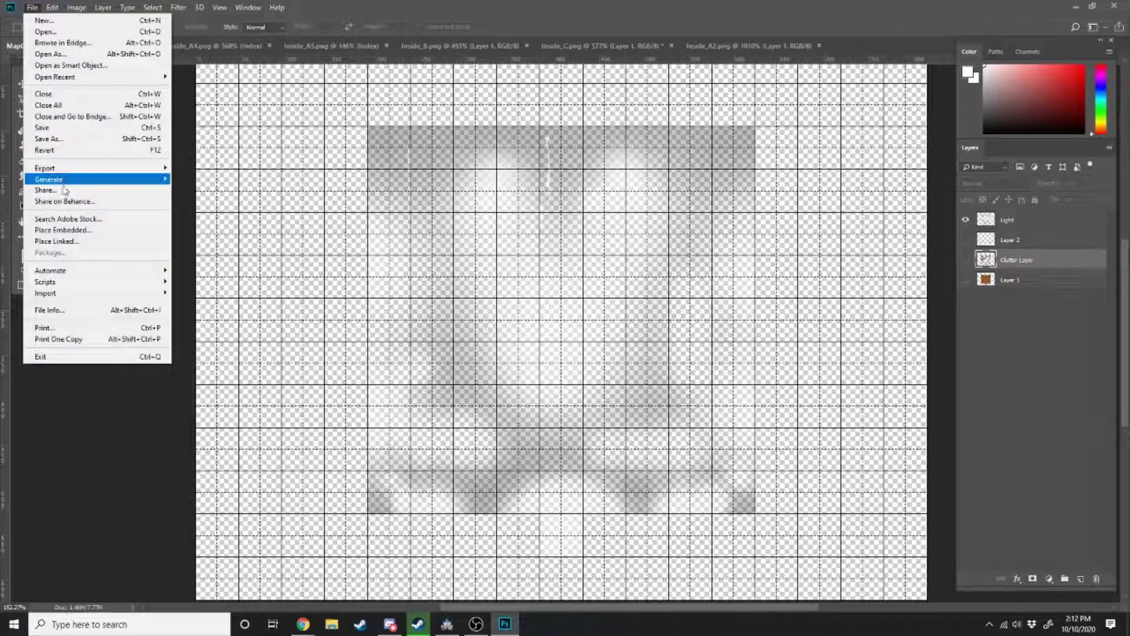
mouse_move(50, 168)
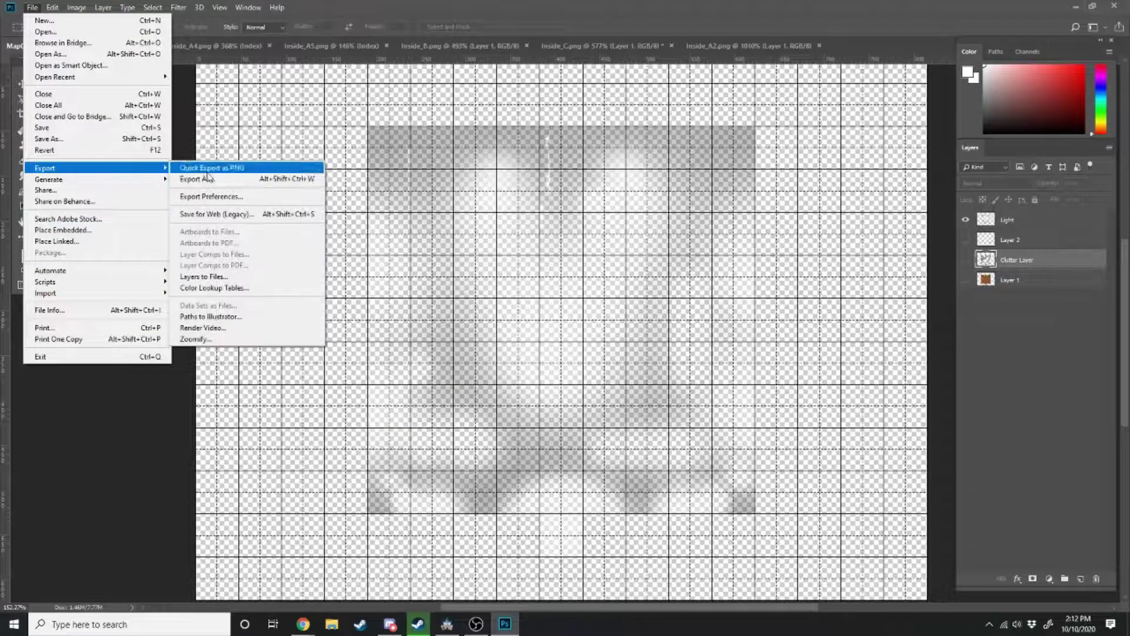
left_click(276, 168)
type("Sho")
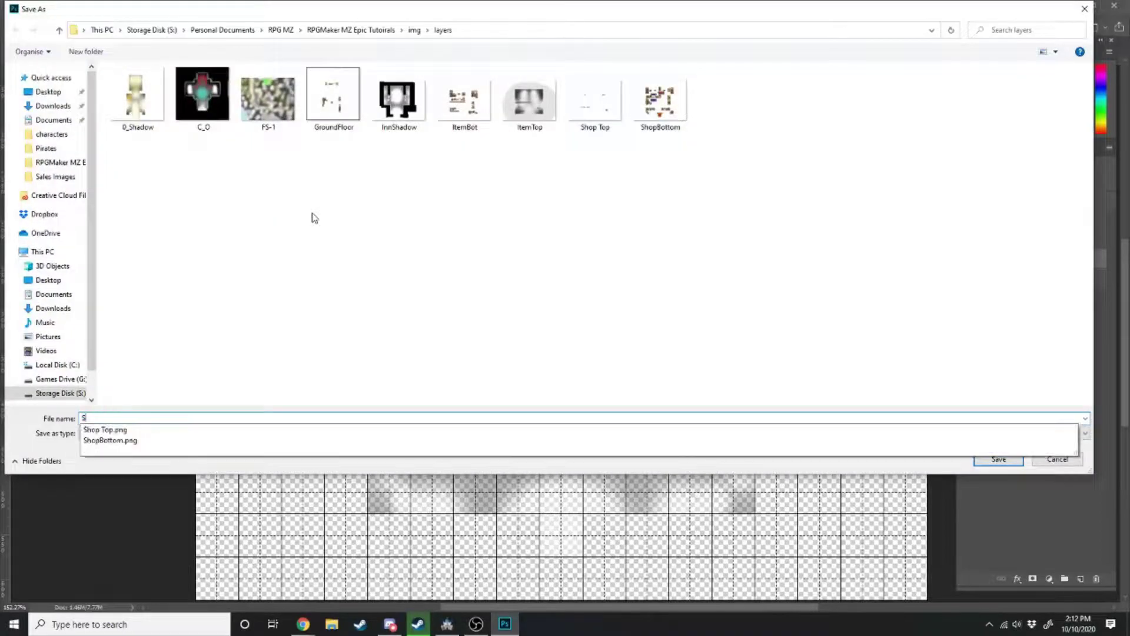
type("pLig")
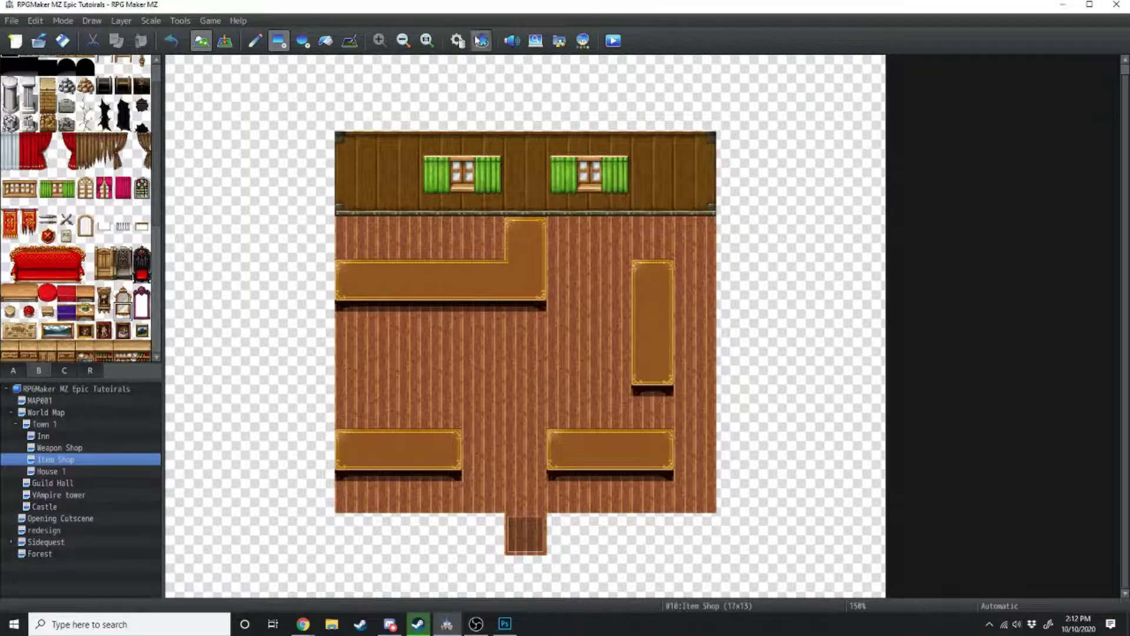
Switch to RPG Maker MZ and check in the Plugin Manager whether the layer graphics plugin is enabled.
left_click(480, 40)
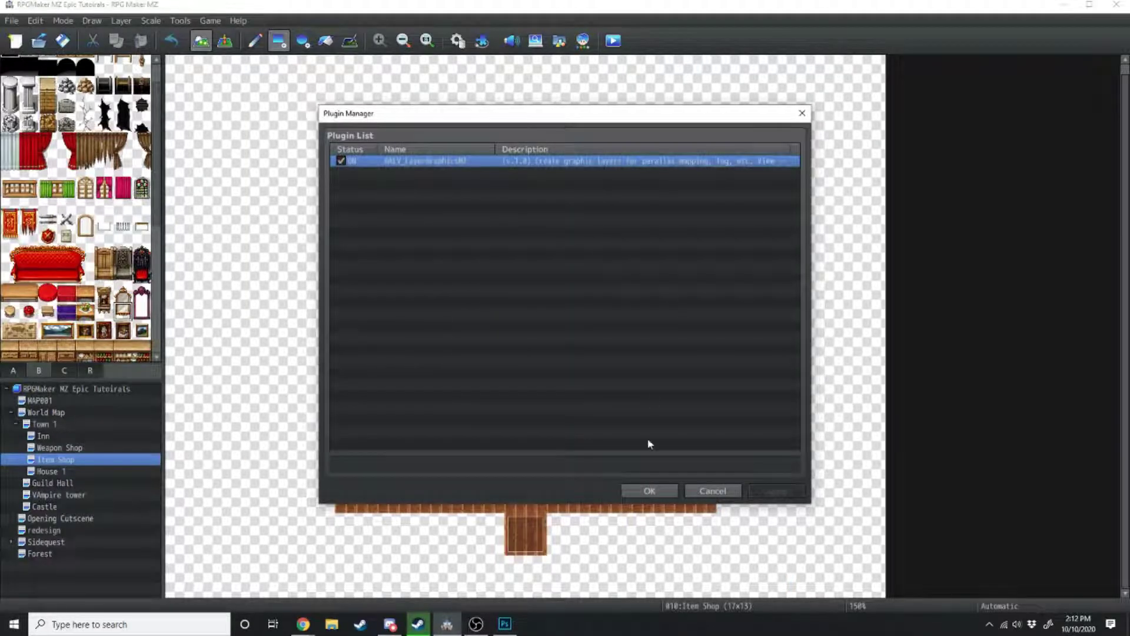
left_click(650, 491)
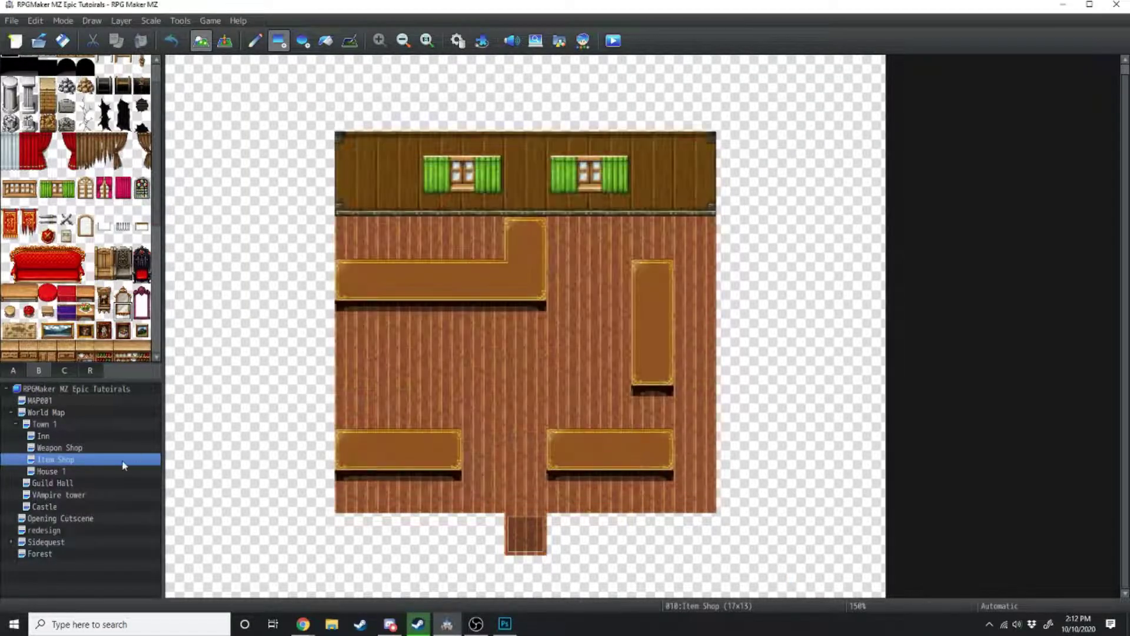
In the Item Shop map's note, set the layer 0 image name to ShopBottom and the layer 1 image name to ShopTop.
double_click(122, 459)
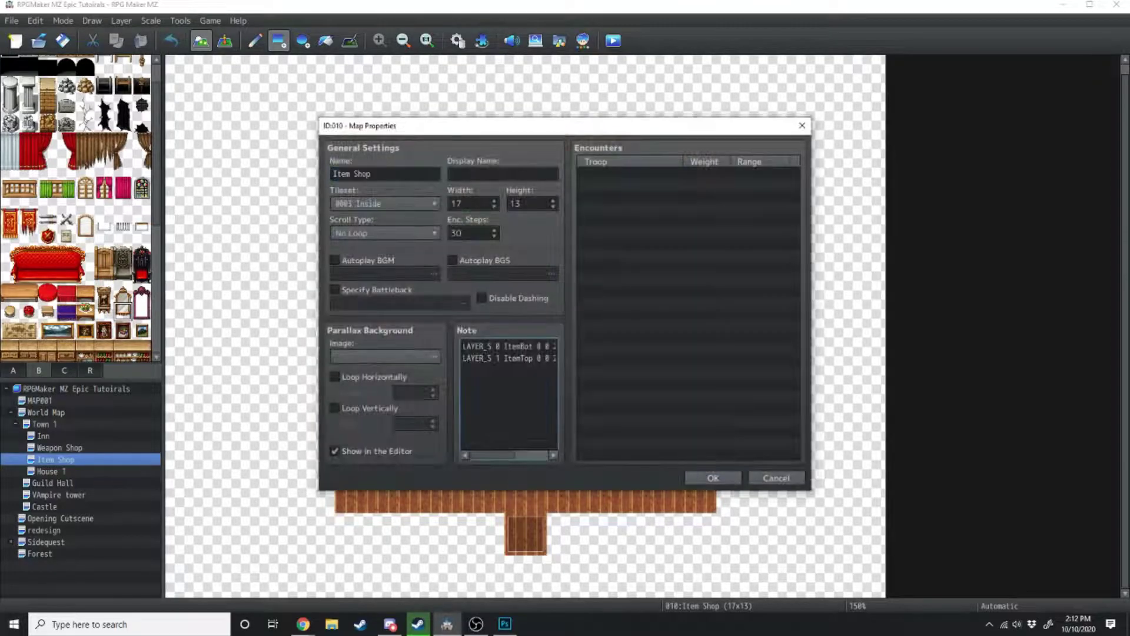
left_click_drag(463, 346, 733, 377)
left_click(533, 362)
left_click_drag(532, 358, 380, 342)
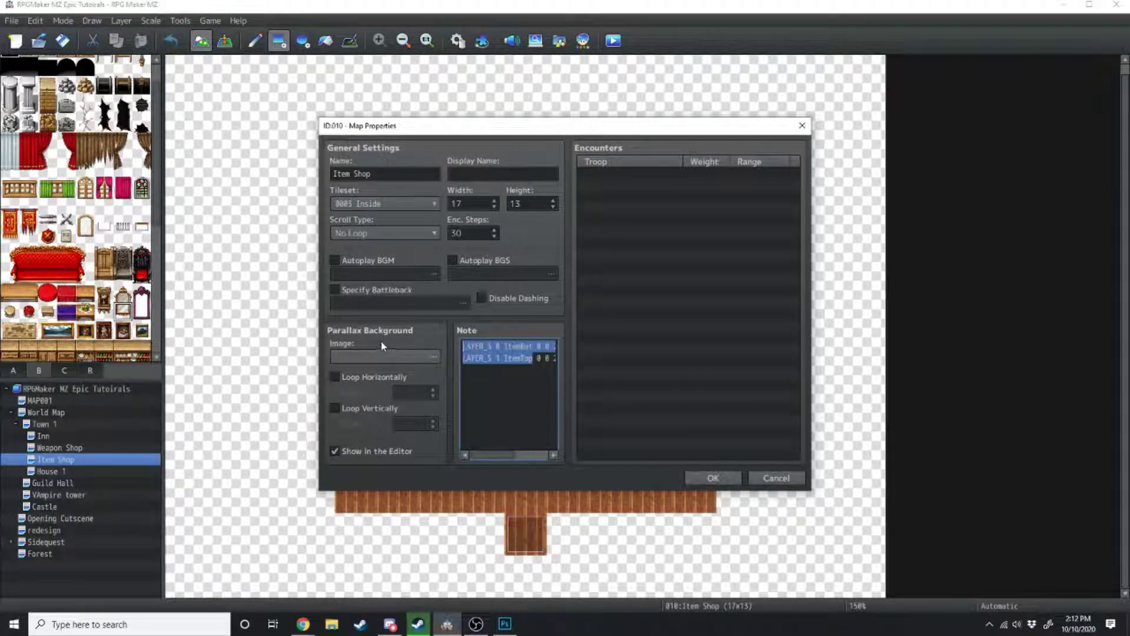
left_click(504, 355)
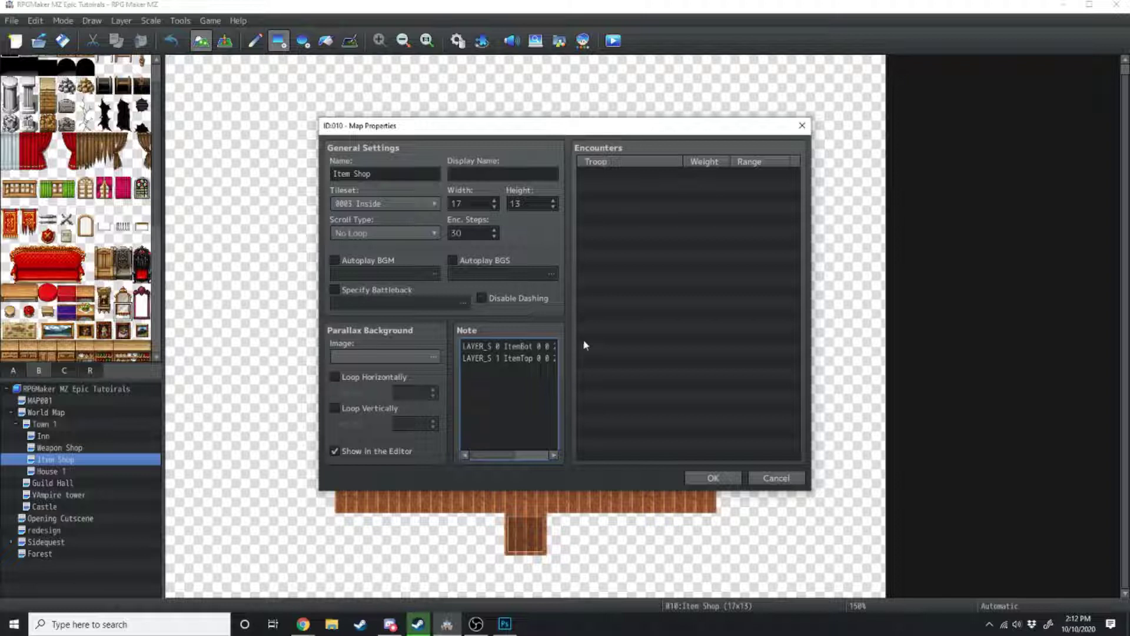
left_click_drag(533, 347, 505, 346)
type("ShopBottom")
left_click_drag(505, 358, 533, 357)
left_click(713, 478)
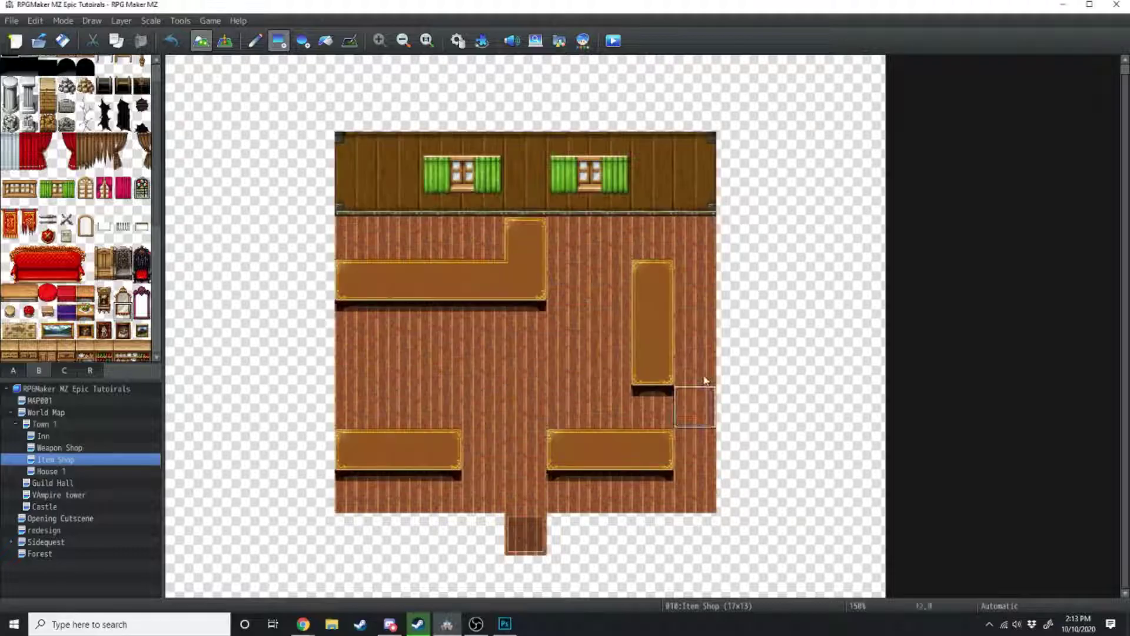
Start a playtest and walk the character through town into the item shop.
left_click(614, 40)
left_click(540, 328)
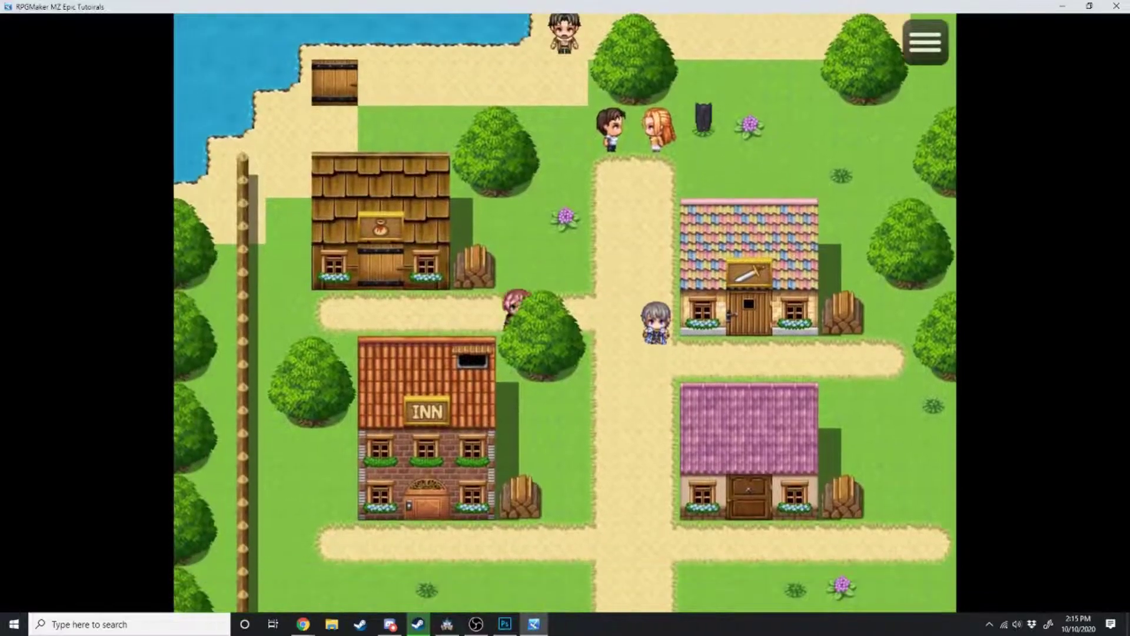
key("Left")
key("Up")
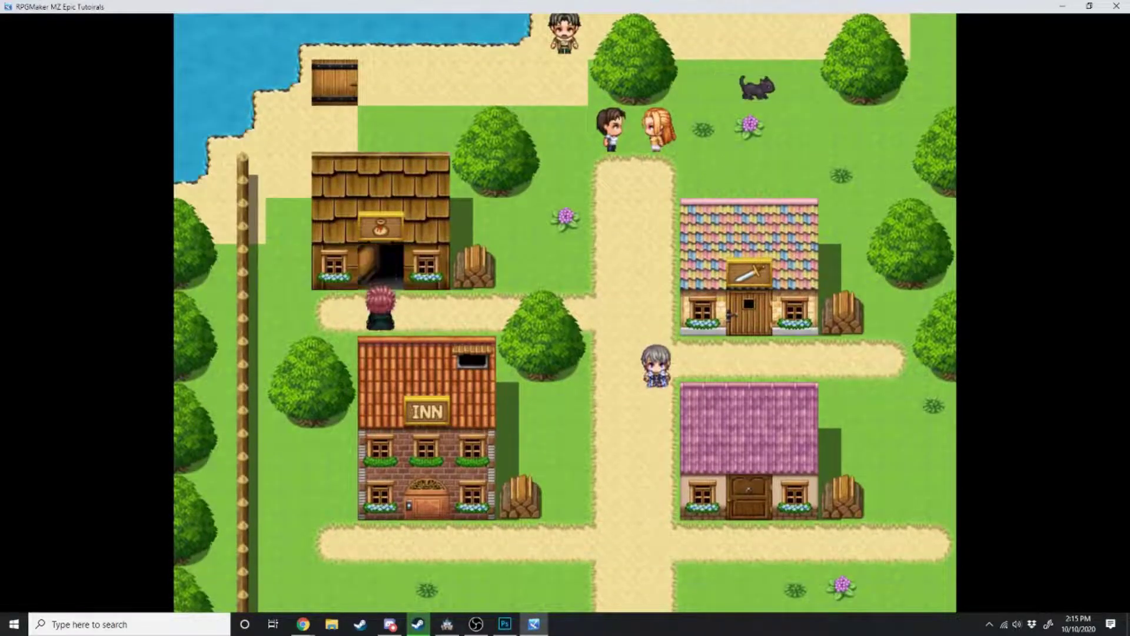
key("Left")
key("Left")
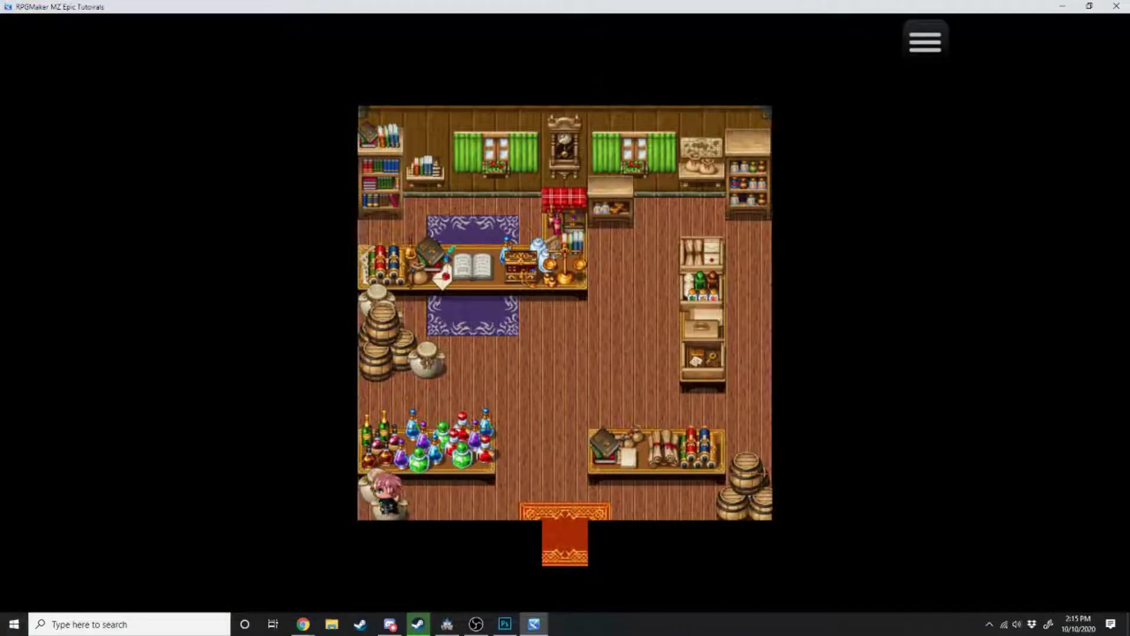
Walk past the potion table, the sacks and the long counter to check how the character overlaps the clutter.
key("Right")
key("Up")
key("Left")
key("Left")
key("Up")
key("Right")
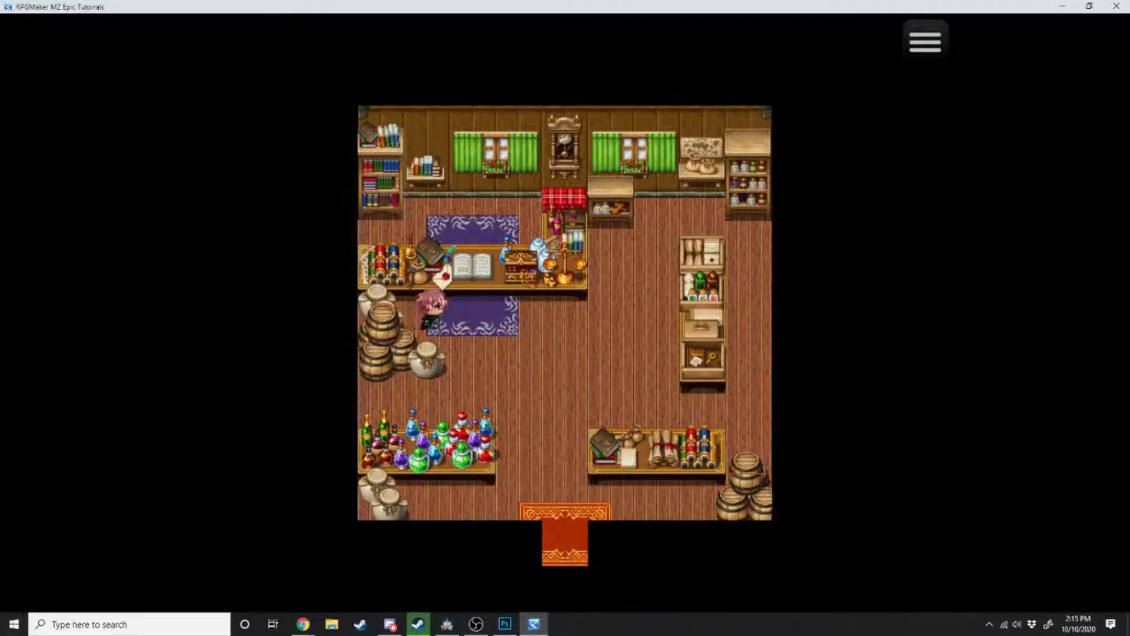
key("Down")
key("Right")
key("Down")
key("Right")
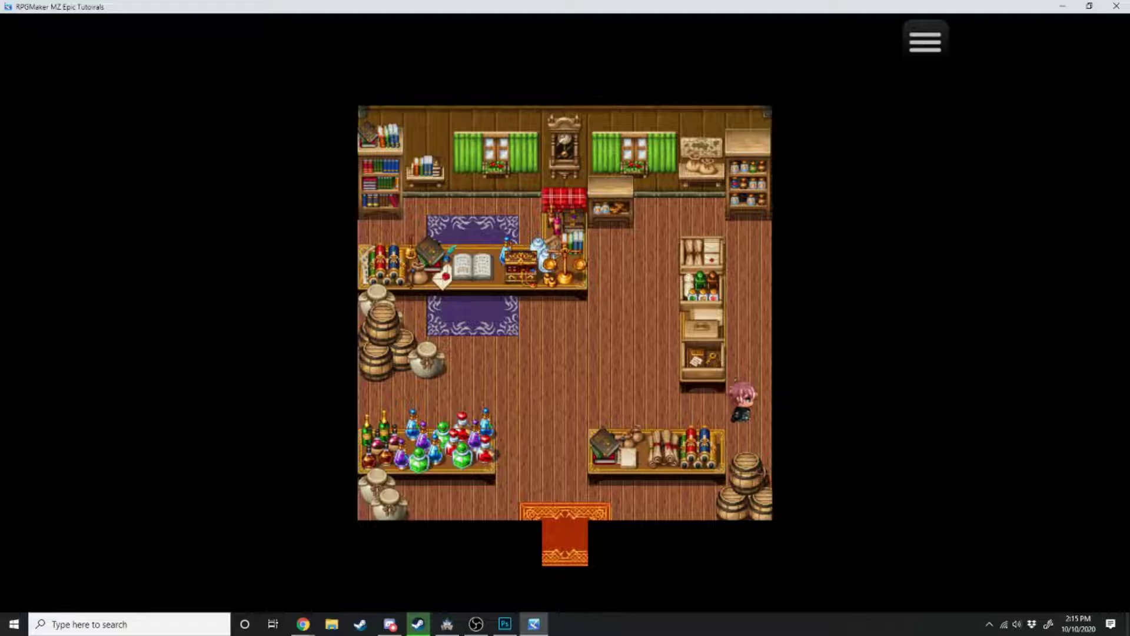
Walk along the tall shelf and back to the purple rug to check the character against the shop furniture.
key("Down")
key("Left")
key("Right")
key("Up")
key("Up")
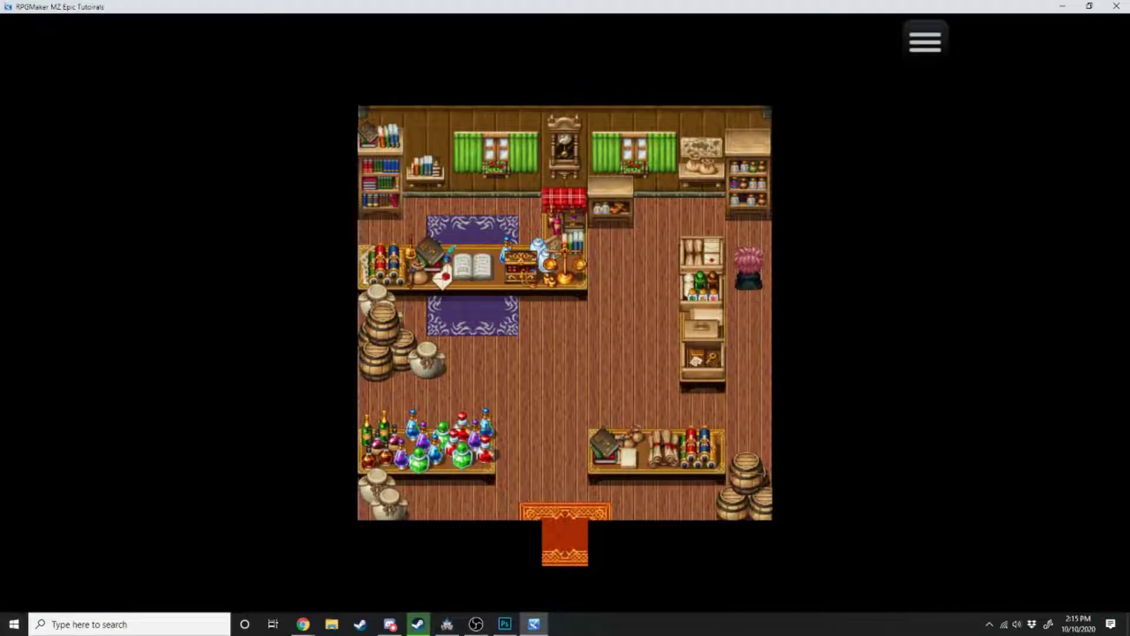
key("Left")
key("Down")
key("Left")
key("Left")
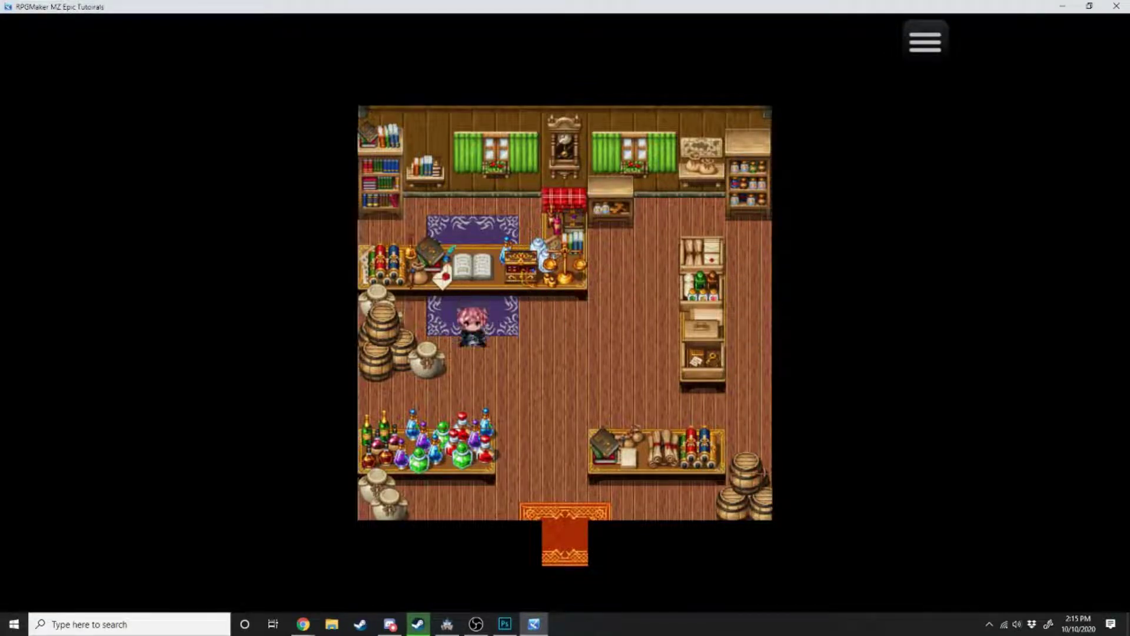
key("Down")
key("Left")
key("Up")
key("Right")
key("Right")
key("Down")
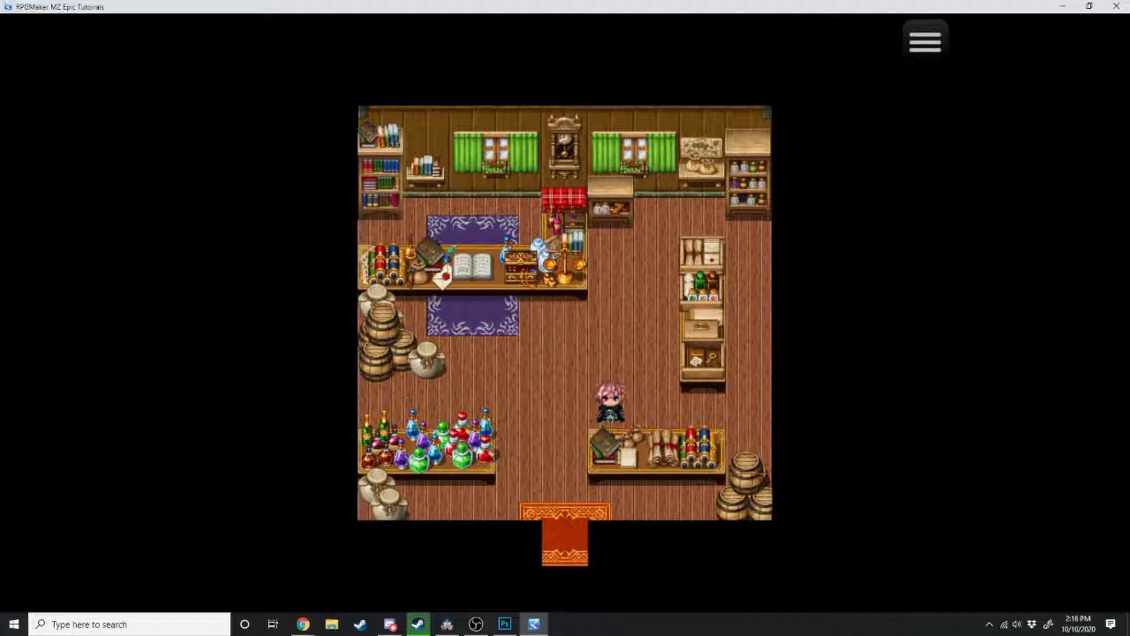
Walk the character back and forth over the stacked barrels in the shop corner to examine the layering.
key("Right")
key("Down")
key("Down")
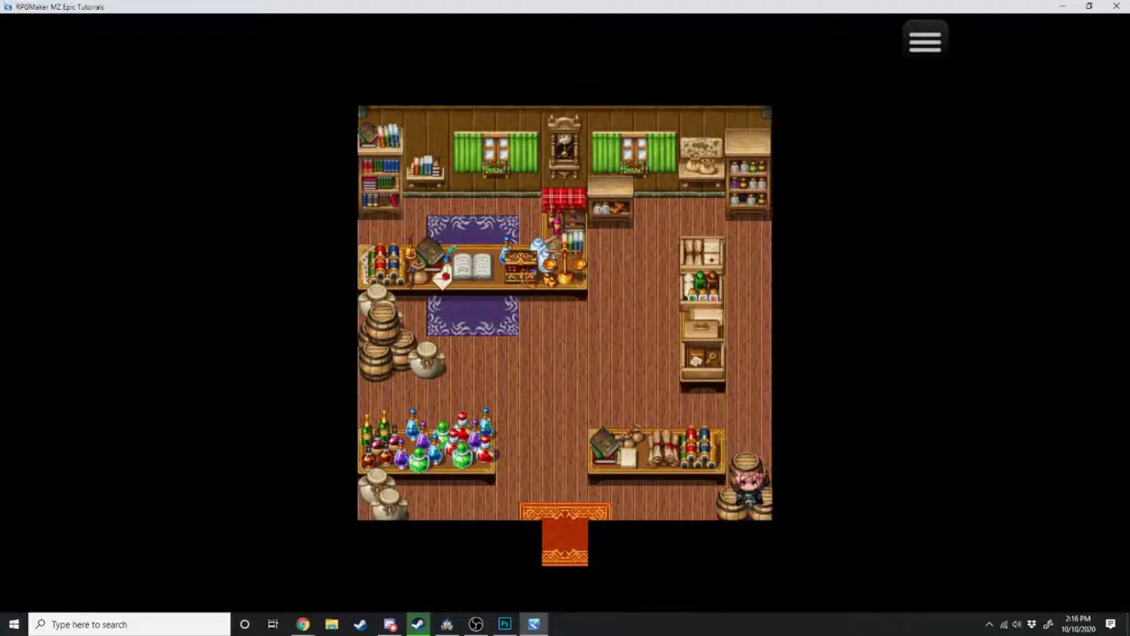
key("Up")
key("Down")
key("Up")
key("Down")
key("Down")
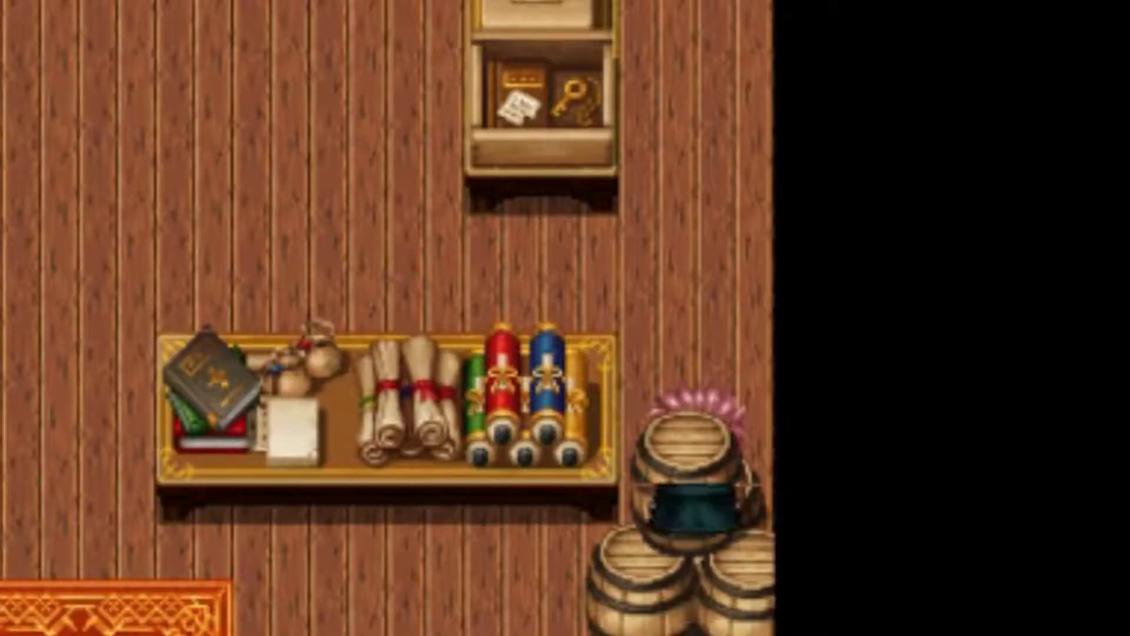
key("Up")
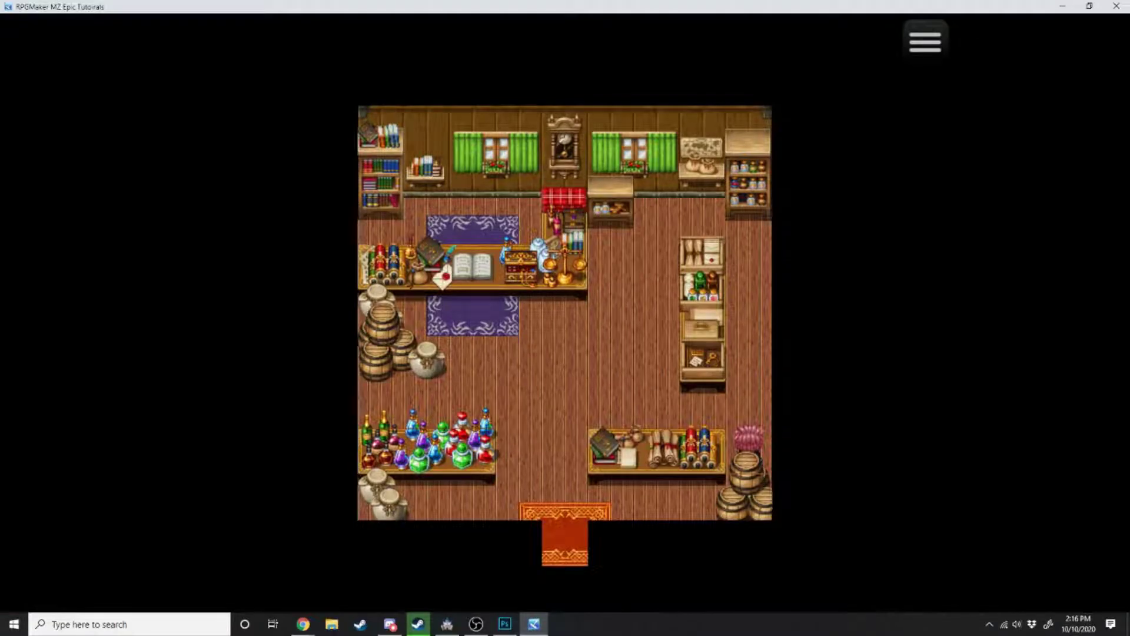
key("Up")
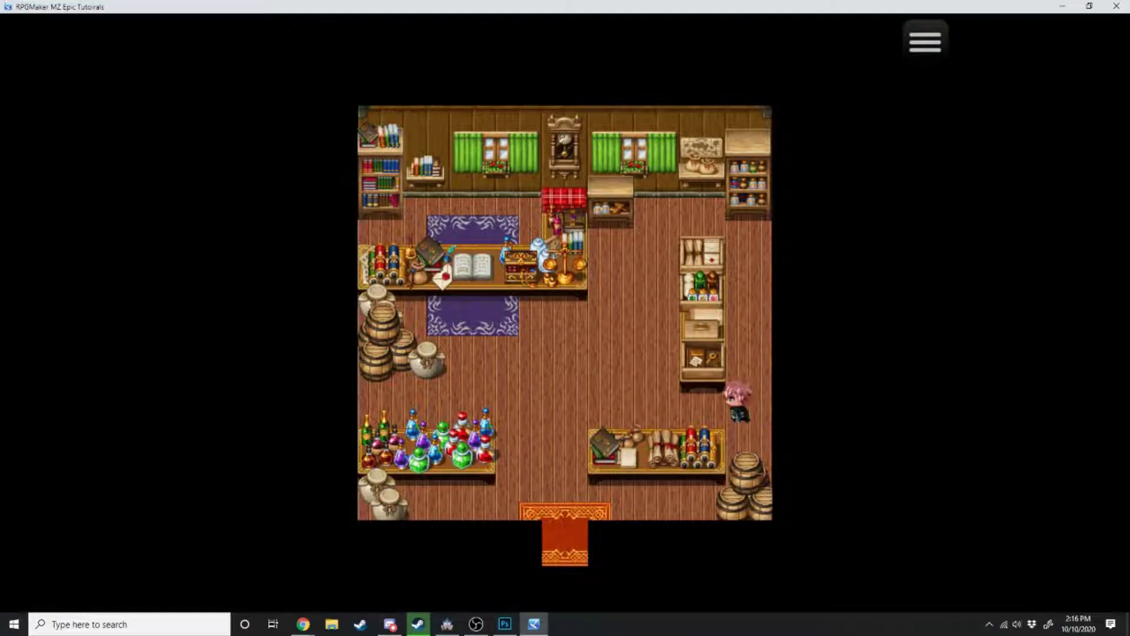
Check the layering around the counter rug and beside the potion table, and close the playtest.
key("Left")
key("Up")
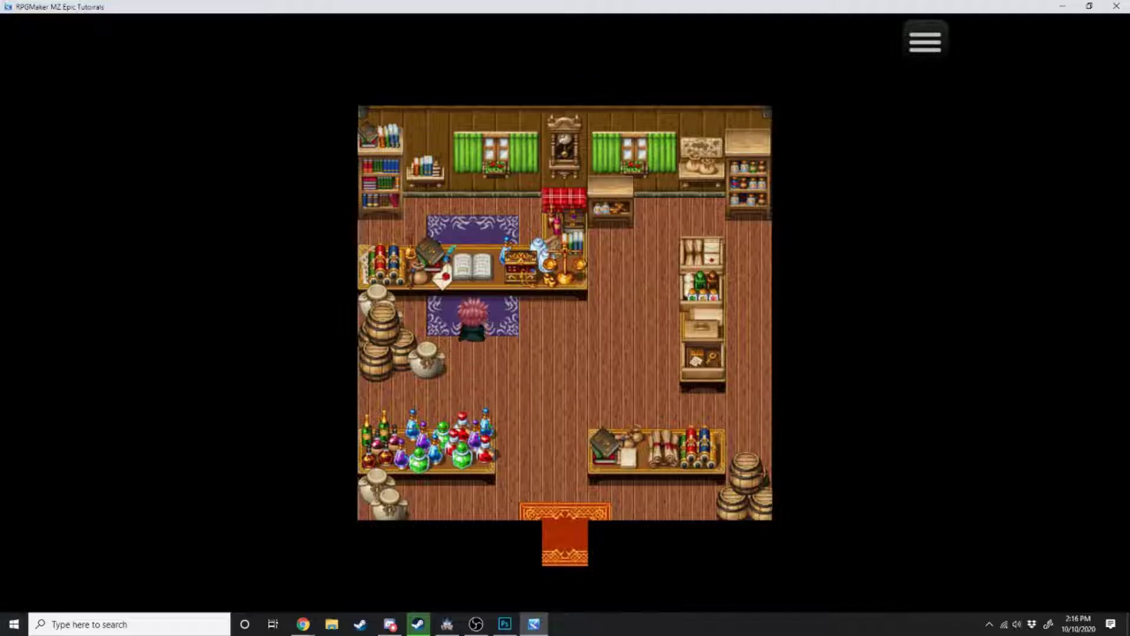
key("Right")
key("Left")
key("Down")
key("Down")
key("Right")
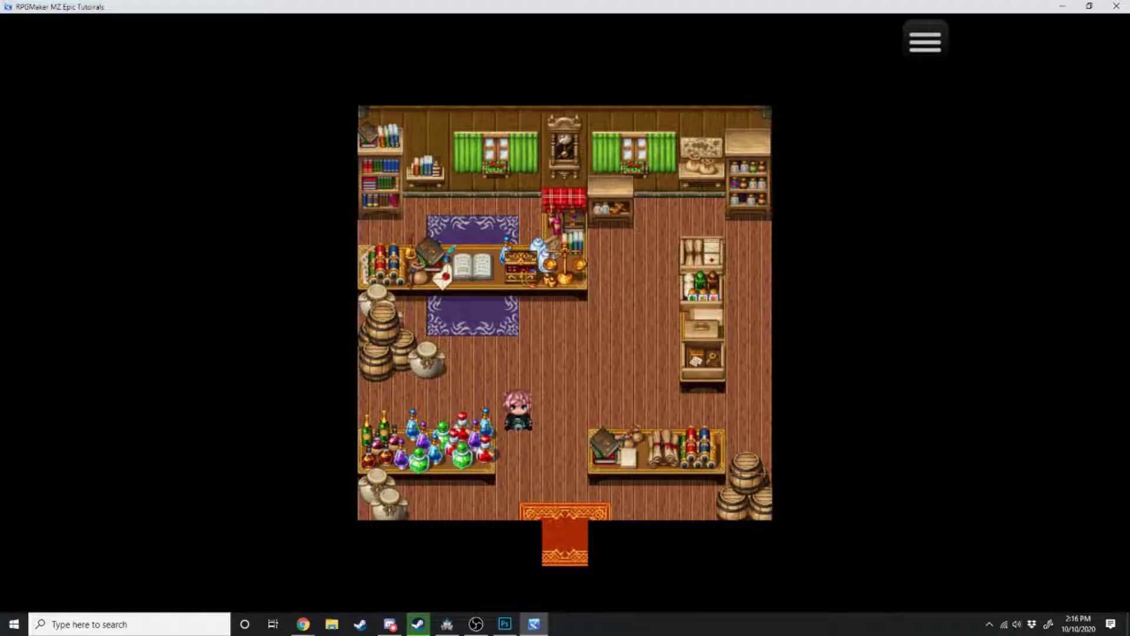
key("Down")
key("Up")
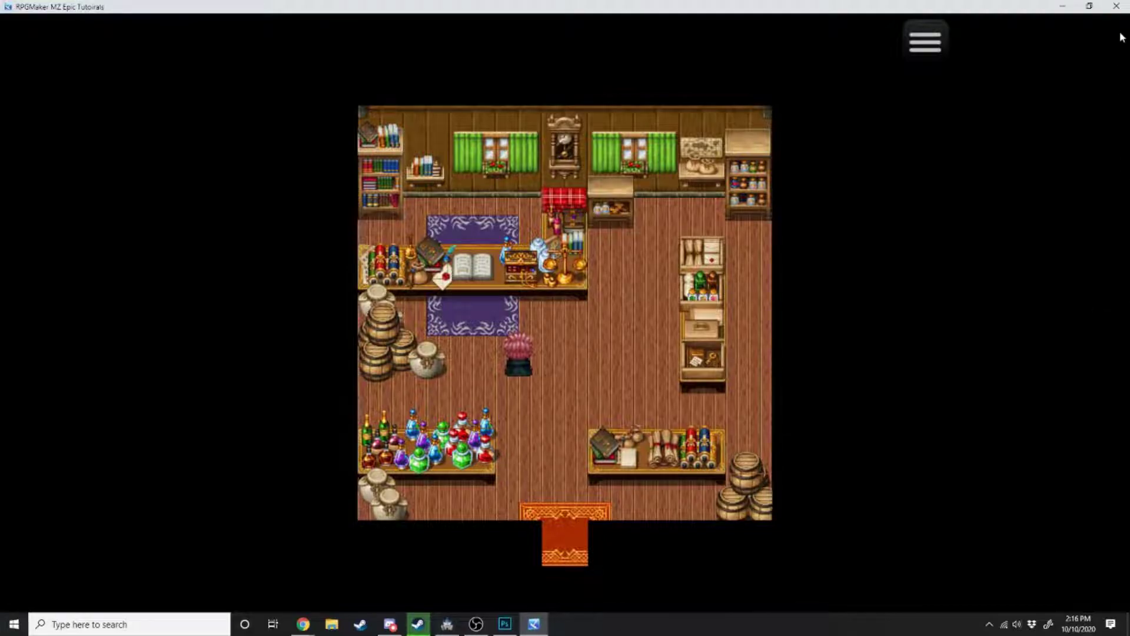
left_click(1117, 6)
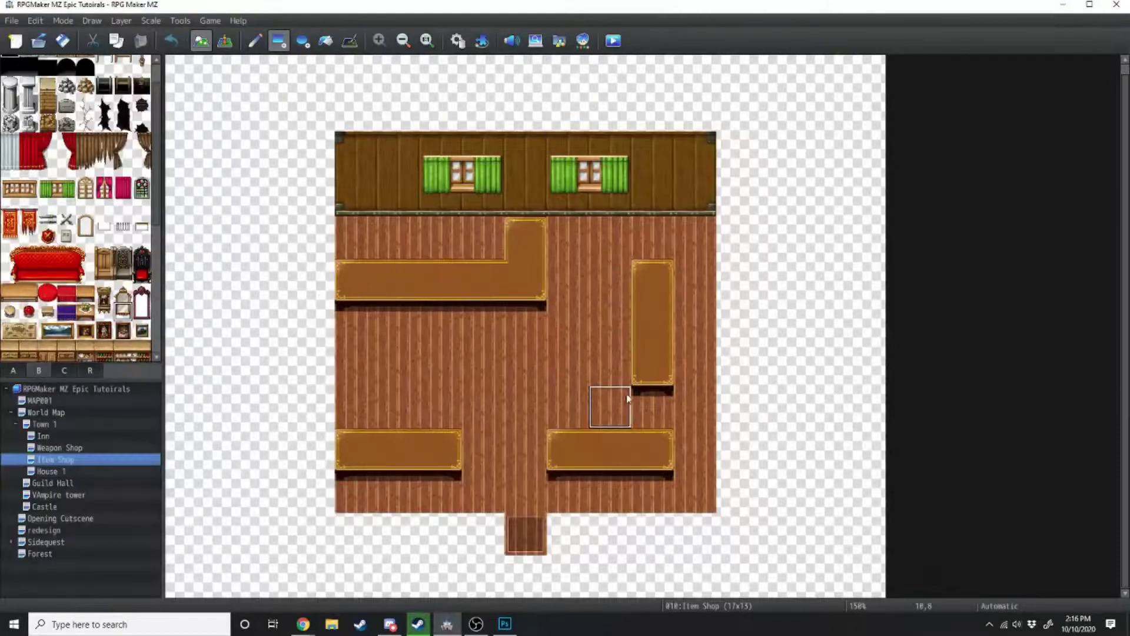
Add a third line to the Item Shop map's note for layer 2, using the image ShopLight.
double_click(87, 459)
left_click_drag(464, 358, 630, 368)
left_click(520, 358)
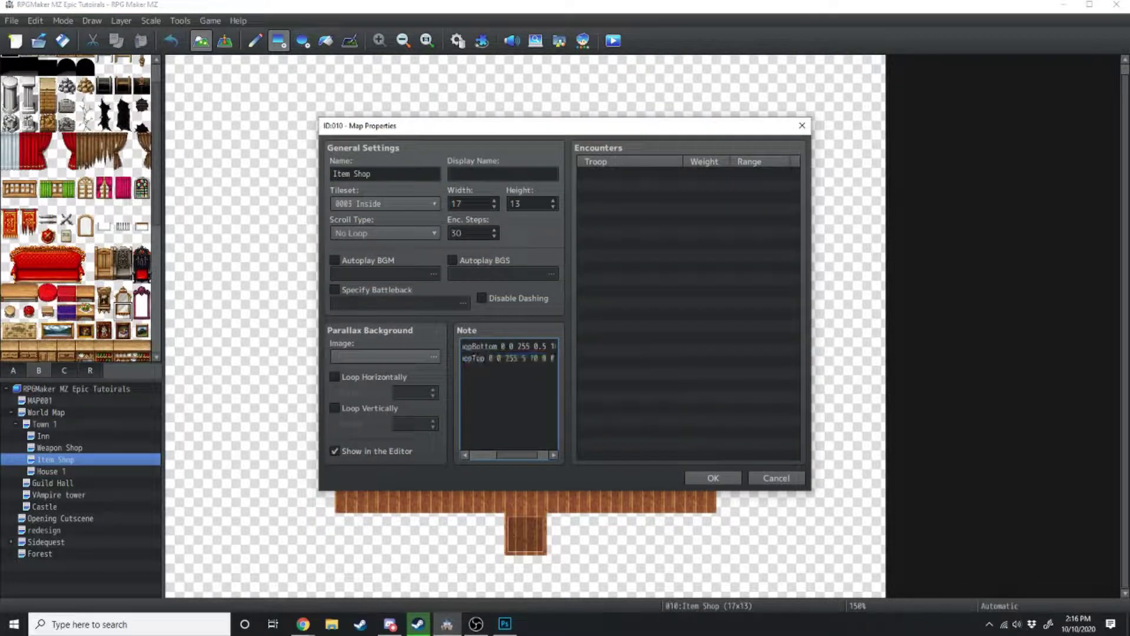
key("Return")
key("ctrl+v")
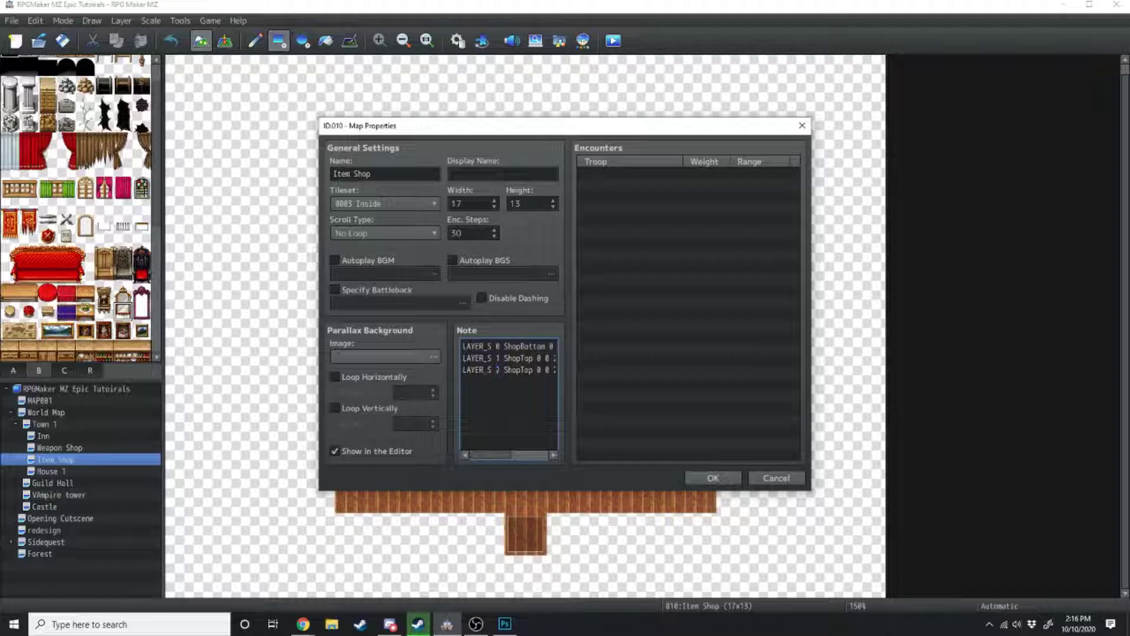
type("Light")
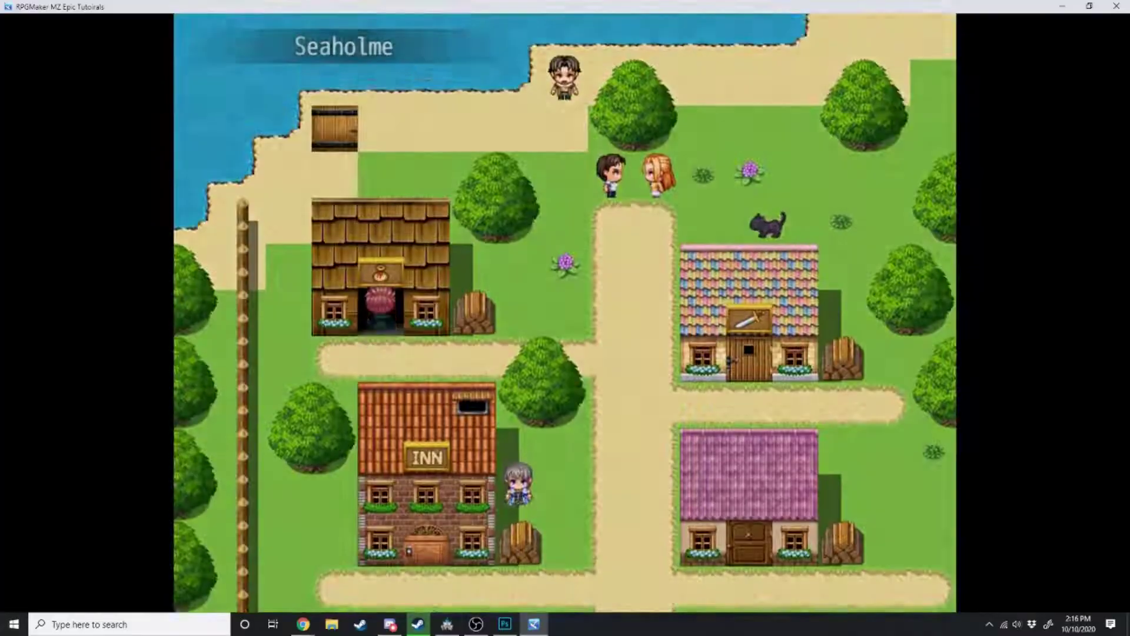
Enter the item shop in a playtest and walk around the counter to check the lighting layer.
key("Up")
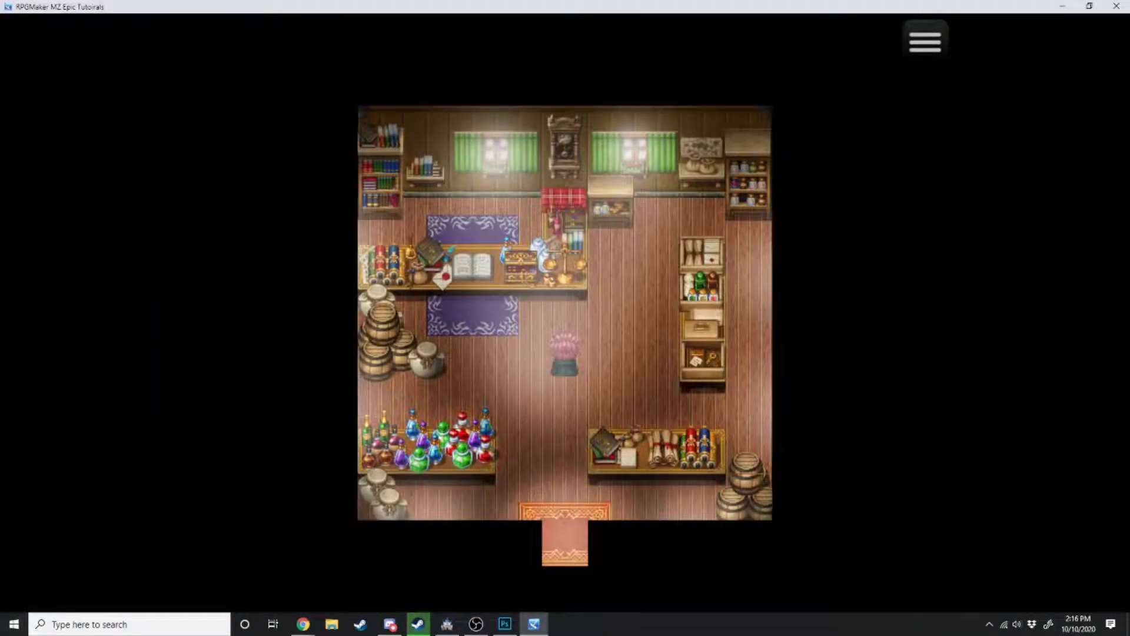
key("Left")
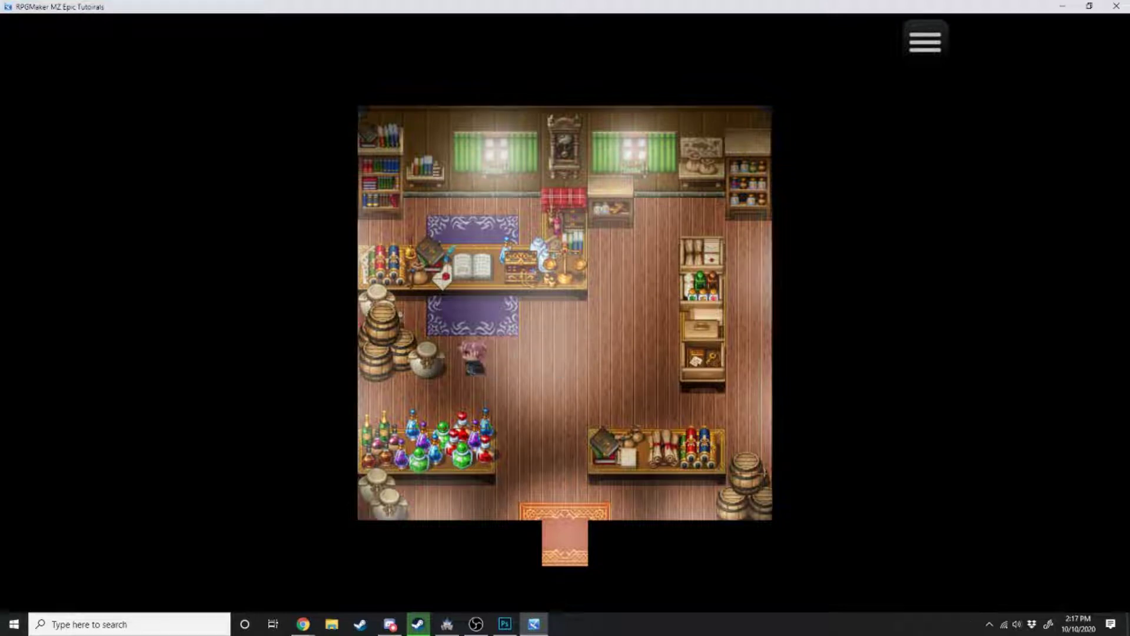
key("Up")
key("Left")
key("Right")
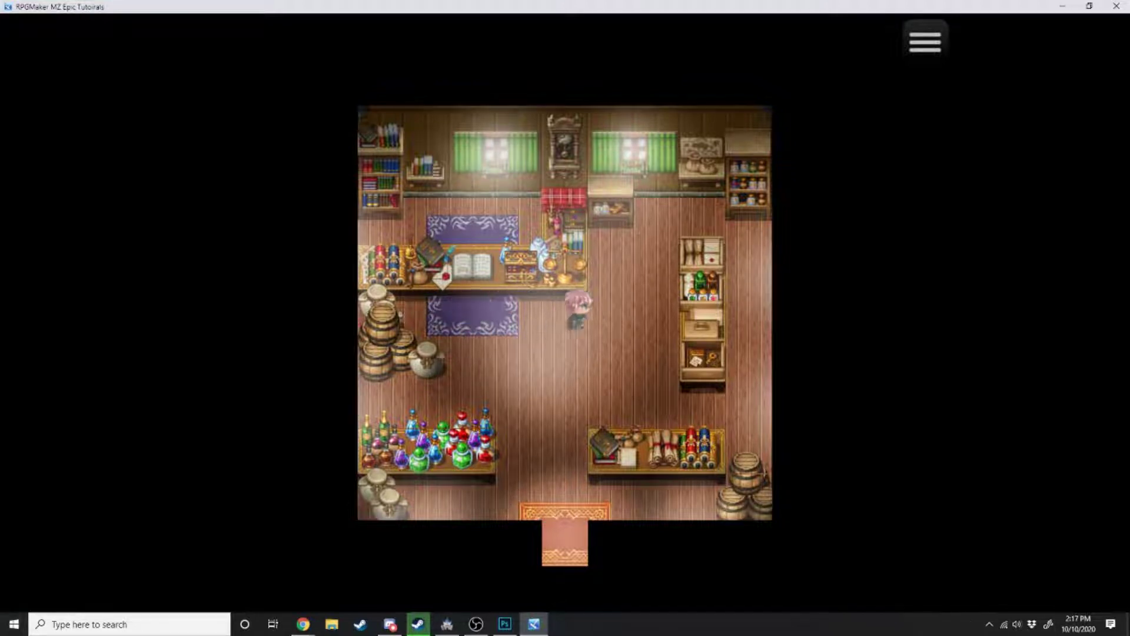
key("Down")
key("Up")
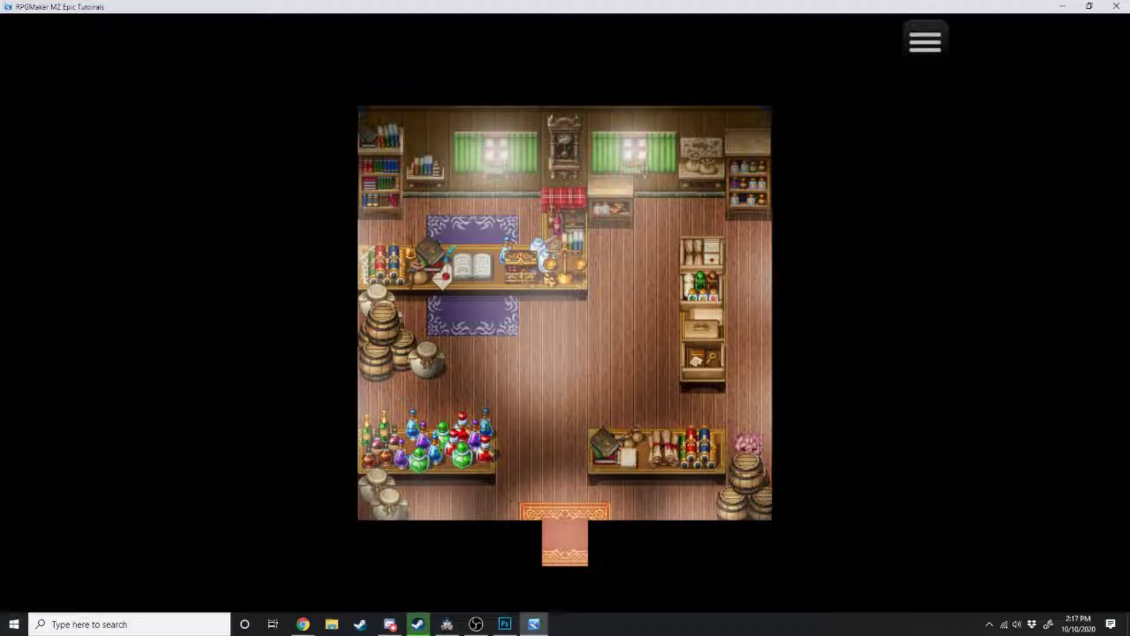
Walk behind the stacked barrels to check the top layer's alignment, and close the playtest.
key("Down")
key("Up")
key("Down")
key("Up")
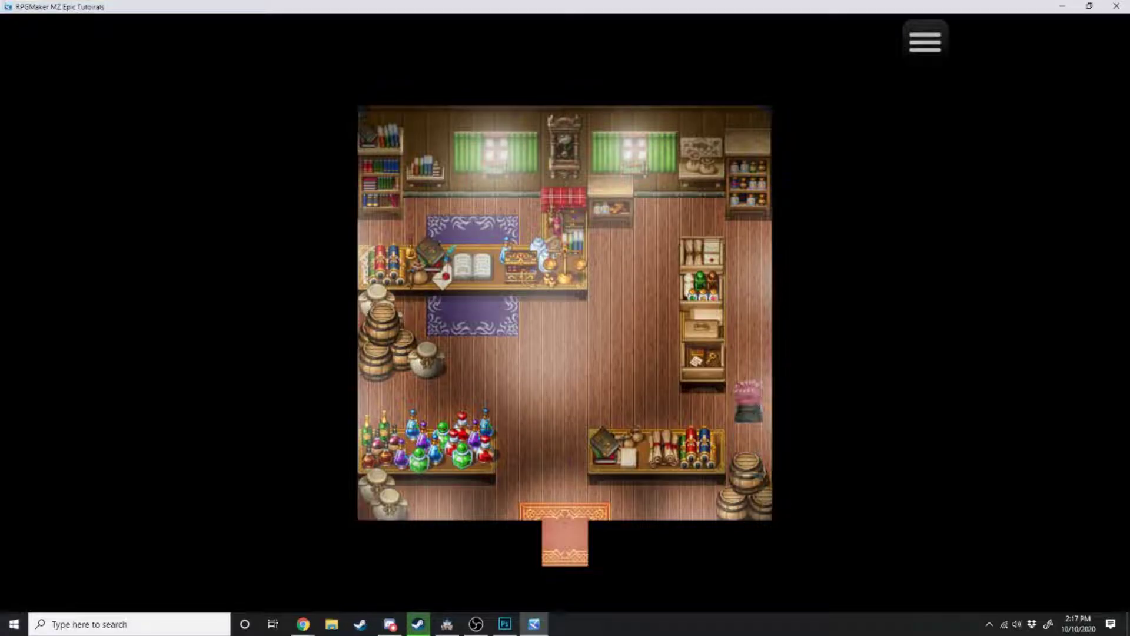
left_click(1116, 6)
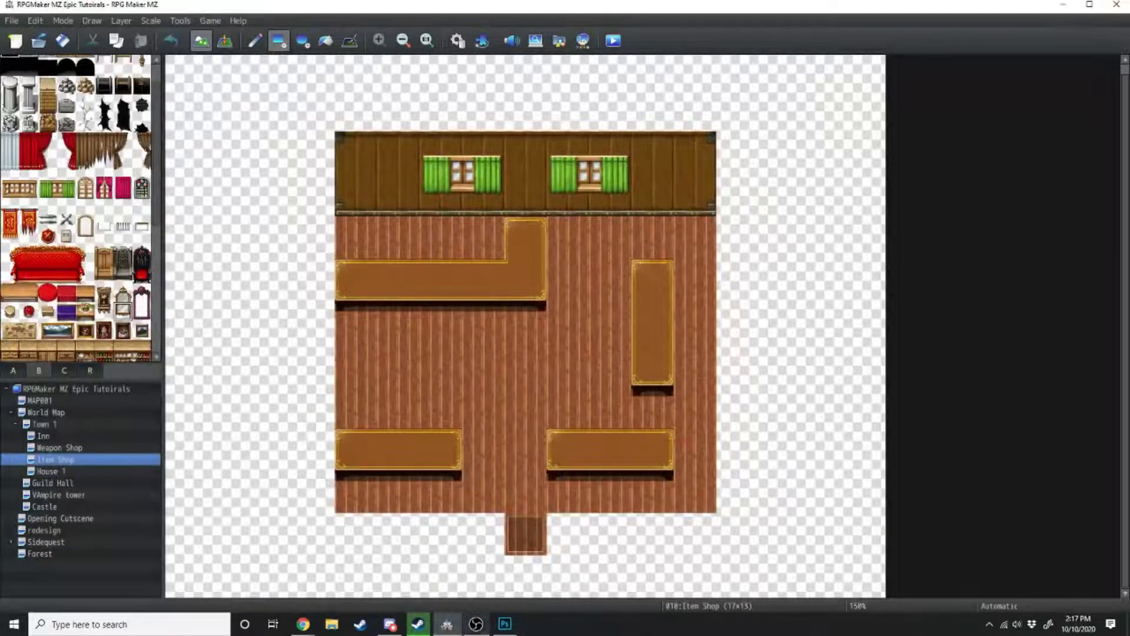
Switch to Photoshop and nudge the barrel top and nearby table-item tips in Shop Top.png into alignment.
left_click(504, 624)
scroll(765, 412, "up", 6, "alt")
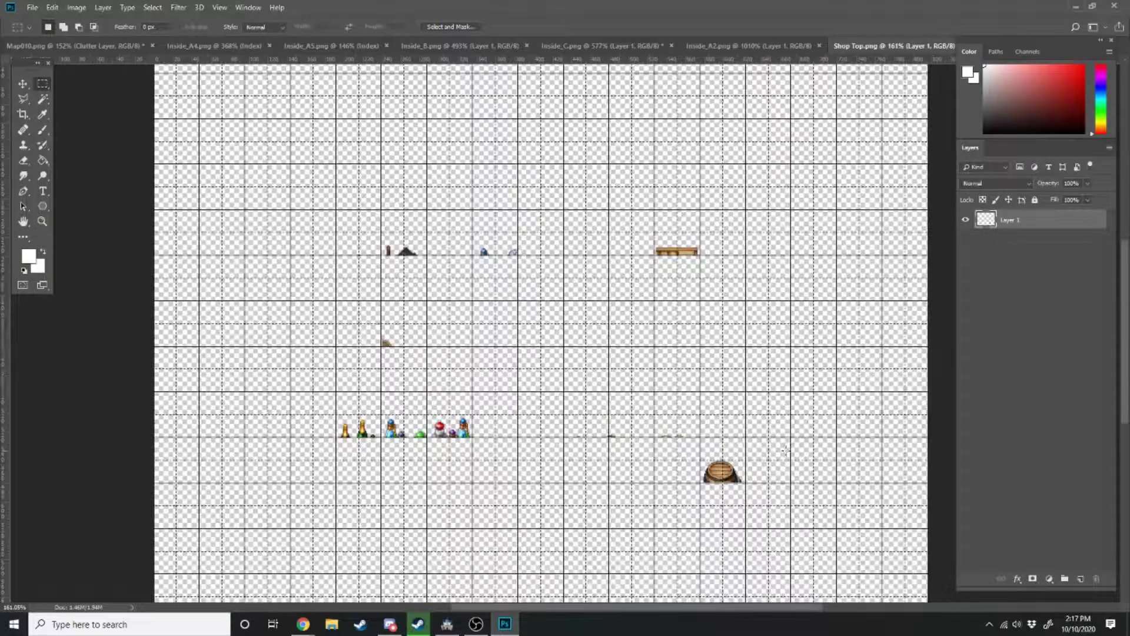
scroll(749, 491, "up", 3, "alt")
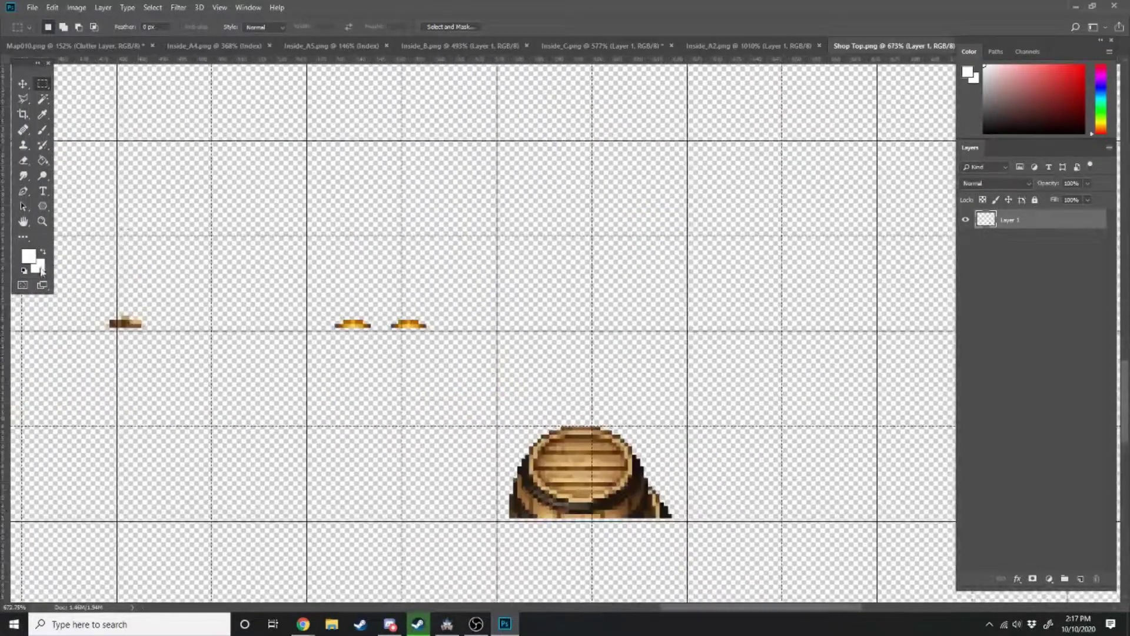
scroll(41, 271, "down", 4, "alt")
scroll(196, 310, "down", 2, "alt")
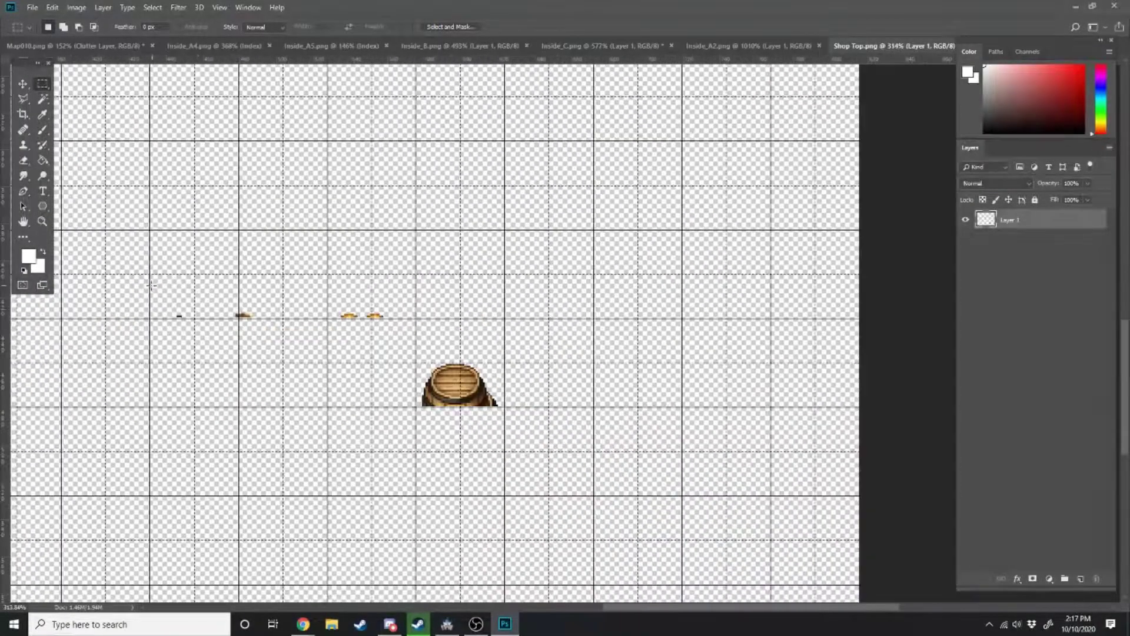
left_click_drag(151, 285, 516, 428)
key("ctrl+t")
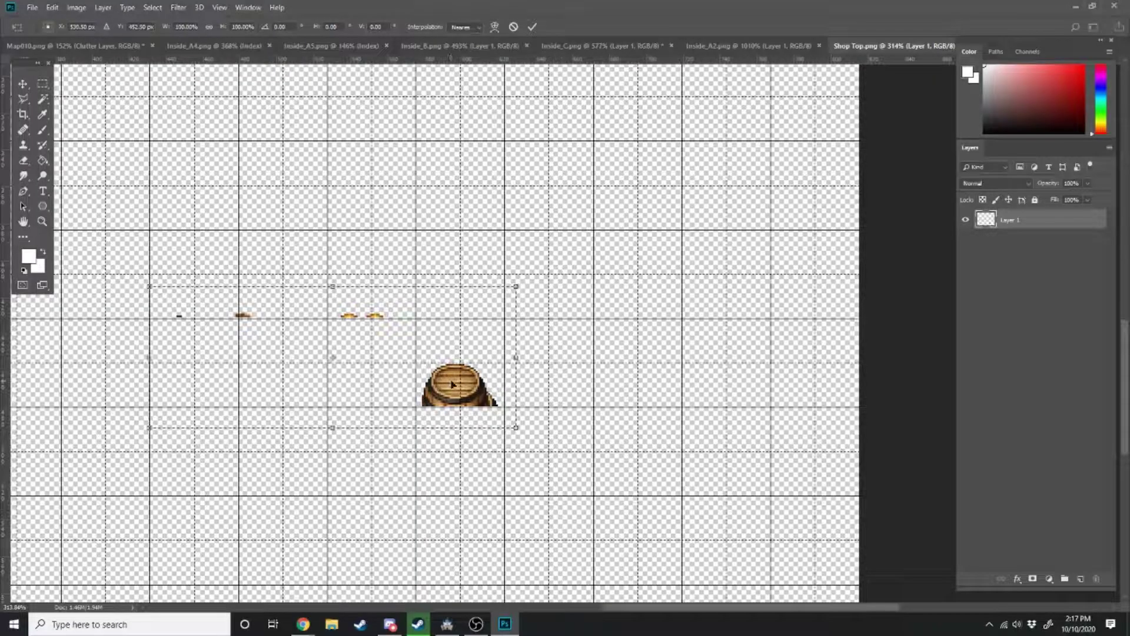
left_click_drag(452, 385, 451, 385)
key("Return")
scroll(460, 260, "down", 2, "alt")
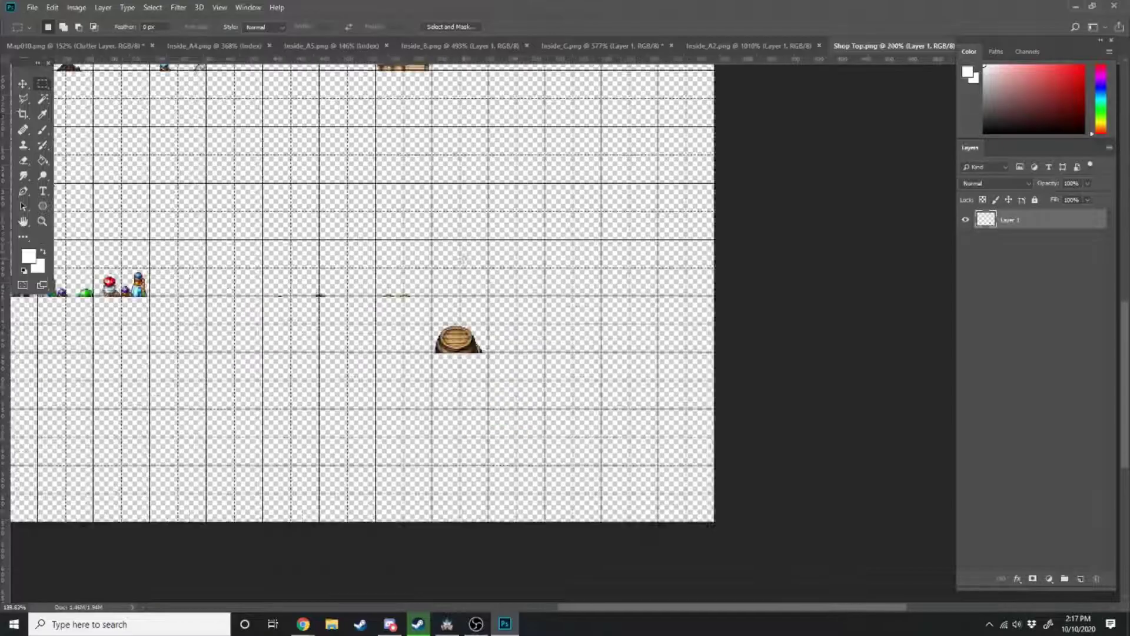
scroll(462, 259, "down", 2, "alt")
scroll(489, 460, "up", 6, "alt")
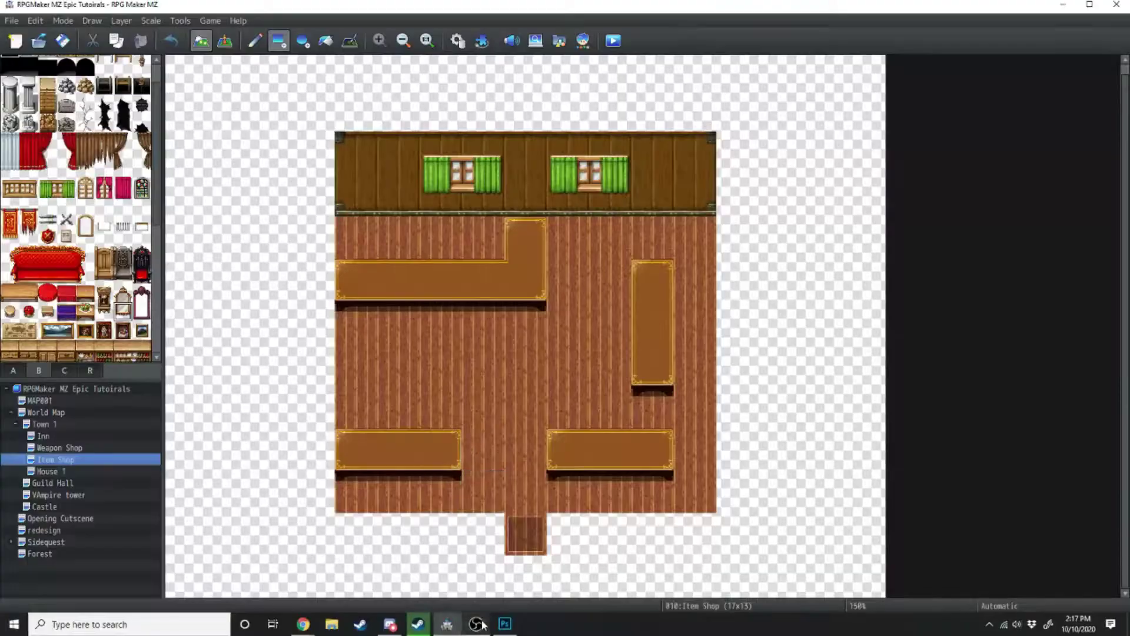
Switch to Photoshop, show Layer 1, Clutter Layer and Layer 2 in Map010.png to inspect the clutter, and return to RPG Maker MZ.
left_click(505, 622)
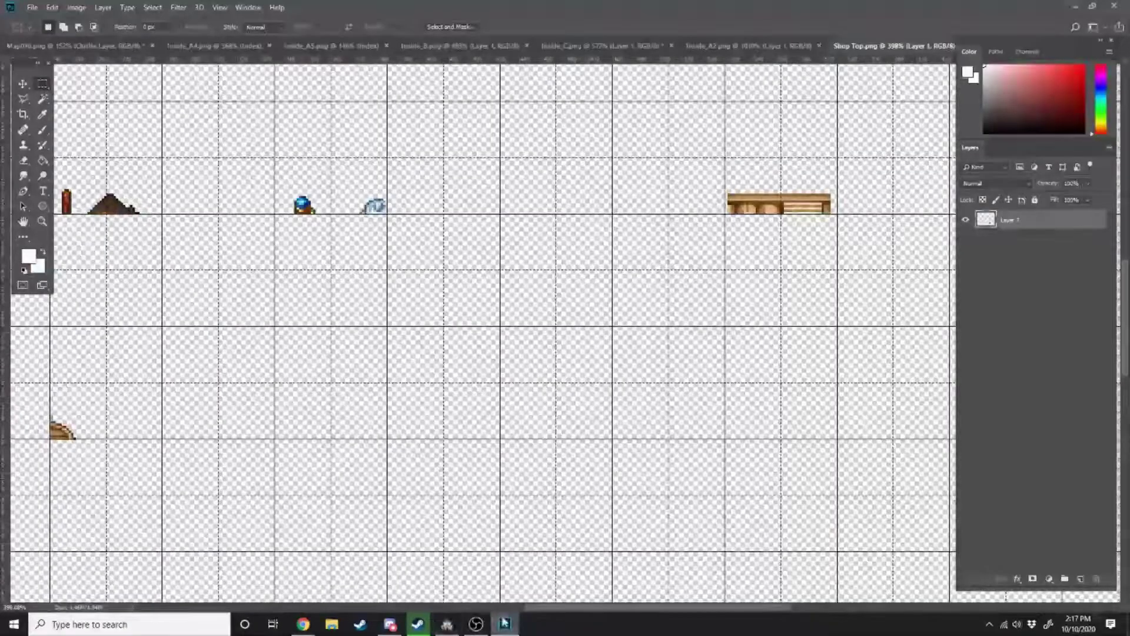
left_click(94, 46)
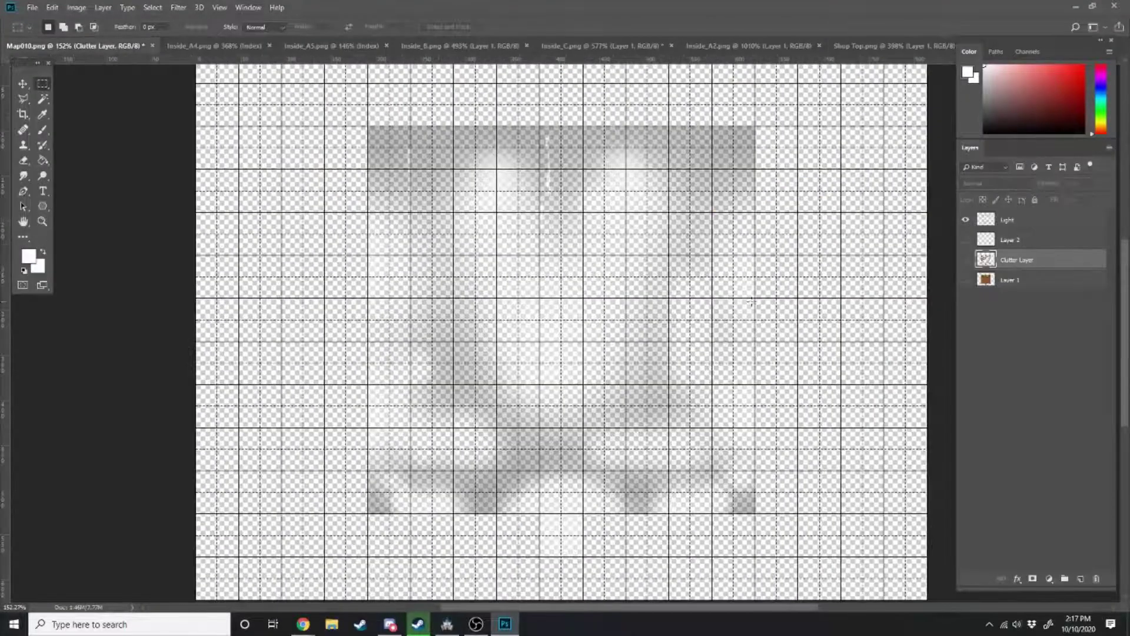
left_click(965, 280)
left_click(965, 260)
left_click(965, 241)
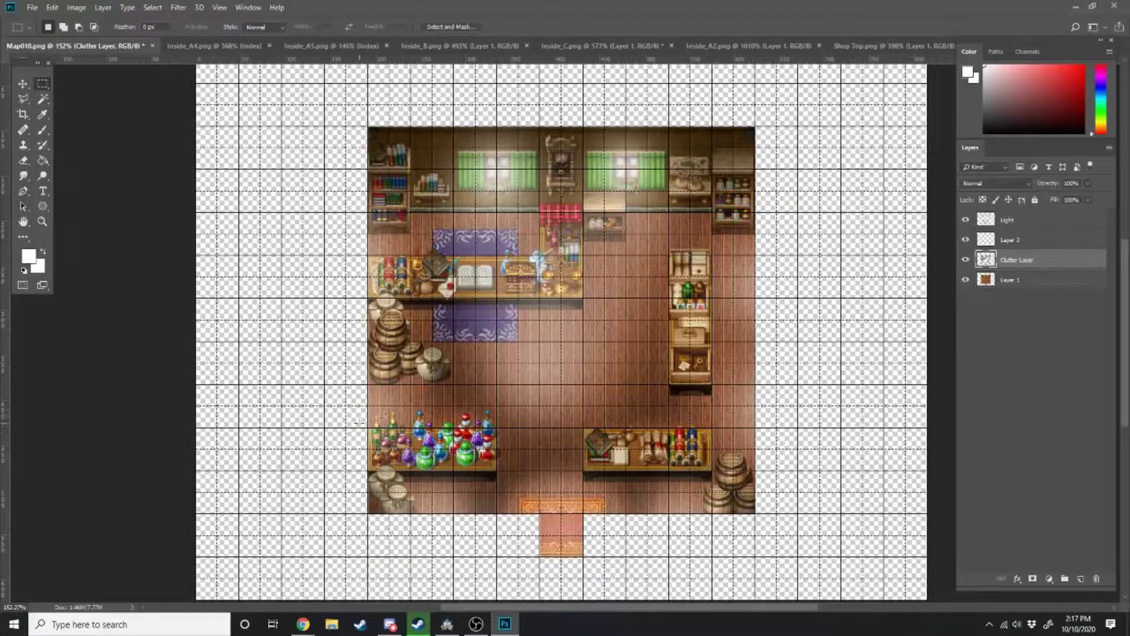
scroll(367, 418, "up", 6, "alt")
scroll(400, 401, "up", 2, "alt")
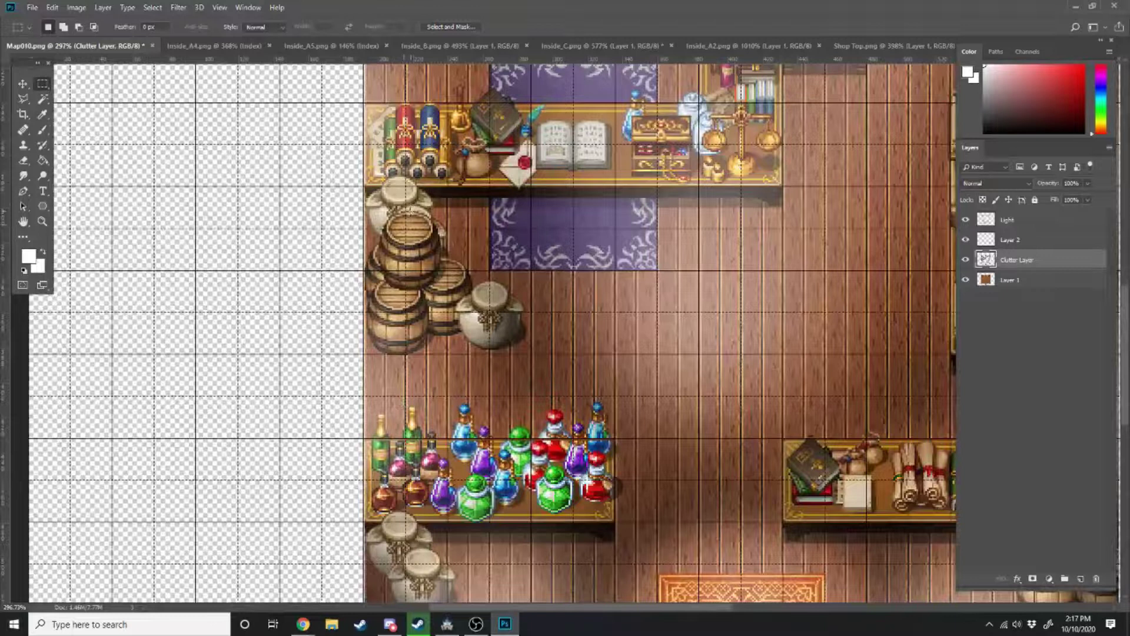
left_click(254, 51)
left_click(107, 48)
scroll(532, 458, "down", 3, "alt")
scroll(740, 410, "down", 2, "alt")
scroll(743, 411, "up", 3, "alt")
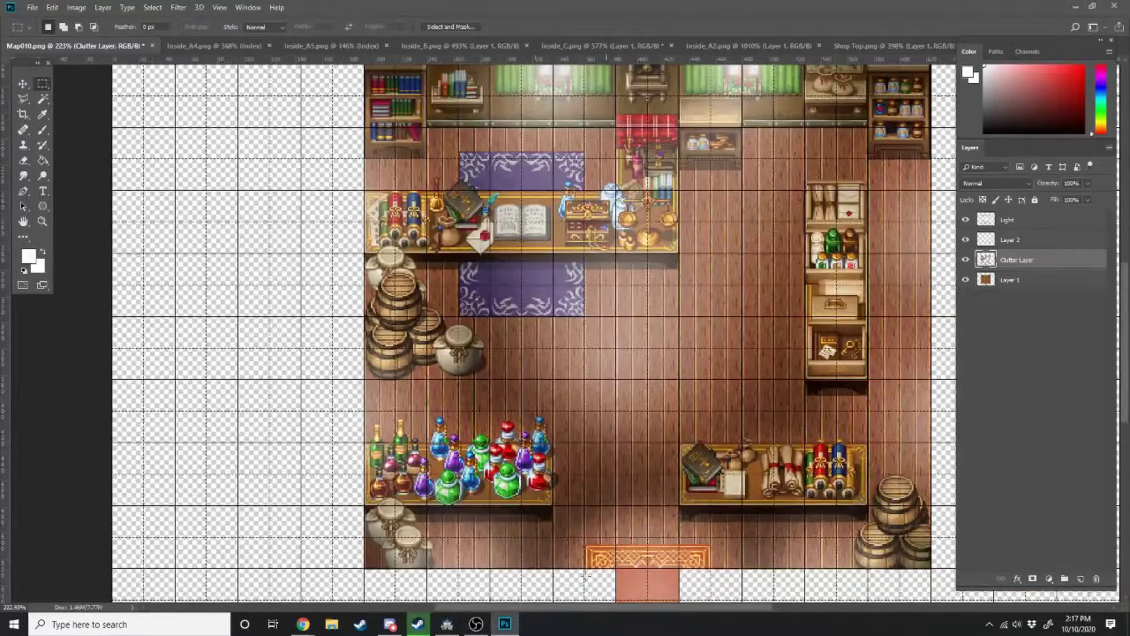
left_click(447, 623)
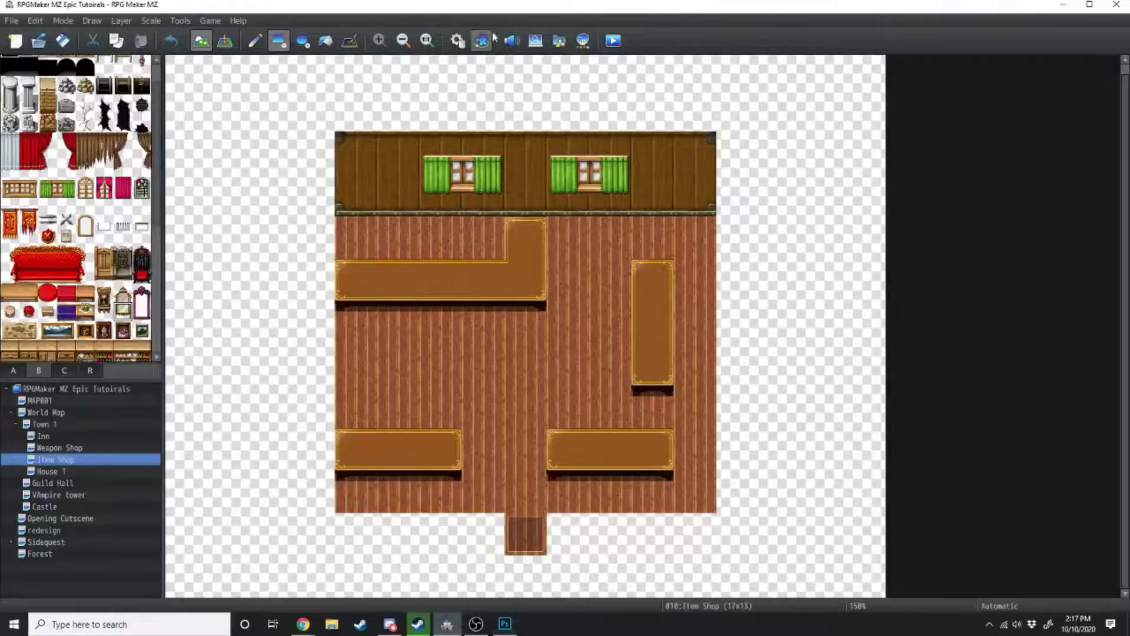
left_click(461, 41)
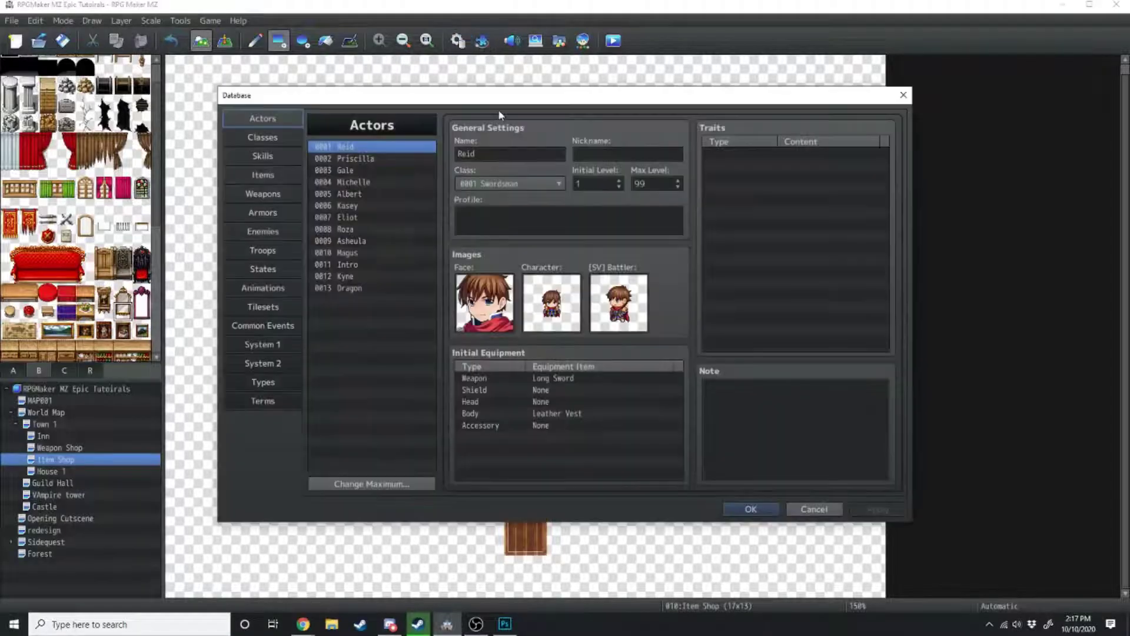
left_click(271, 307)
left_click(366, 206)
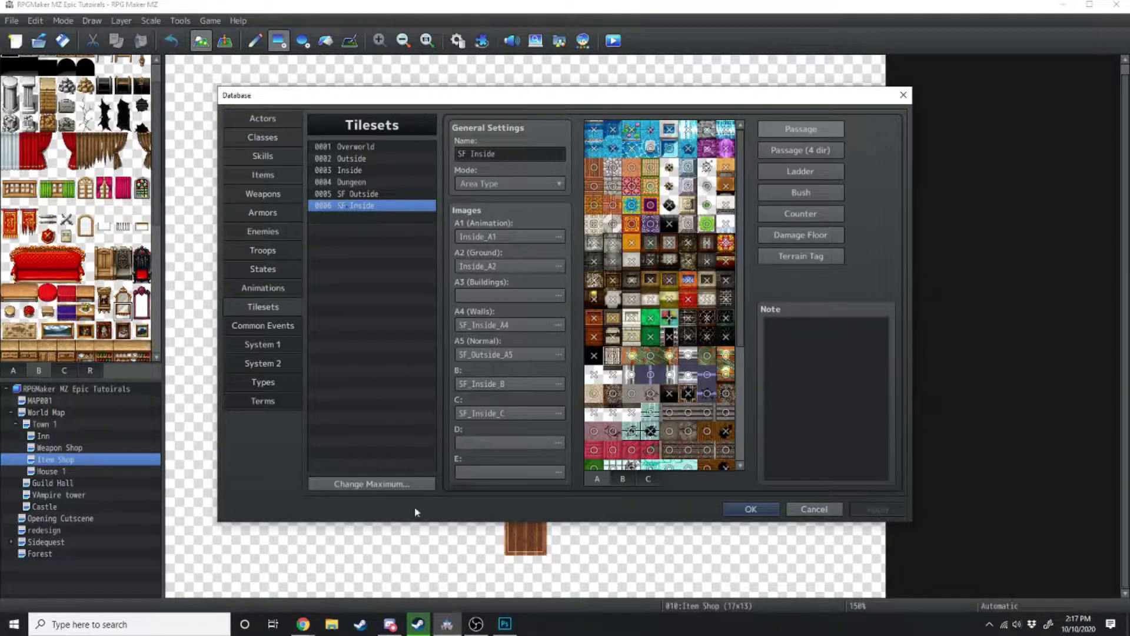
left_click(613, 165)
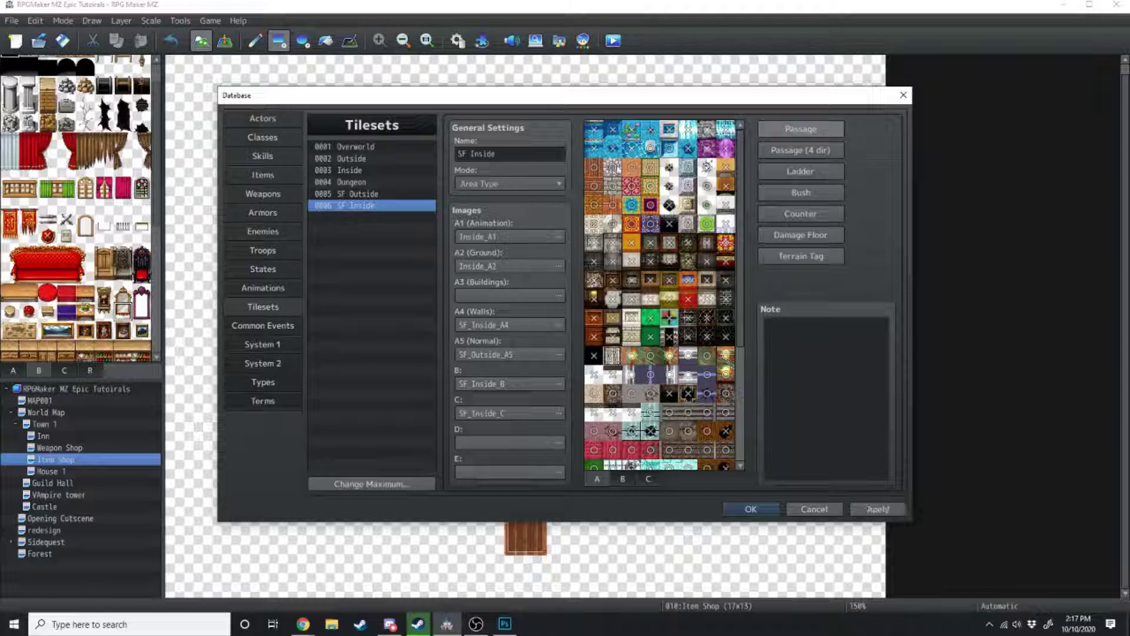
left_click(903, 94)
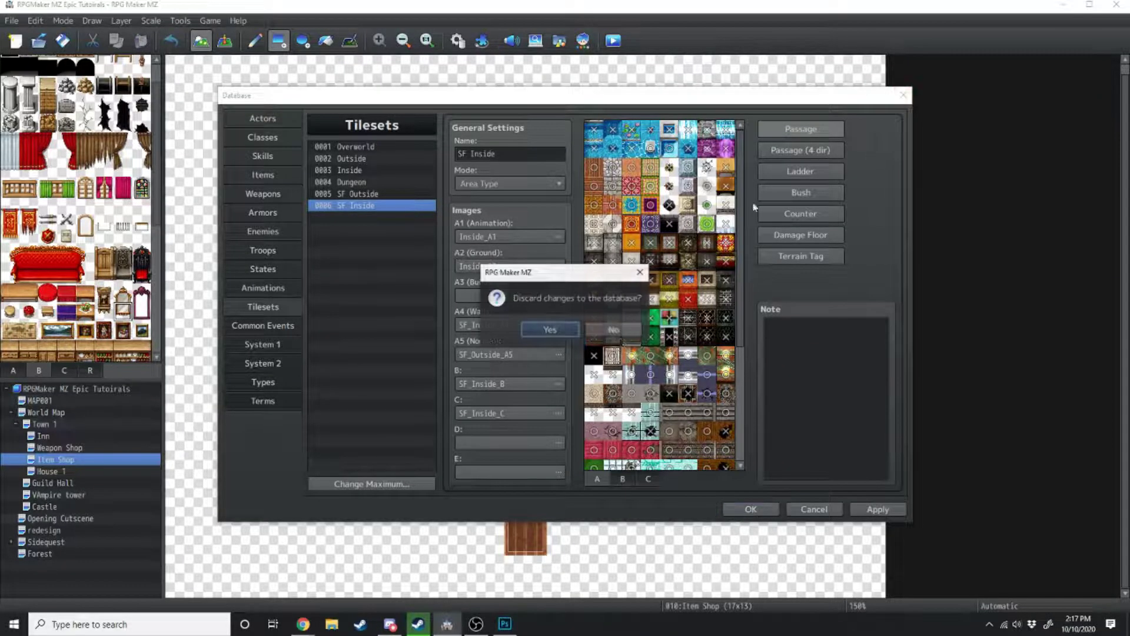
key("Escape")
left_click(801, 506)
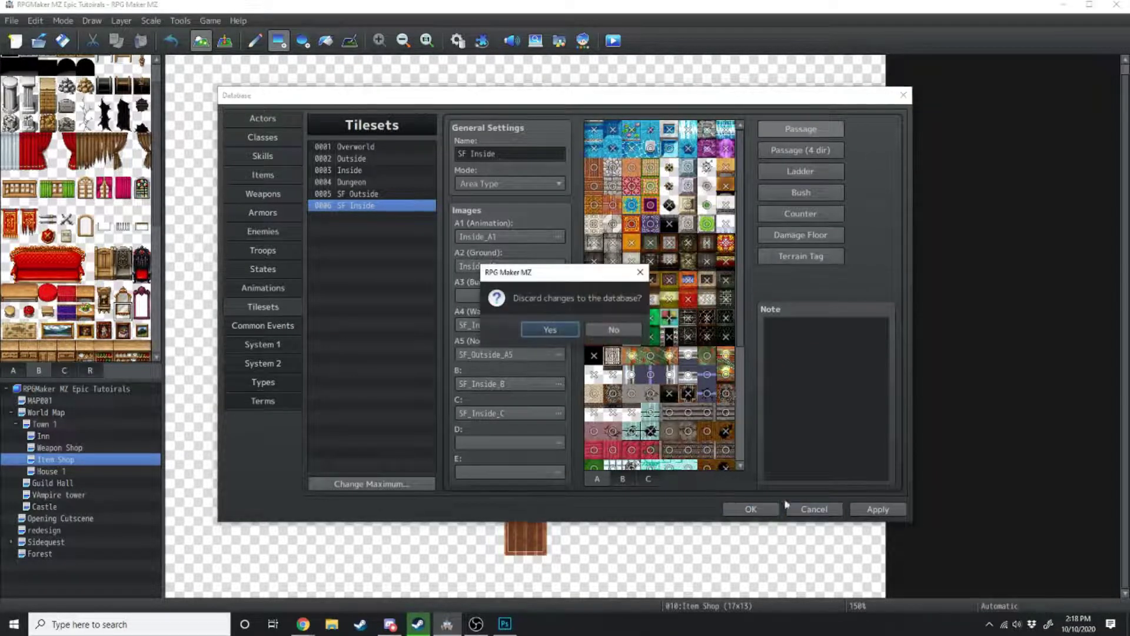
left_click(557, 333)
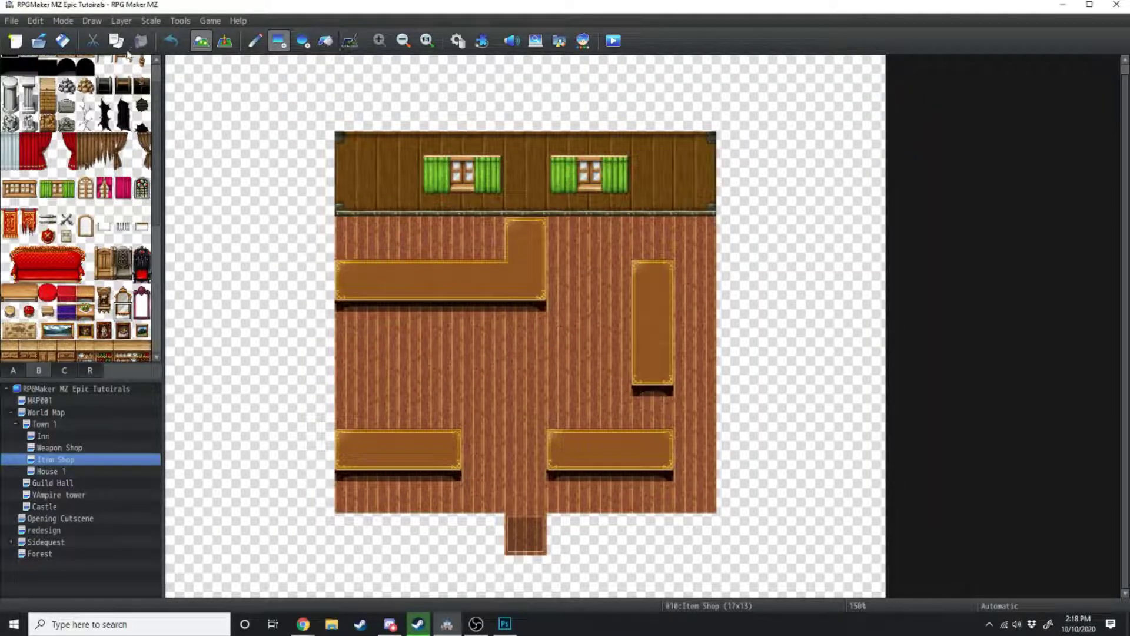
Create an empty blocking event at tile 4,6 below the counter's west end, with its priority set to Same as characters.
left_click(225, 40)
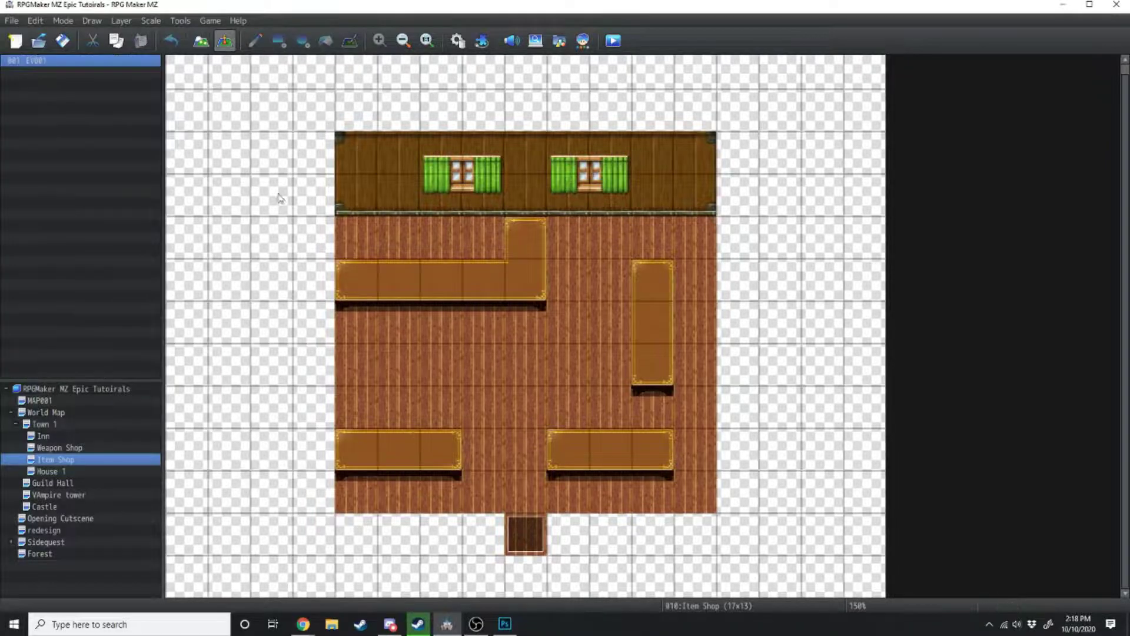
double_click(355, 316)
left_click(403, 477)
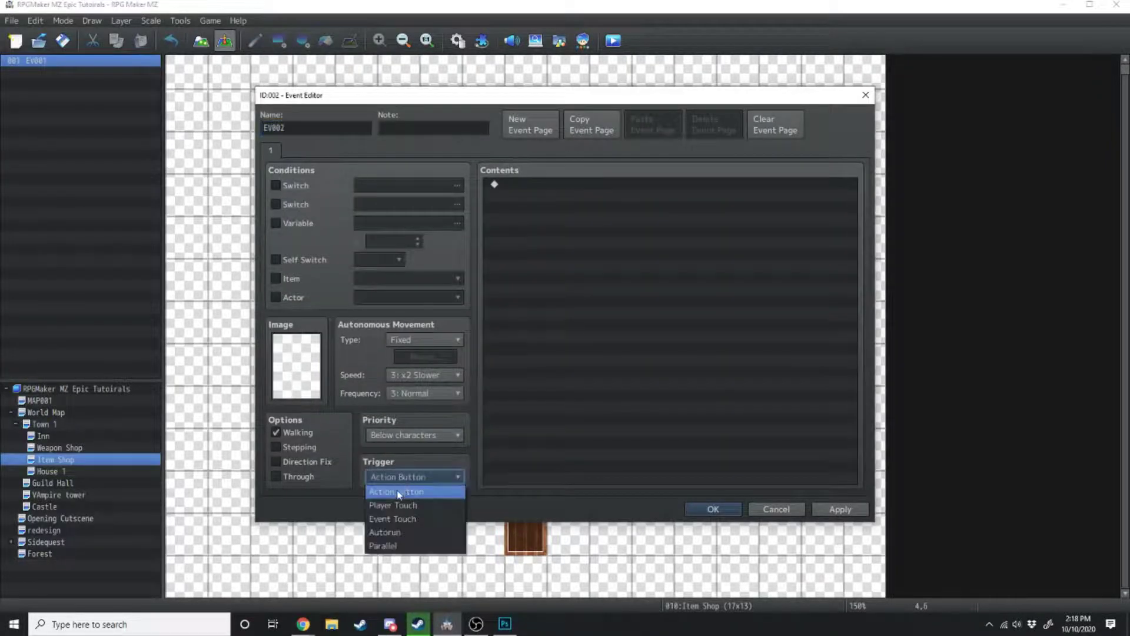
left_click(407, 437)
left_click(407, 463)
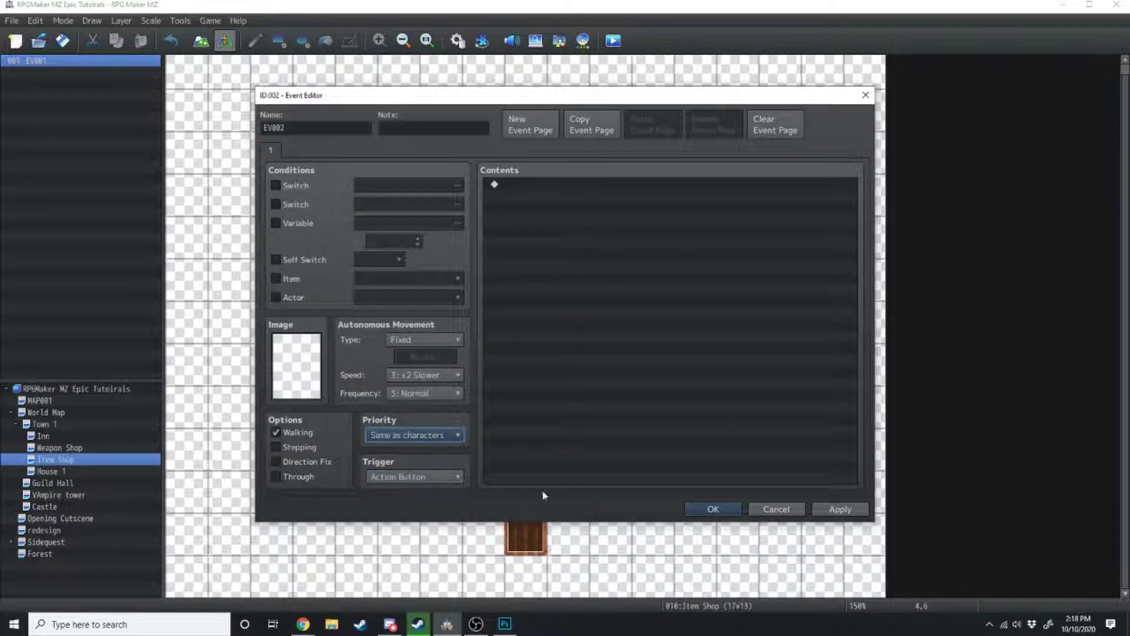
left_click(819, 508)
left_click(731, 510)
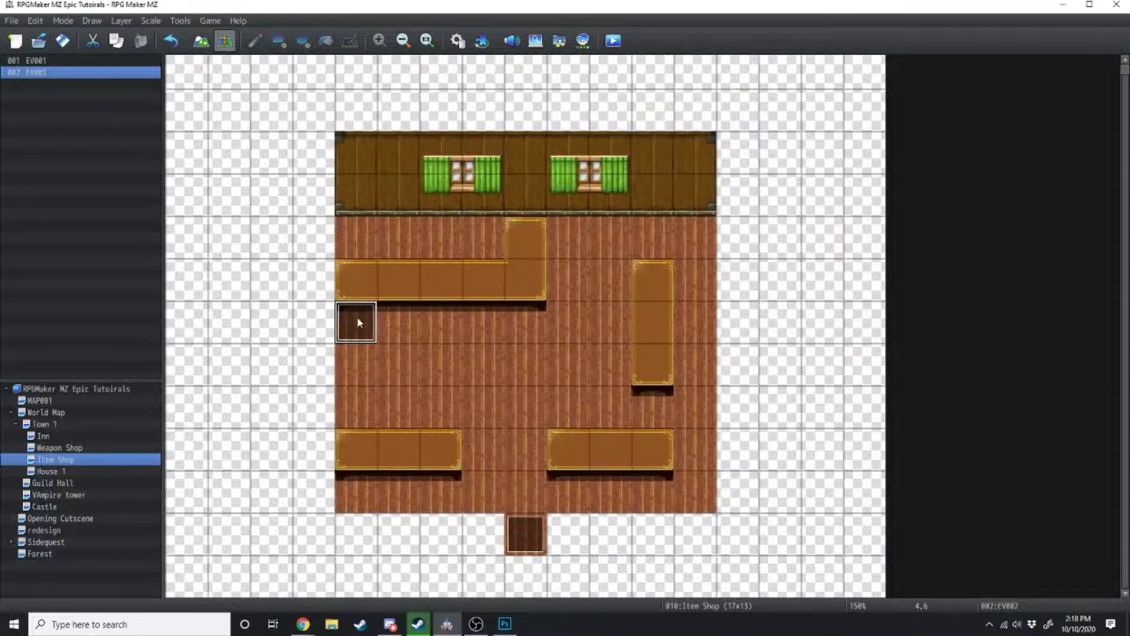
Copy the blocking event to tiles 4,7 and 5,7 and to the shop floor's southeast and southwest corners.
key("ctrl+c")
left_click(355, 363)
key("ctrl+v")
left_click(403, 361)
key("ctrl+v")
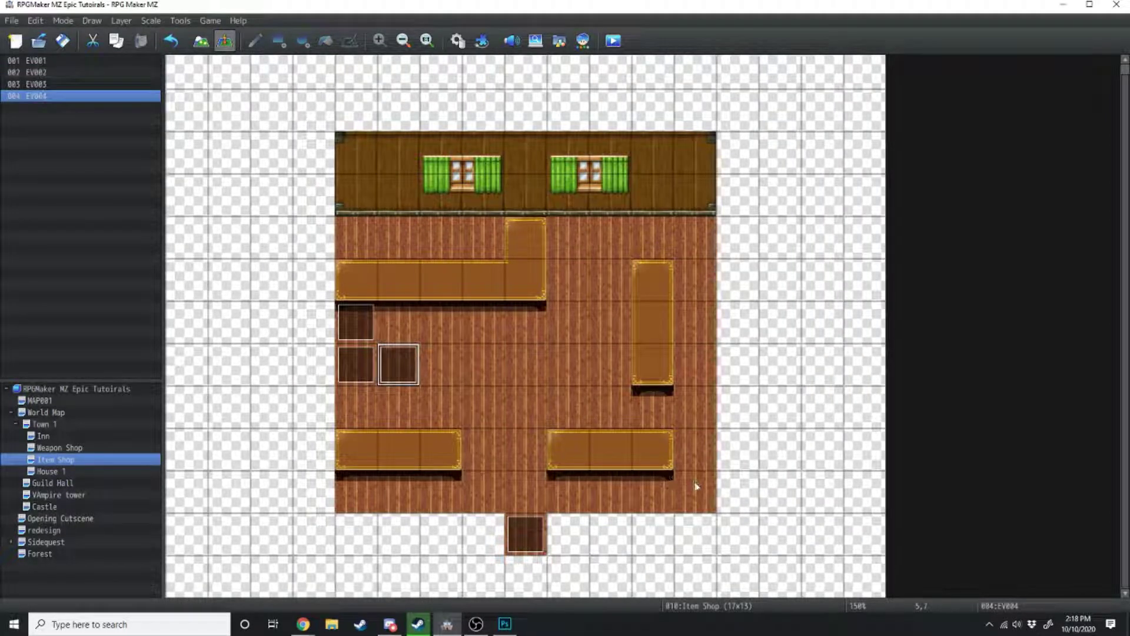
left_click(696, 486)
key("ctrl+v")
left_click(357, 490)
key("ctrl+v")
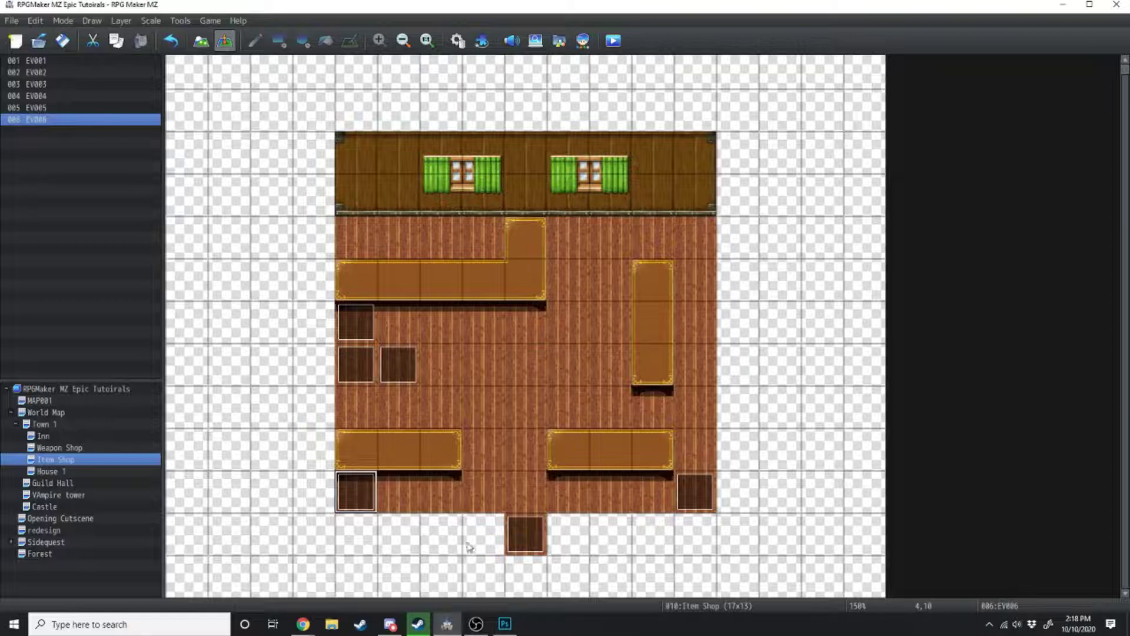
Check the barrel and sack positions in Photoshop's Map010.png against the placed blocking events, and return to RPG Maker MZ.
left_click(505, 625)
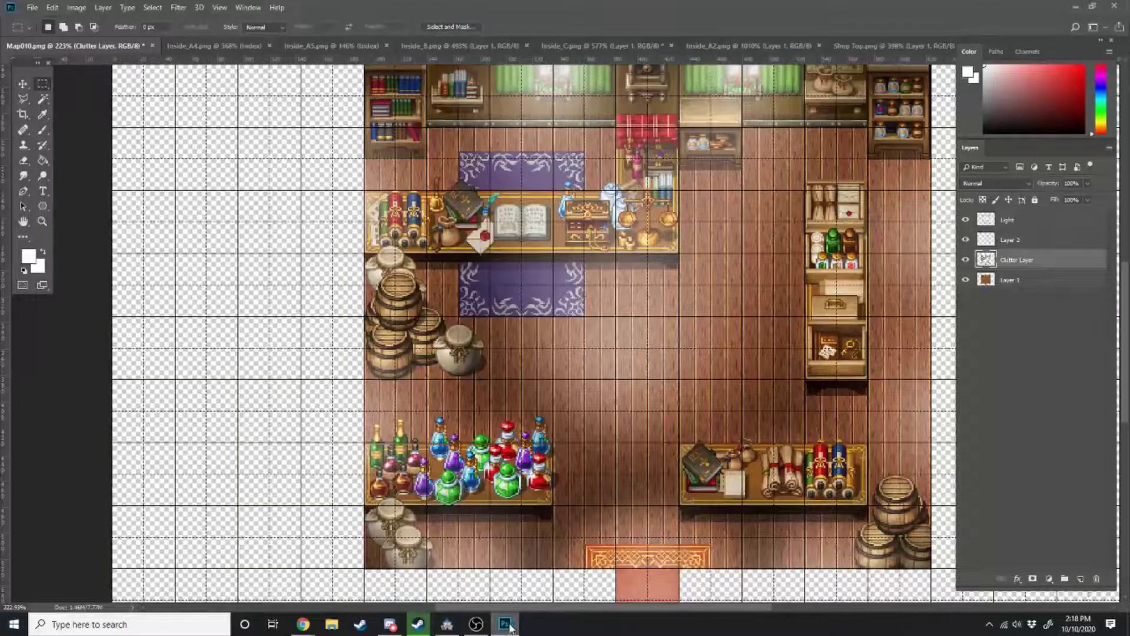
scroll(635, 502, "up", 1)
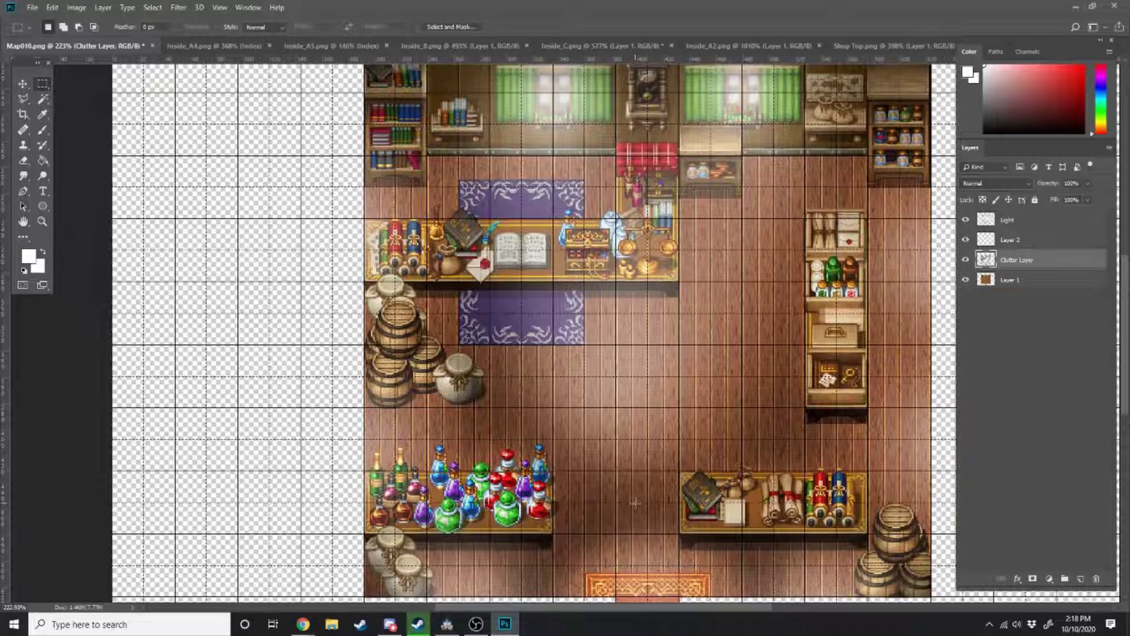
scroll(582, 478, "down", 3)
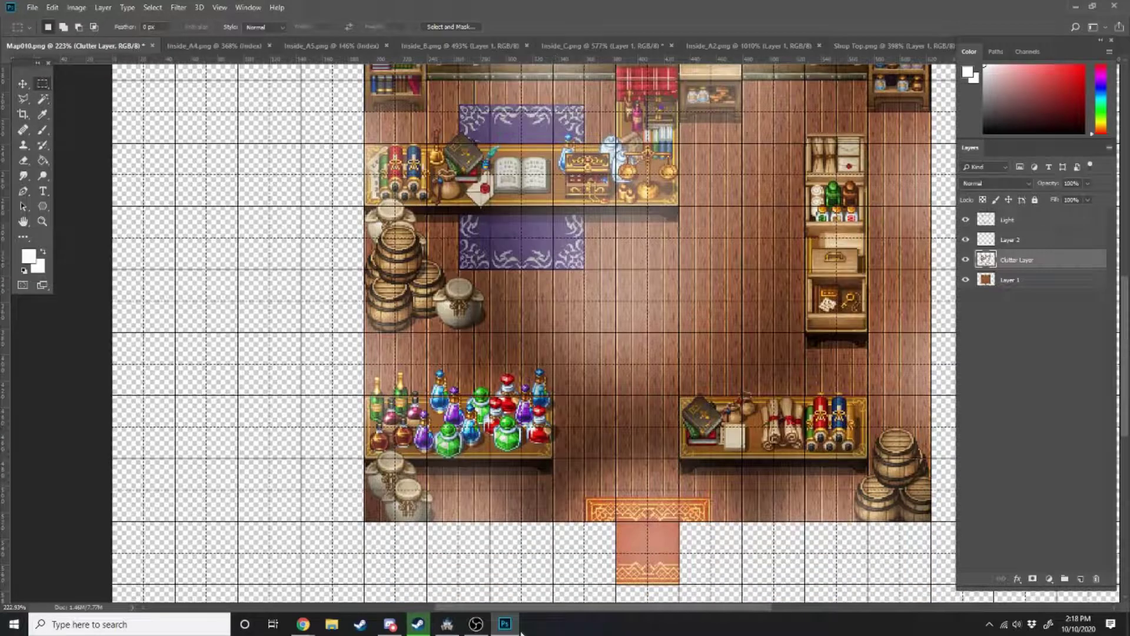
left_click(508, 629)
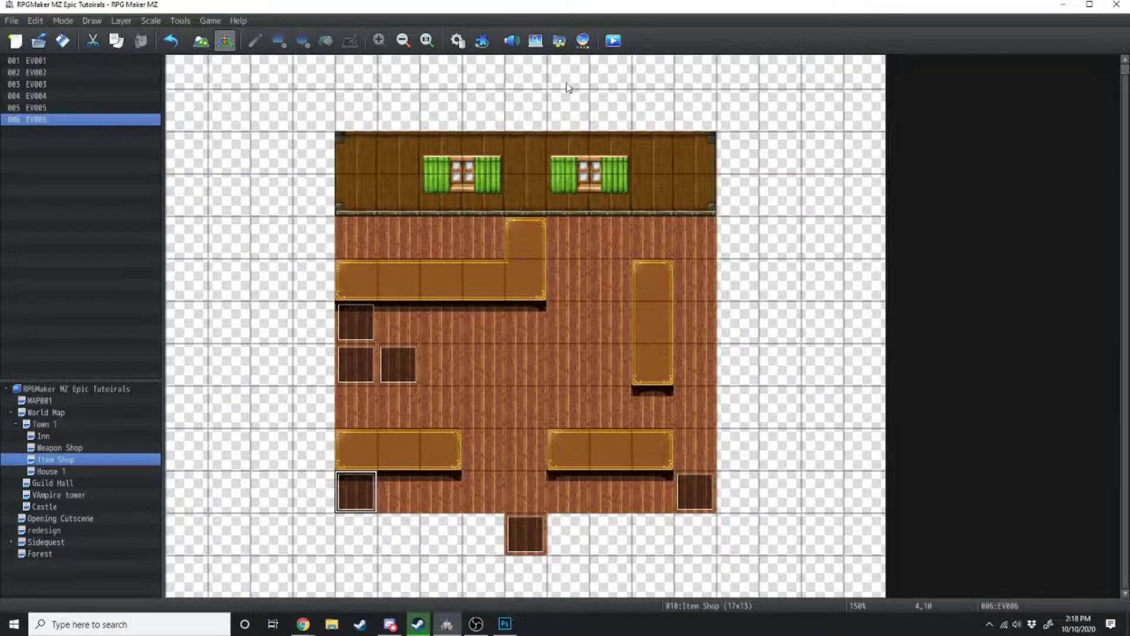
Create a shopkeeper event at tile 6,4 behind the counter, using a pink-haired female character image.
double_click(446, 242)
left_click(765, 511)
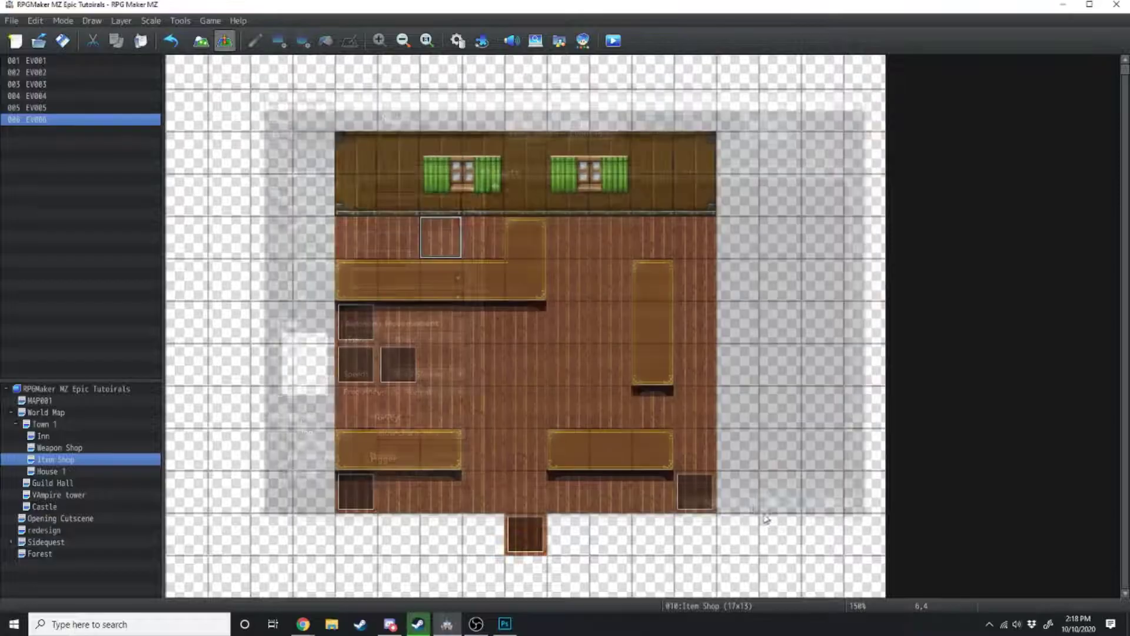
key("alt+Tab")
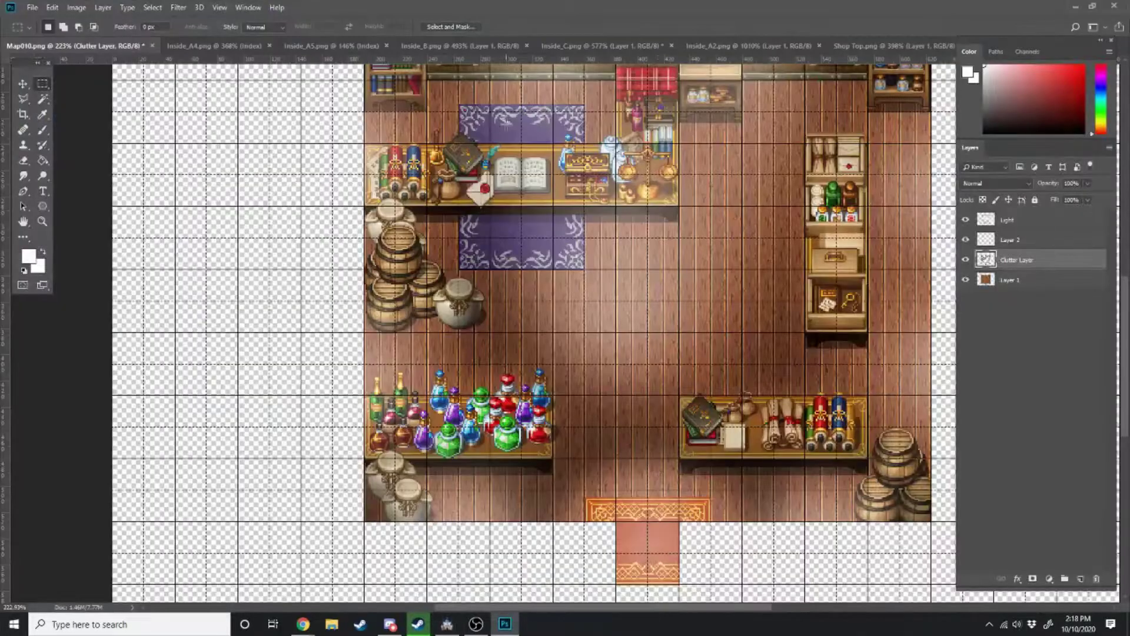
key("alt+Tab")
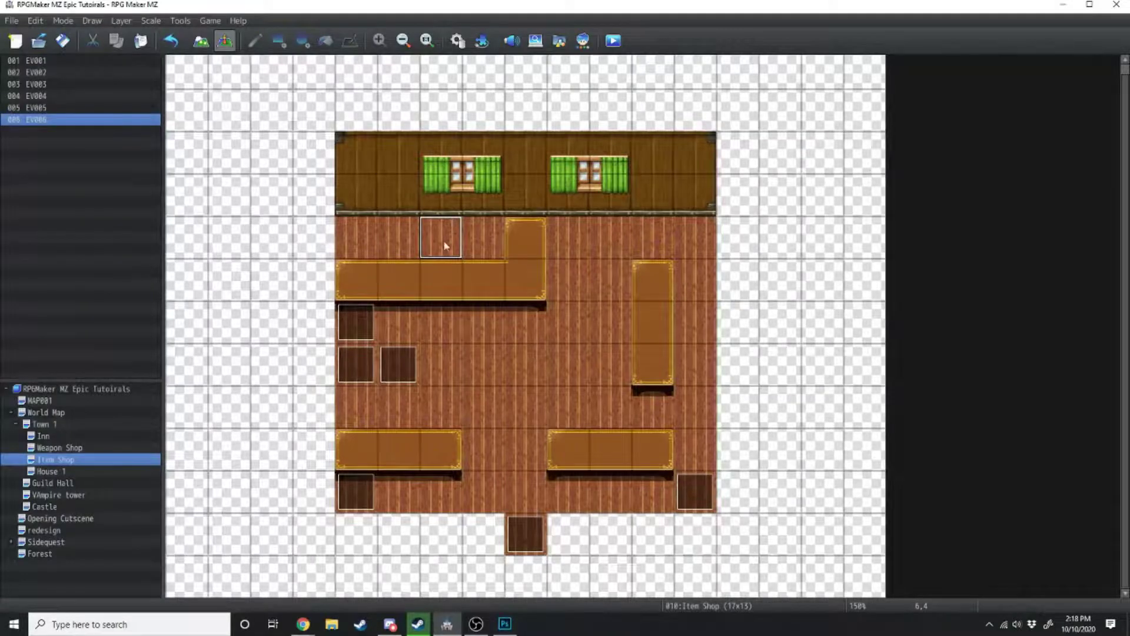
double_click(444, 242)
double_click(324, 366)
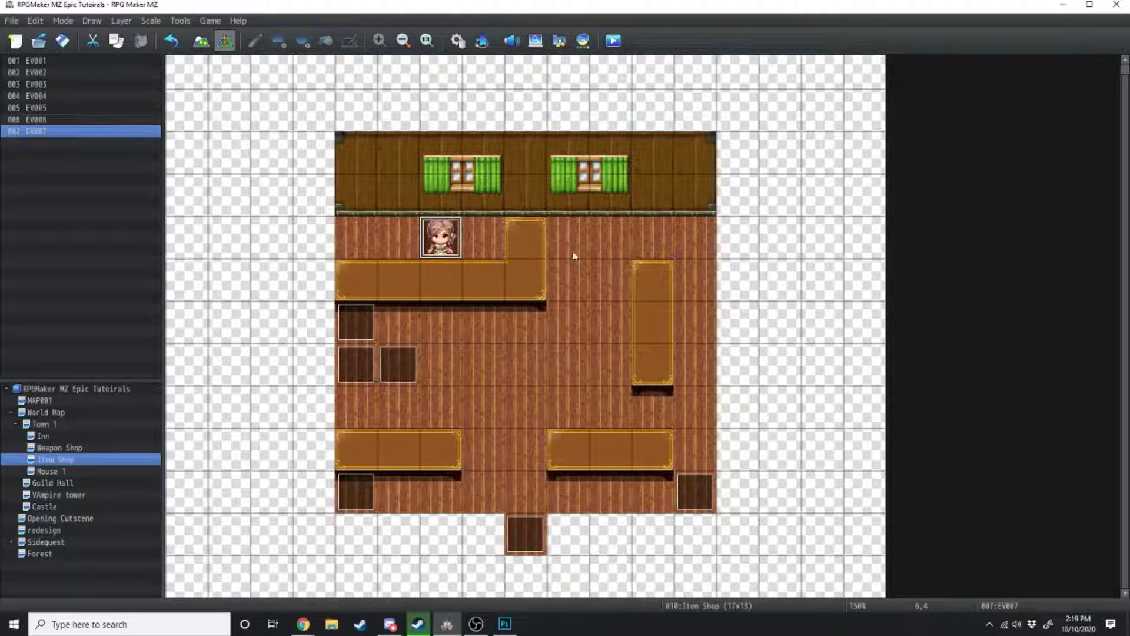
Save the game changes, start a playtest and walk into the barrels in the shop's southeast corner to test the blocking event.
left_click(613, 40)
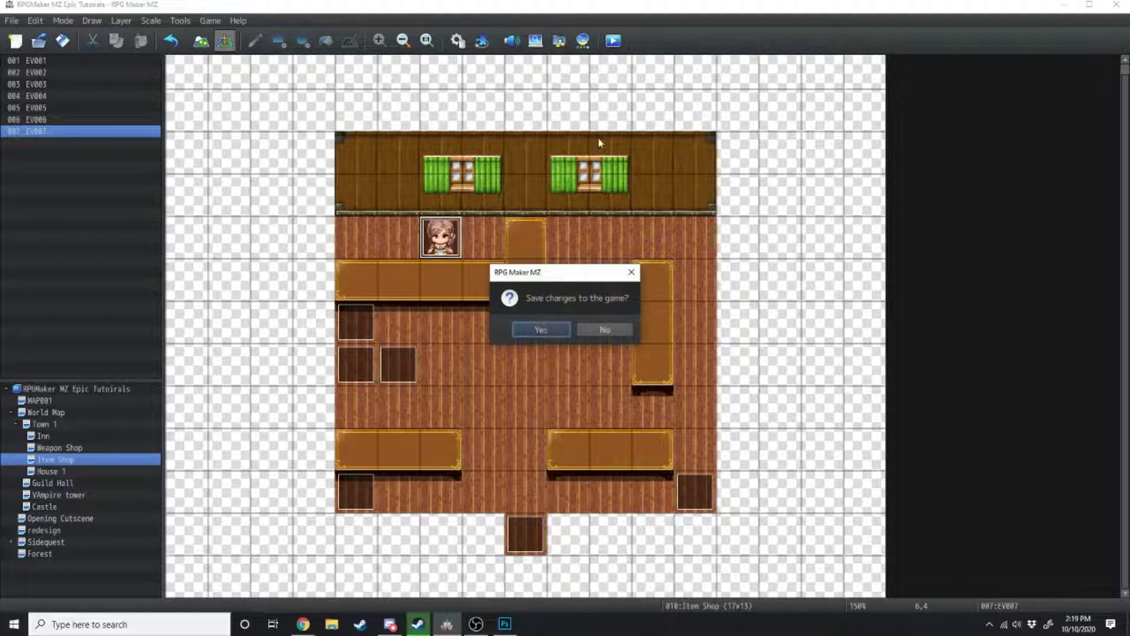
left_click(541, 329)
key("Left")
key("Right")
key("Right")
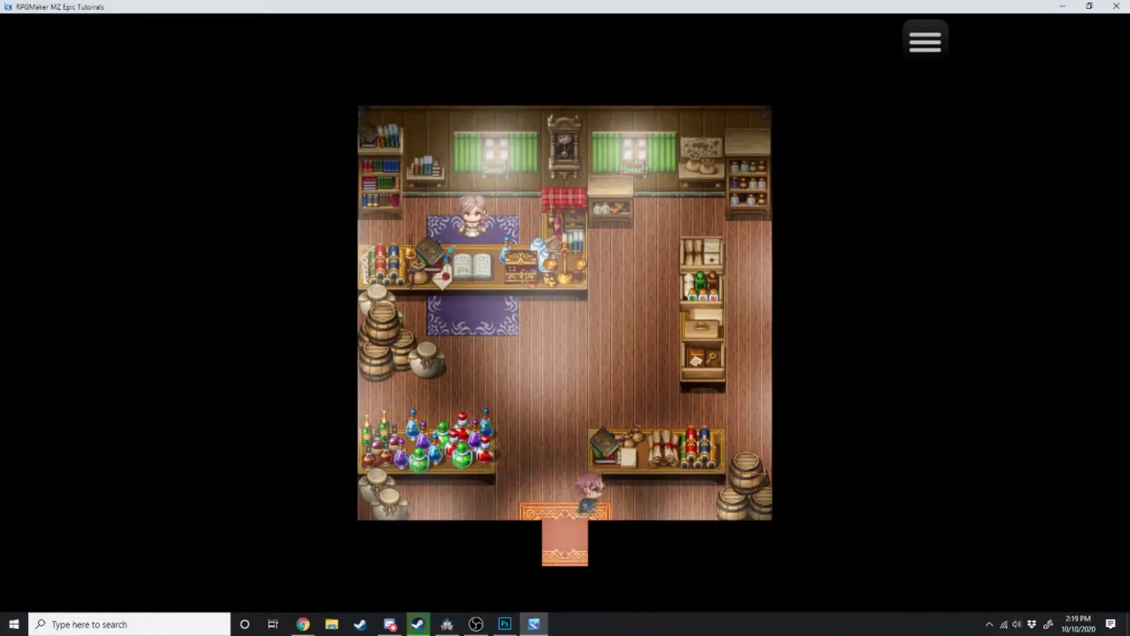
key("Left")
key("Right")
key("Up")
key("Right")
key("Right")
key("Right")
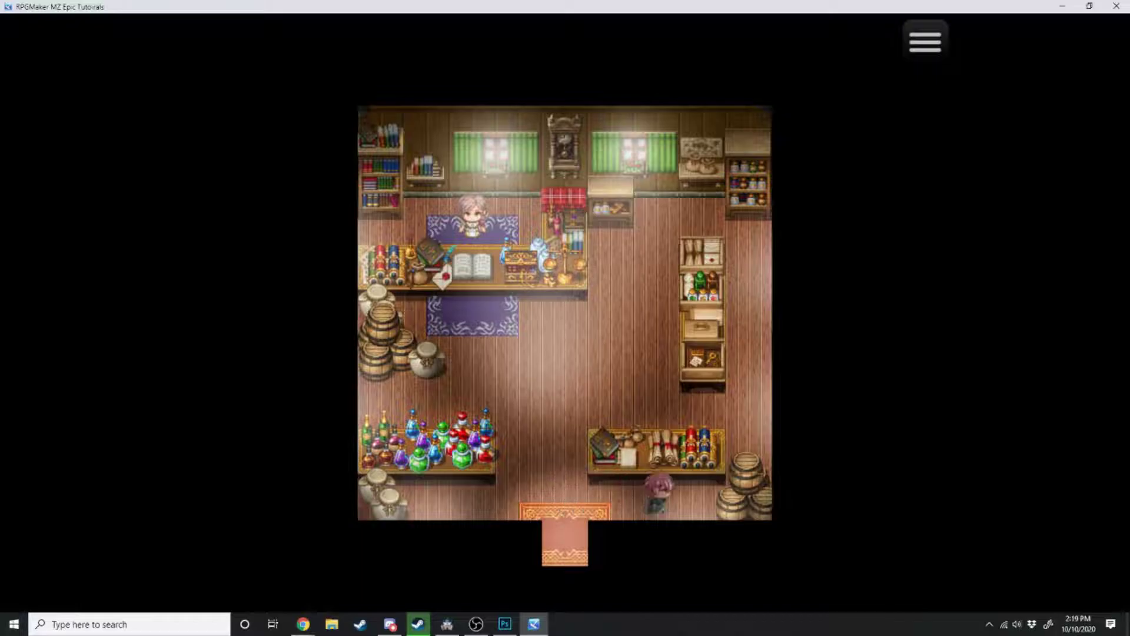
key("Right")
key("Left")
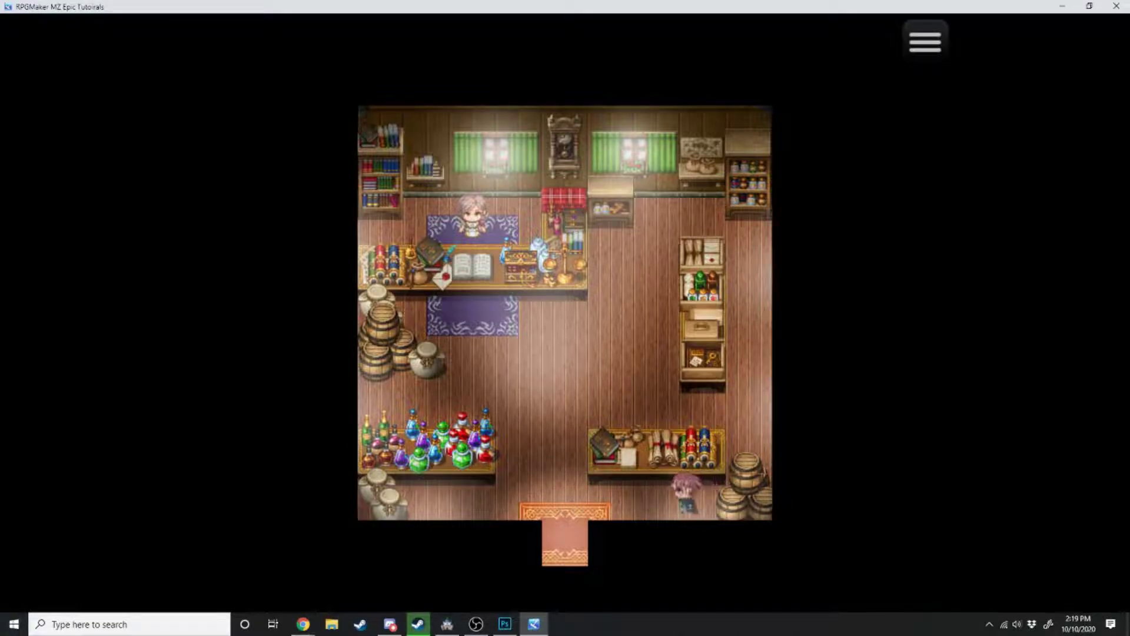
key("Right")
key("Left")
key("Right")
key("Left")
key("Right")
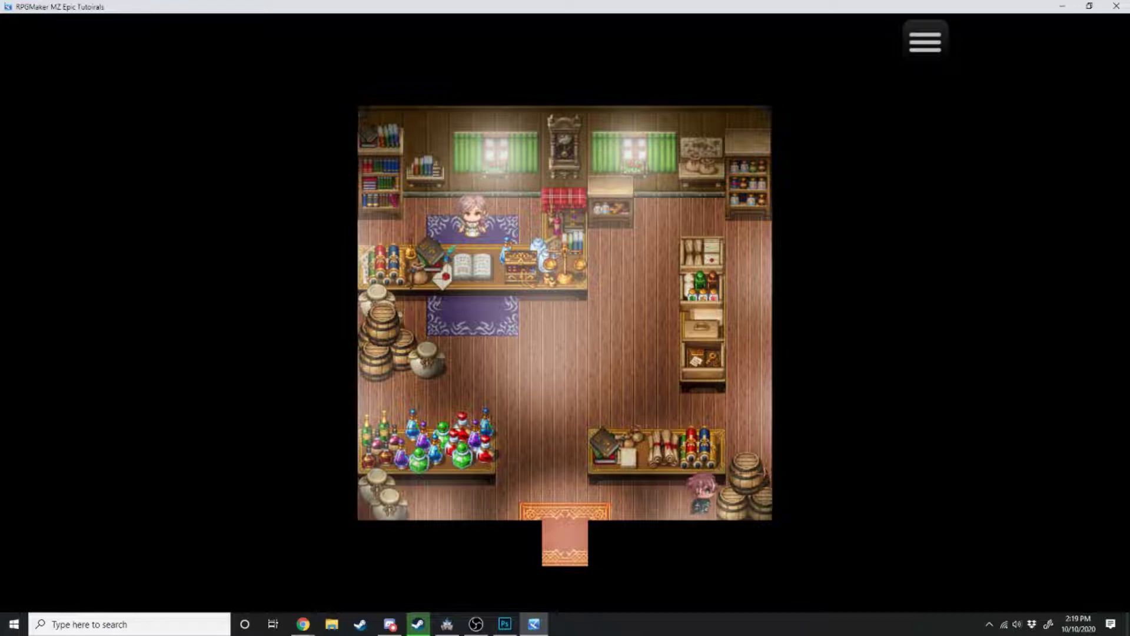
Walk across to the sacks in the southwest corner and push against them to test their blocking event.
key("Left")
key("Left")
key("Left")
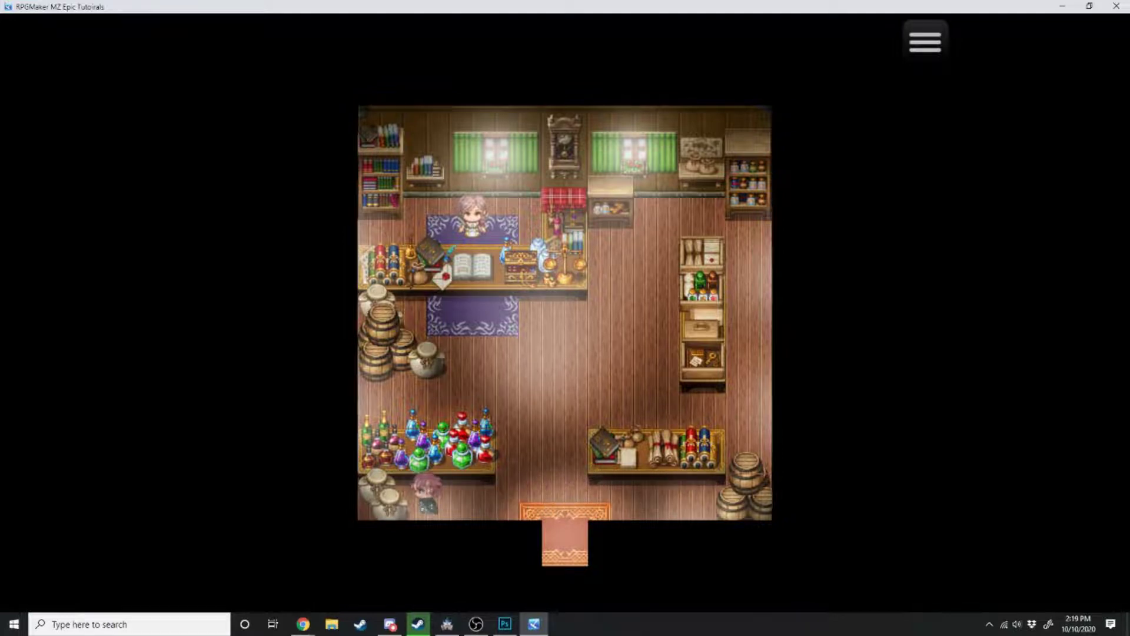
key("Right")
key("Left")
key("Right")
key("Left")
key("Up")
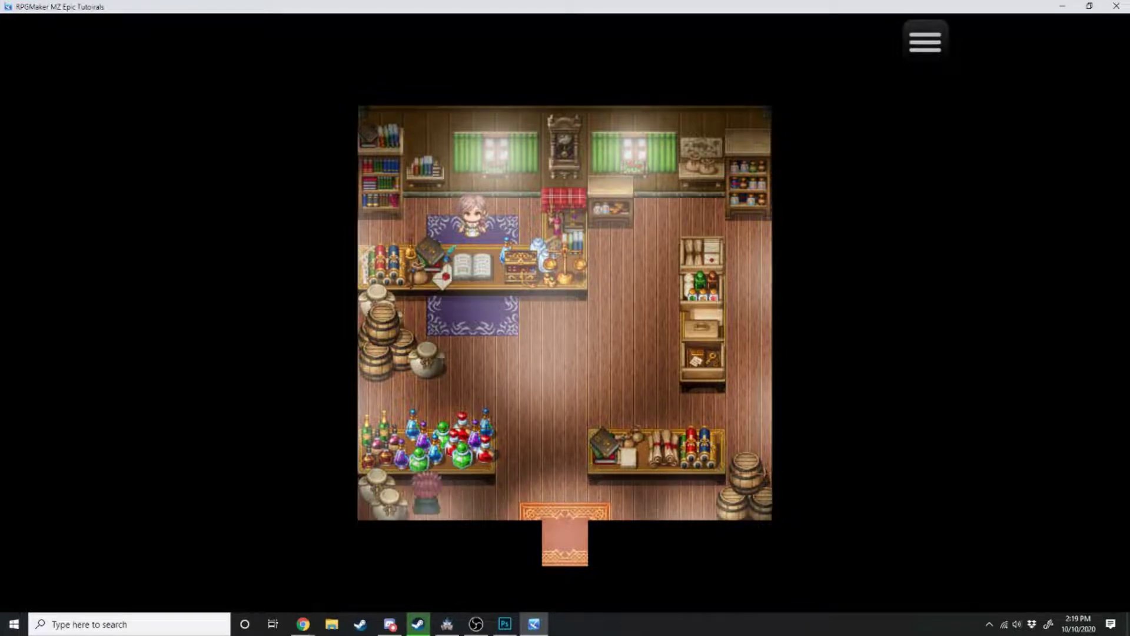
Walk back and forth behind the potion table to check how the bottle tips overlap the character.
key("Right")
key("Up")
key("Left")
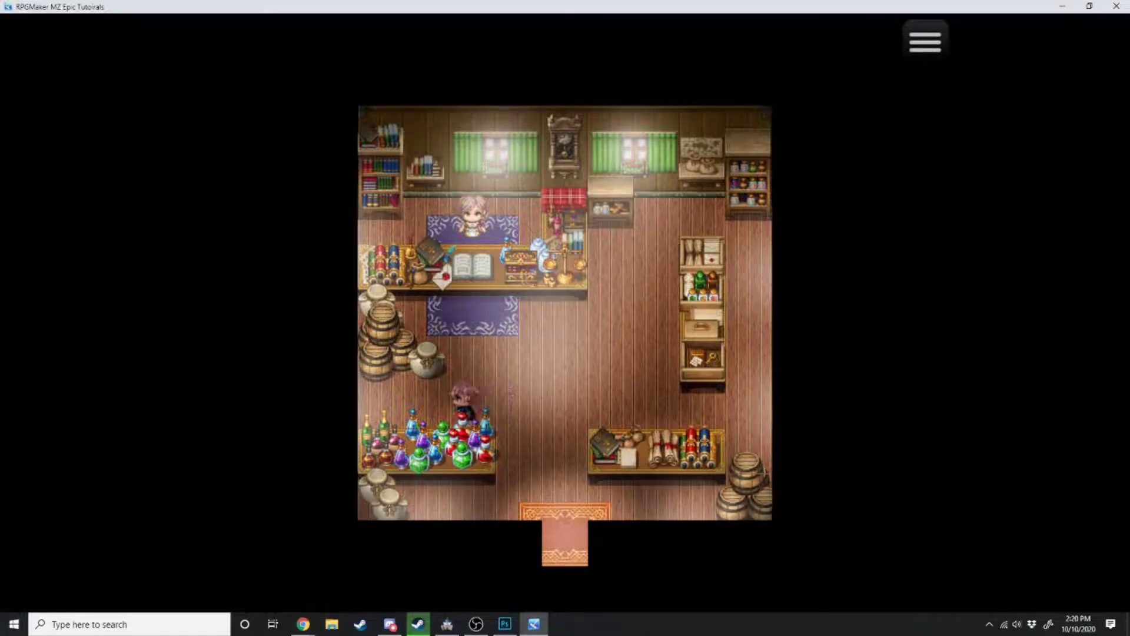
key("Right")
key("Left")
key("Right")
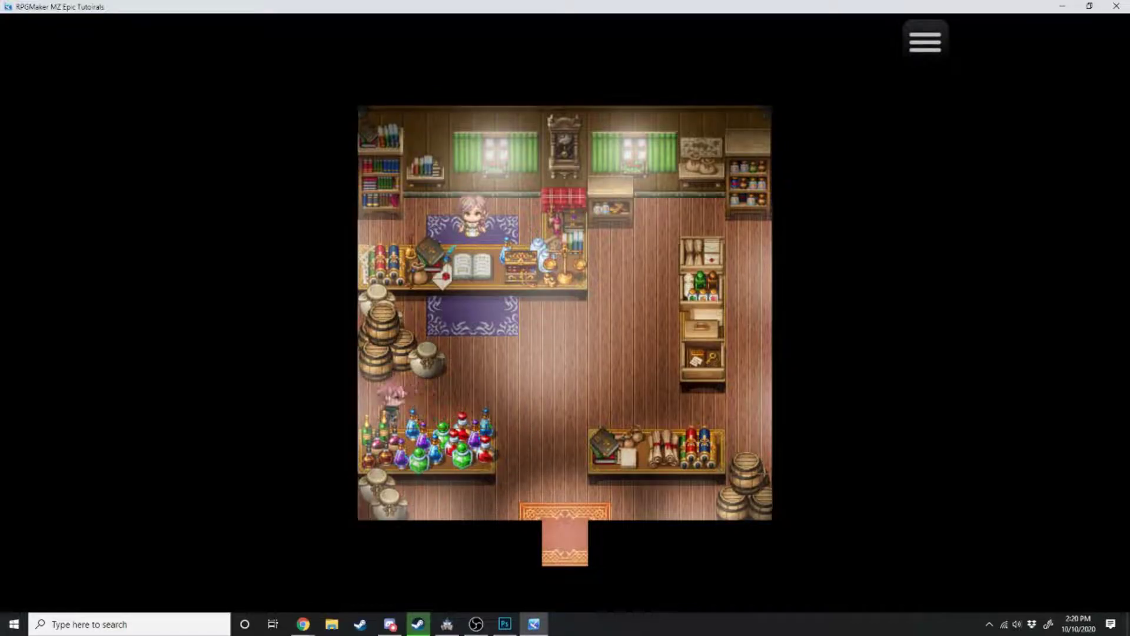
Pace the full length of the potion table's rear edge, ending at its east end, to test the bottle overlap.
key("Left")
key("Right")
key("Left")
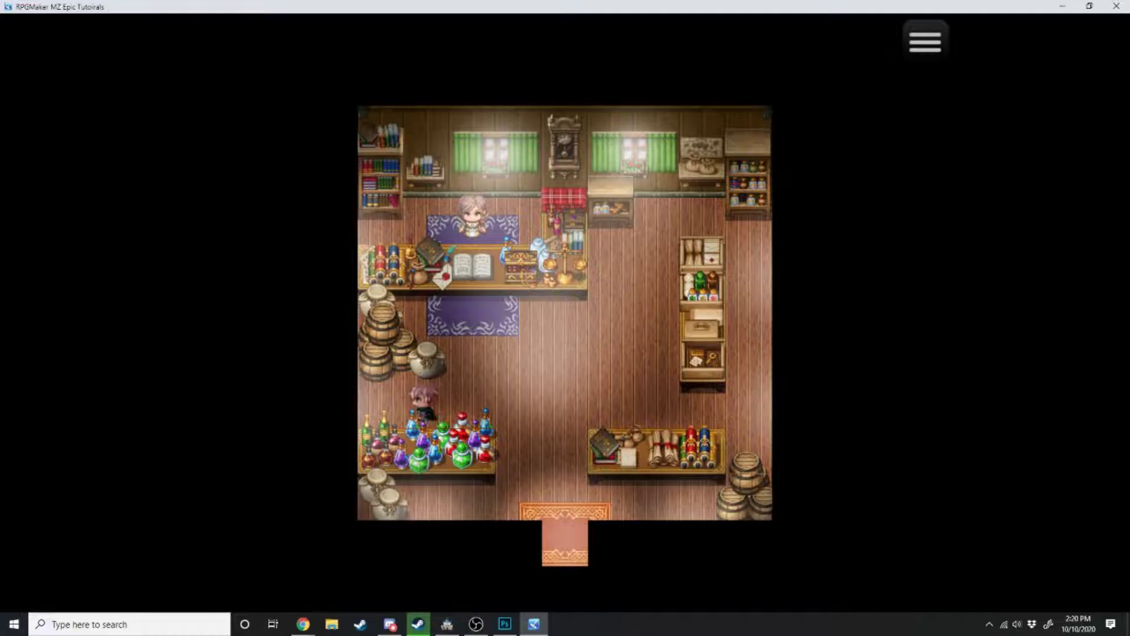
key("Right")
key("Right")
key("Left")
key("Right")
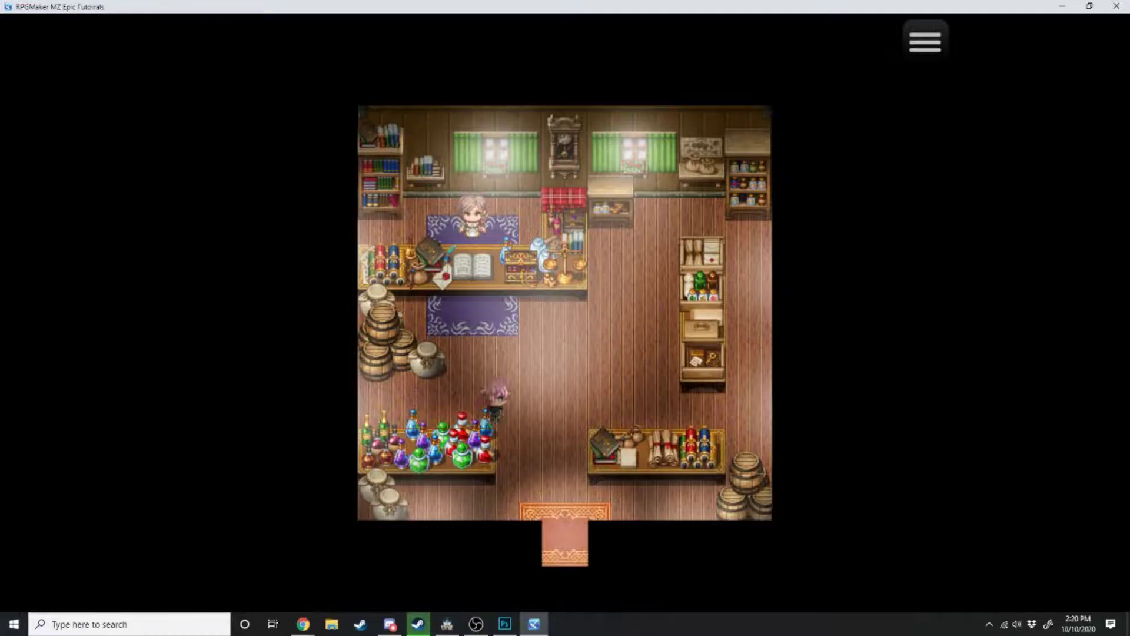
Walk behind the southeast barrels, then up around the tall display shelf to the northeast bottle cabinet to test overlap and blocking.
key("Right")
key("Down")
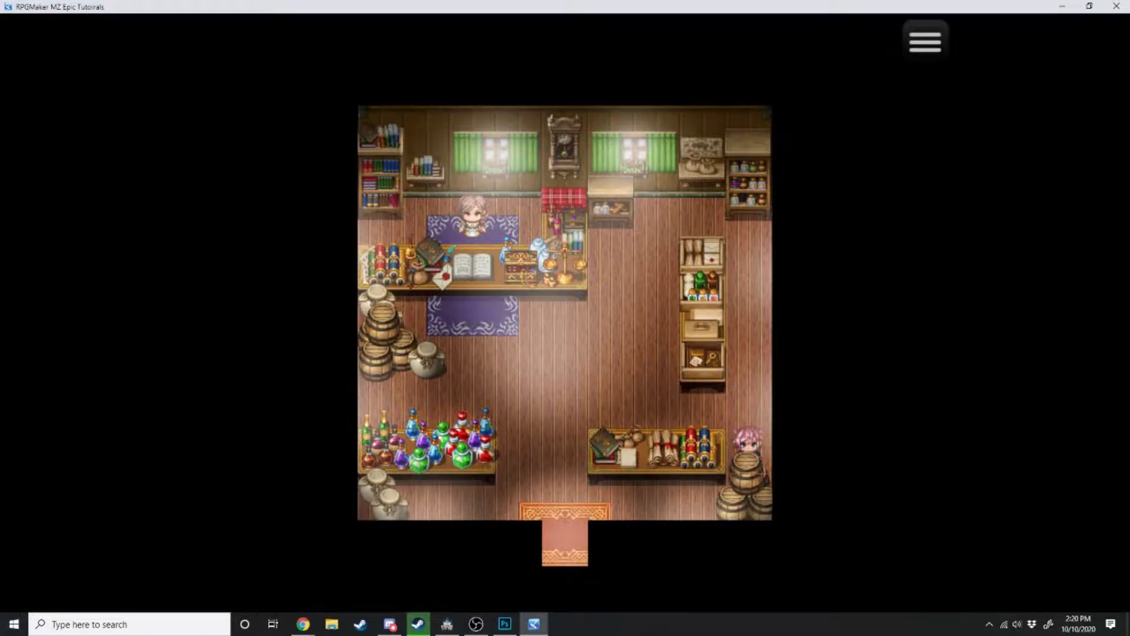
key("Up")
key("Left")
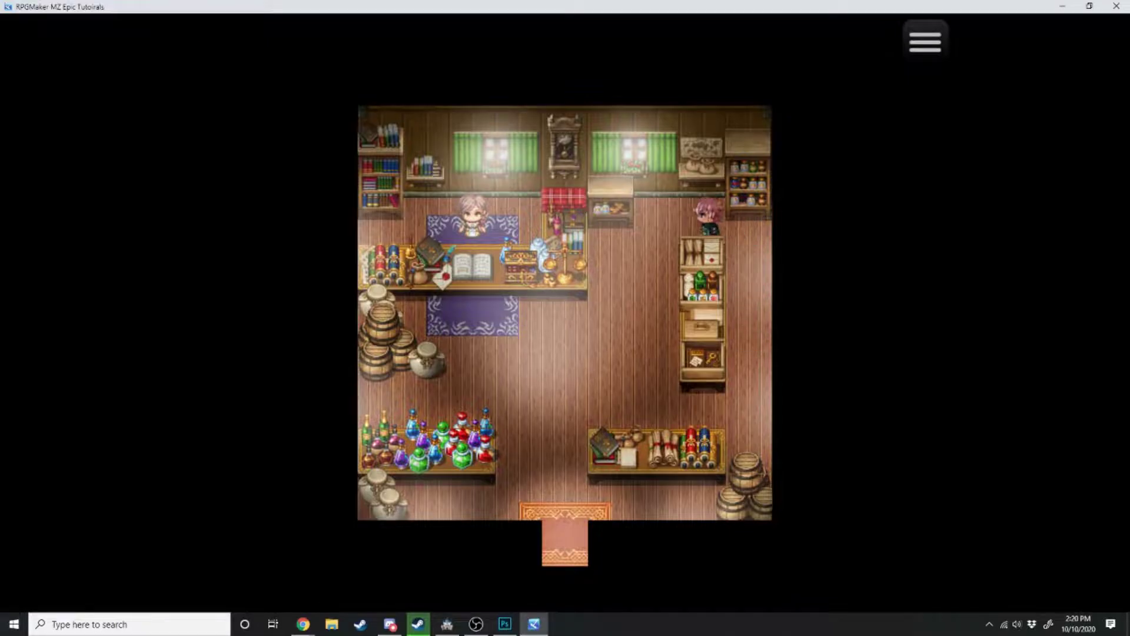
key("Up")
key("Right")
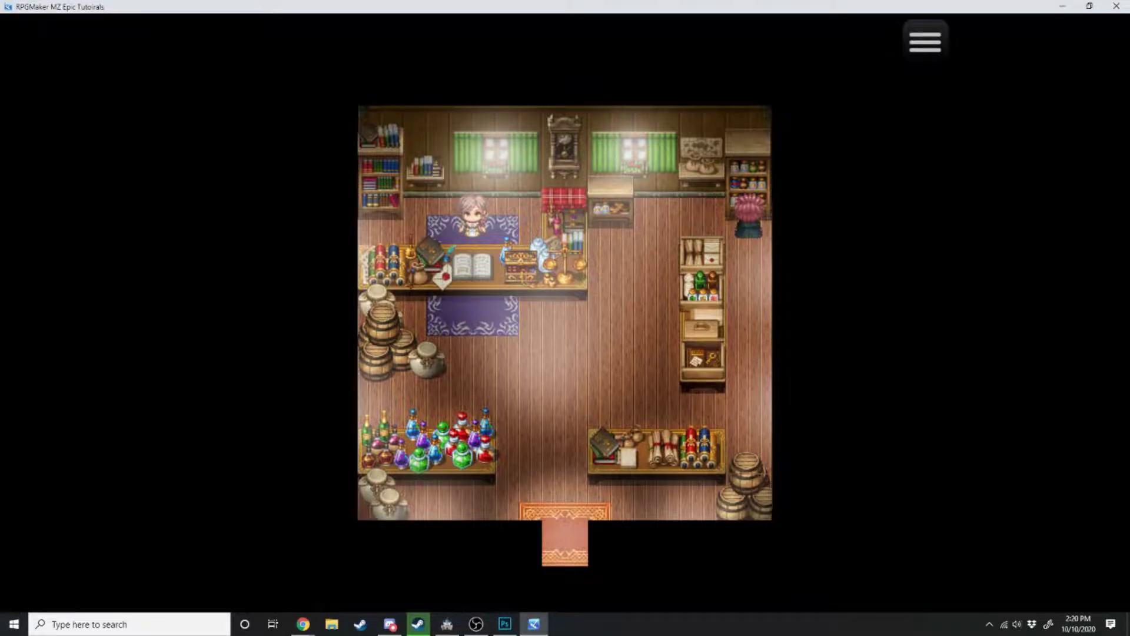
Walk to the purple rug in front of the counter and talk to the shopkeeper across it.
key("Left")
key("Return")
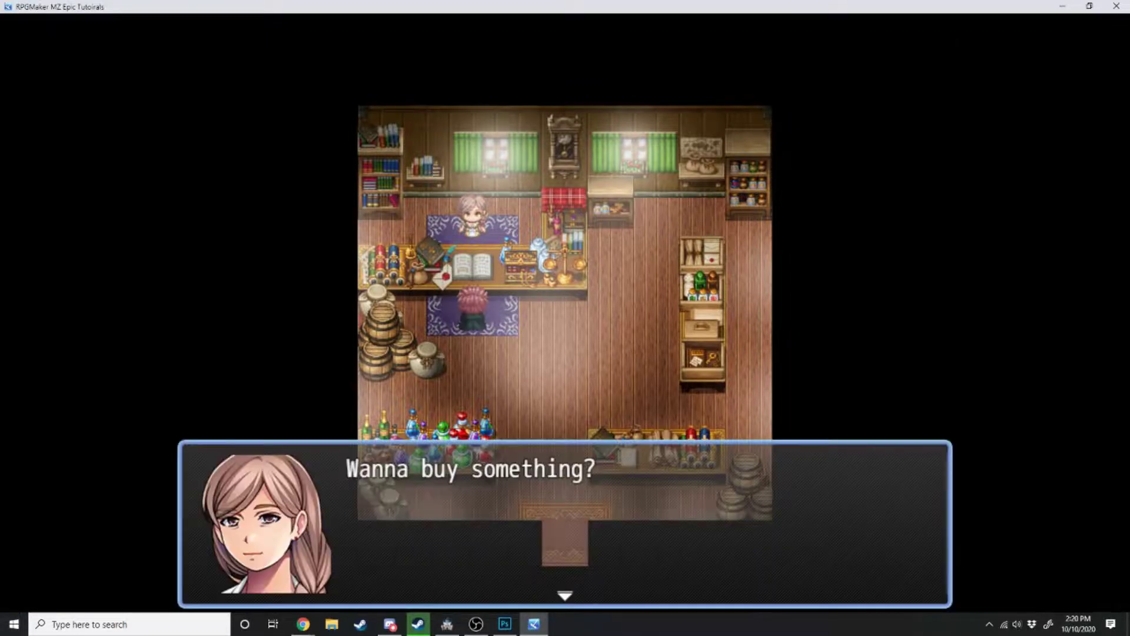
key("Return")
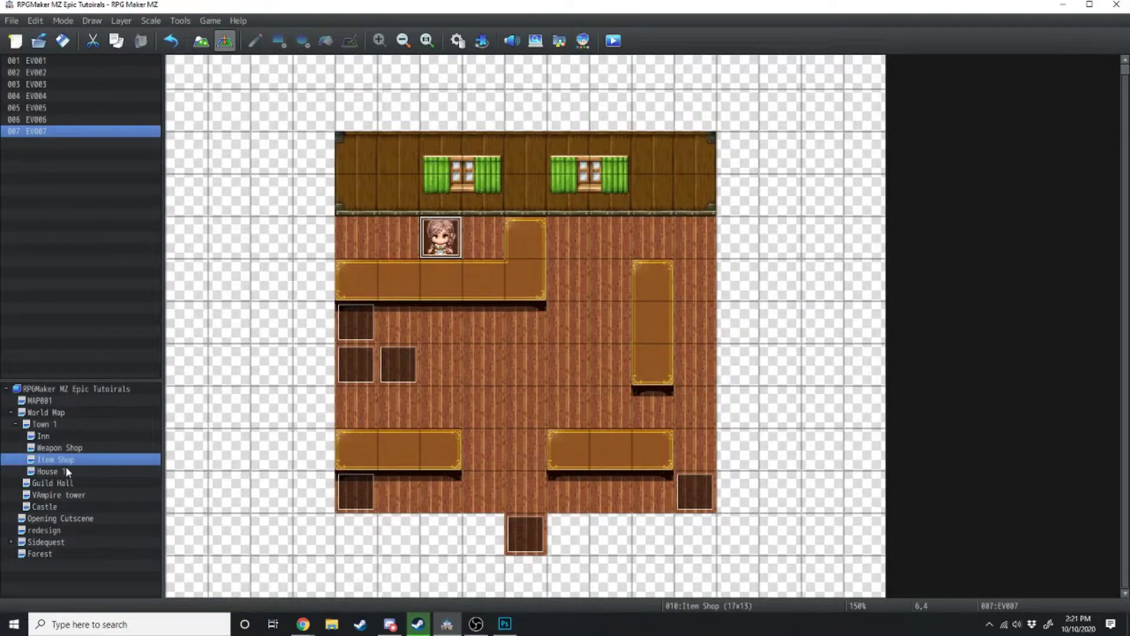
Review the Item Shop map's note layer entries for ShopBottom, ShopTop and ShopLight in its map properties.
double_click(65, 463)
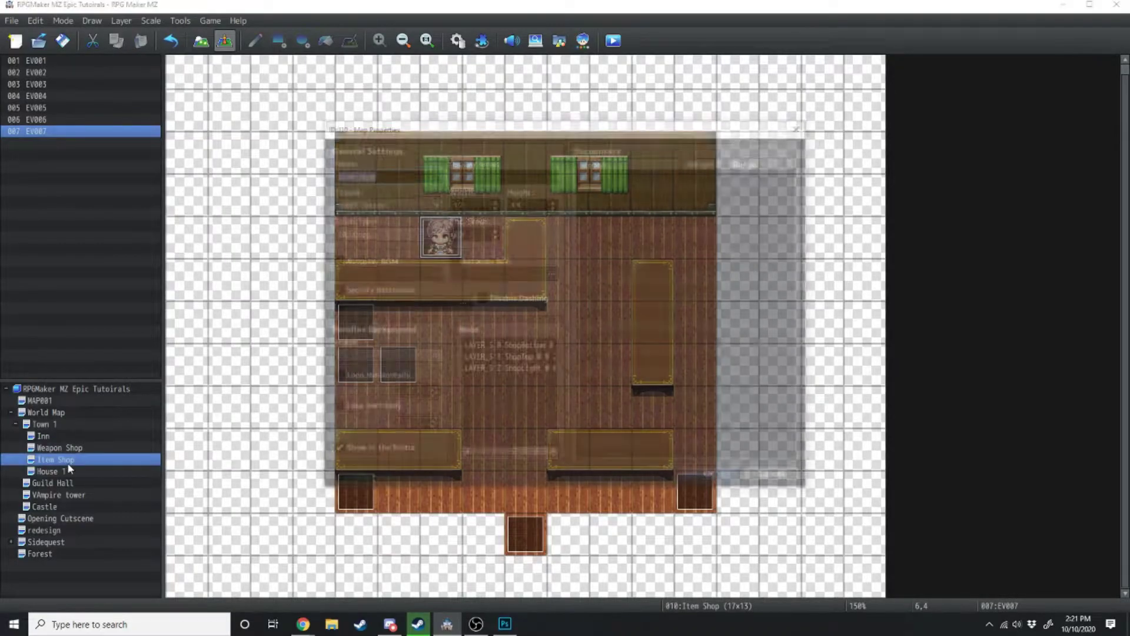
left_click_drag(467, 345, 539, 383)
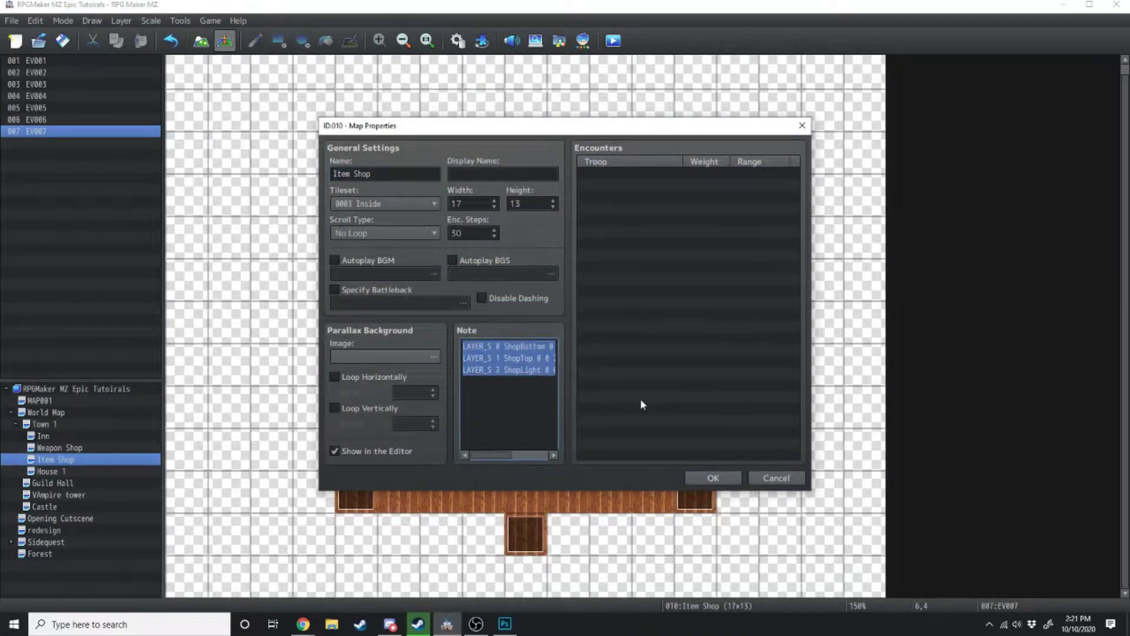
left_click(530, 394)
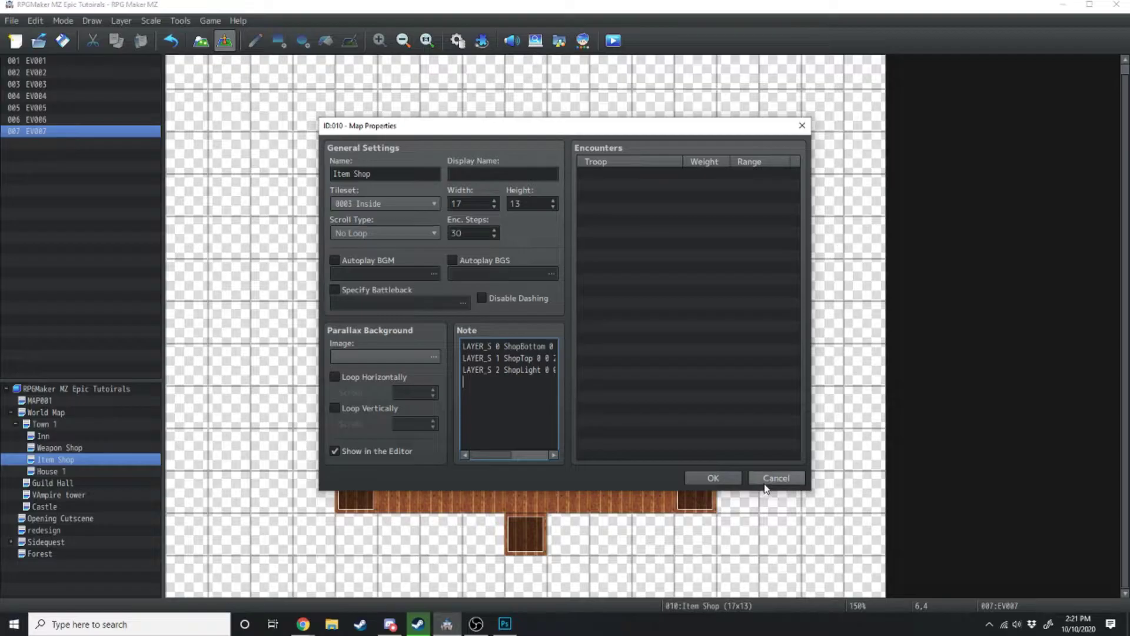
double_click(513, 347)
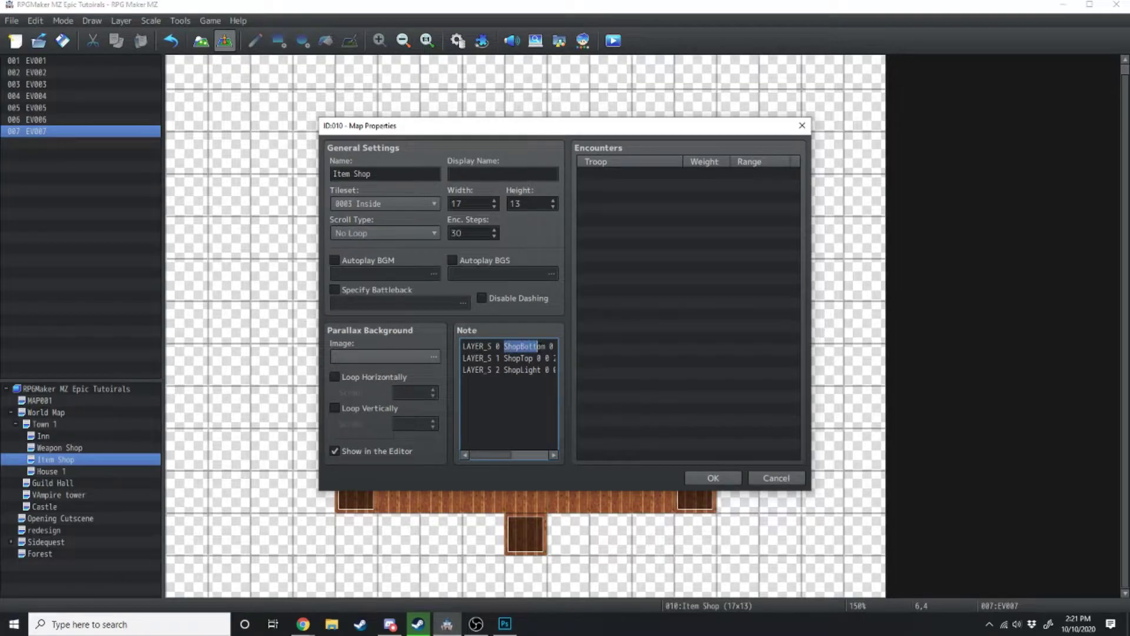
left_click(518, 357)
double_click(518, 358)
left_click_drag(504, 370, 539, 369)
left_click(537, 370)
left_click(712, 477)
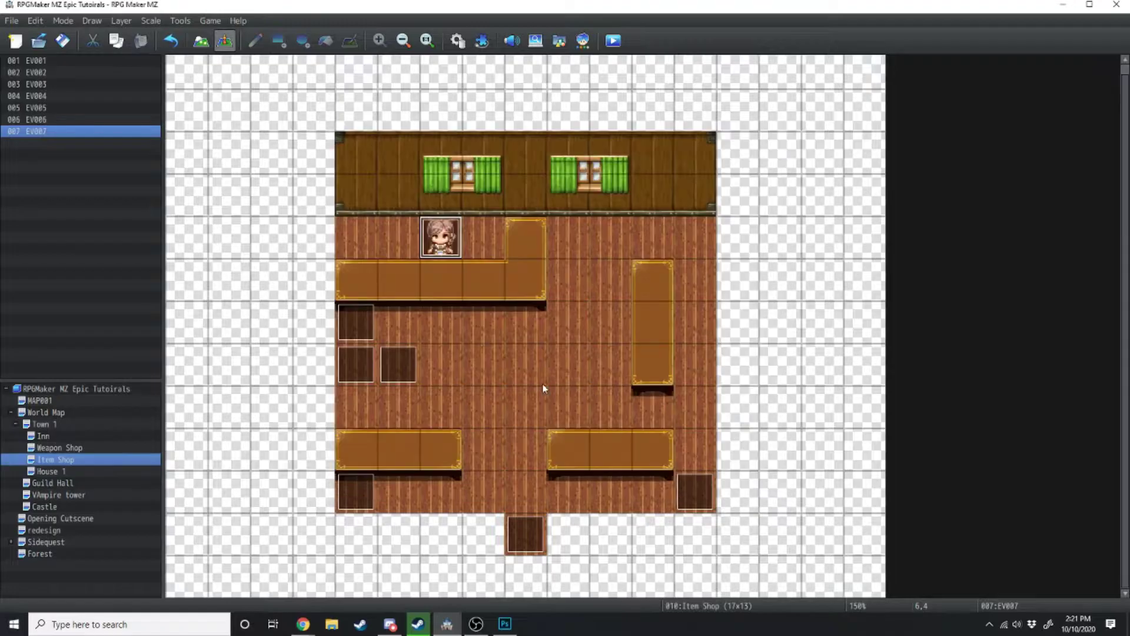